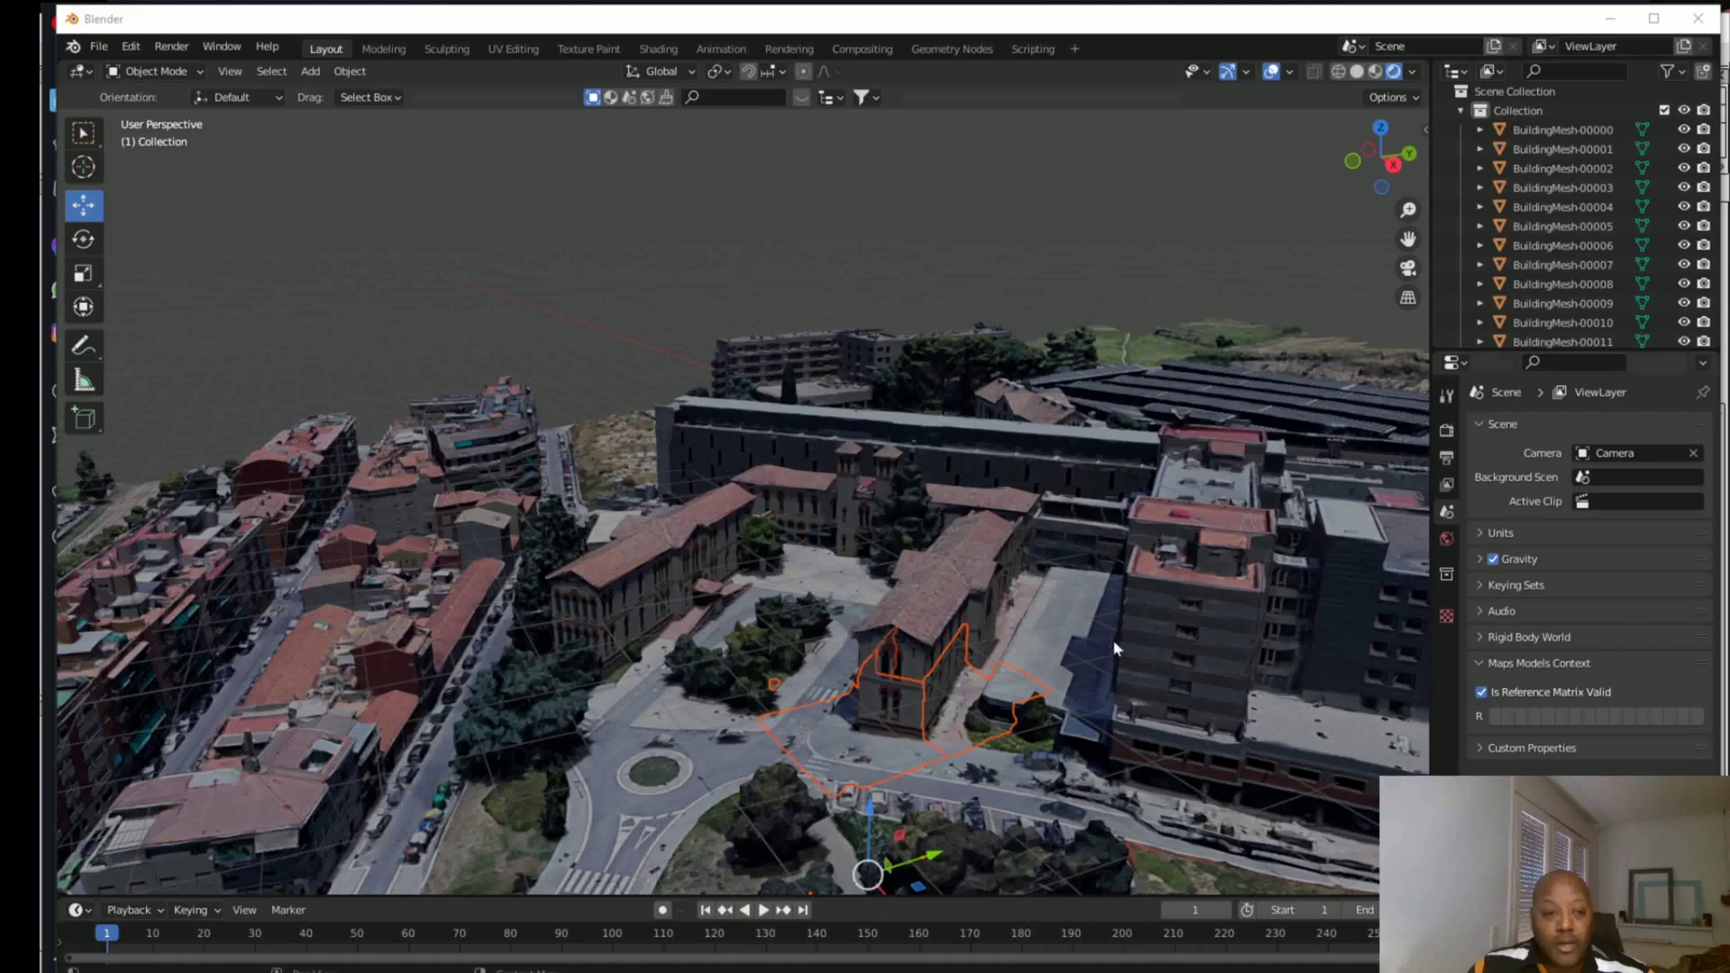
# Resume playback of the hospital facade clip in VLC.
pyautogui.moveTo(765, 657); pyautogui.dragTo(672, 551, button='middle')
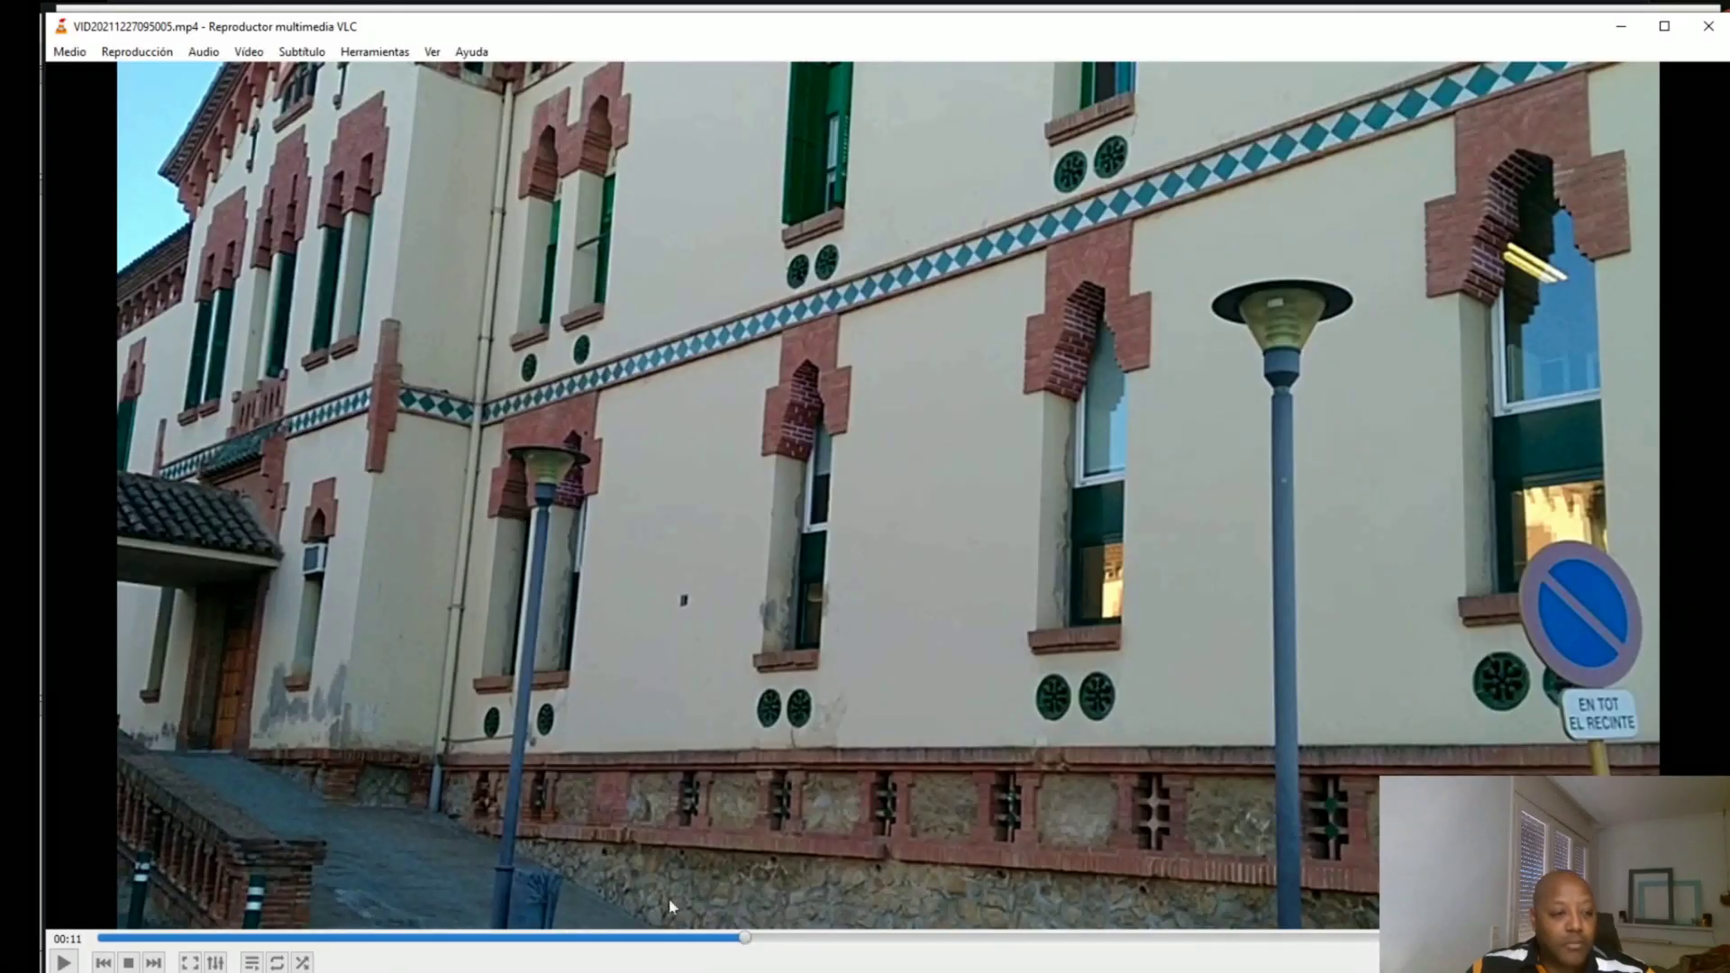
pyautogui.press('space')
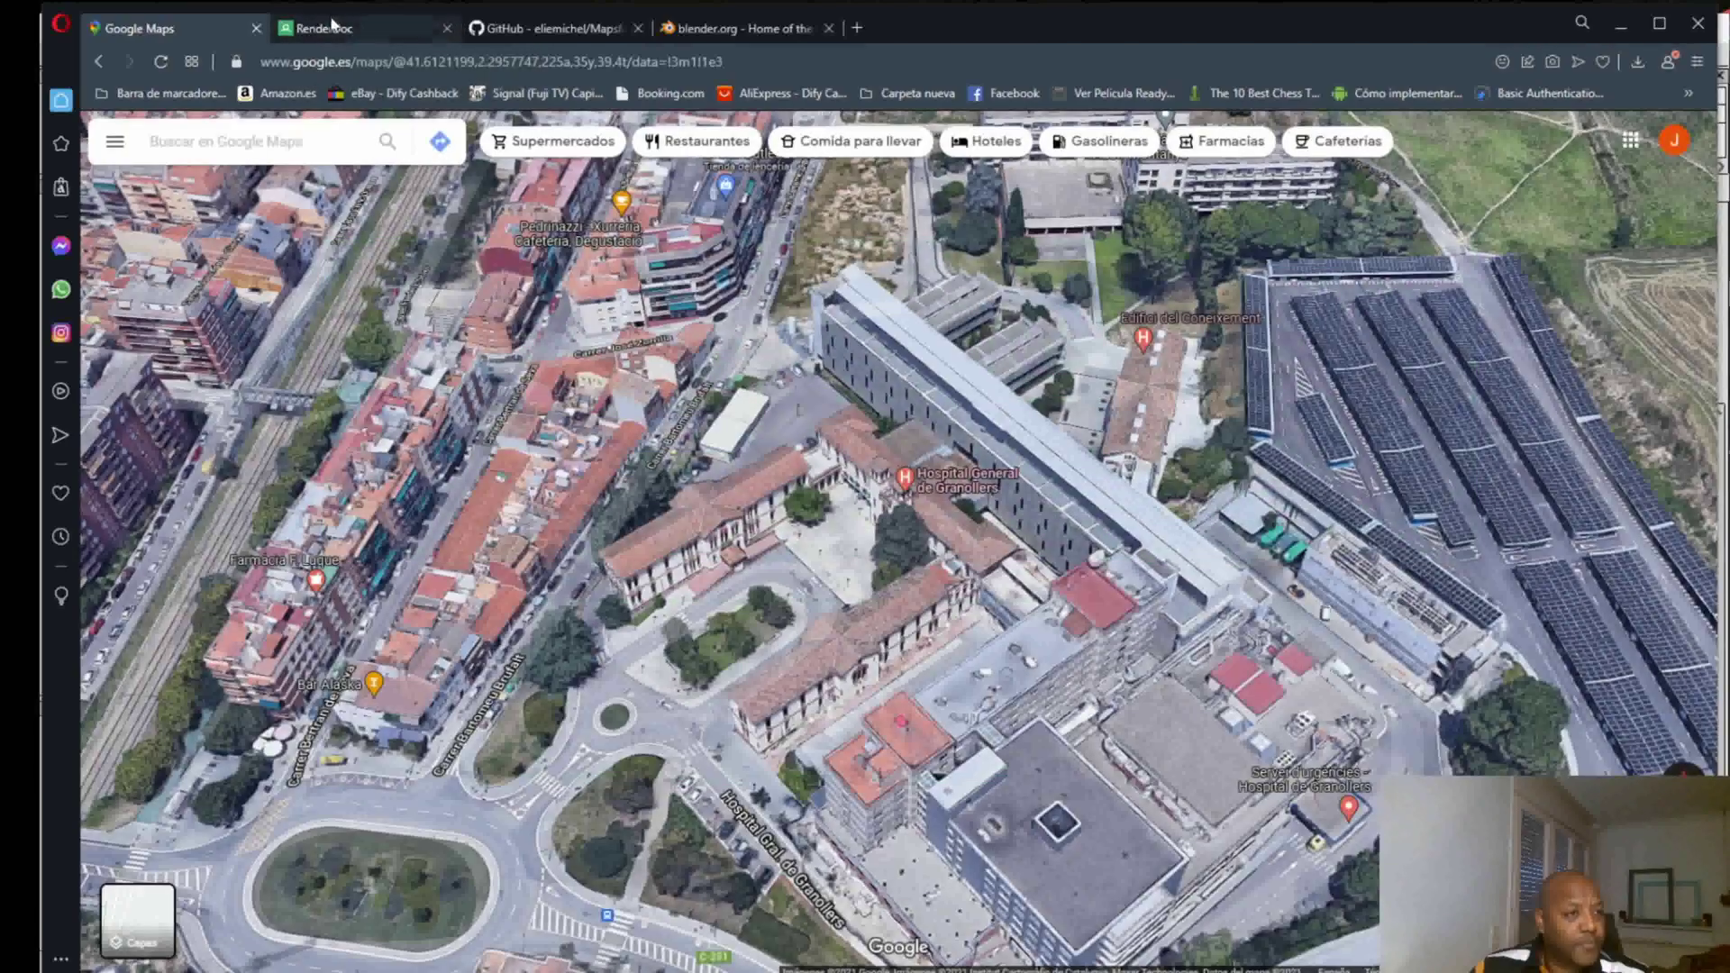
# Browse the RenderDoc, MapsModelsImporter GitHub and Blender tabs, ending back on RenderDoc.
pyautogui.click(334, 31)
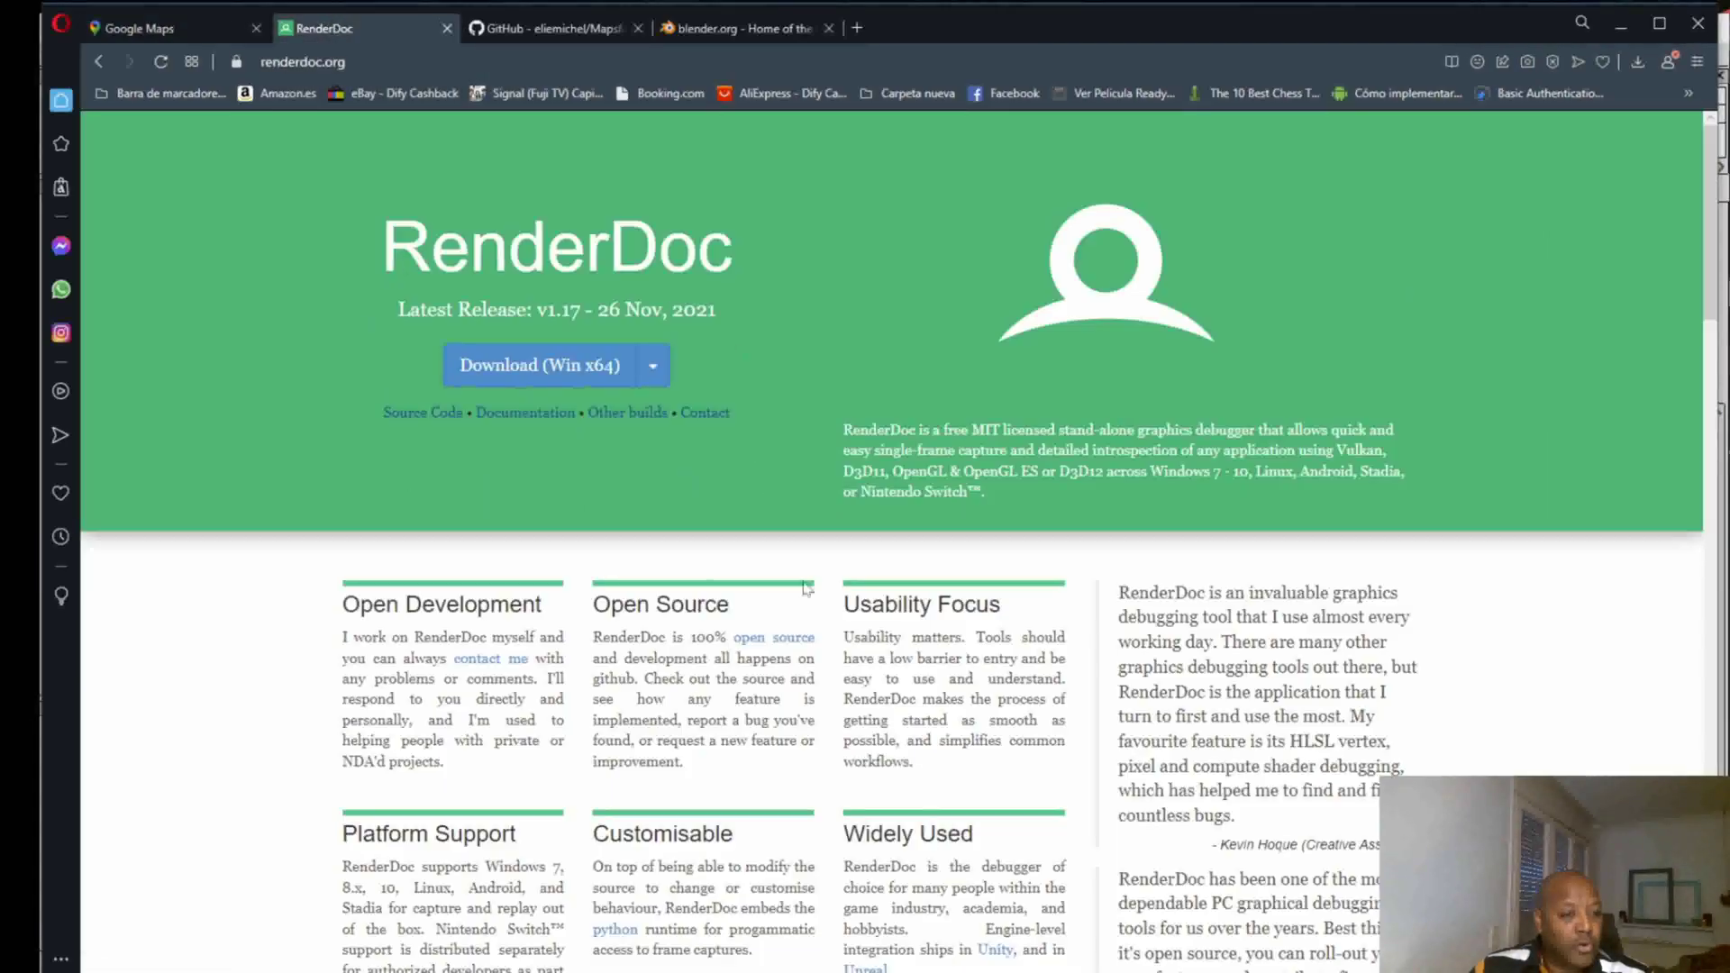
pyautogui.scroll(-1, 599, 566)
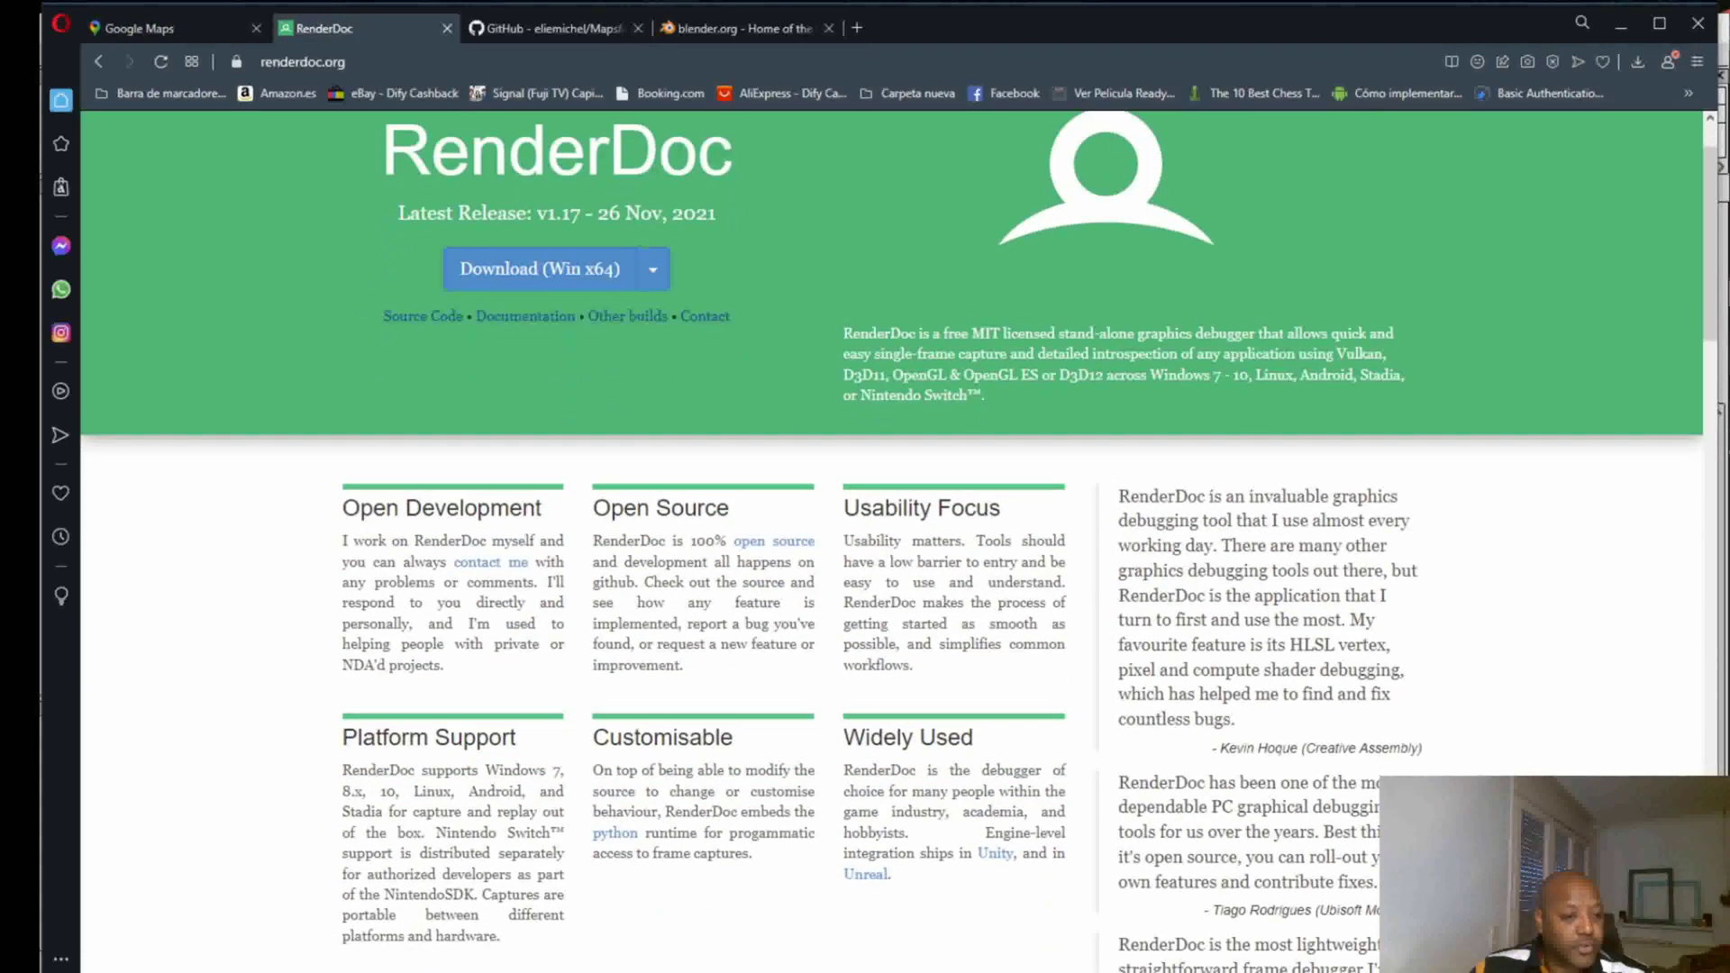
pyautogui.scroll(1, 604, 560)
pyautogui.click(533, 28)
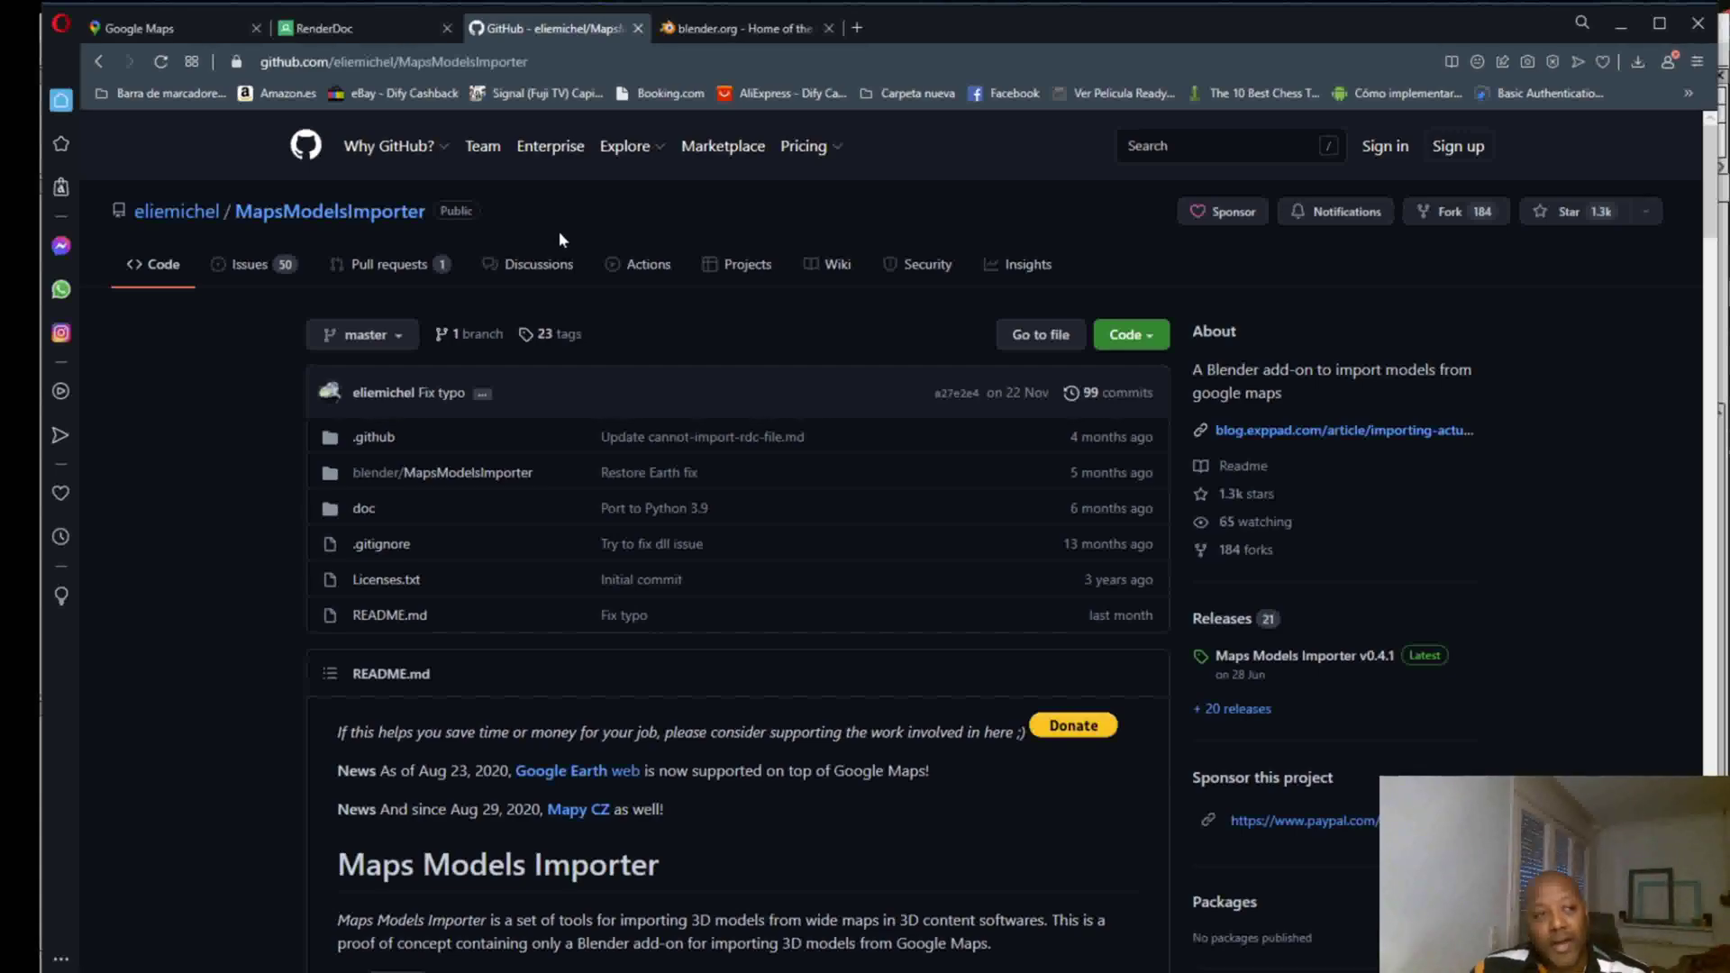
pyautogui.click(687, 27)
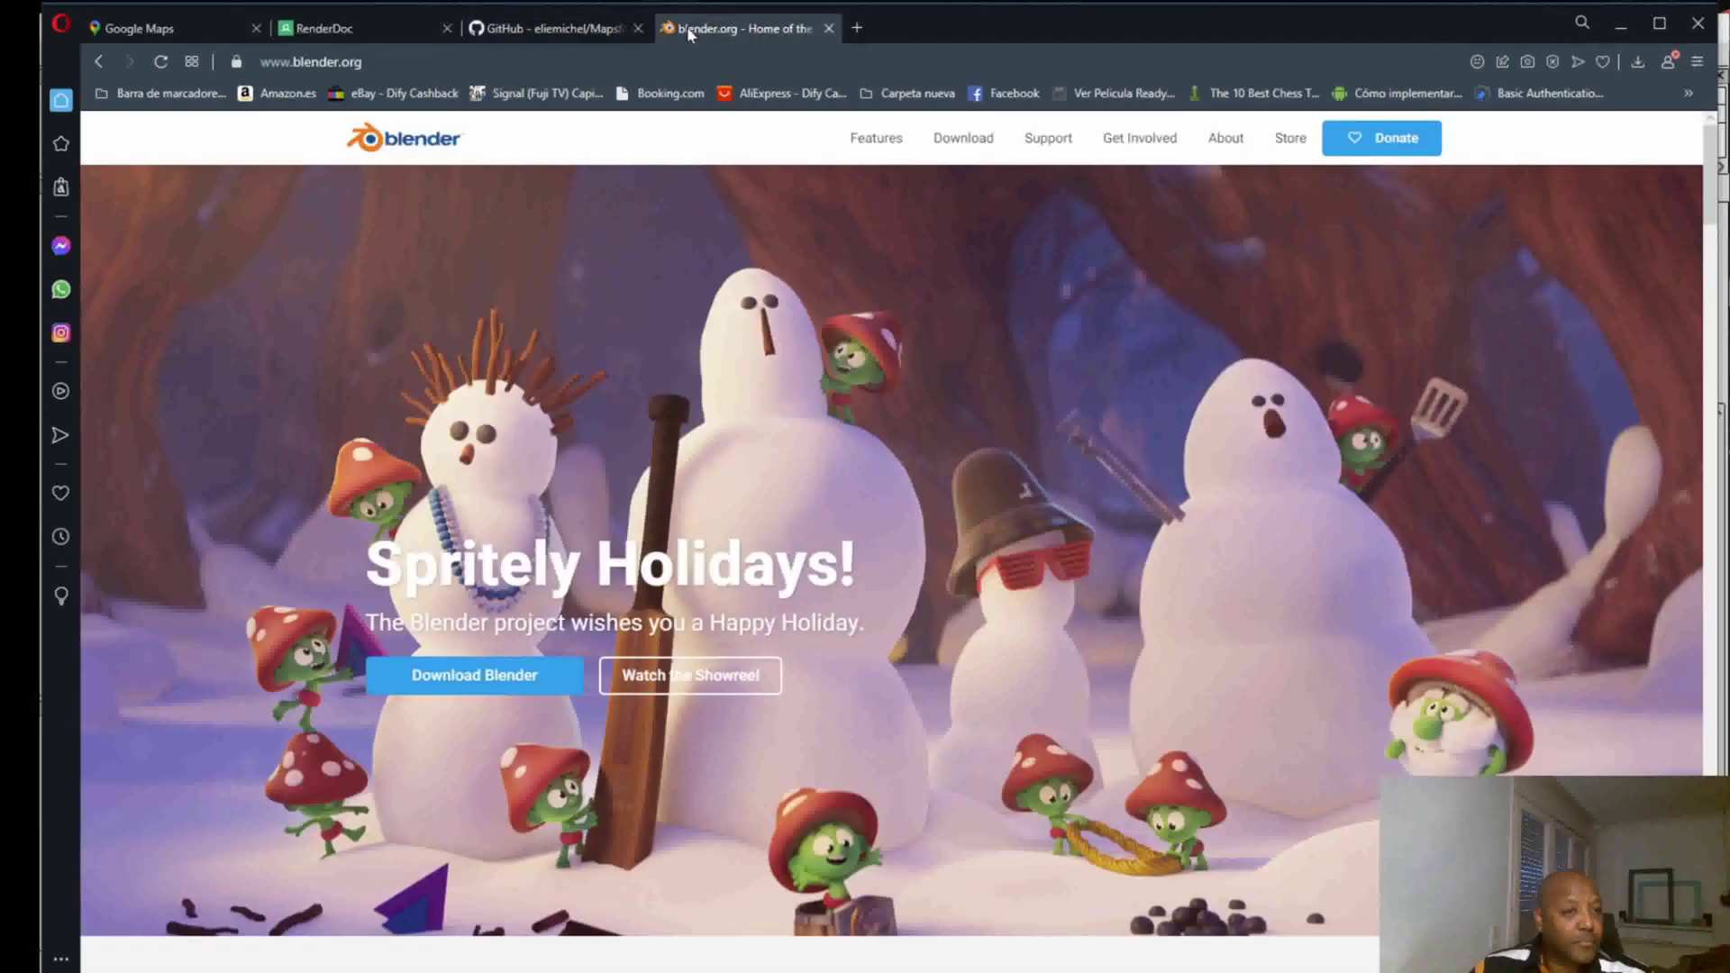
pyautogui.click(530, 31)
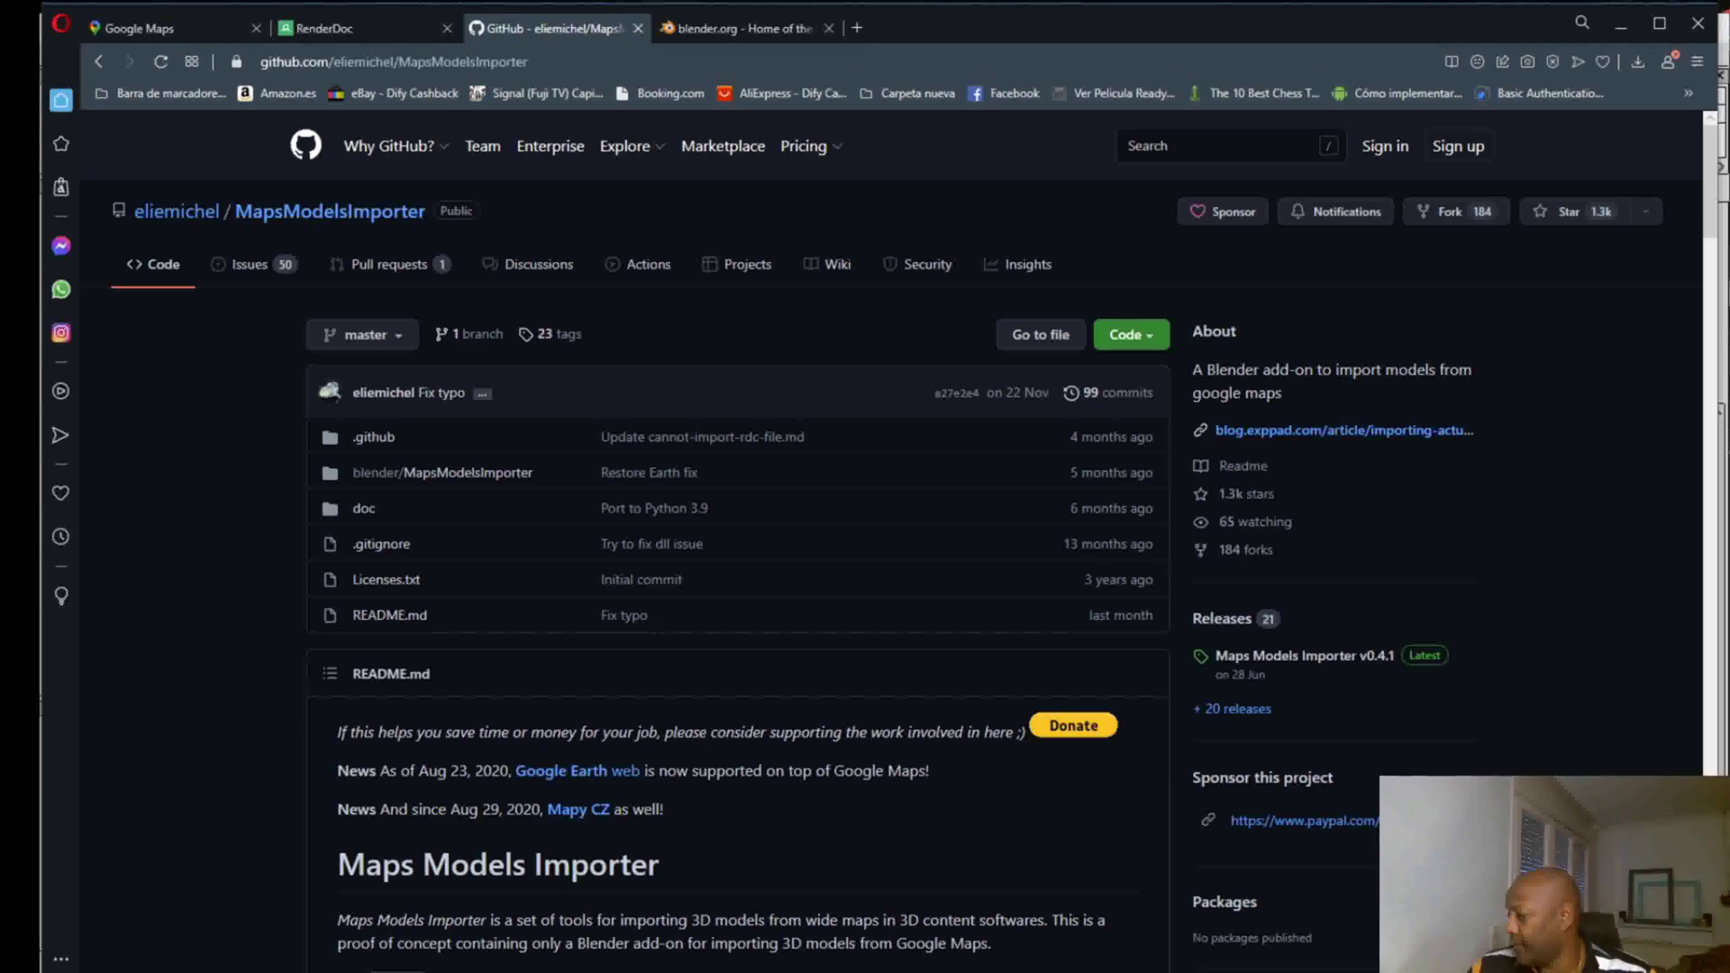
pyautogui.hotkey('ctrl', 'shift', 'Tab')
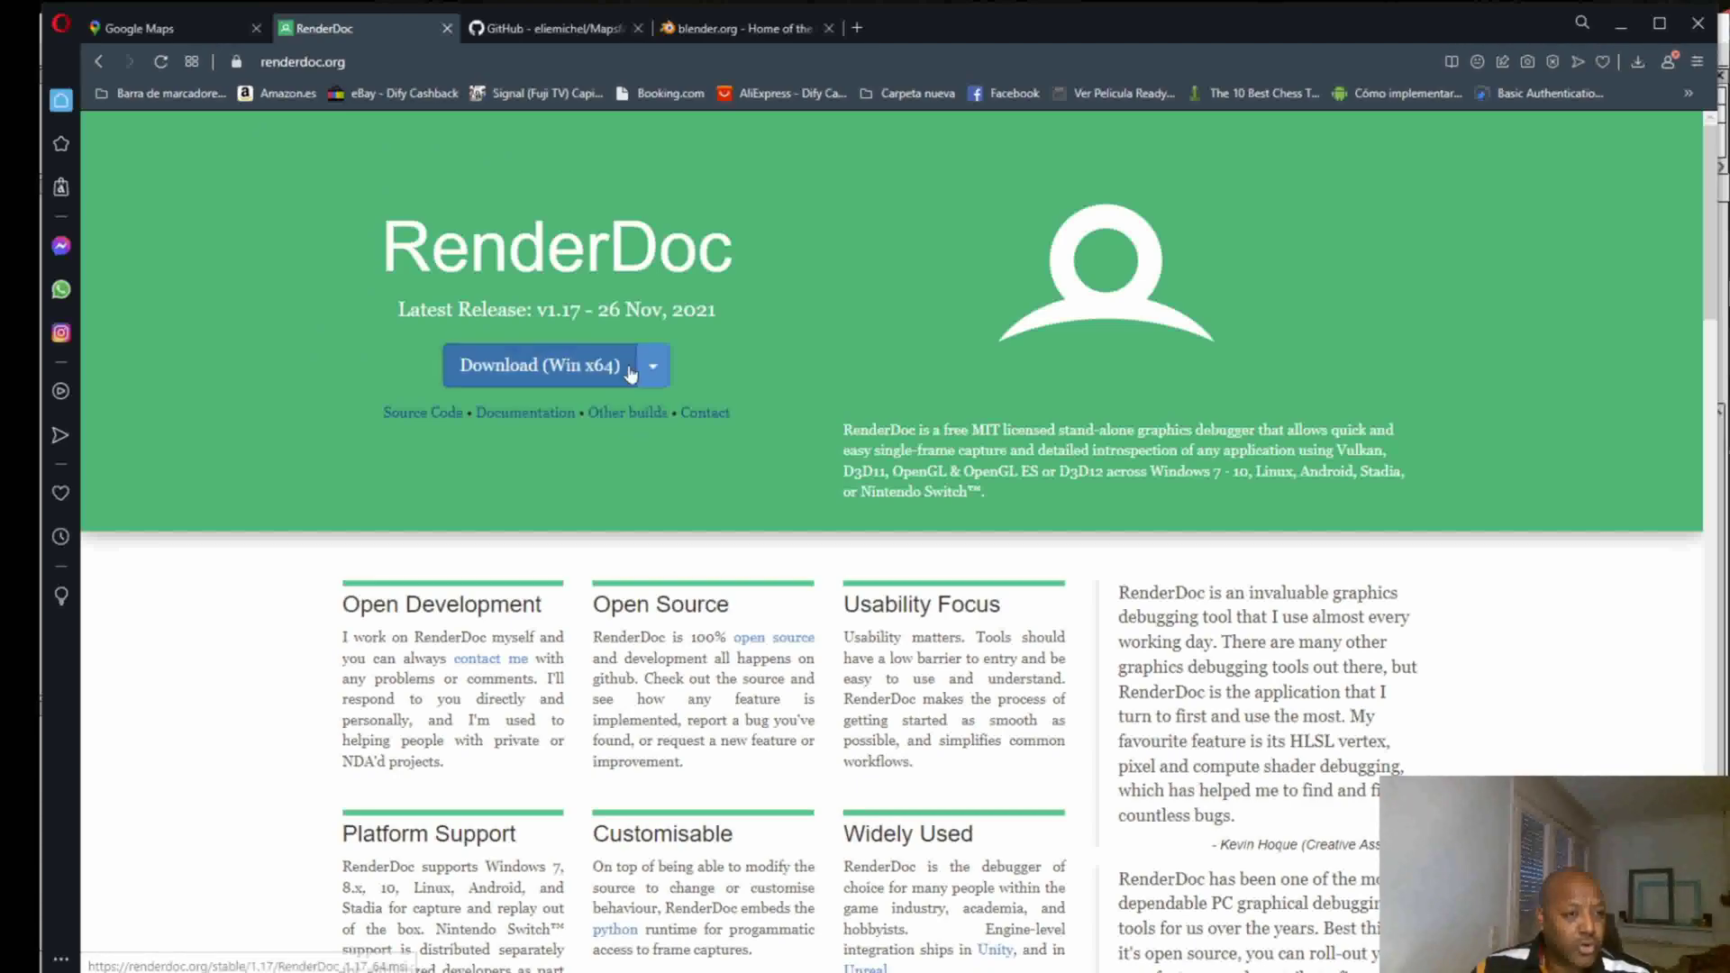
# Save the v1.9 64-bit Windows installer from All Stable Builds to 4Tera (F:).
pyautogui.click(627, 415)
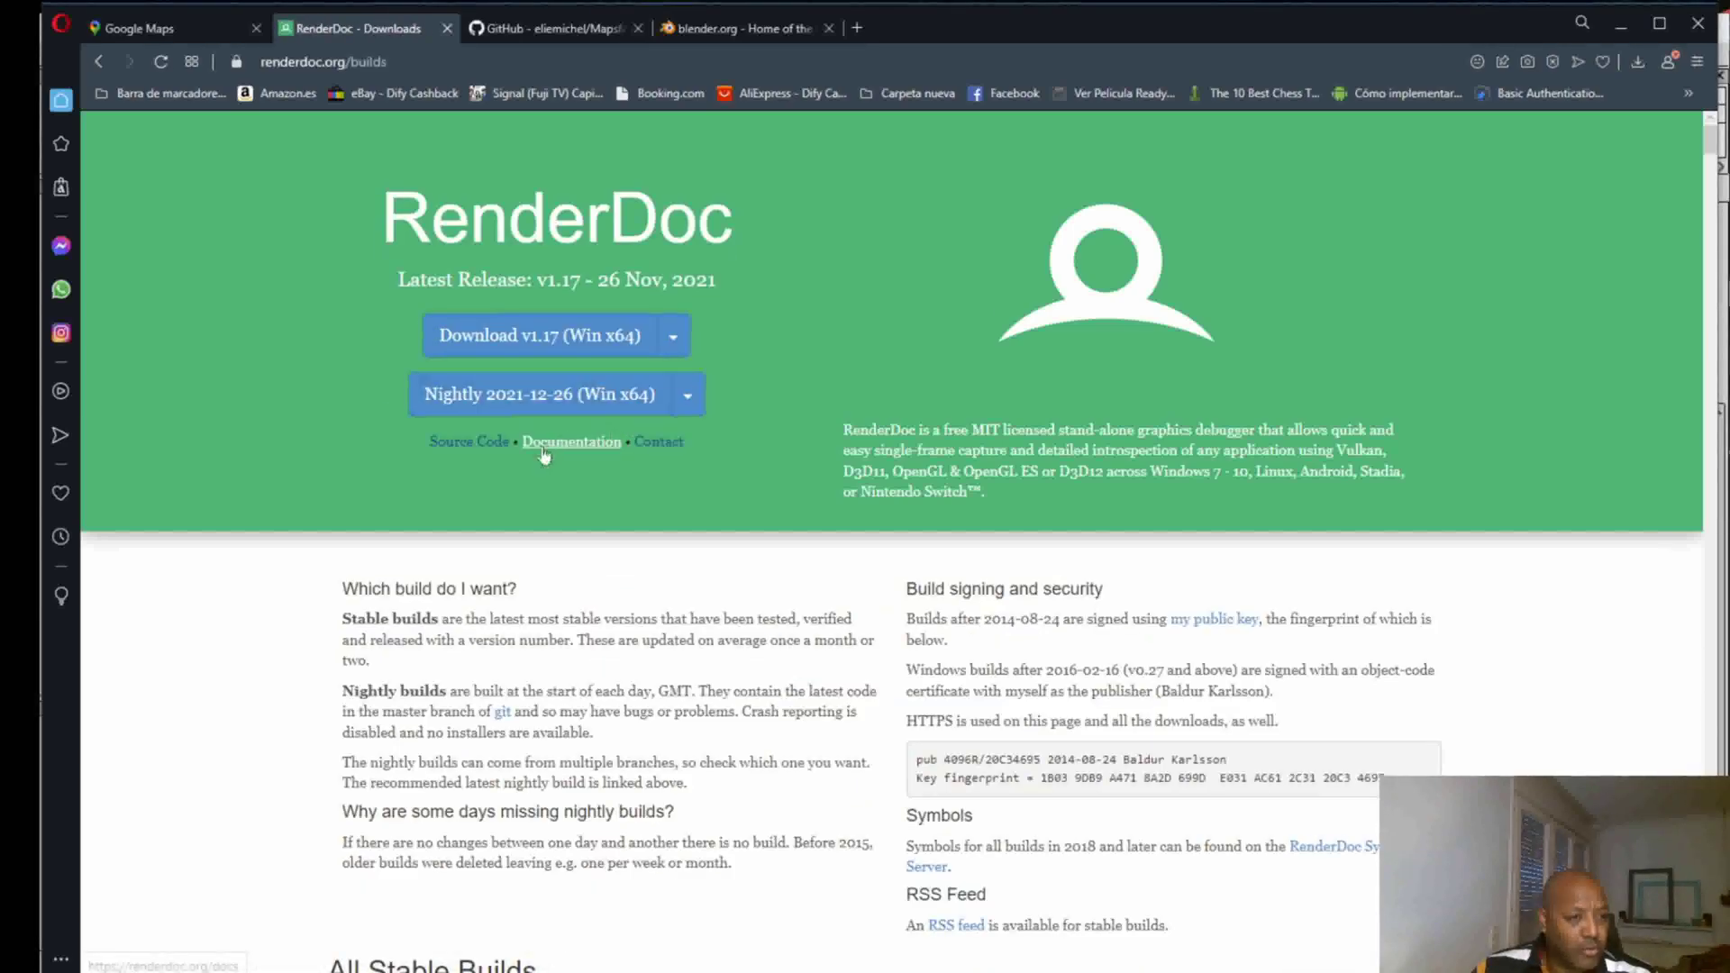
pyautogui.scroll(-4, 586, 460)
pyautogui.scroll(-3, 545, 496)
pyautogui.scroll(-1, 464, 577)
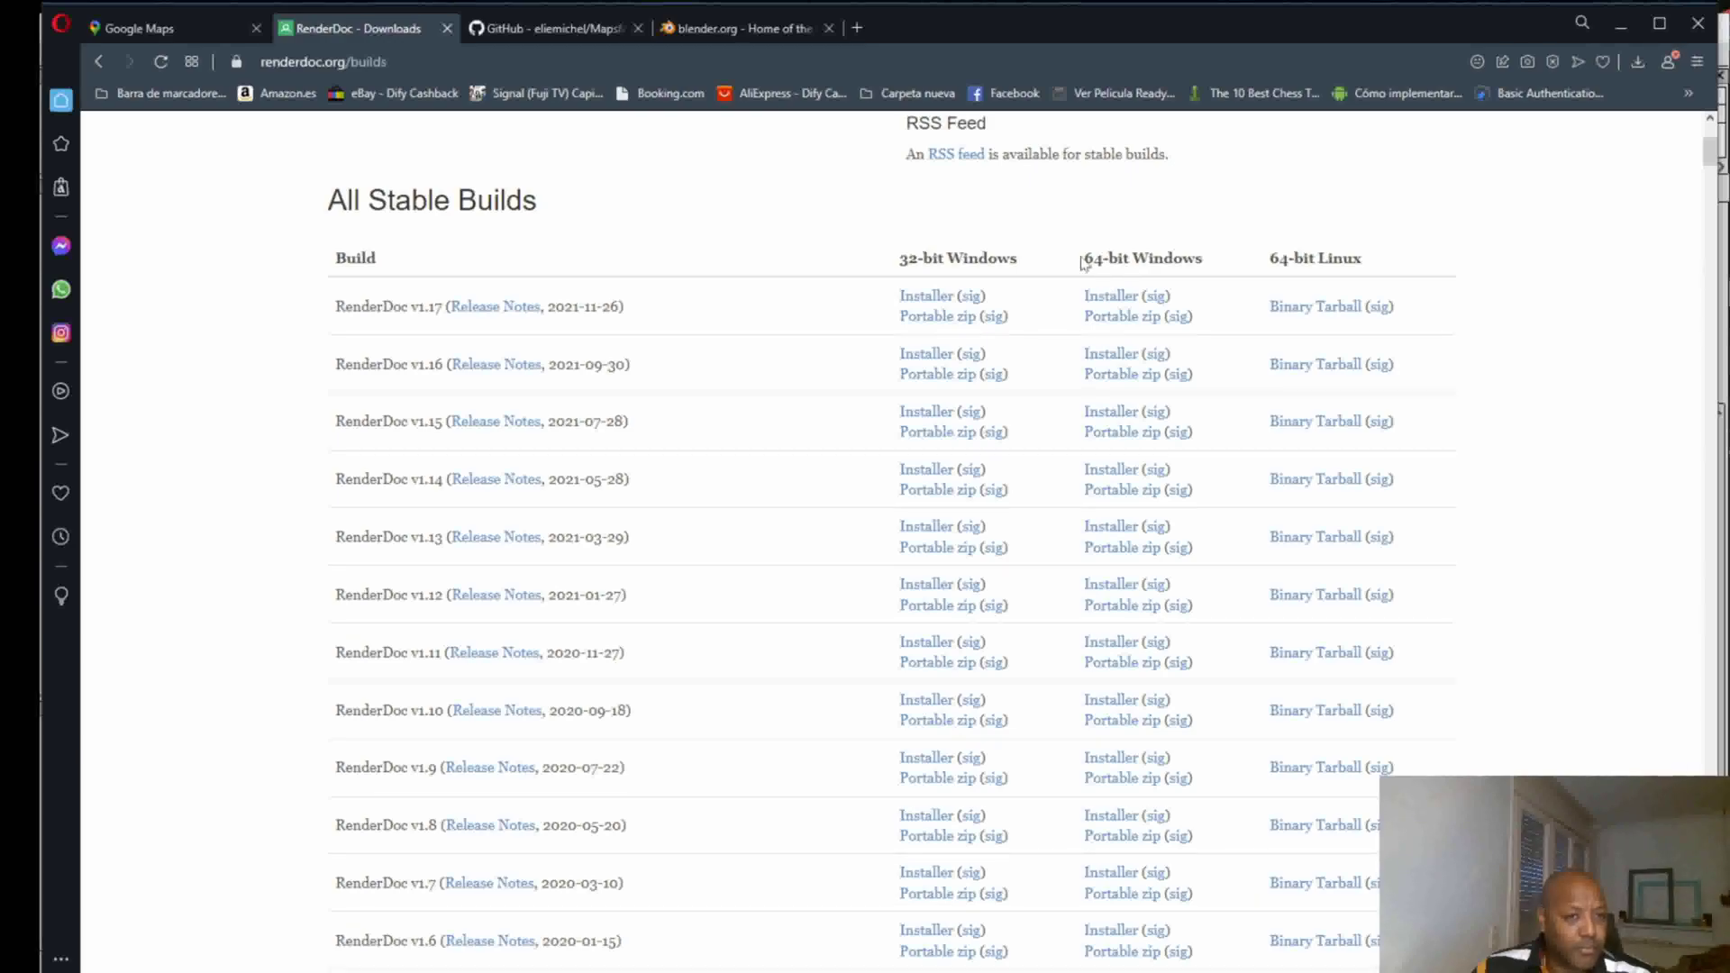
pyautogui.moveTo(1082, 259); pyautogui.dragTo(1172, 260)
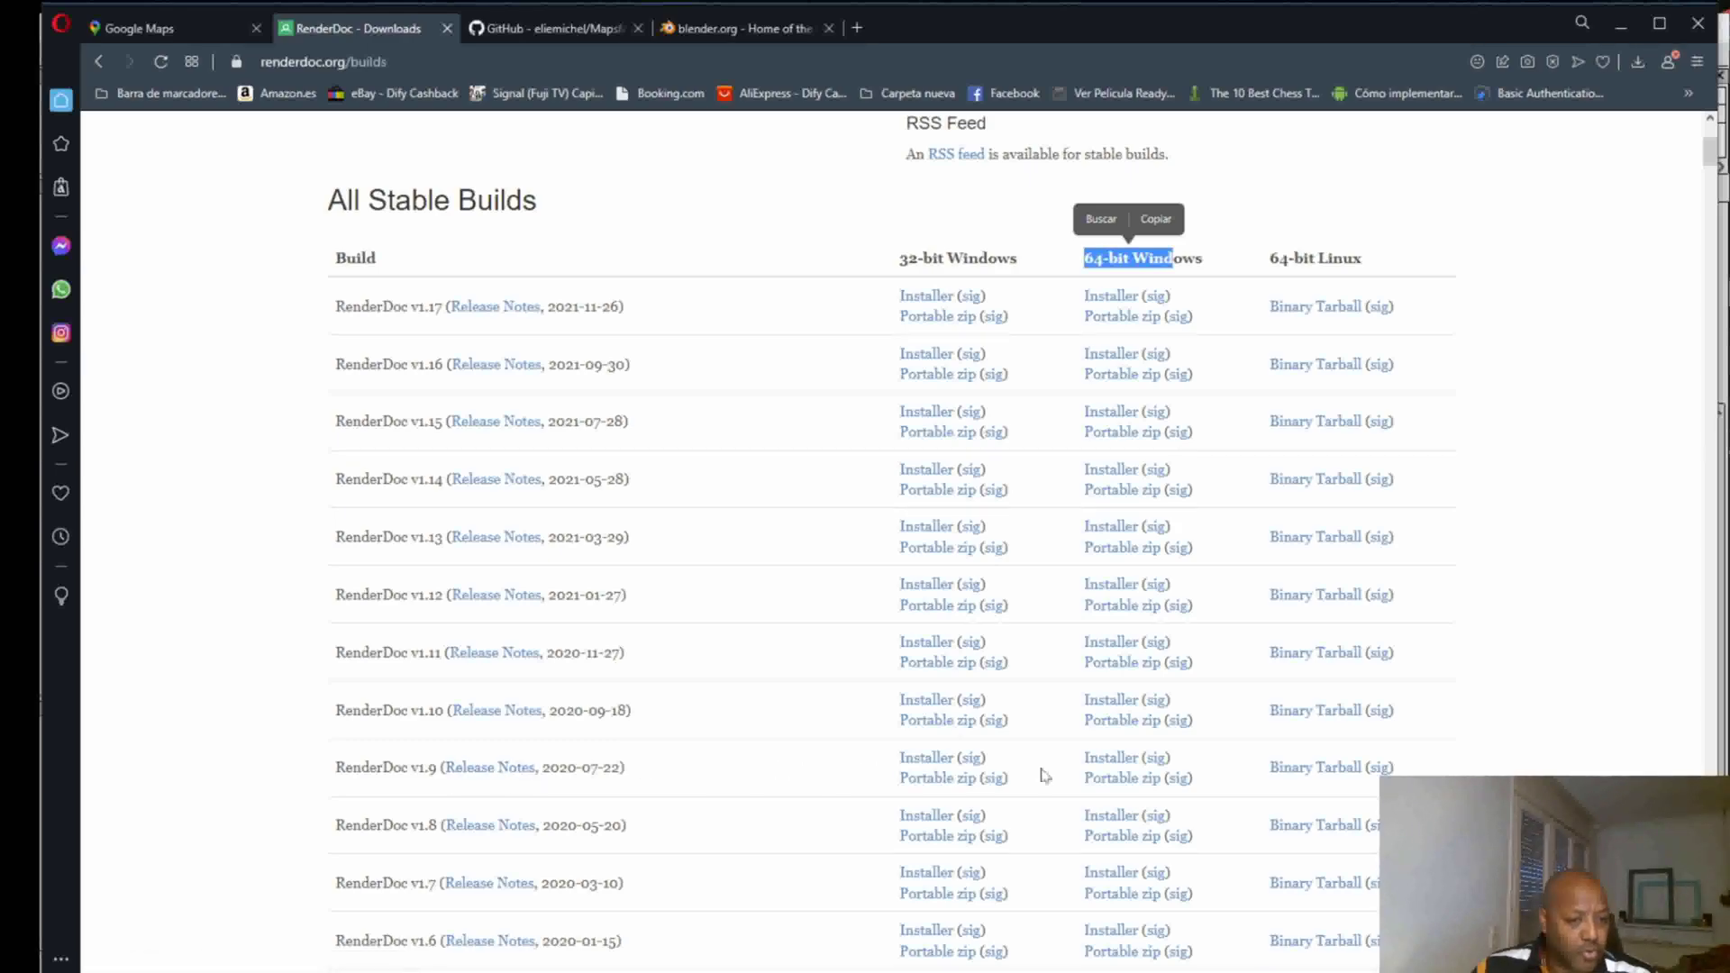
pyautogui.click(1118, 760)
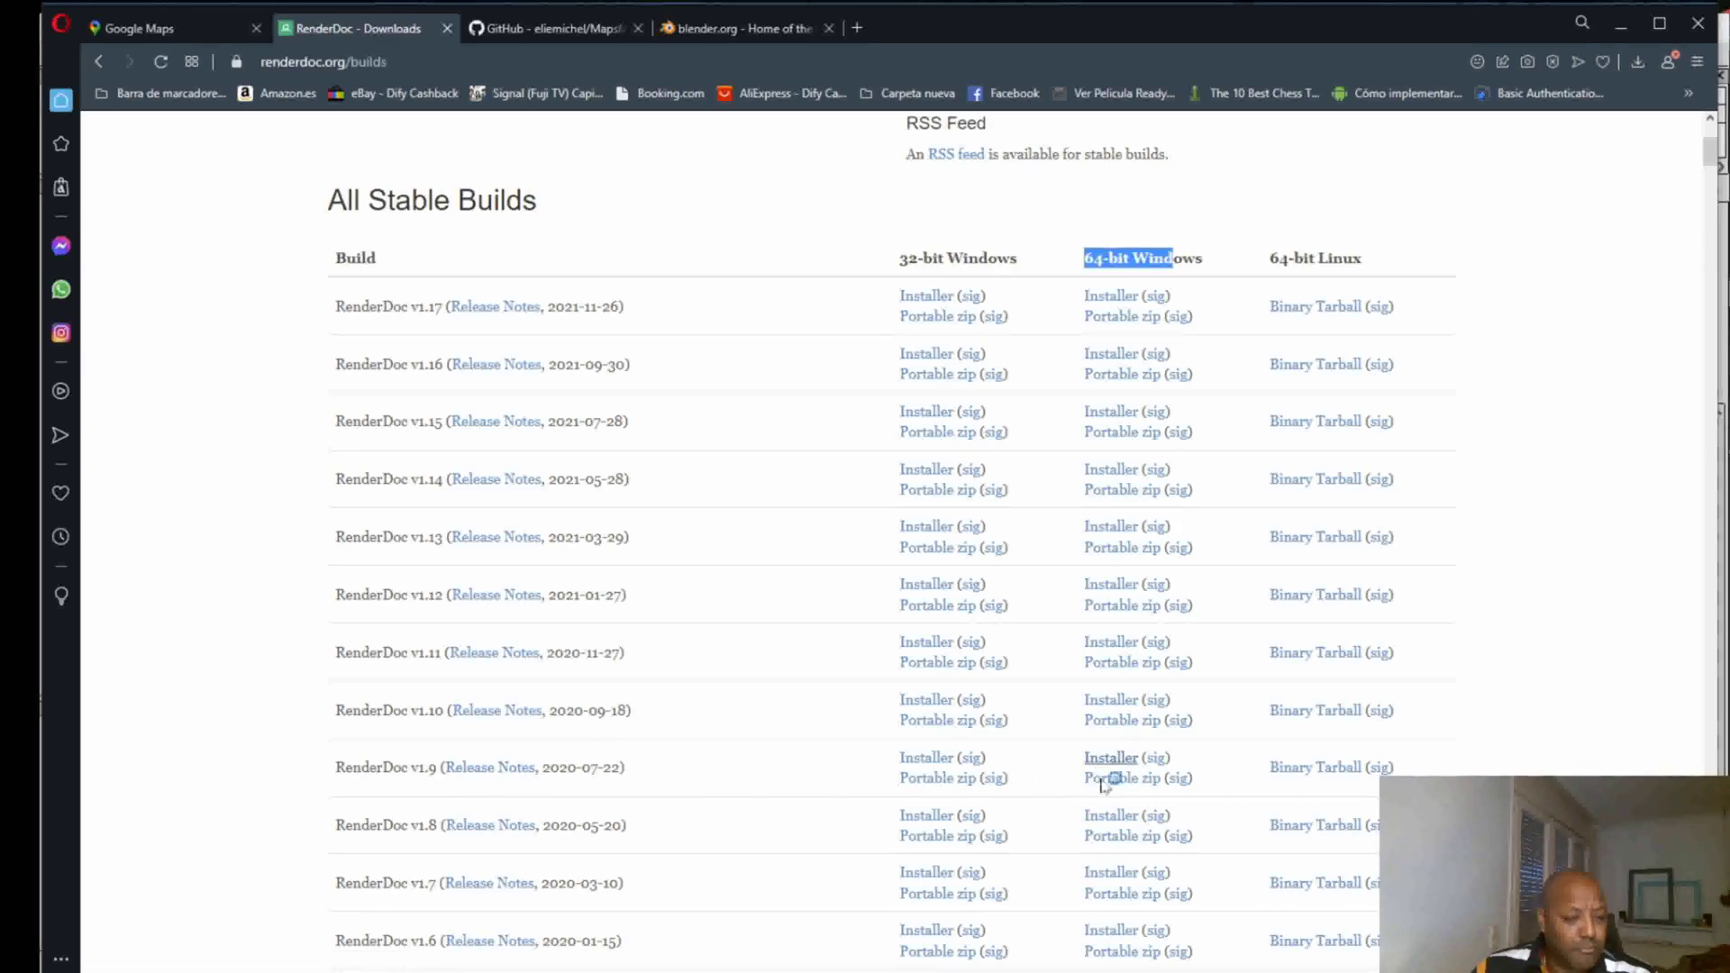
pyautogui.moveTo(188, 290)
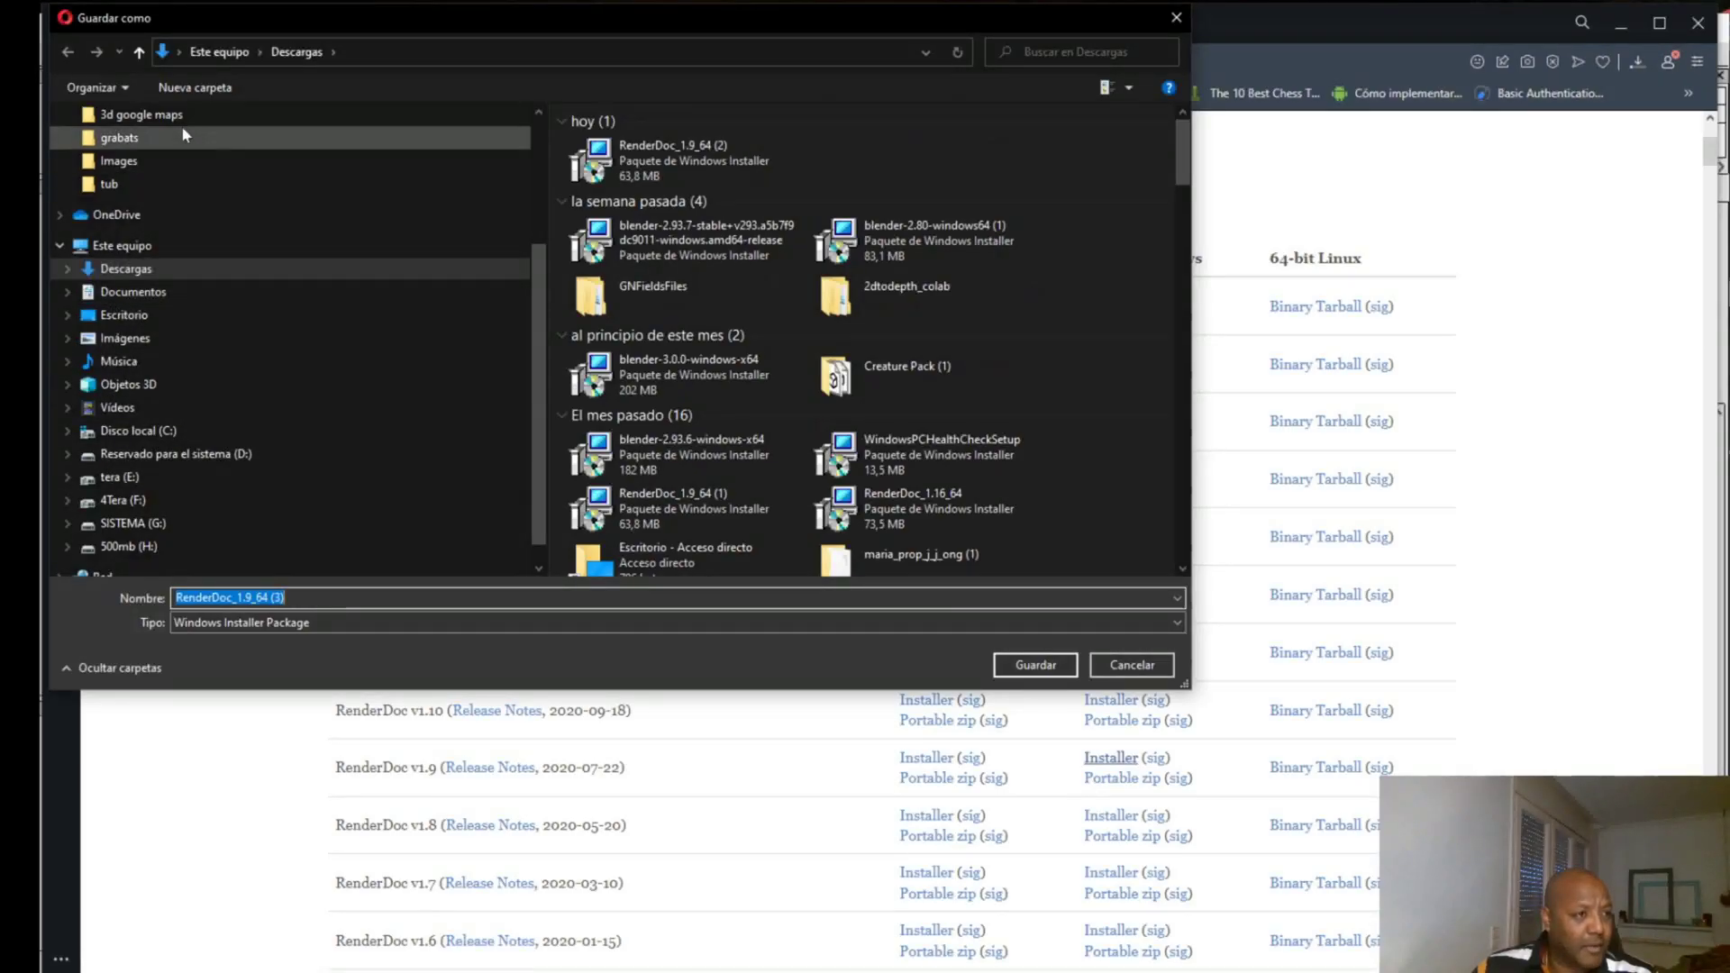
pyautogui.click(185, 503)
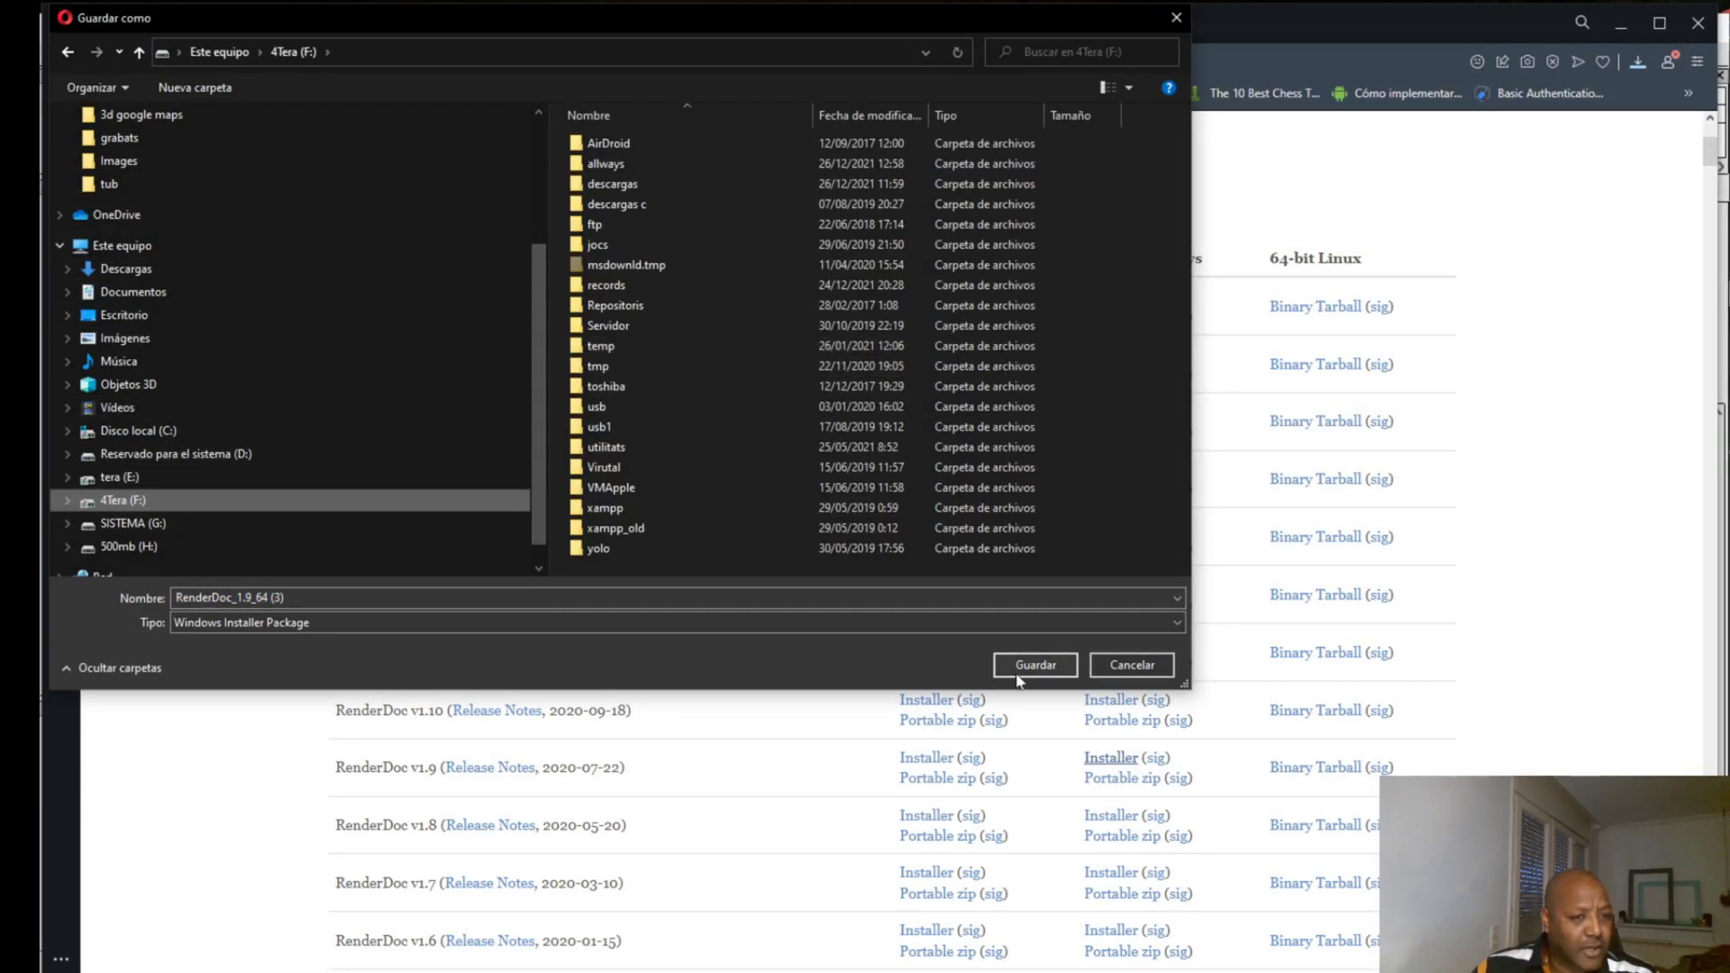
pyautogui.click(1071, 665)
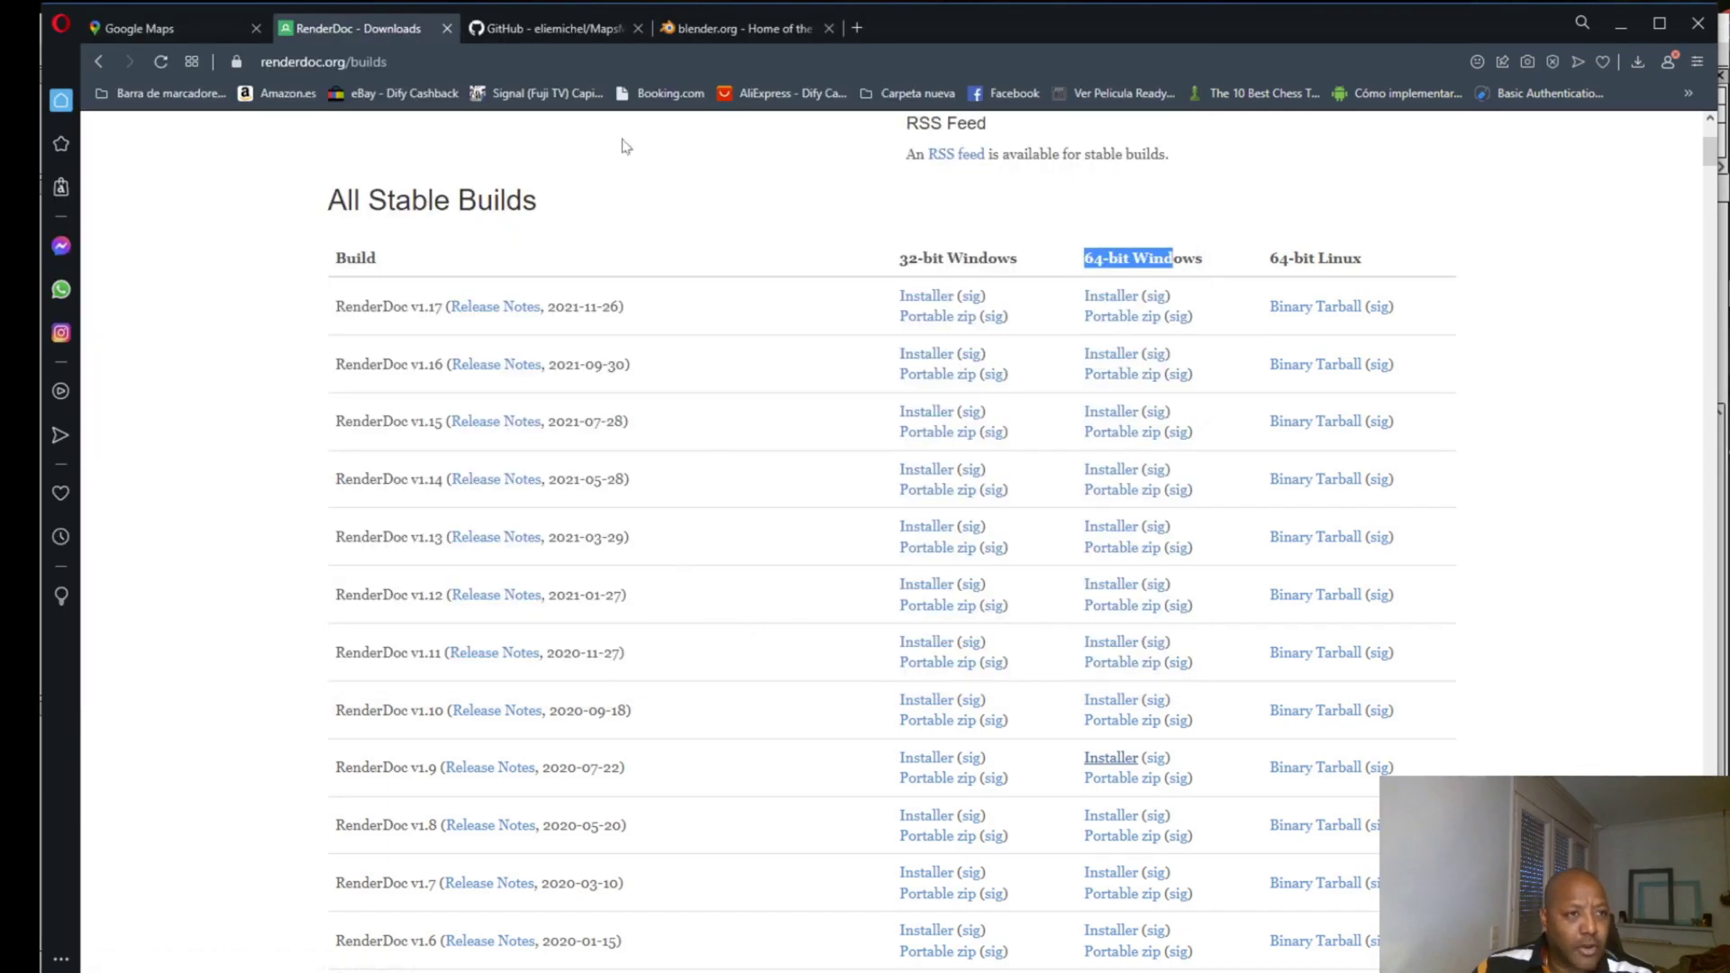
# Download MapsModelsImporter-v0.4.1.zip from the GitHub Releases assets, then go to blender.org.
pyautogui.click(507, 29)
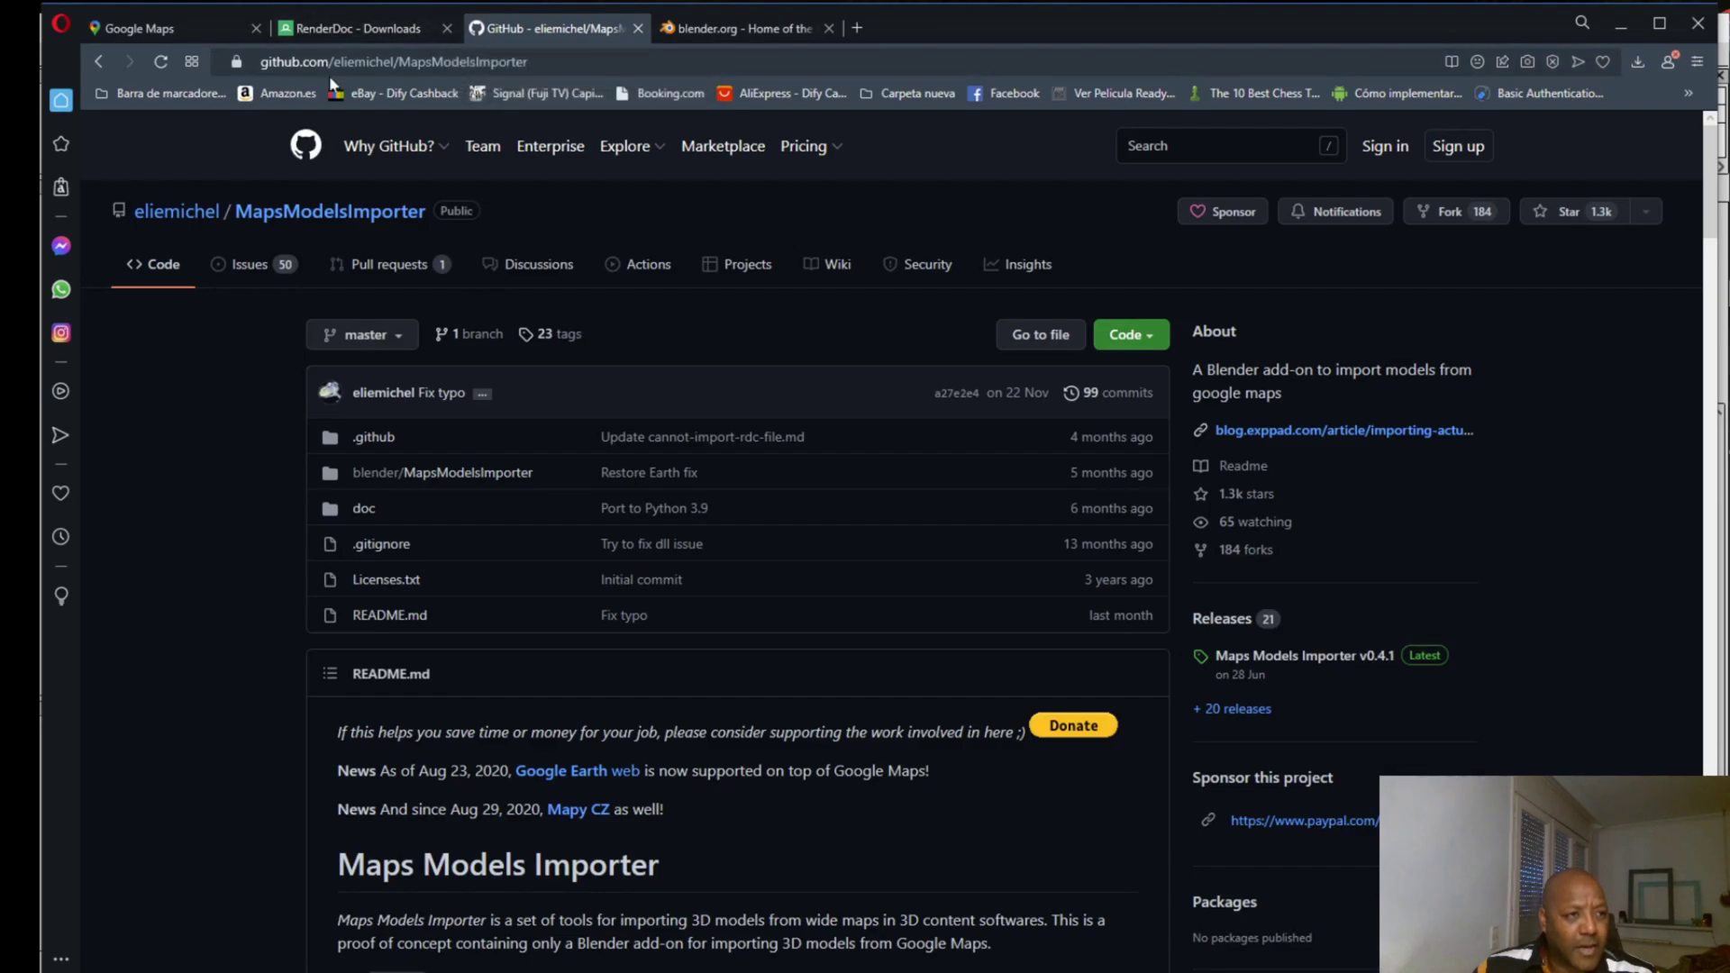
pyautogui.click(308, 61)
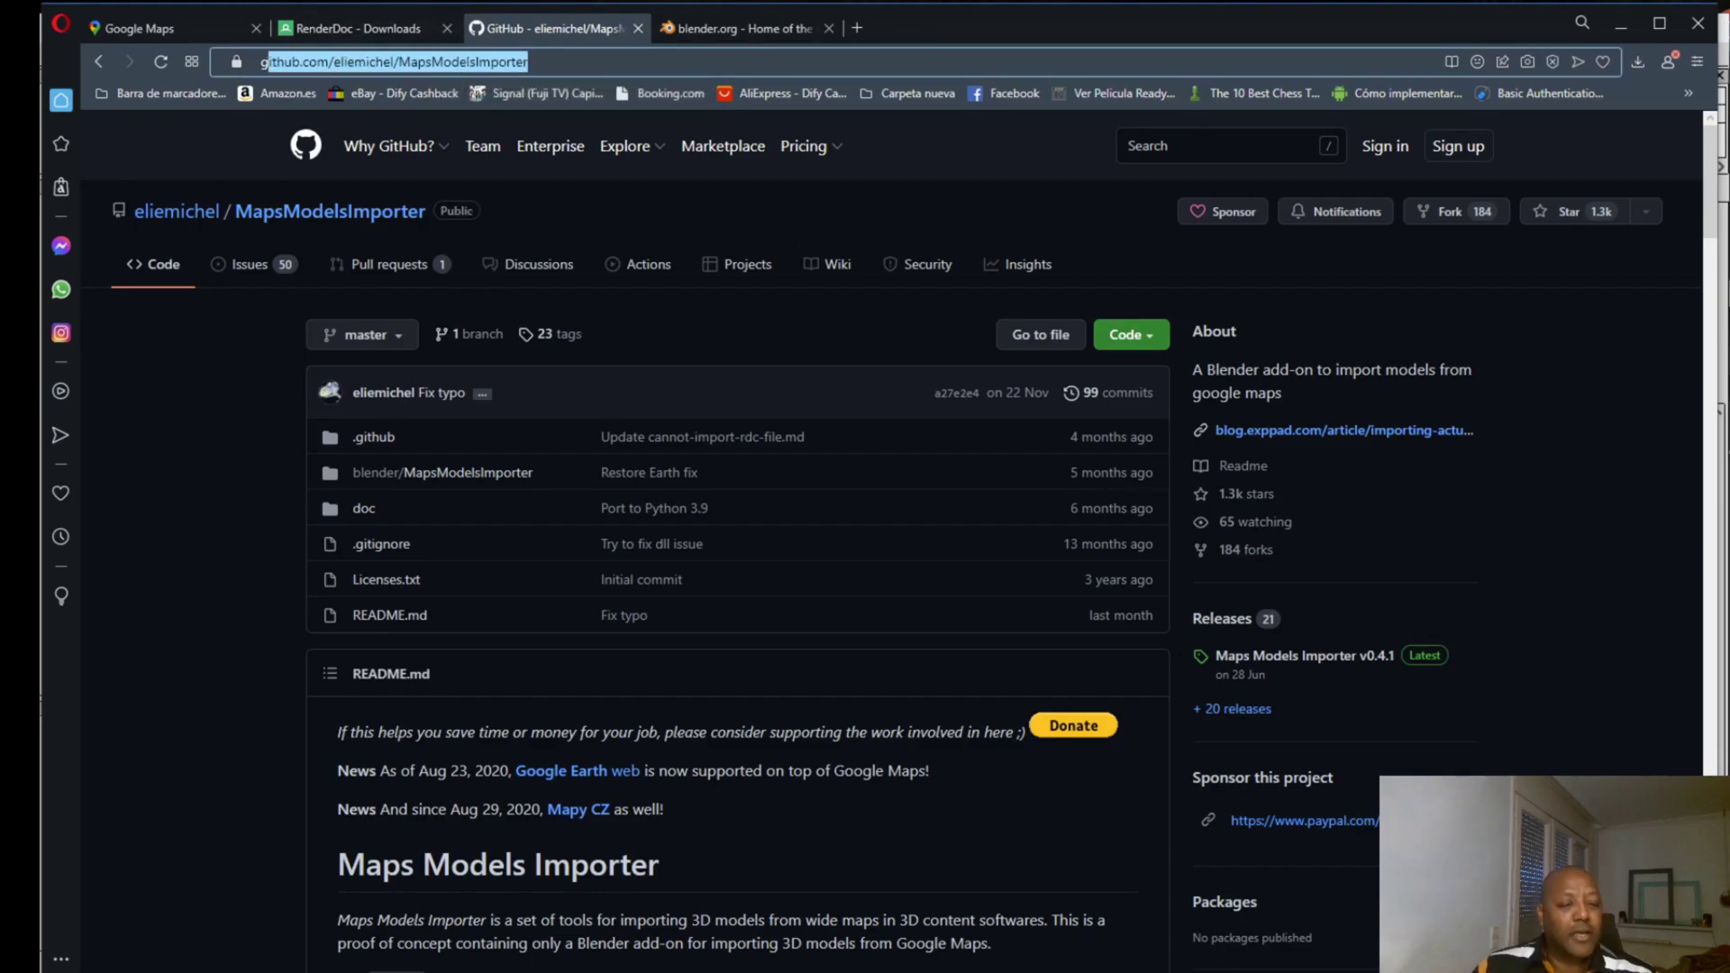
pyautogui.scroll(-1, 288, 465)
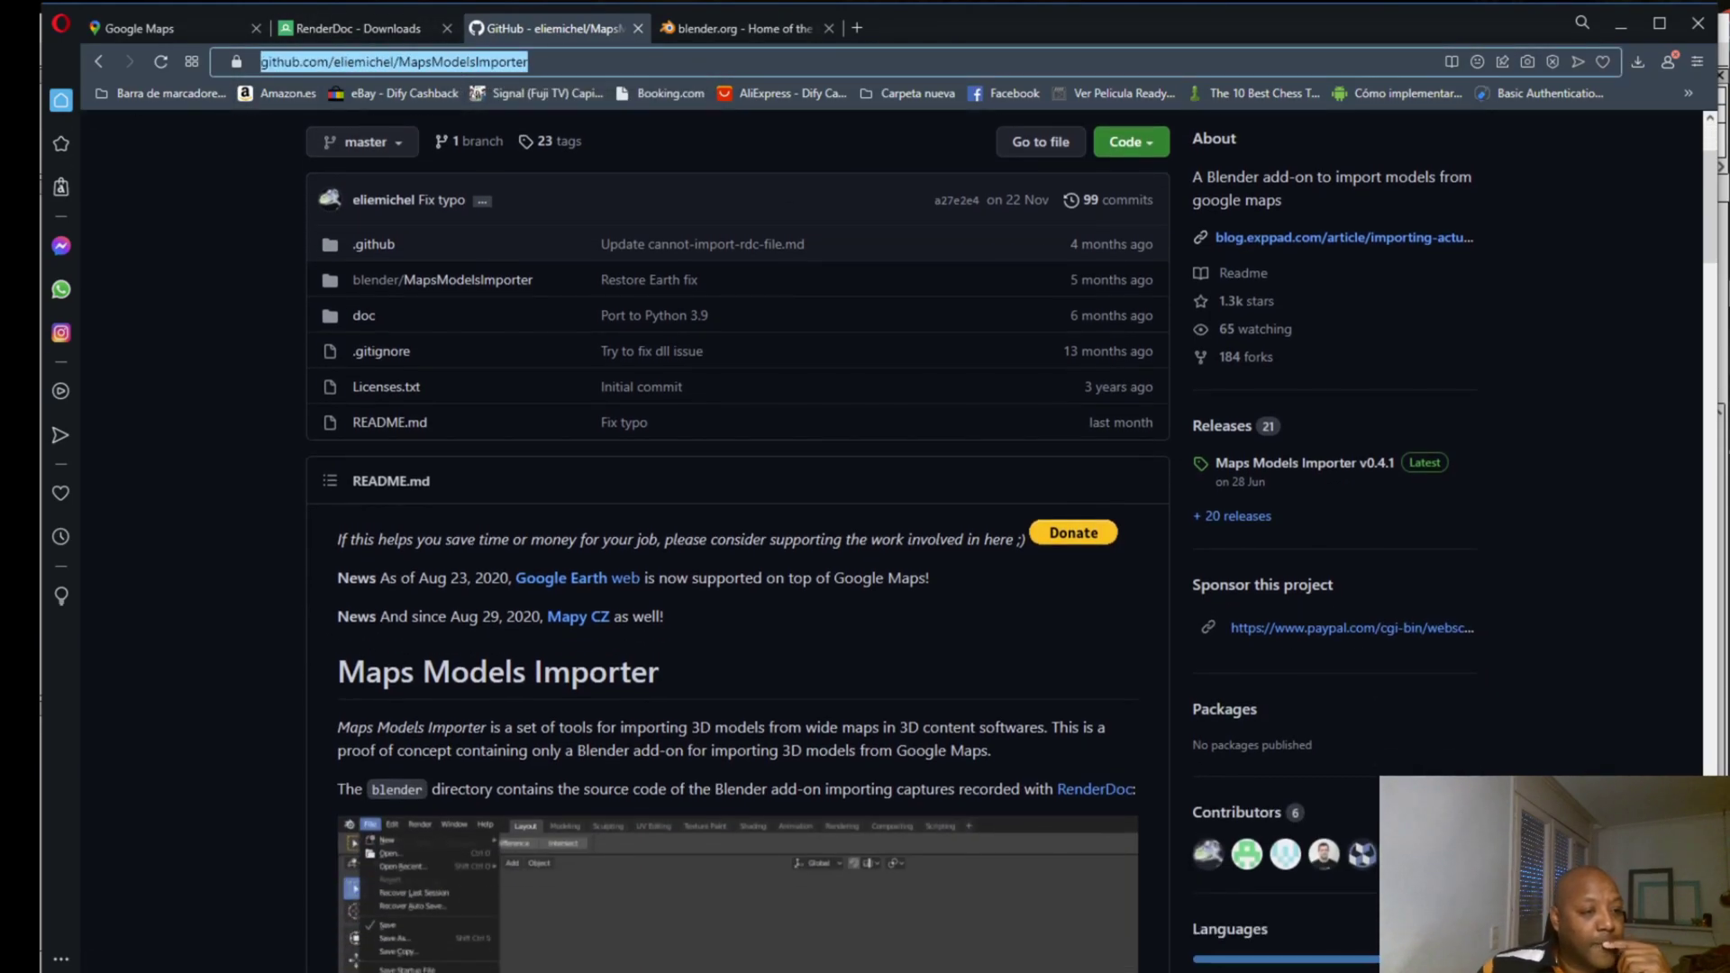
pyautogui.scroll(-5, 569, 630)
pyautogui.scroll(-1, 505, 631)
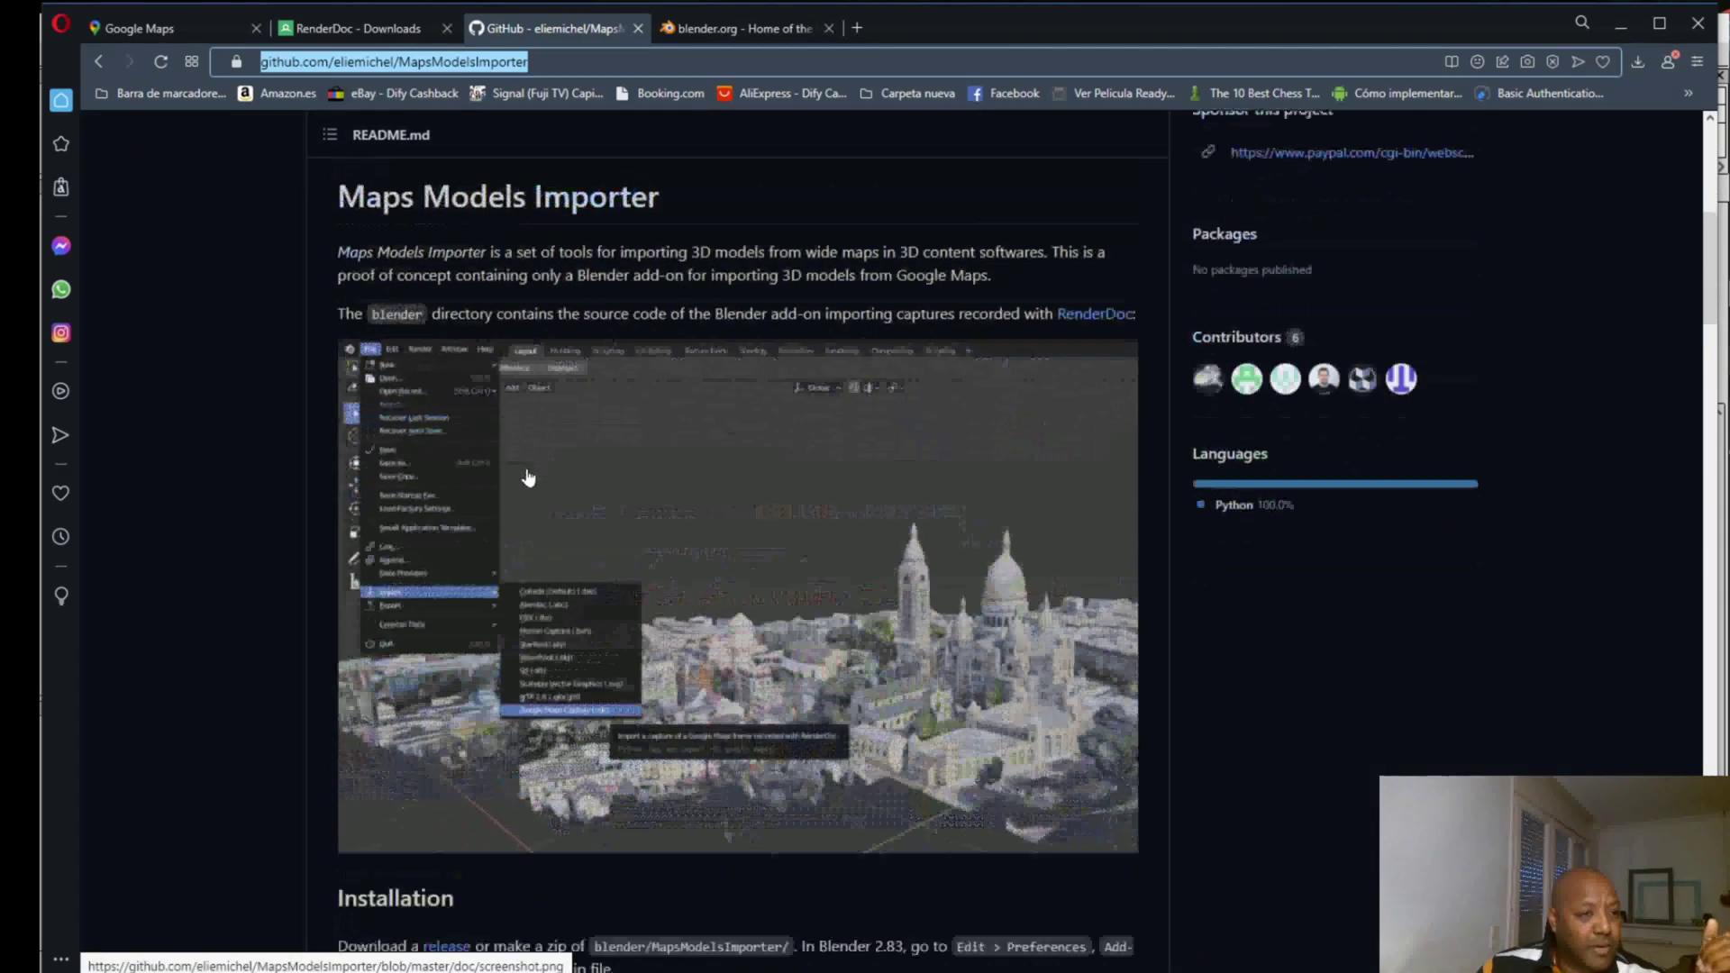
pyautogui.scroll(-3, 504, 631)
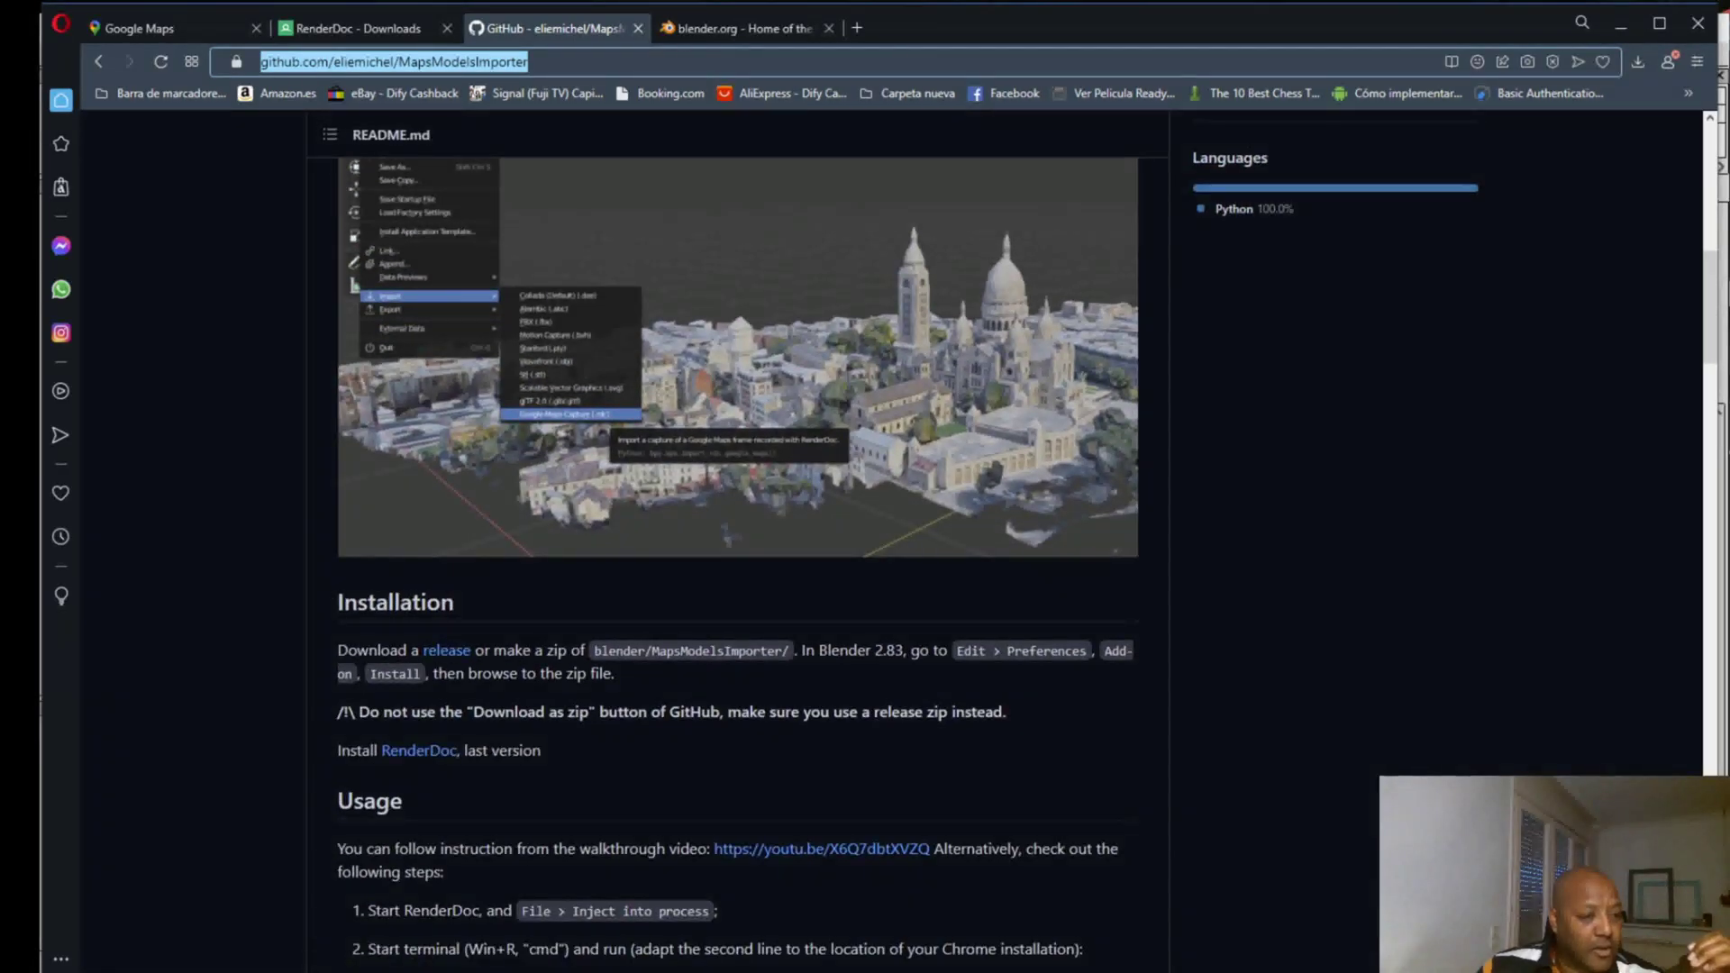
pyautogui.click(463, 666)
pyautogui.scroll(-3, 461, 665)
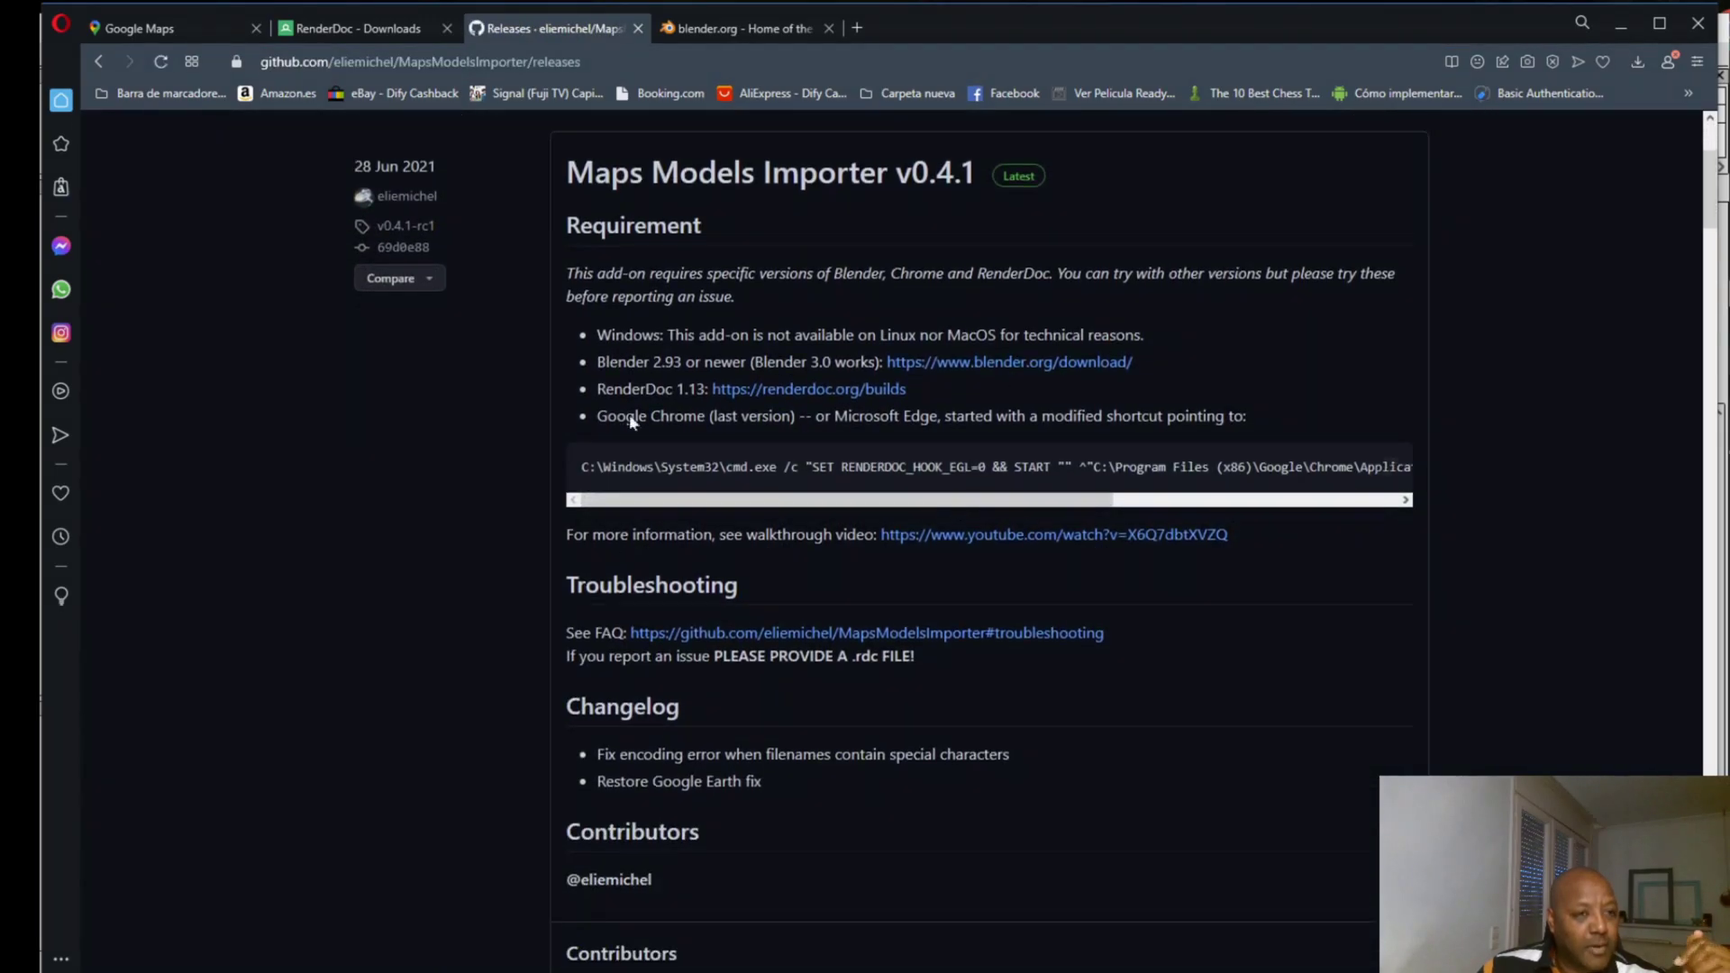
pyautogui.scroll(-3, 710, 494)
pyautogui.scroll(-2, 712, 494)
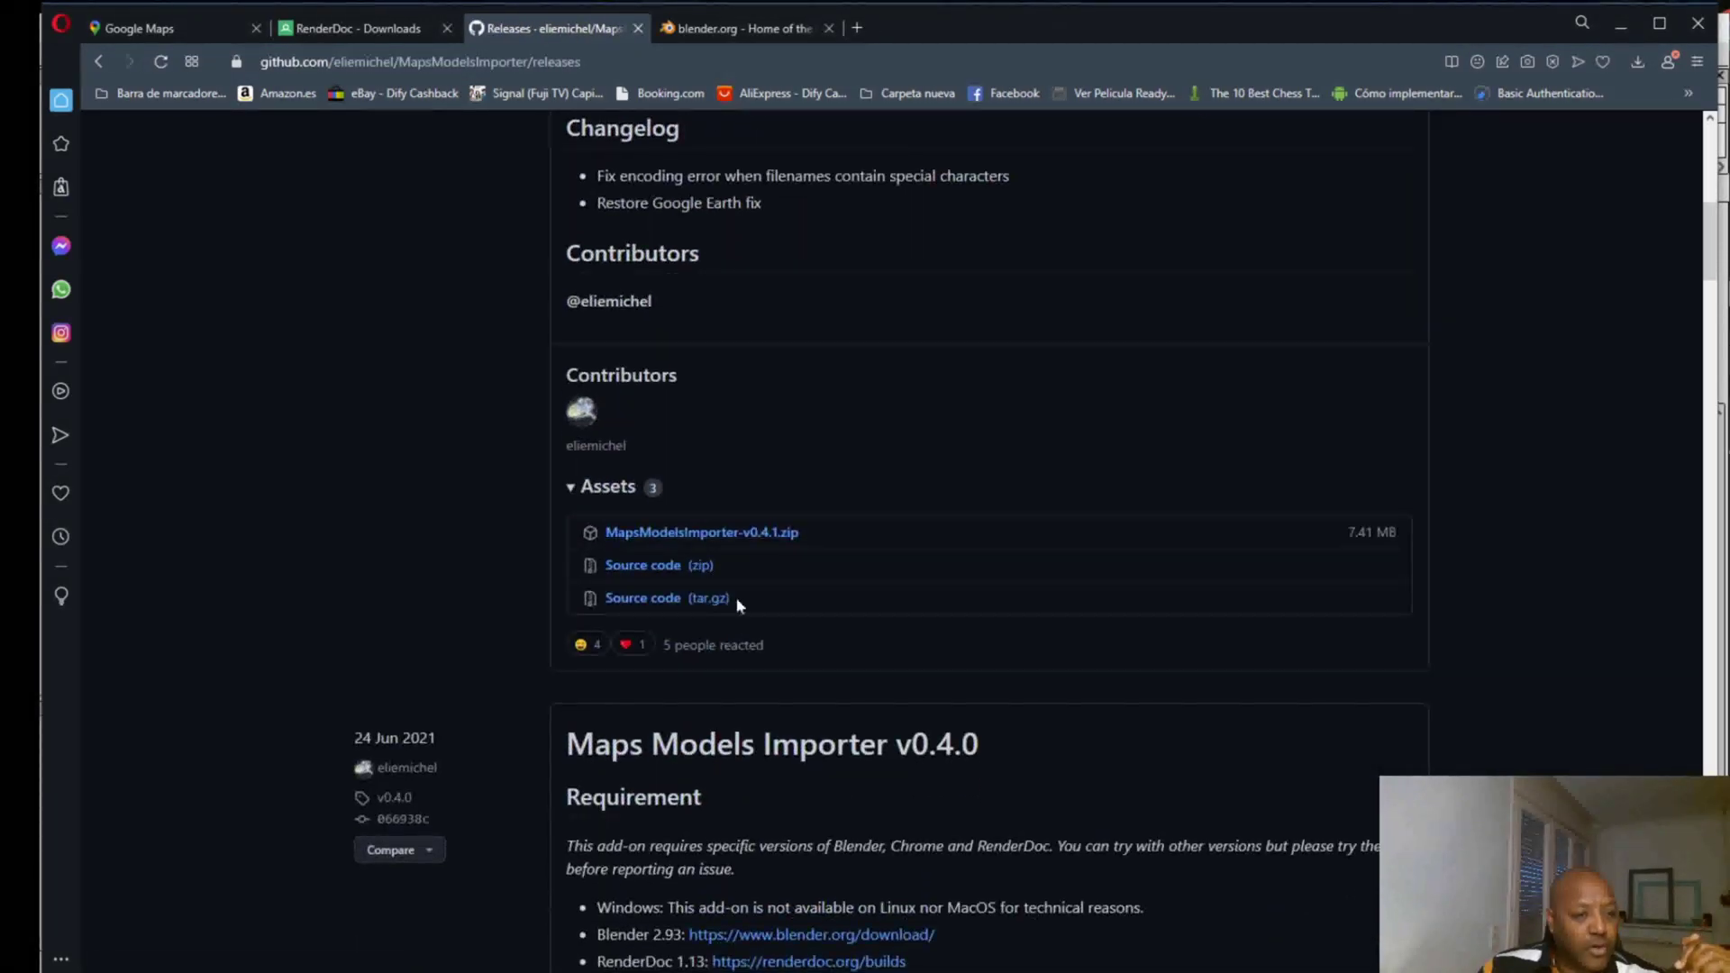
pyautogui.click(726, 537)
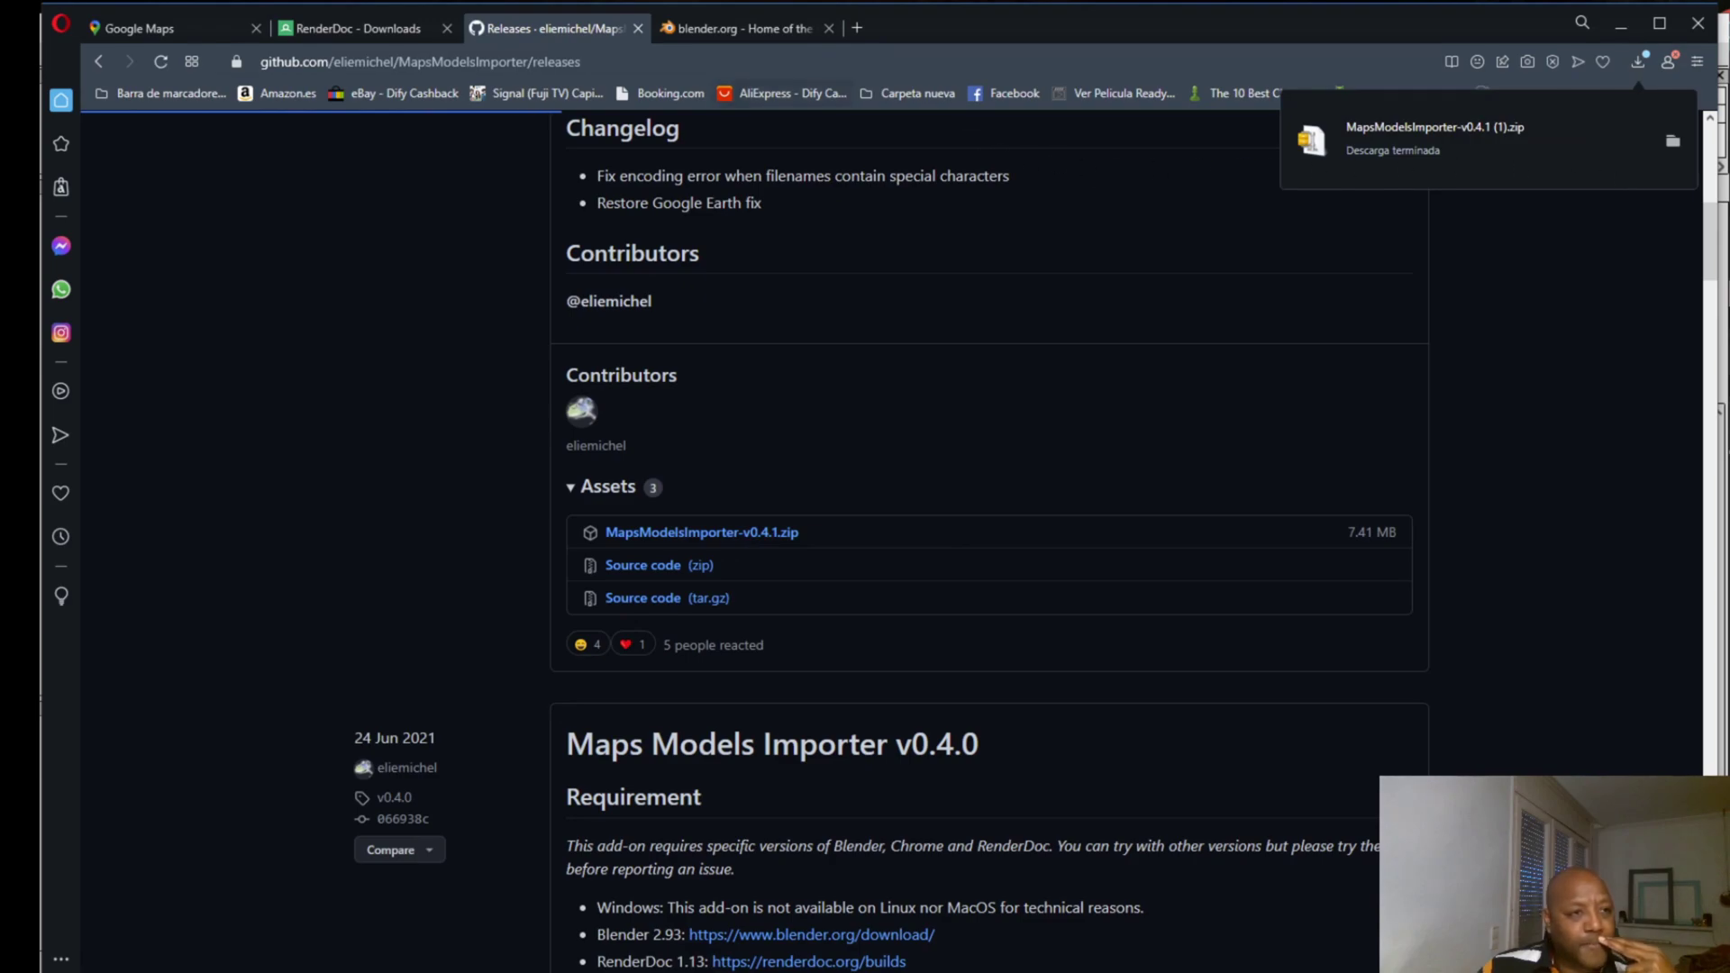
pyautogui.click(738, 27)
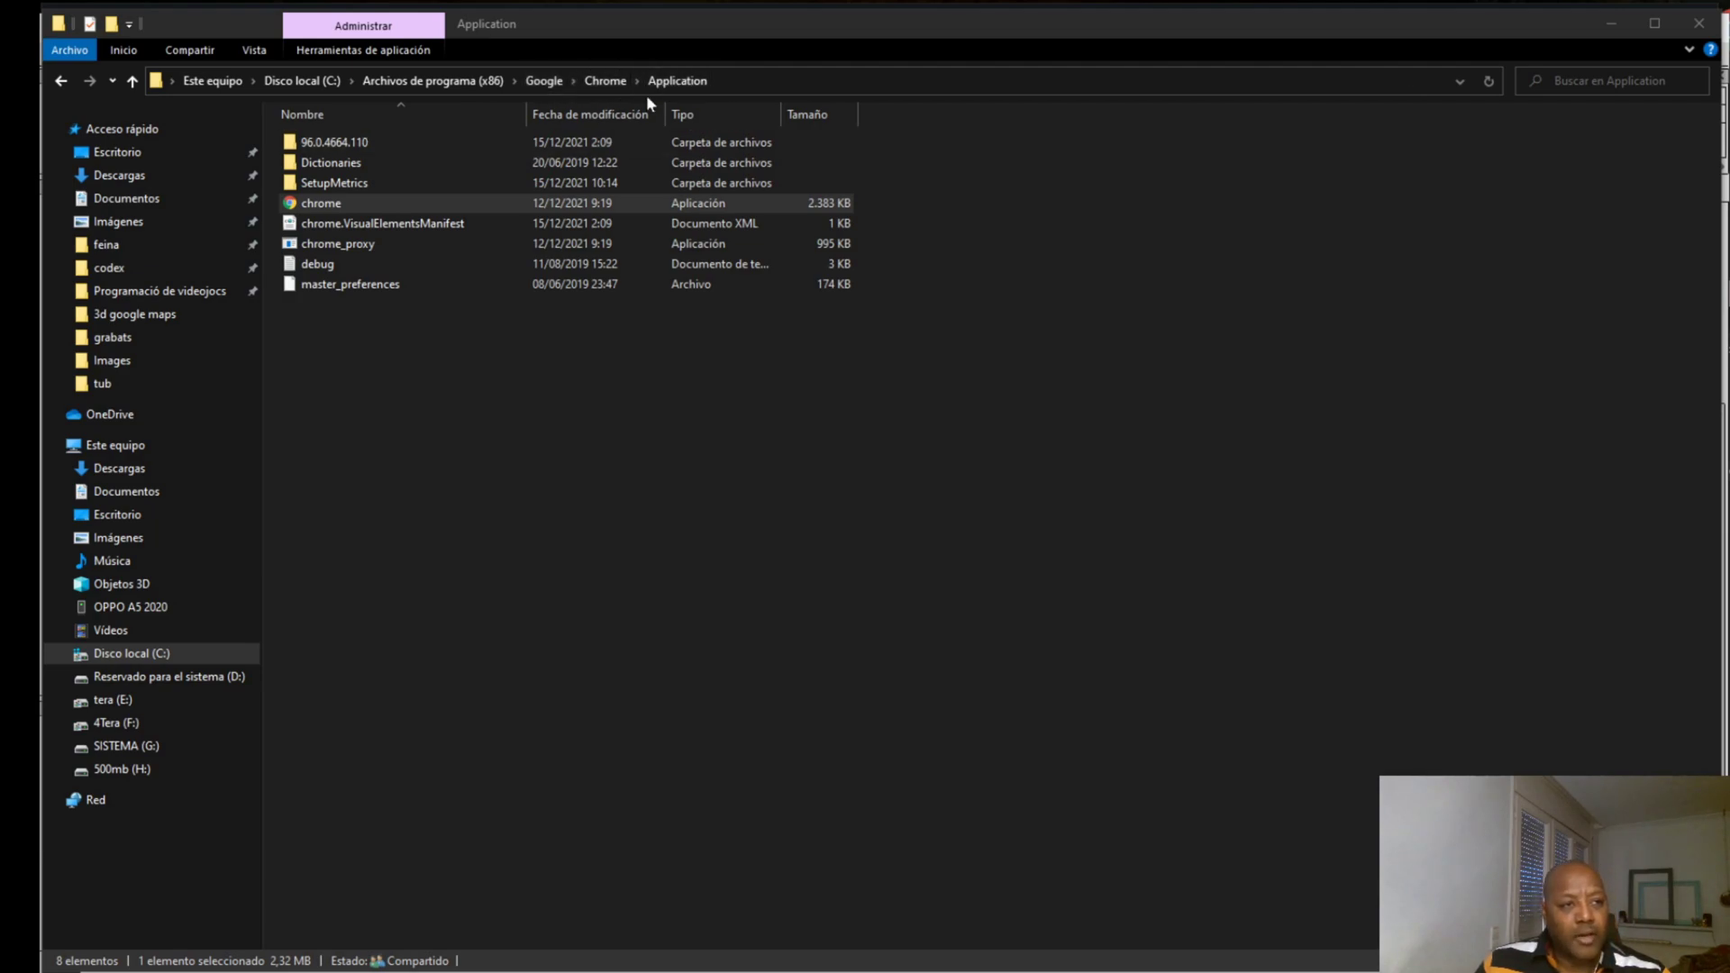
# Create a shortcut to chrome from its Application folder, accepting placement on the desktop.
pyautogui.click(402, 209)
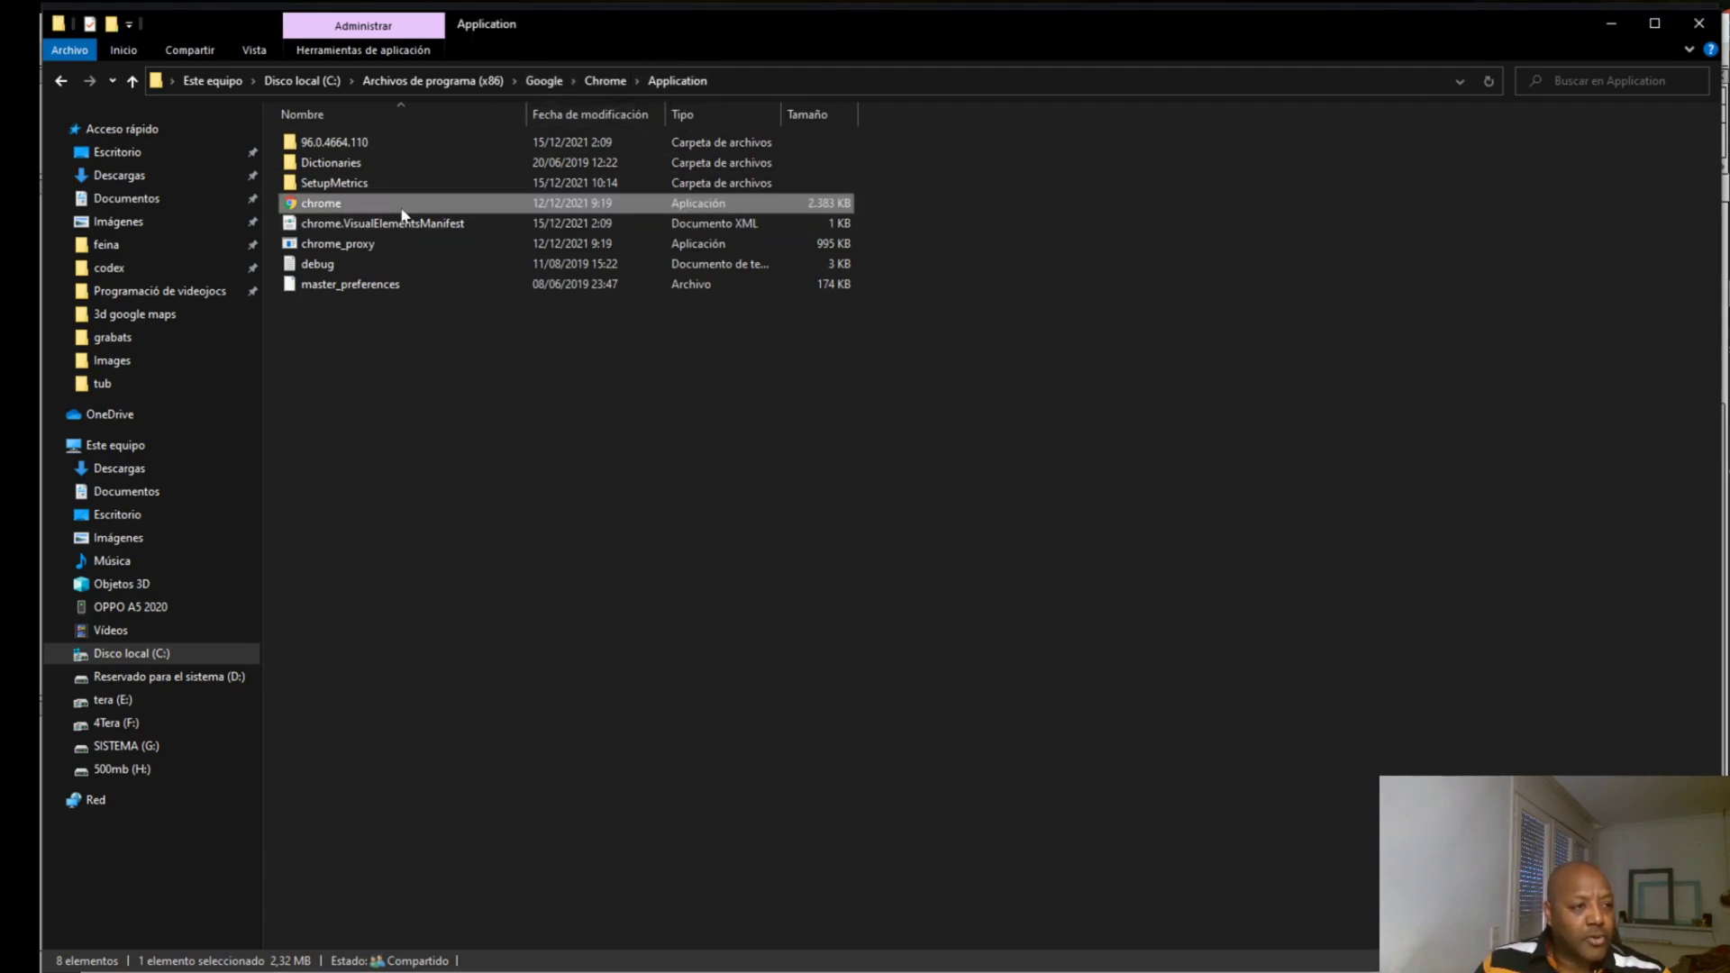
pyautogui.rightClick(402, 213)
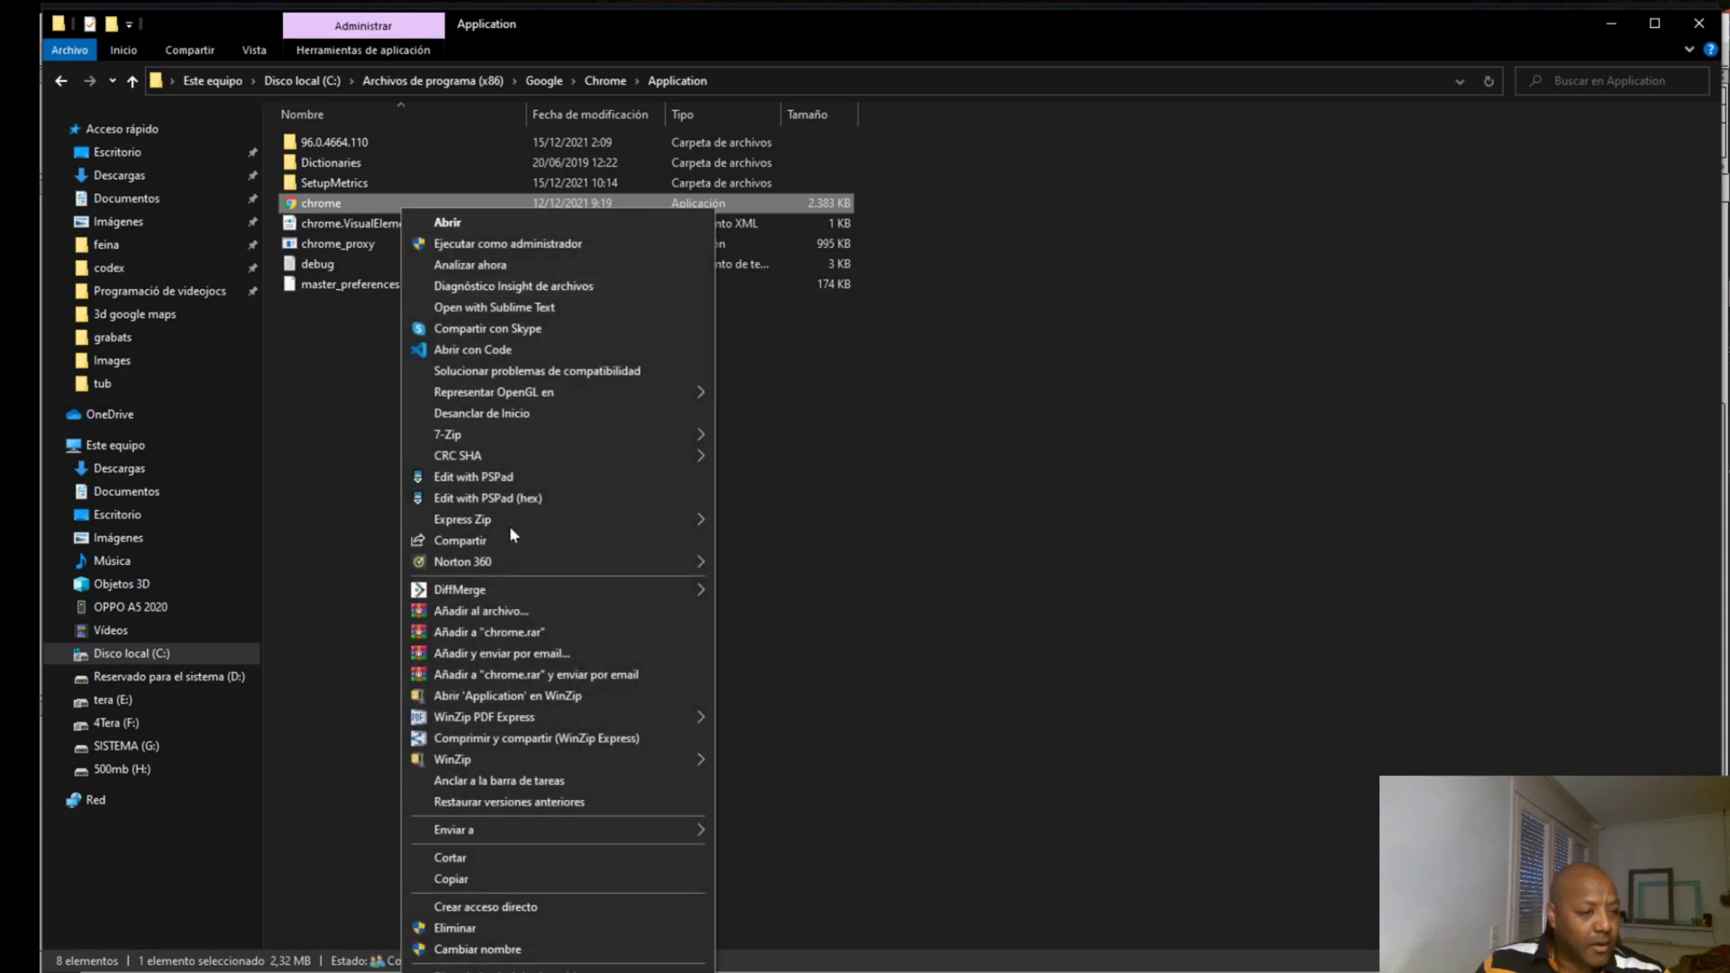
pyautogui.click(577, 908)
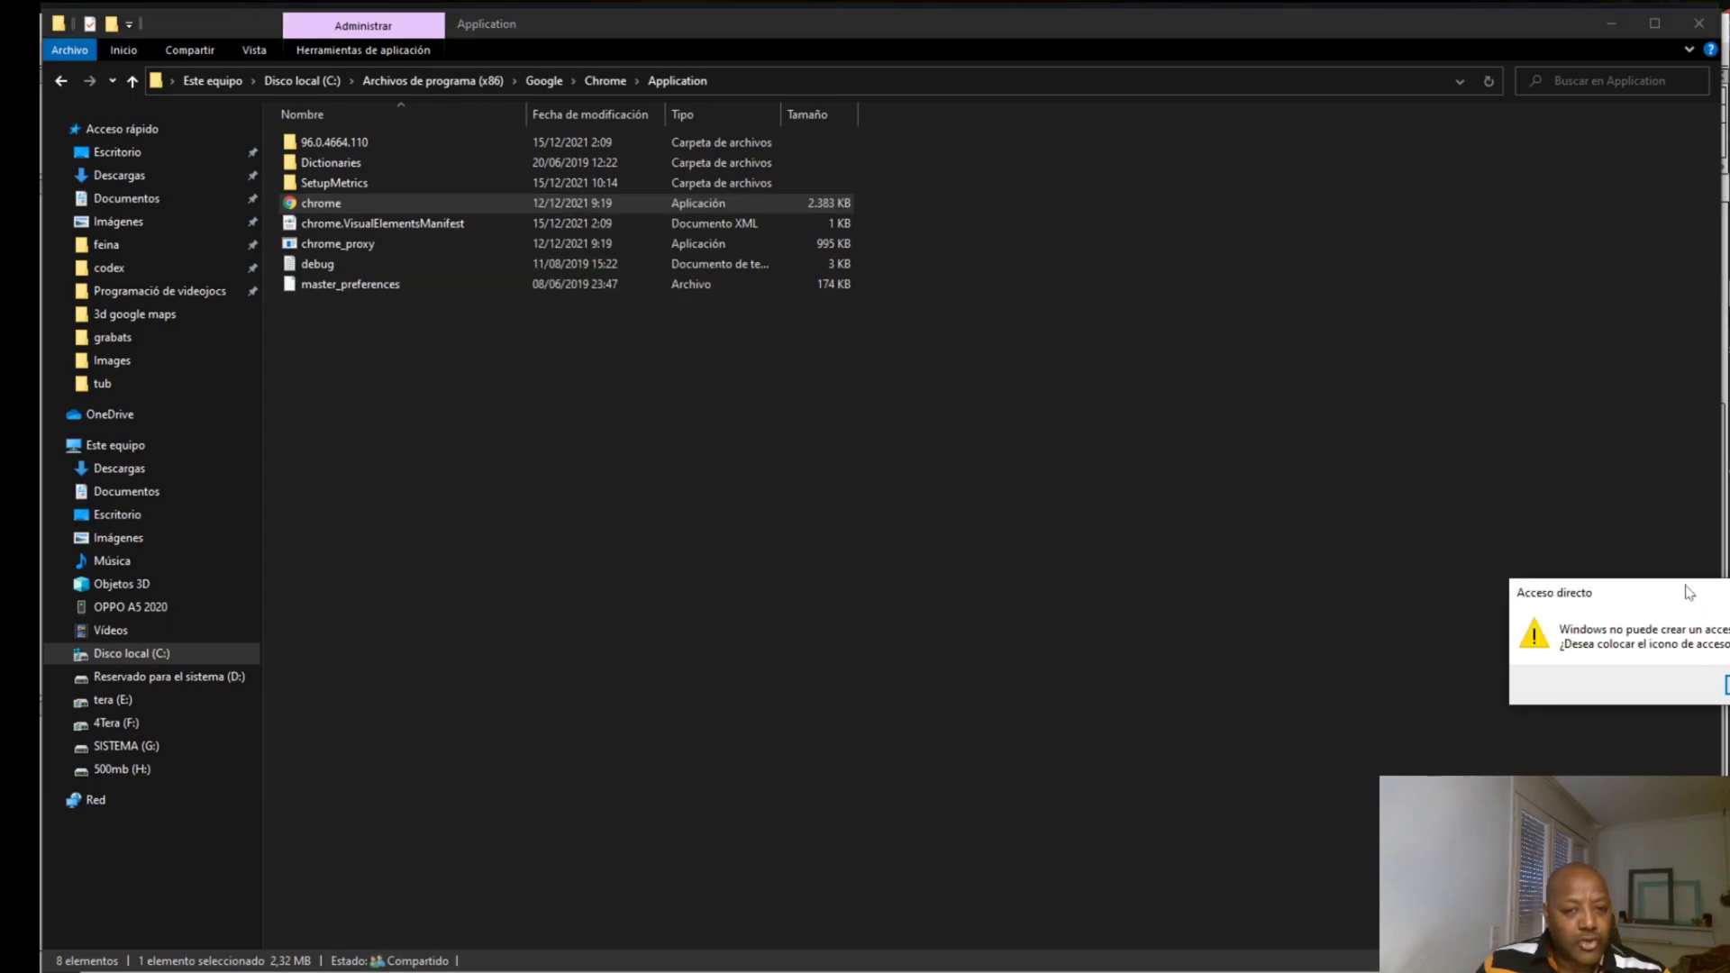
pyautogui.moveTo(1689, 592); pyautogui.dragTo(985, 387)
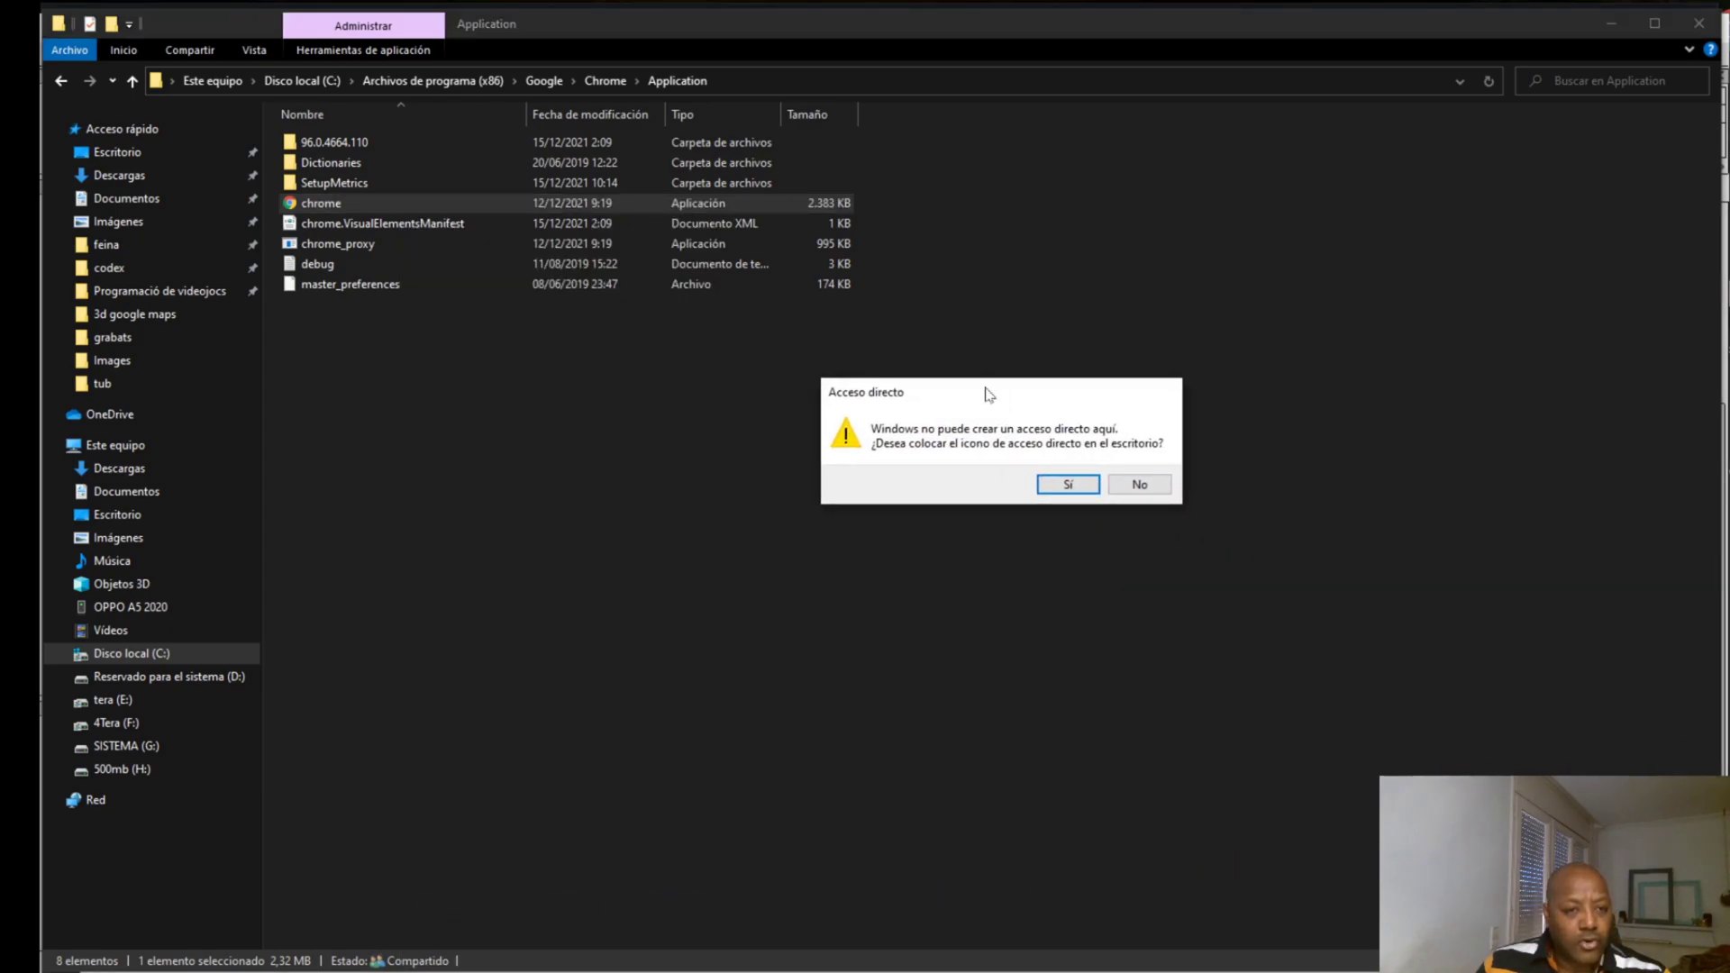
pyautogui.click(1069, 486)
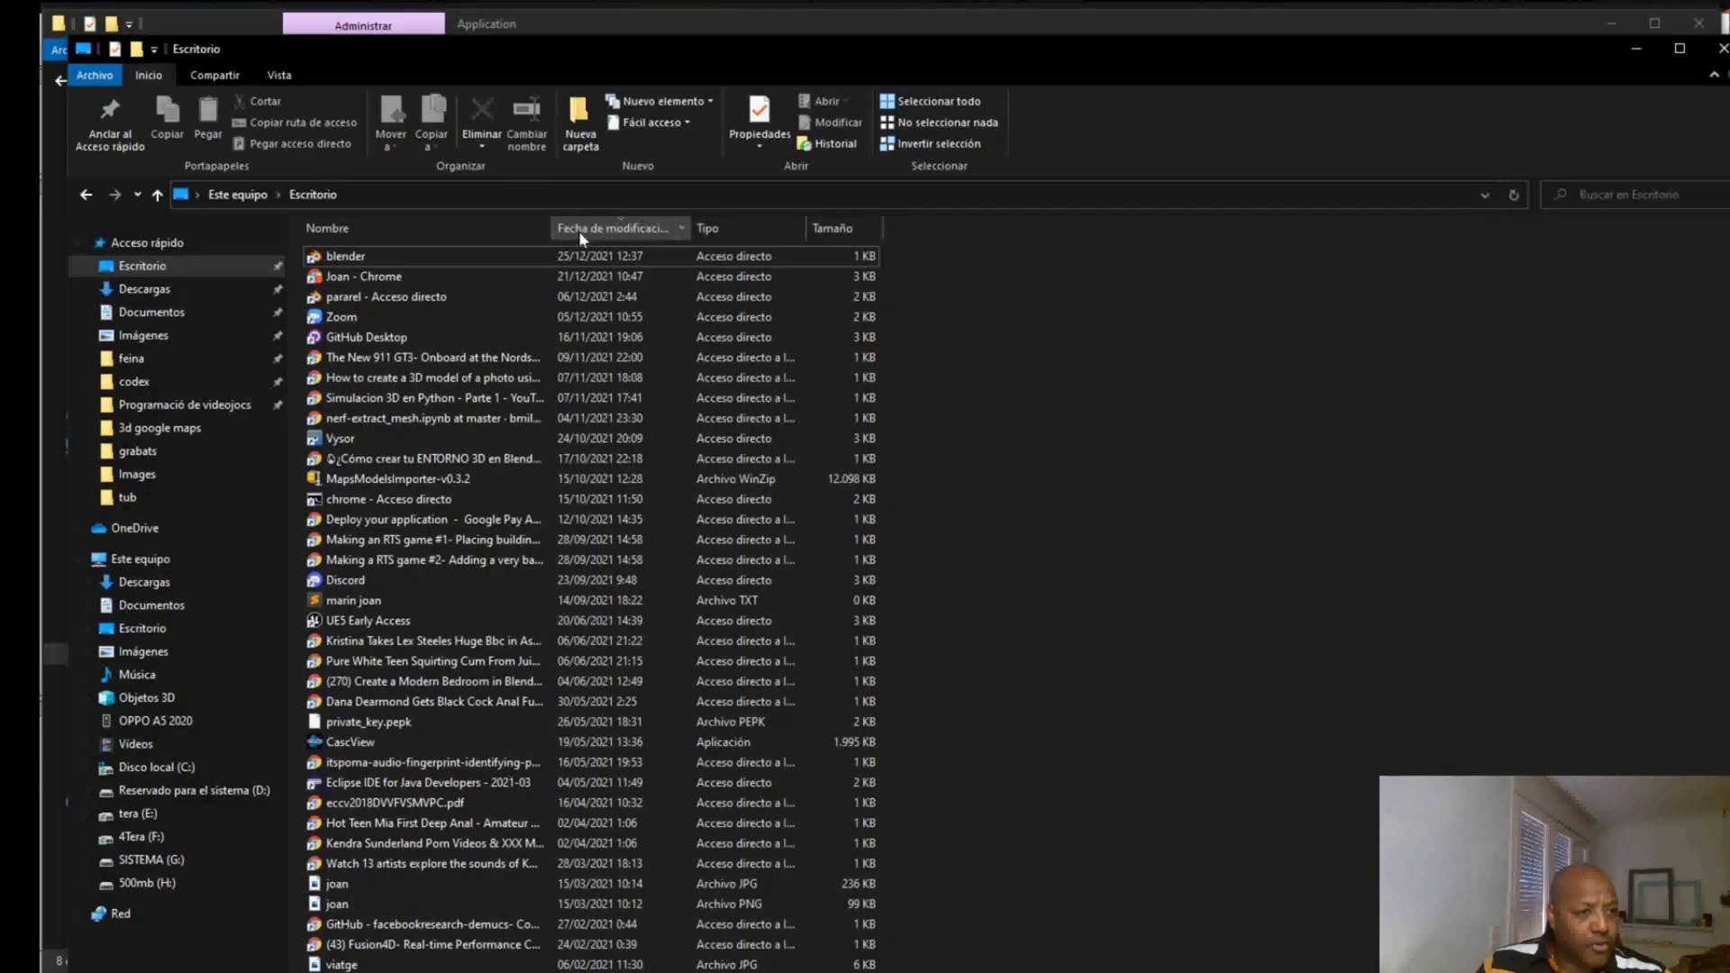
# Sort the desktop newest first and open Propiedades of the new chrome shortcut.
pyautogui.click(578, 230)
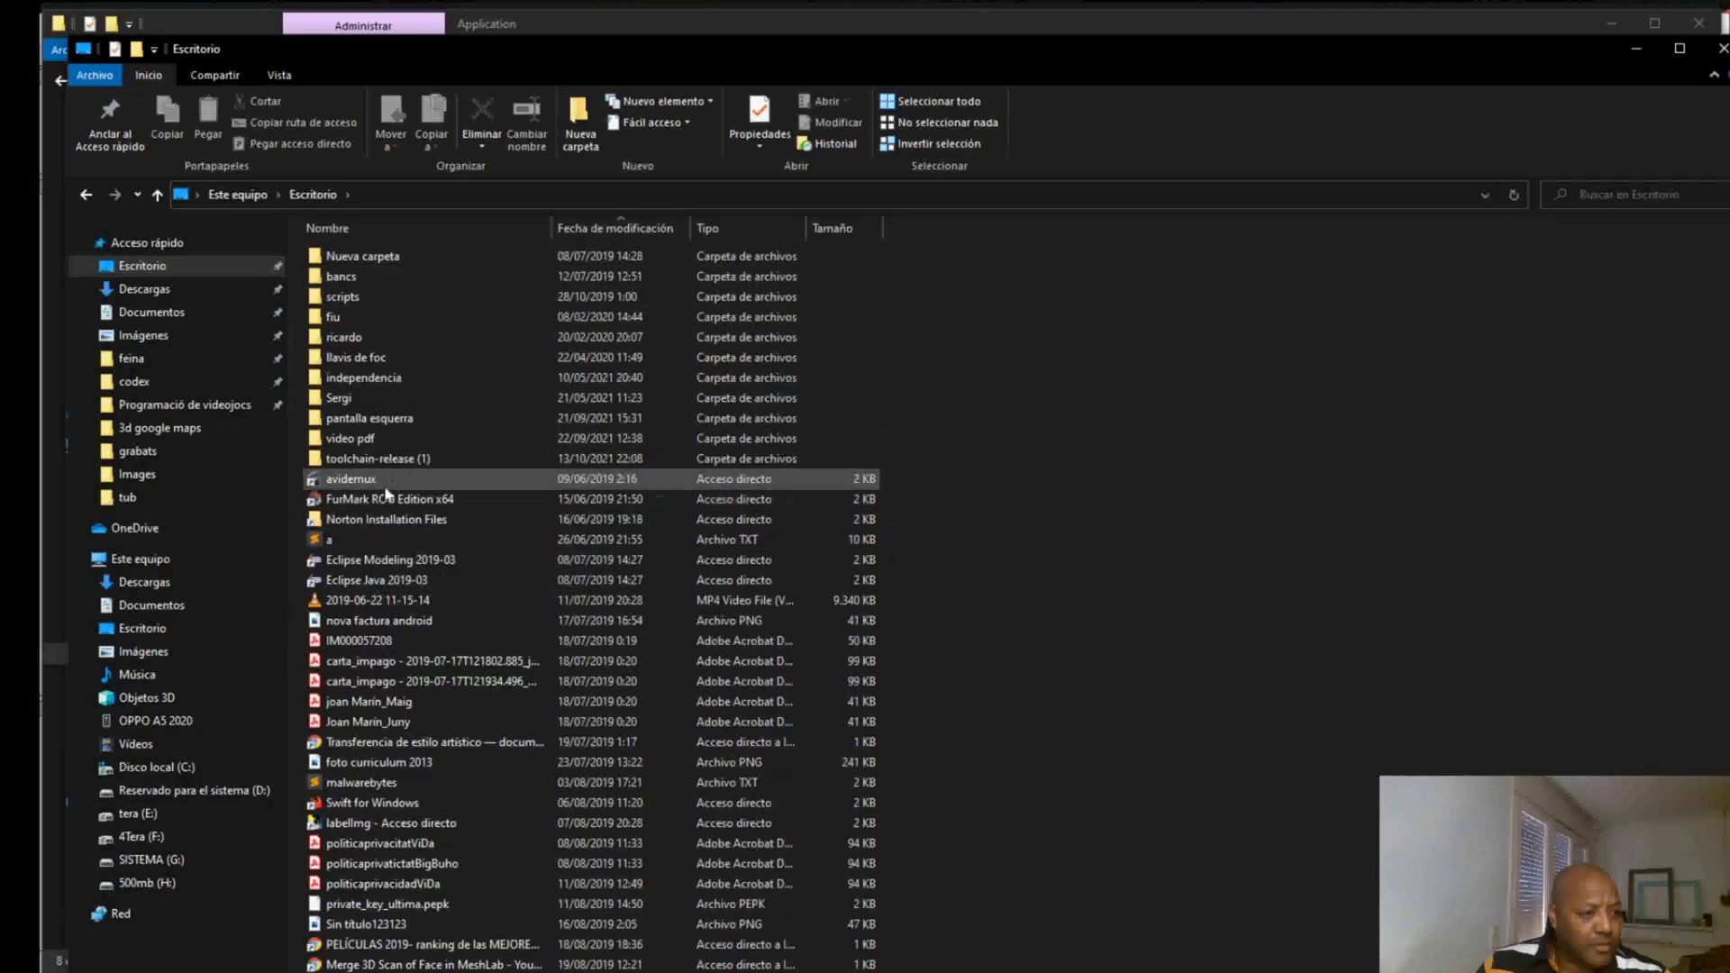
pyautogui.click(579, 230)
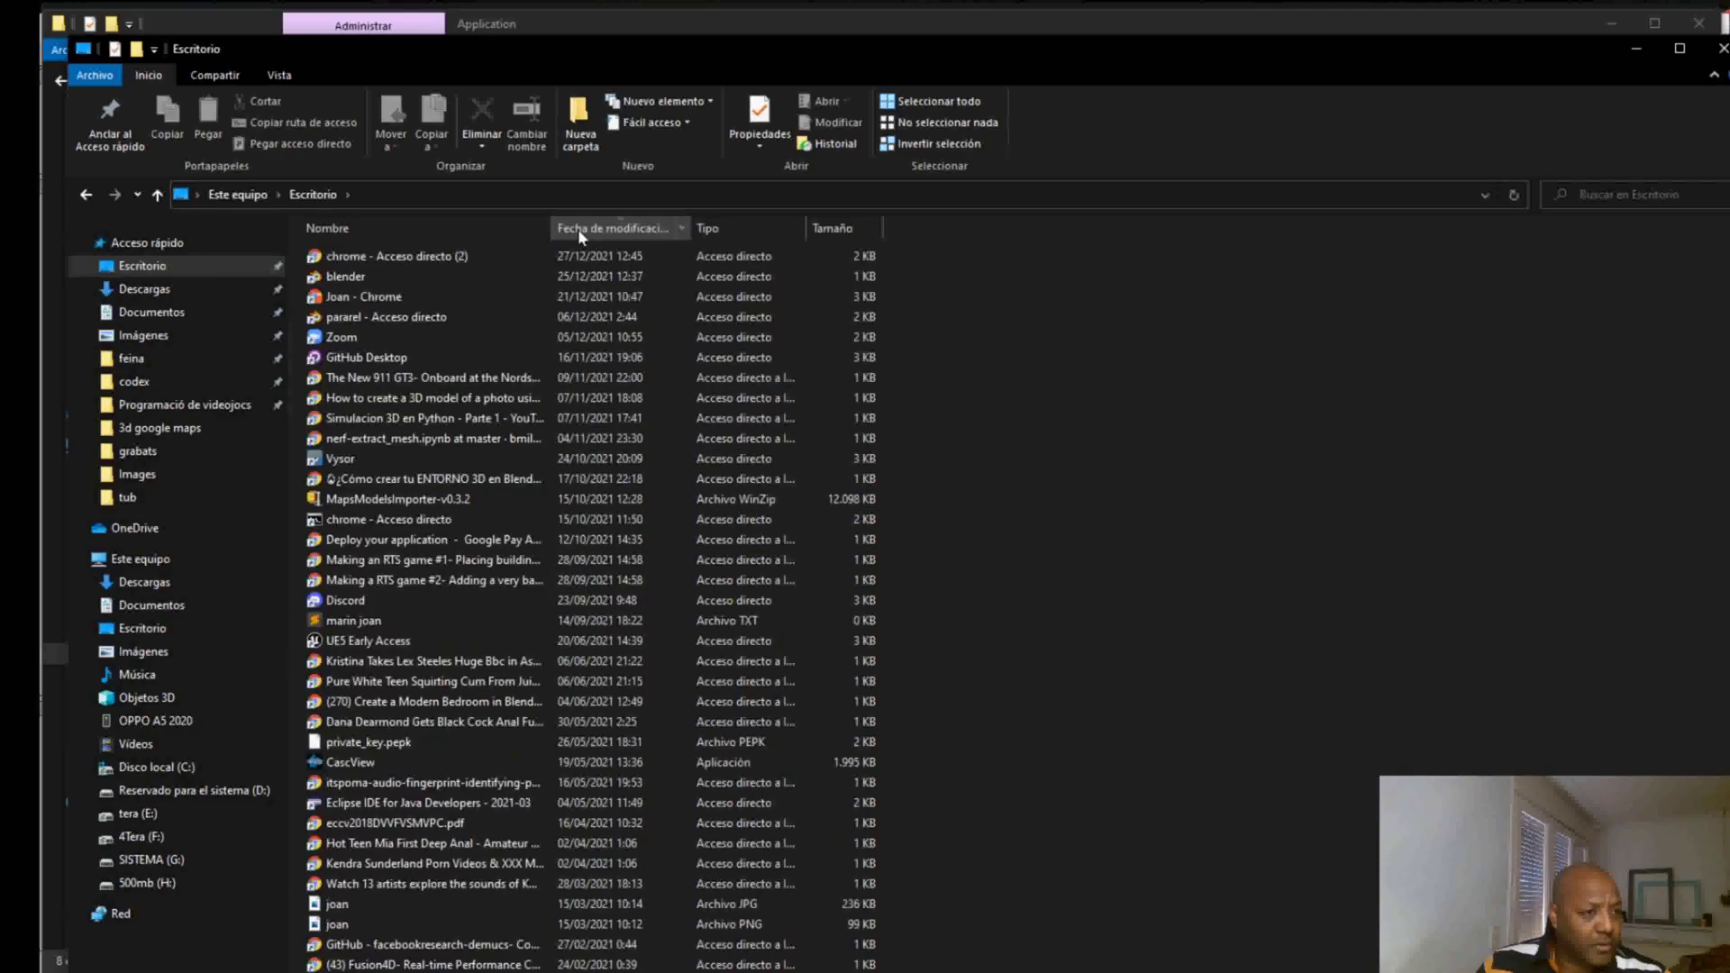
pyautogui.click(442, 257)
pyautogui.rightClick(442, 262)
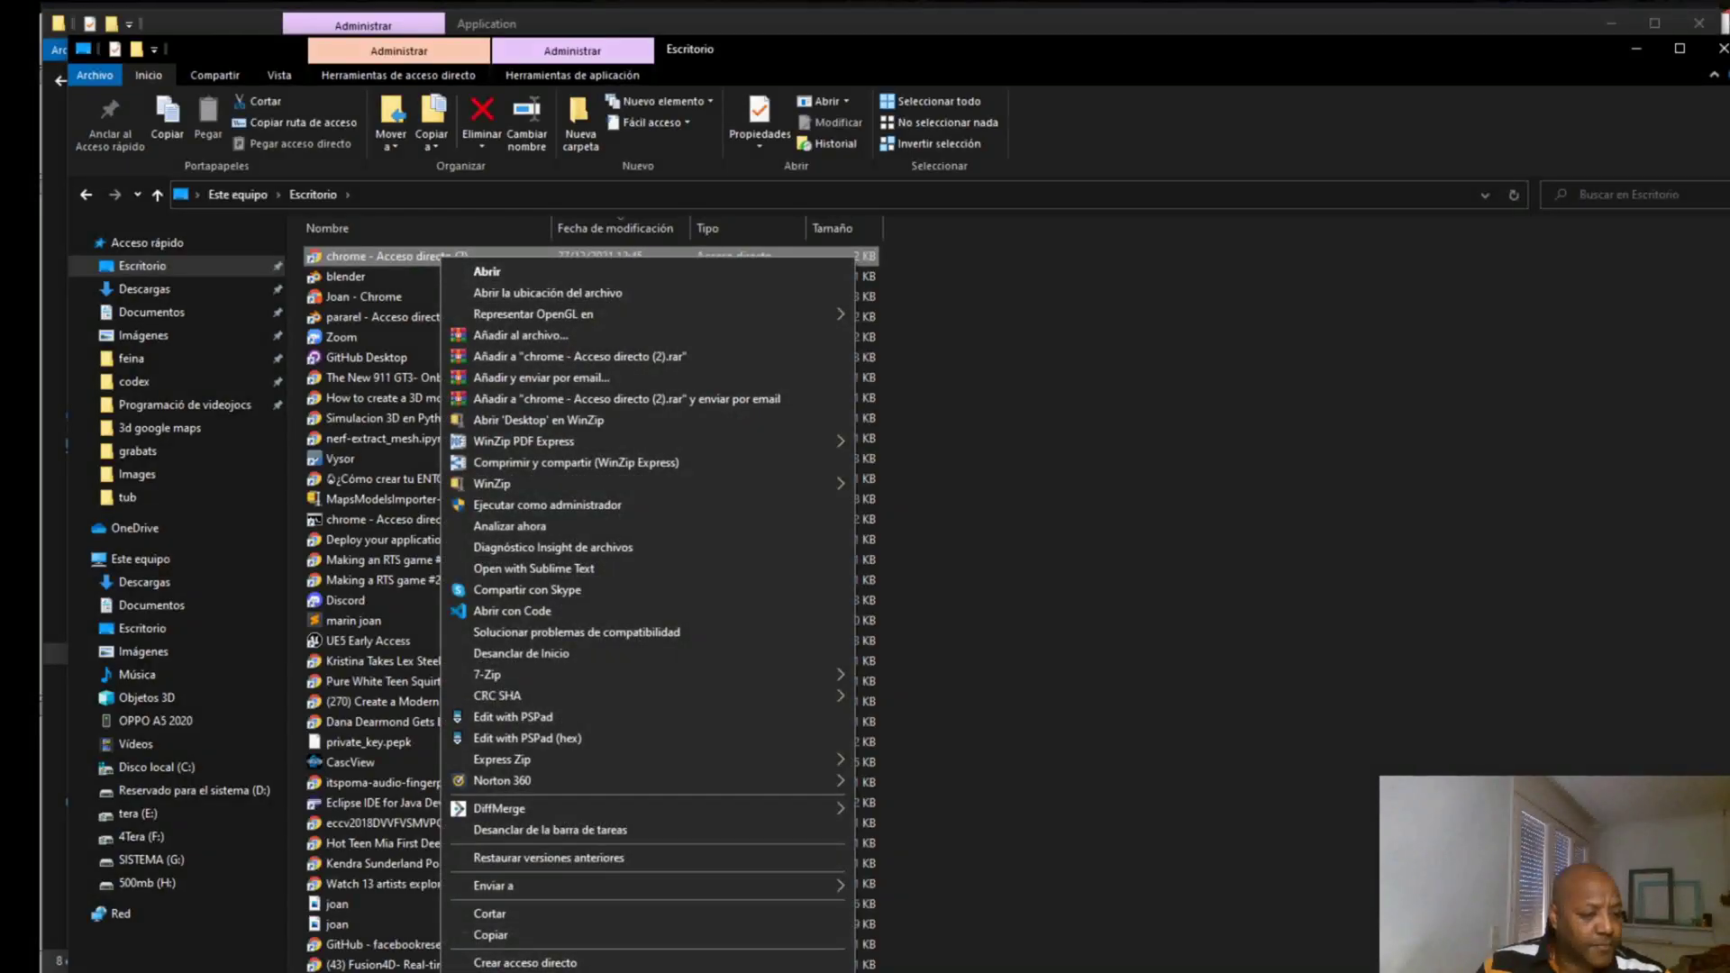
pyautogui.click(505, 972)
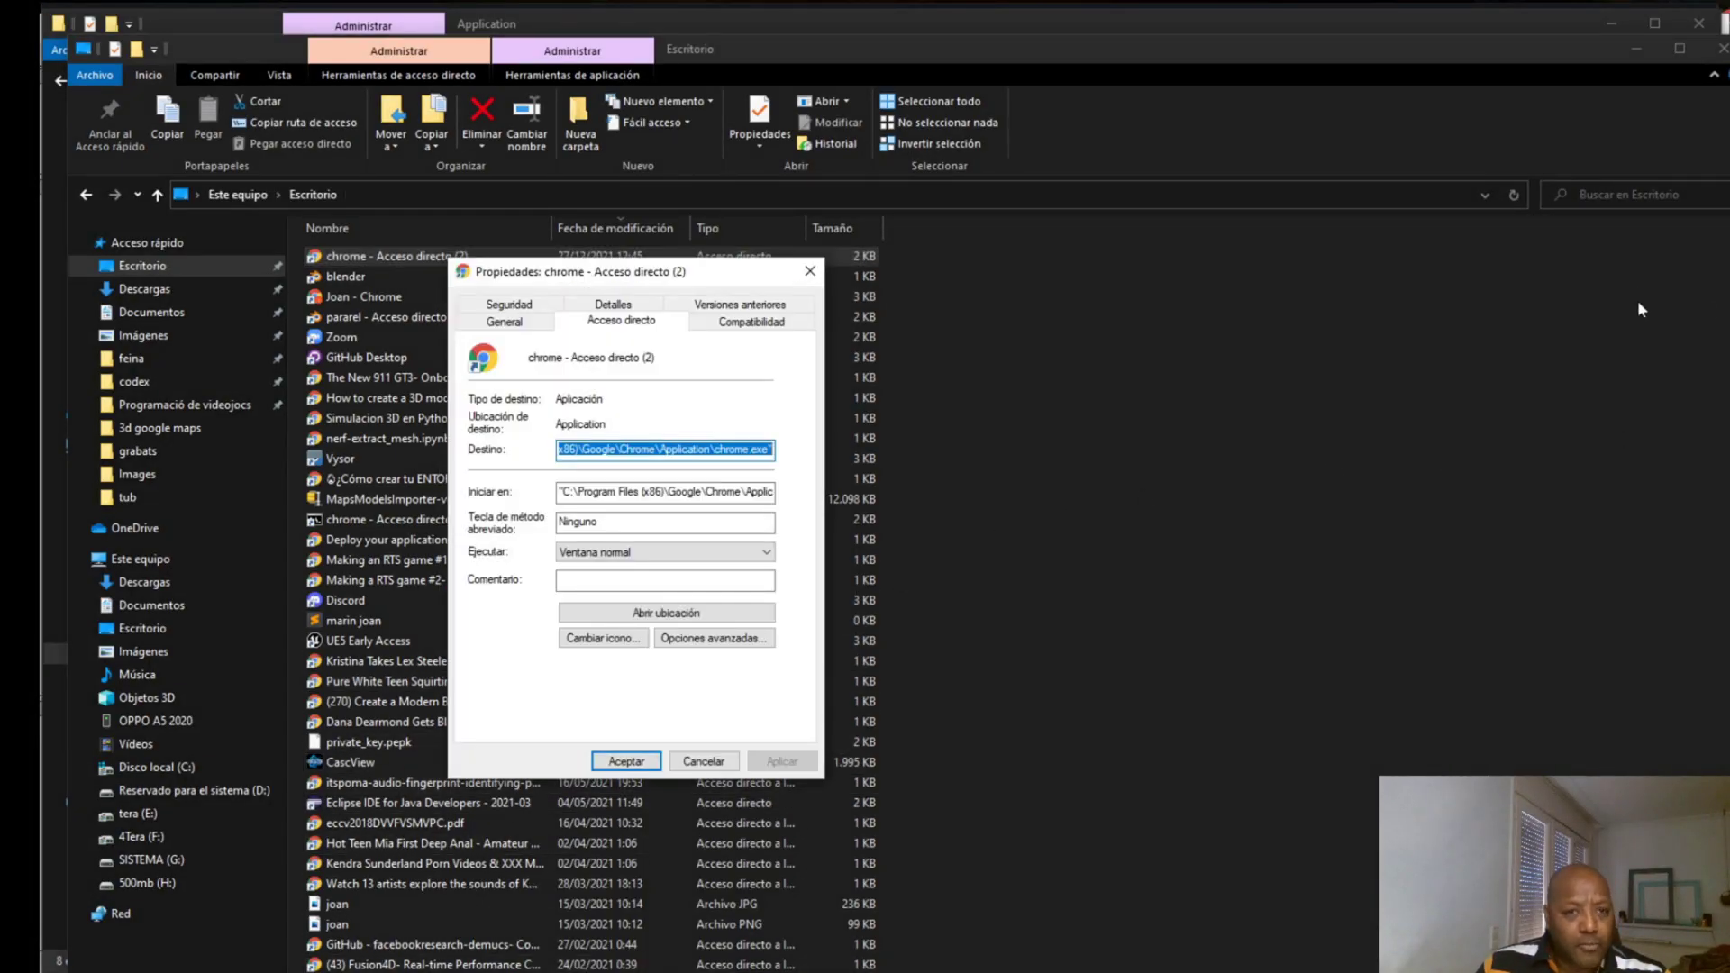
# Copy the line-3 cmd launch command from the Sublime Text notes.
pyautogui.hotkey('alt', 'Tab')
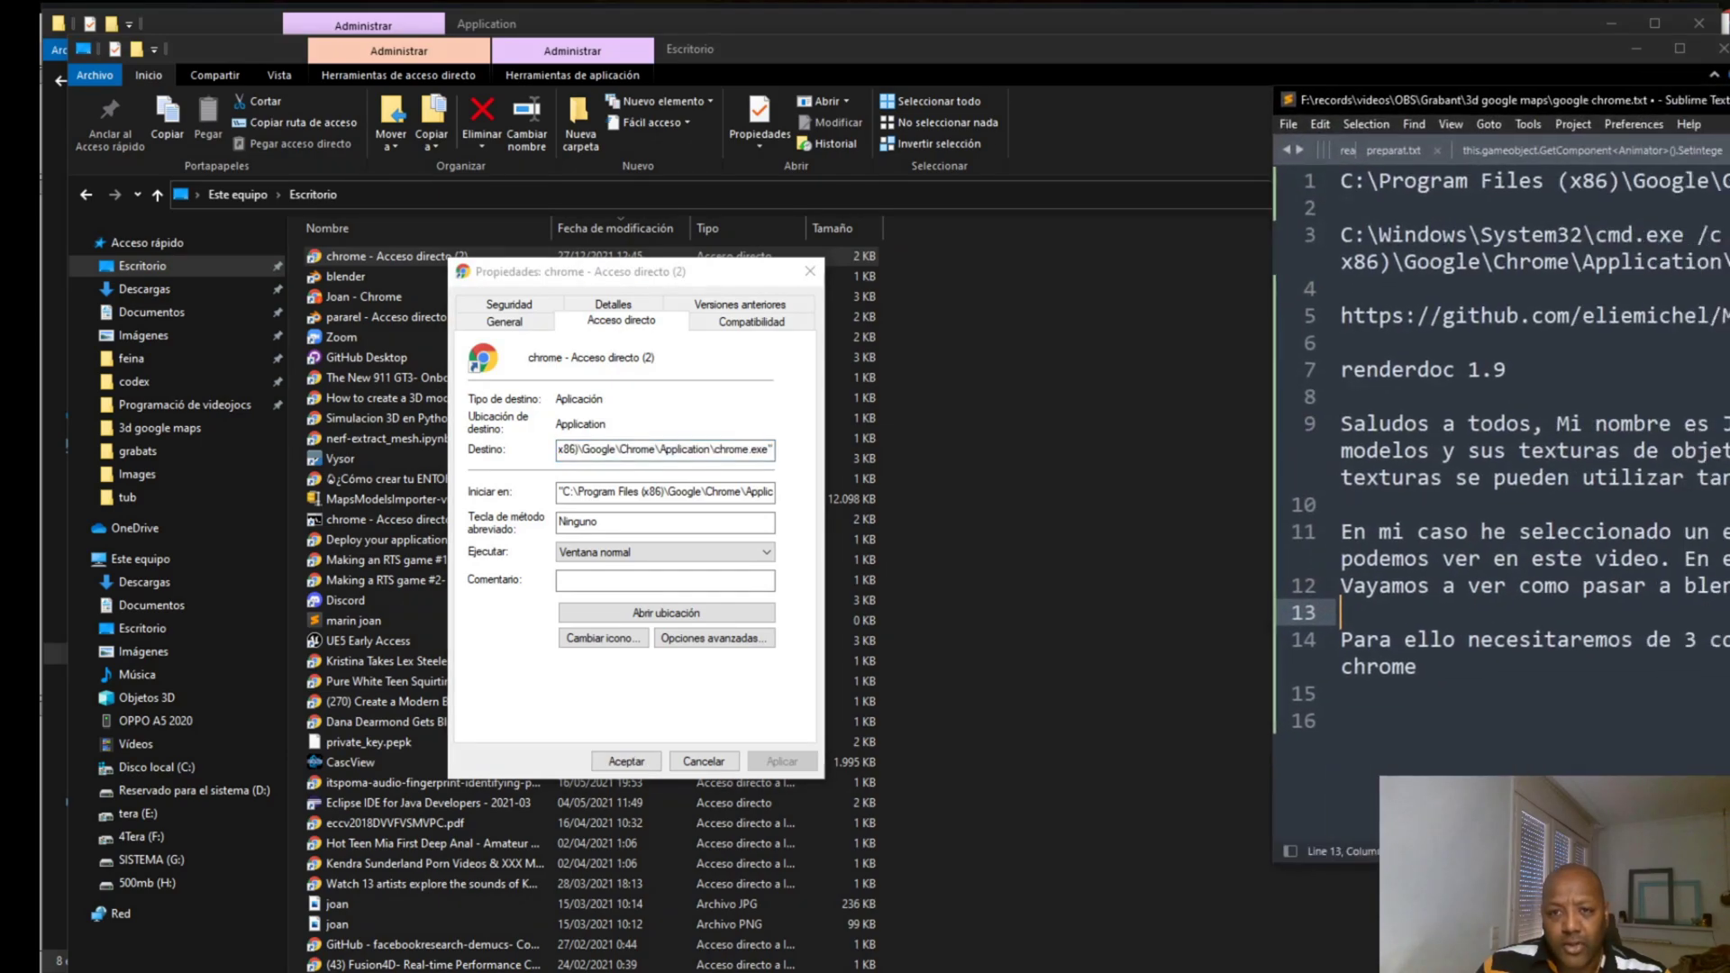
pyautogui.moveTo(1442, 99); pyautogui.dragTo(1176, 113)
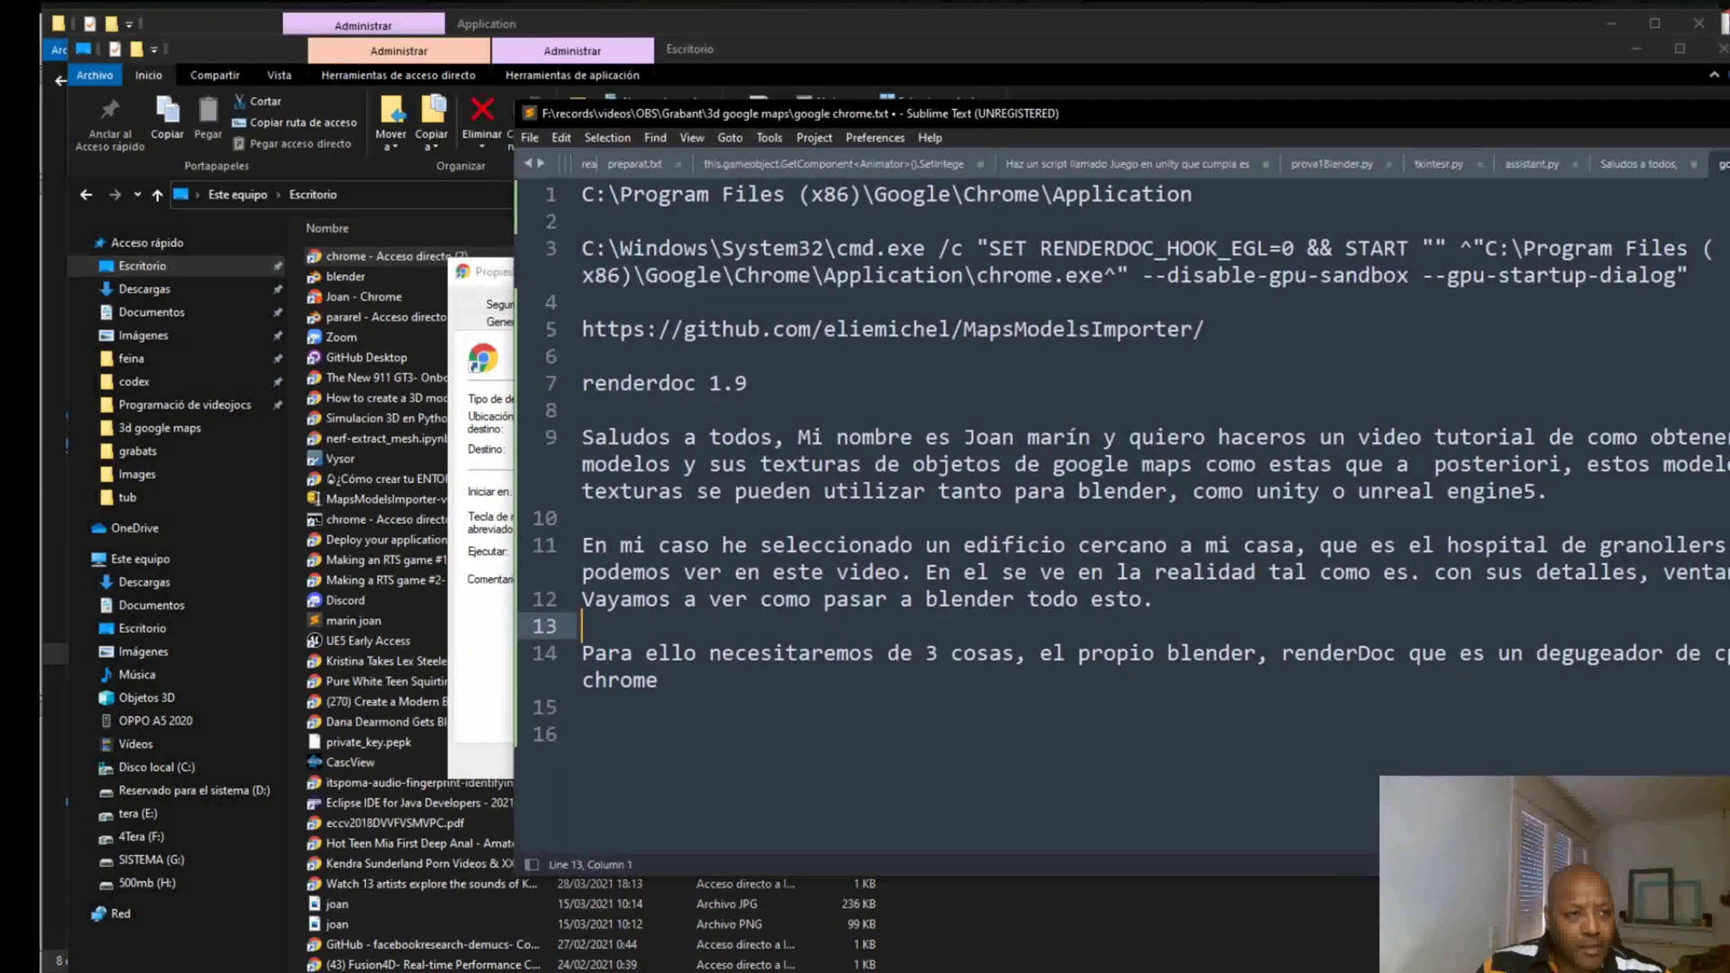
pyautogui.moveTo(1690, 275)
pyautogui.mouseDown()
pyautogui.moveTo(795, 275)
pyautogui.moveTo(581, 248)
pyautogui.mouseUp()
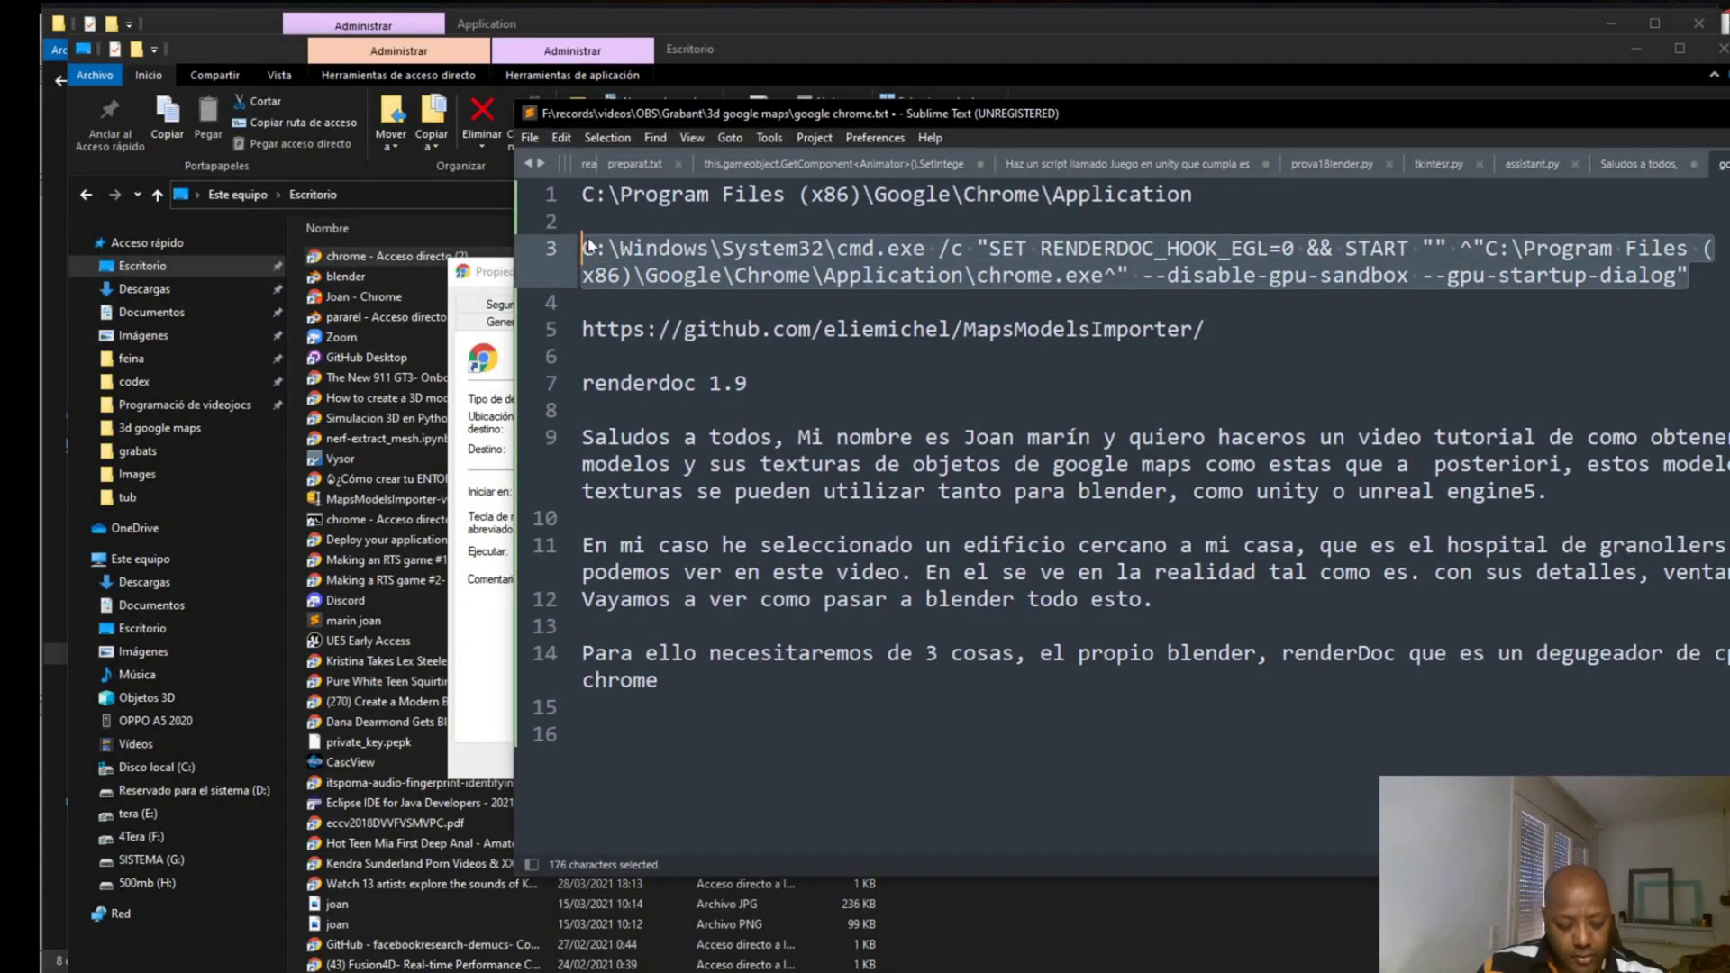
pyautogui.hotkey('ctrl', 'c')
pyautogui.moveTo(1112, 108); pyautogui.dragTo(1729, 118)
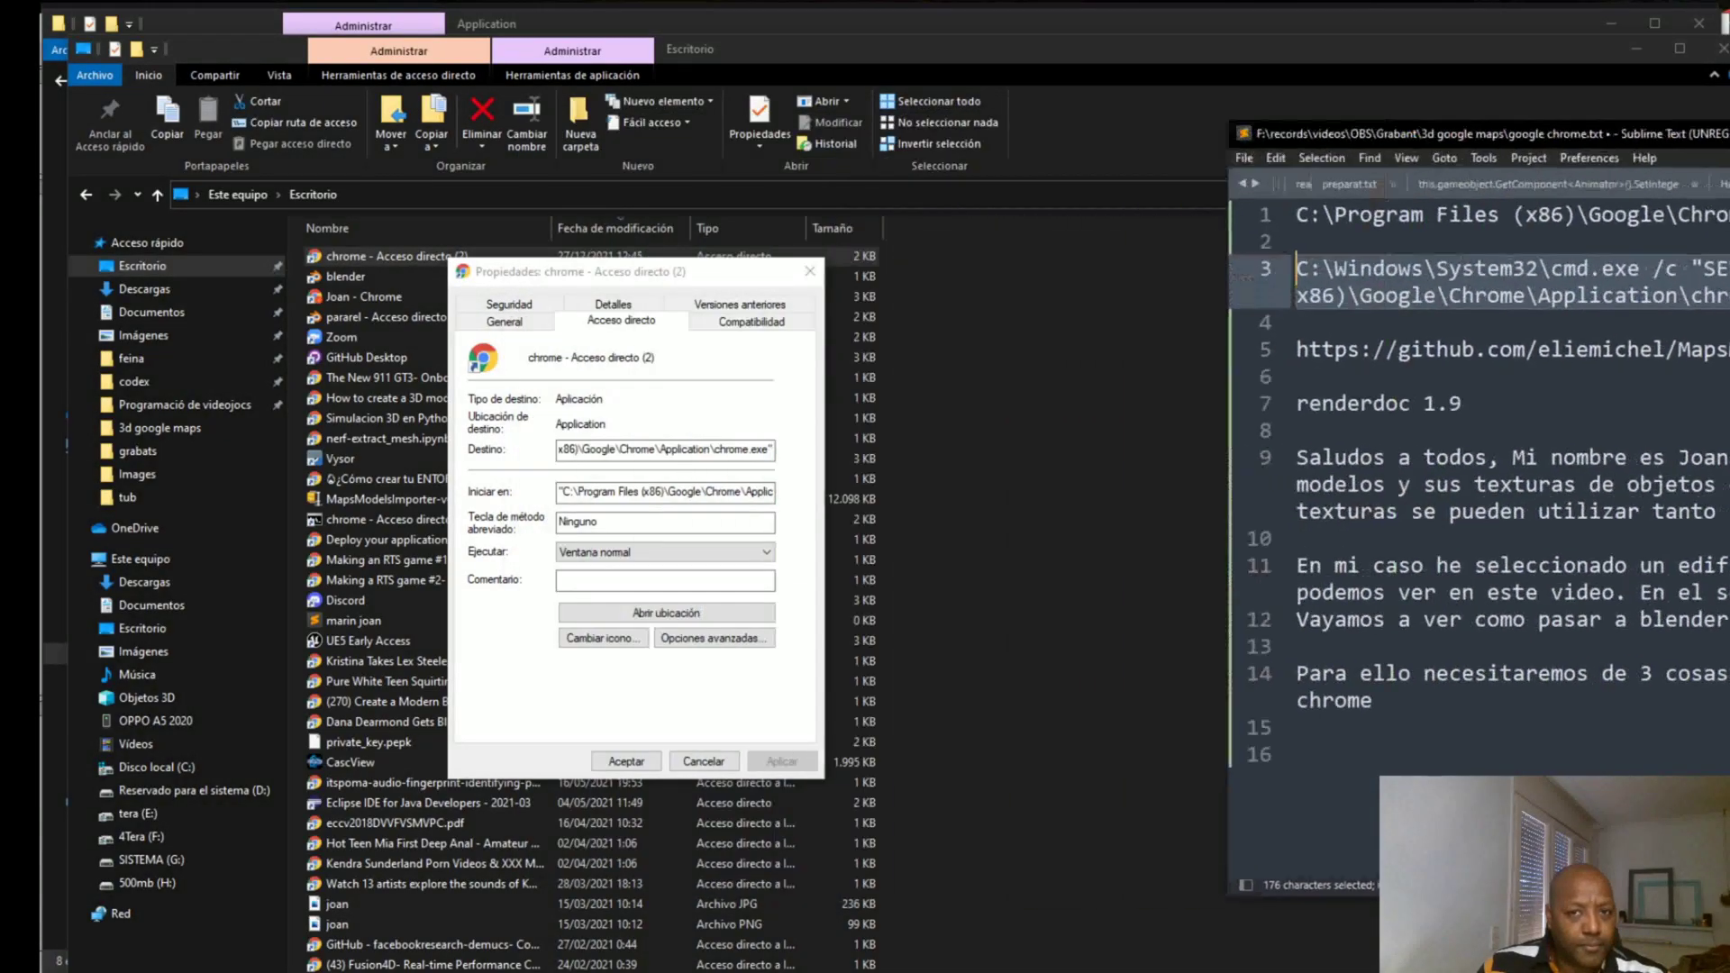
# Replace the shortcut's Destino with the copied command and apply it.
pyautogui.click(657, 449)
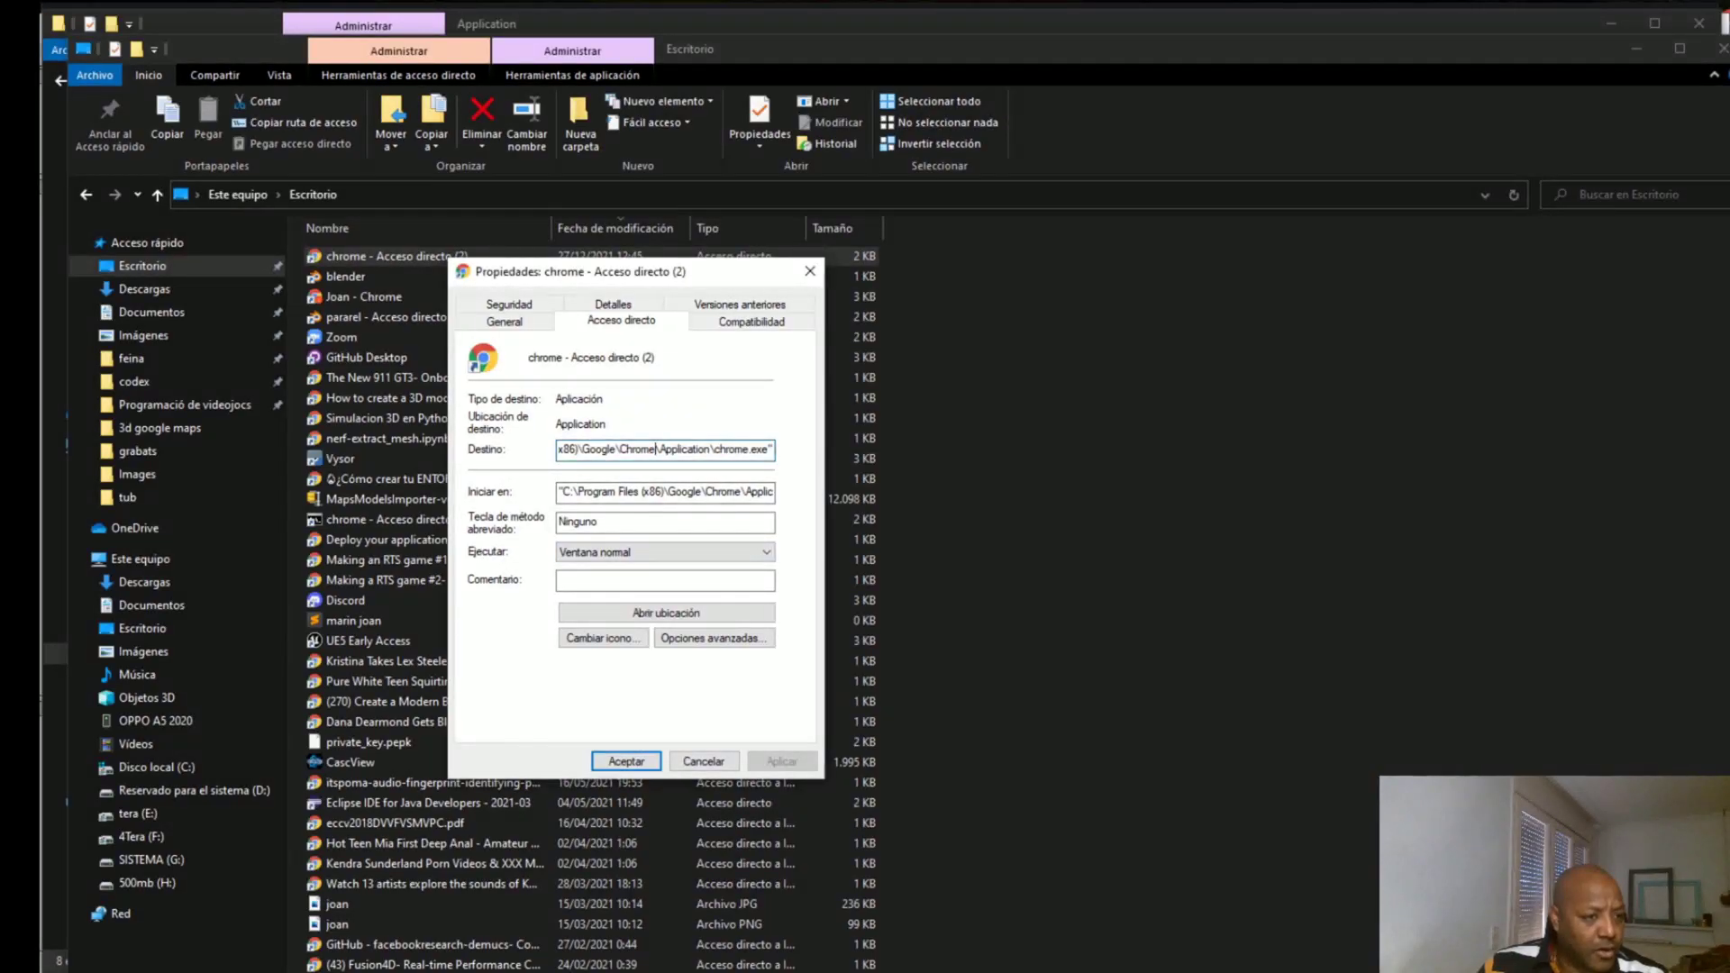
pyautogui.press('Home')
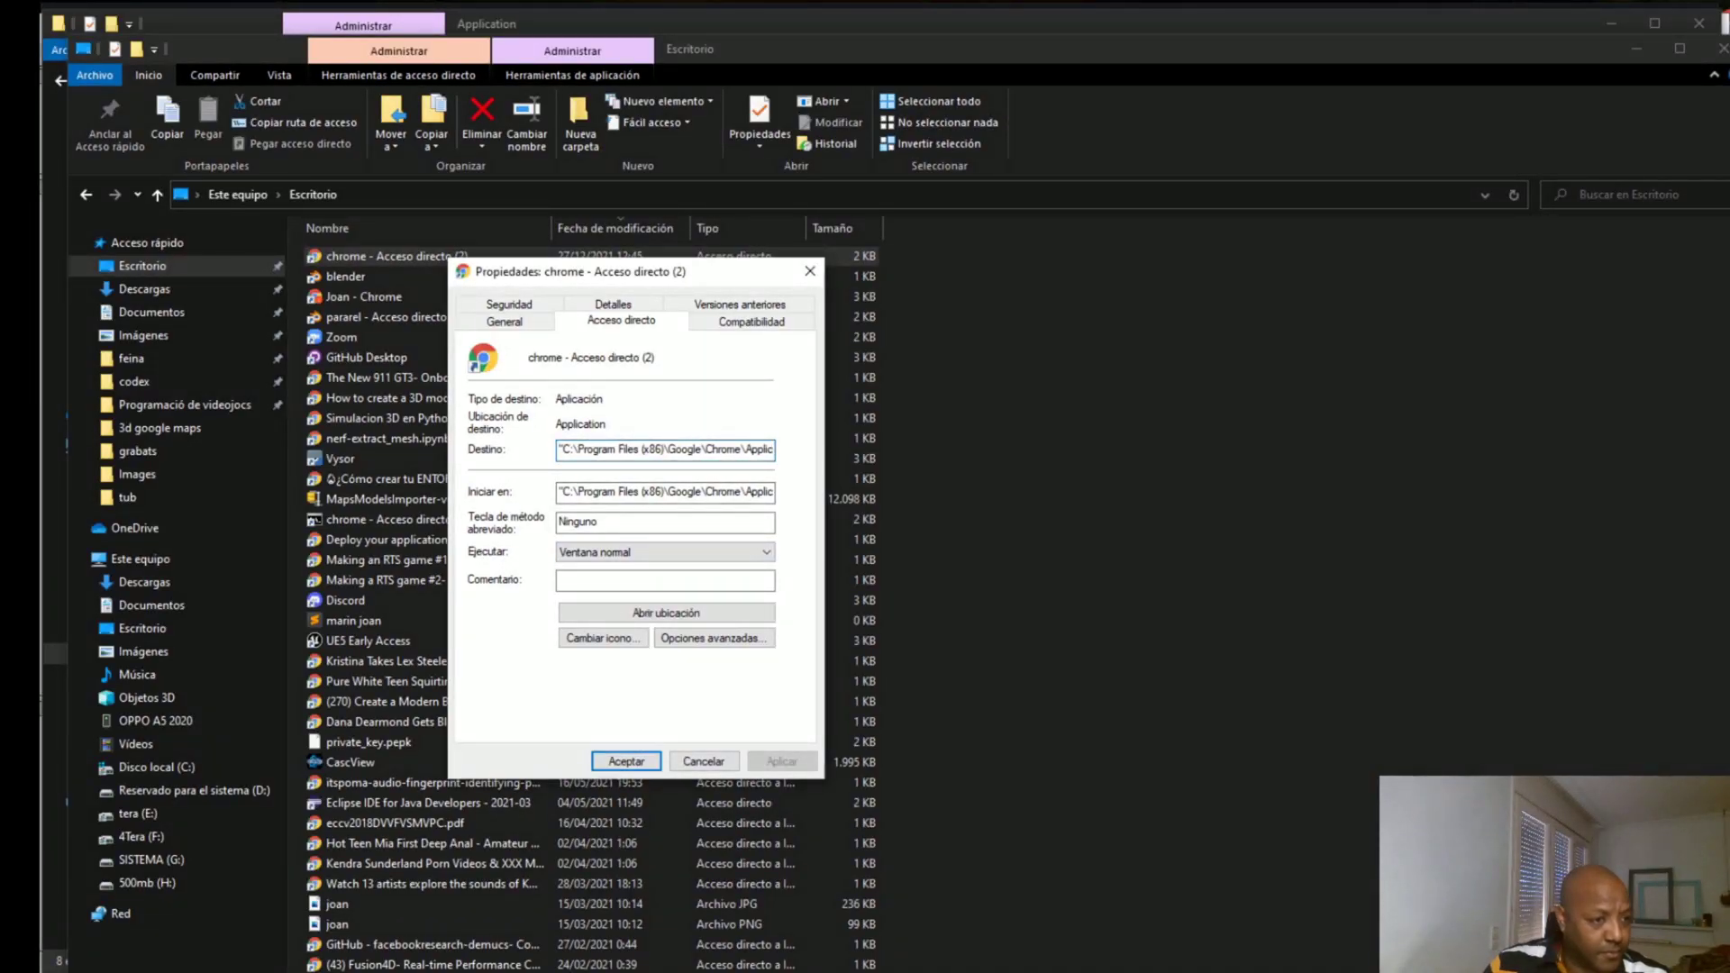
pyautogui.hotkey('ctrl', 'a')
pyautogui.press('Delete')
pyautogui.hotkey('ctrl', 'v')
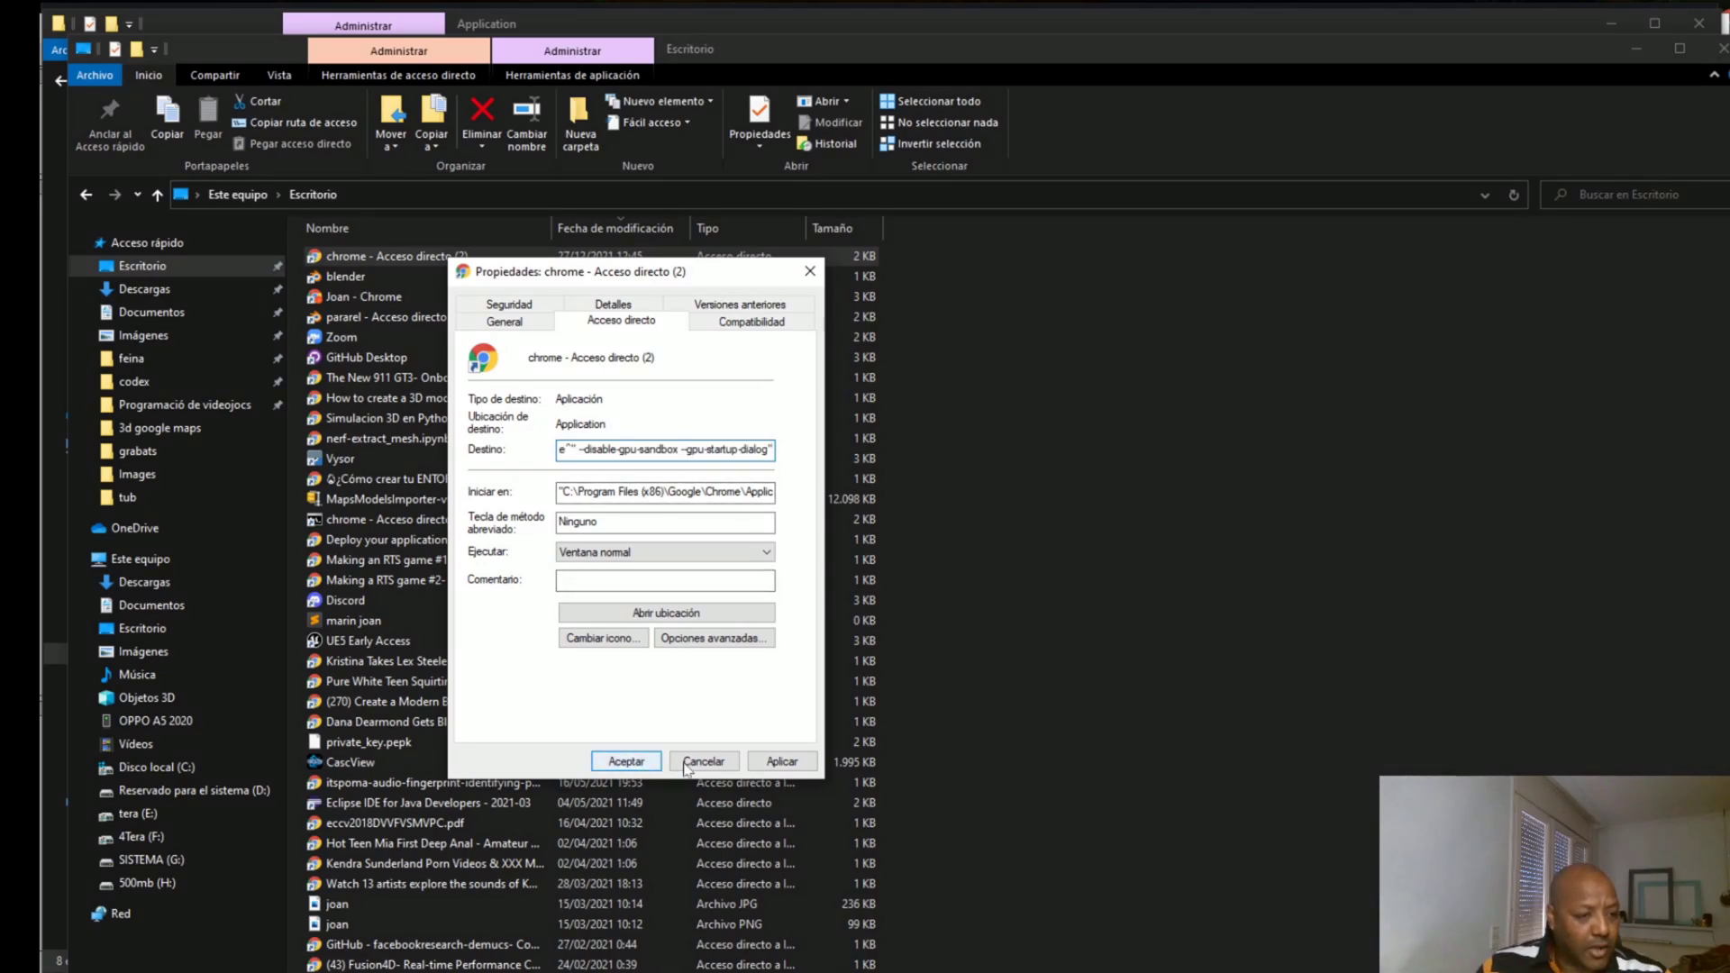
pyautogui.click(644, 765)
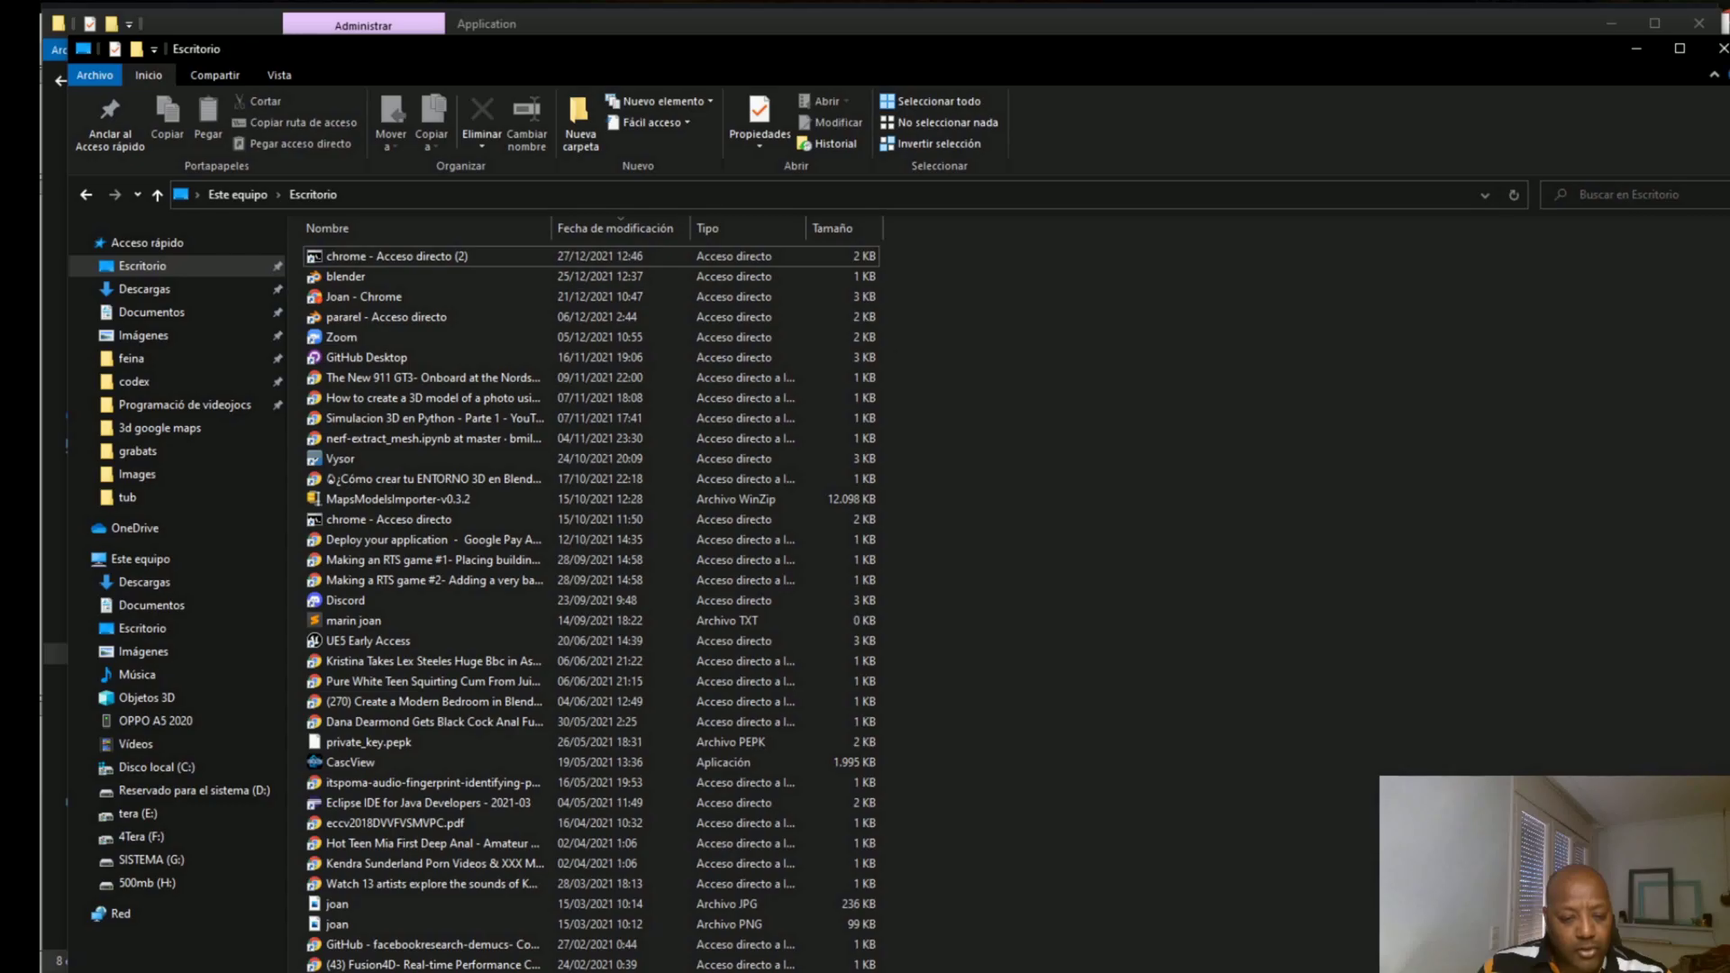
# Move RenderDoc aside and bring the Desktop files back to the front.
pyautogui.hotkey('alt', 'Tab')
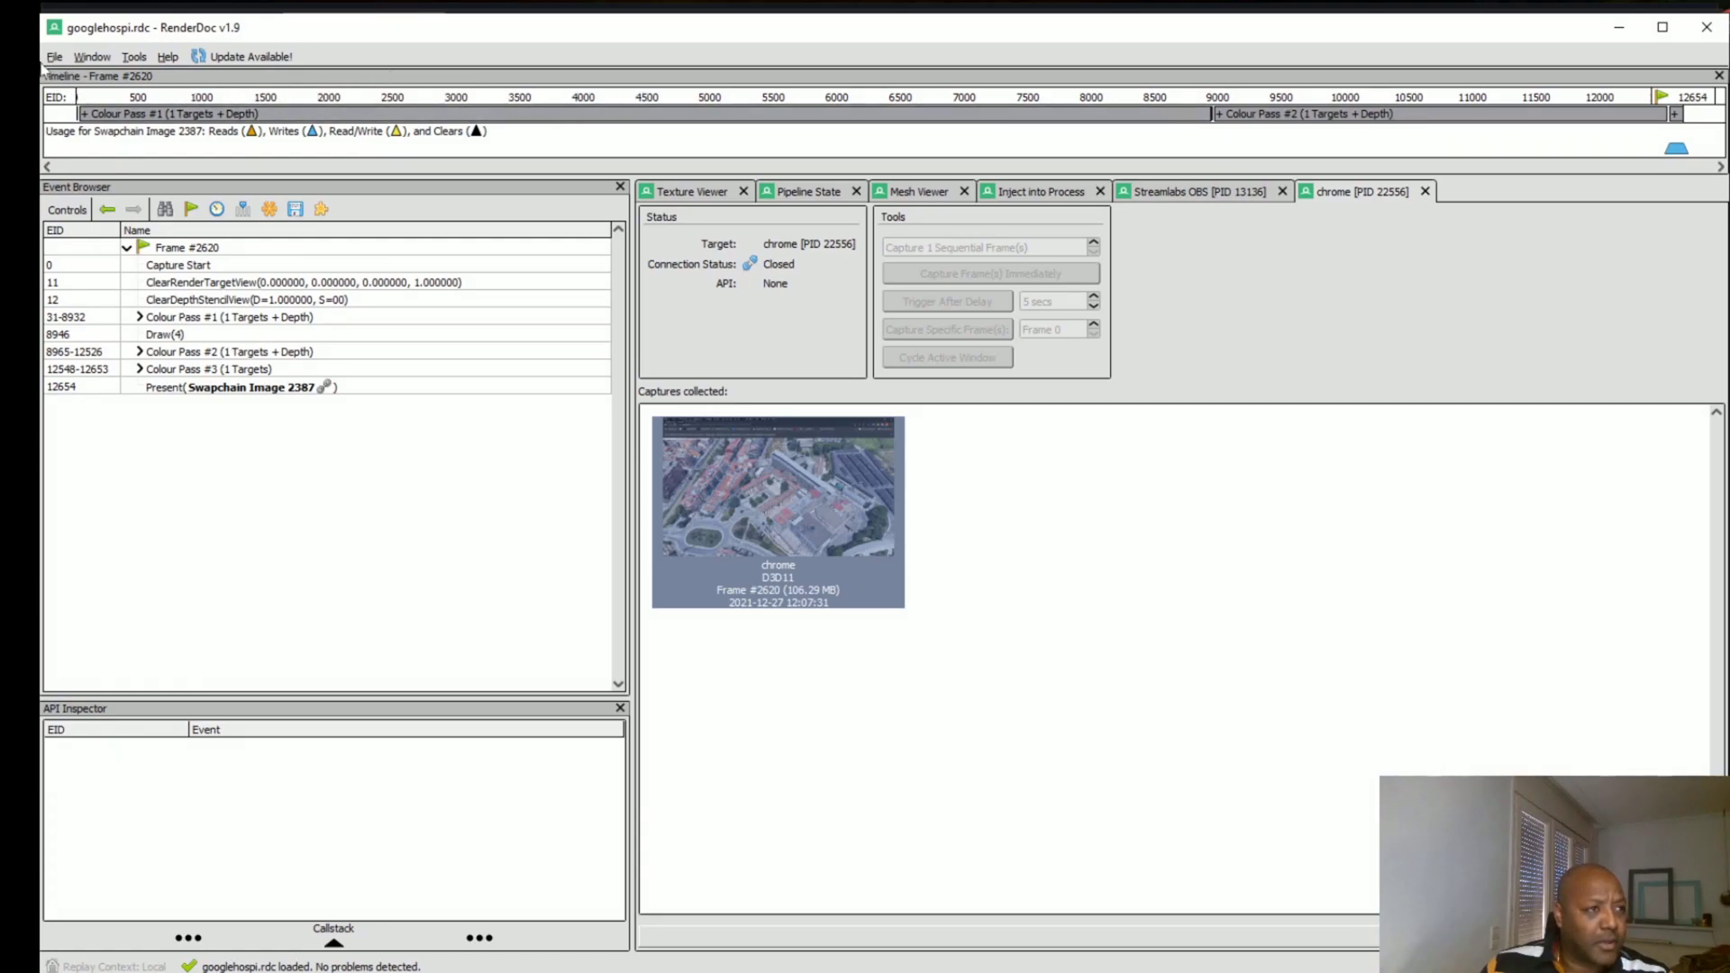
pyautogui.moveTo(357, 34)
pyautogui.mouseDown()
pyautogui.moveTo(709, 252)
pyautogui.moveTo(519, 322)
pyautogui.mouseUp()
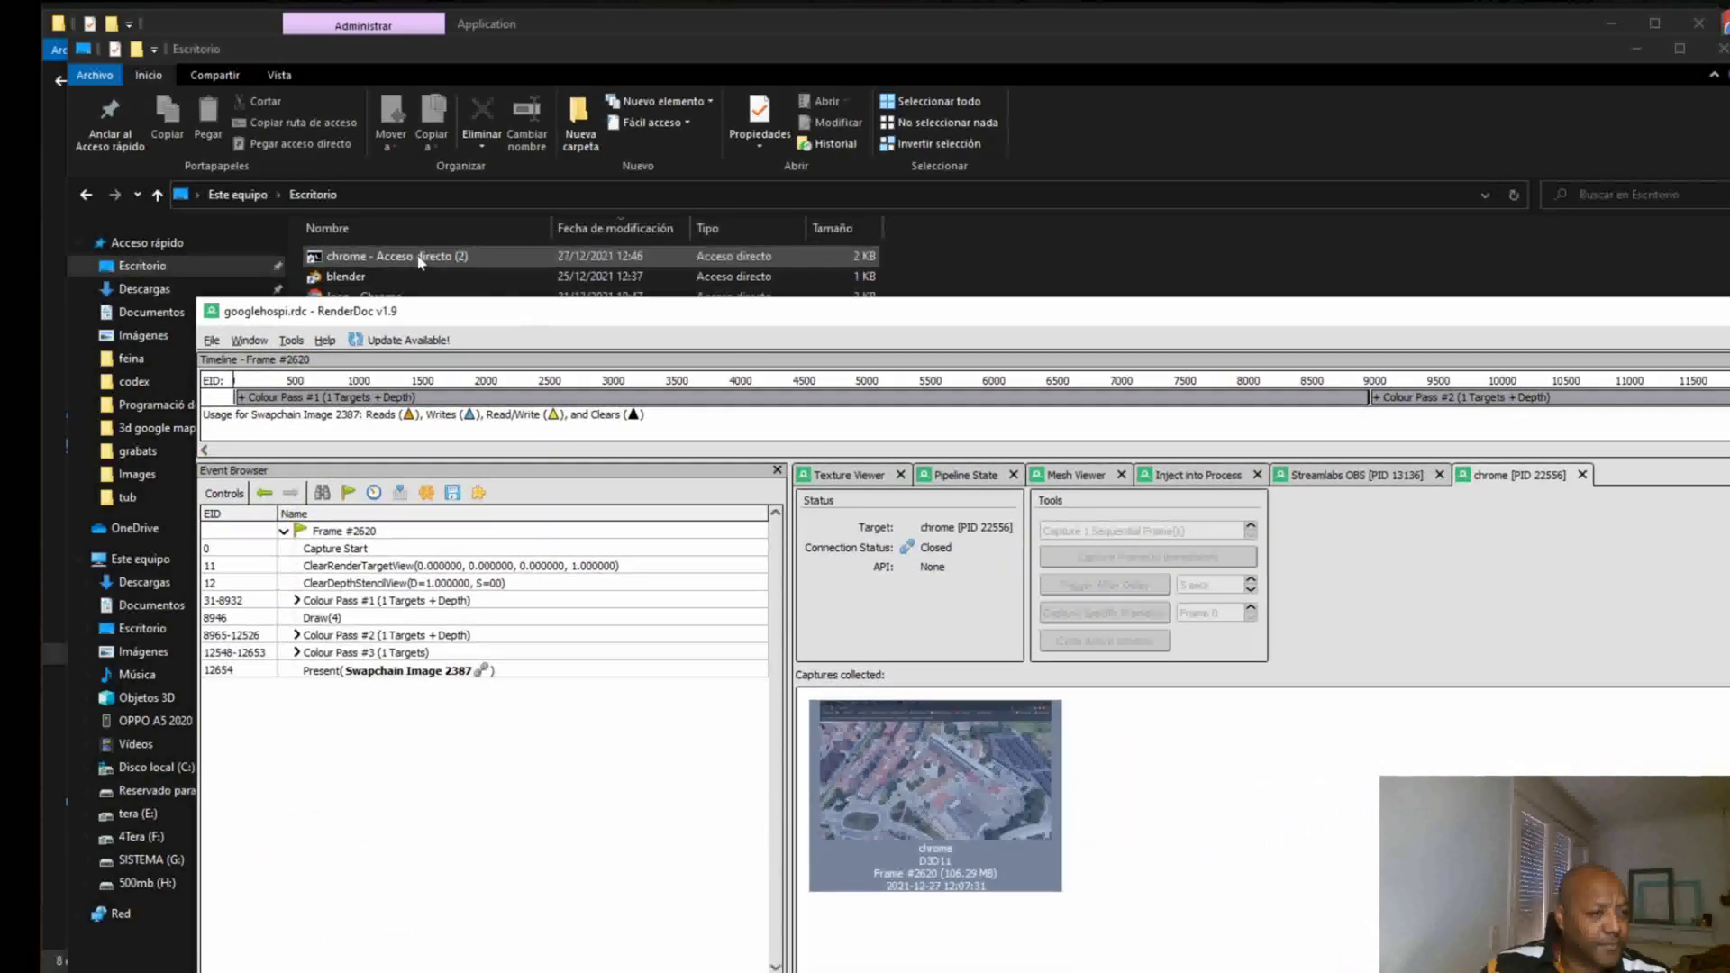
pyautogui.click(386, 261)
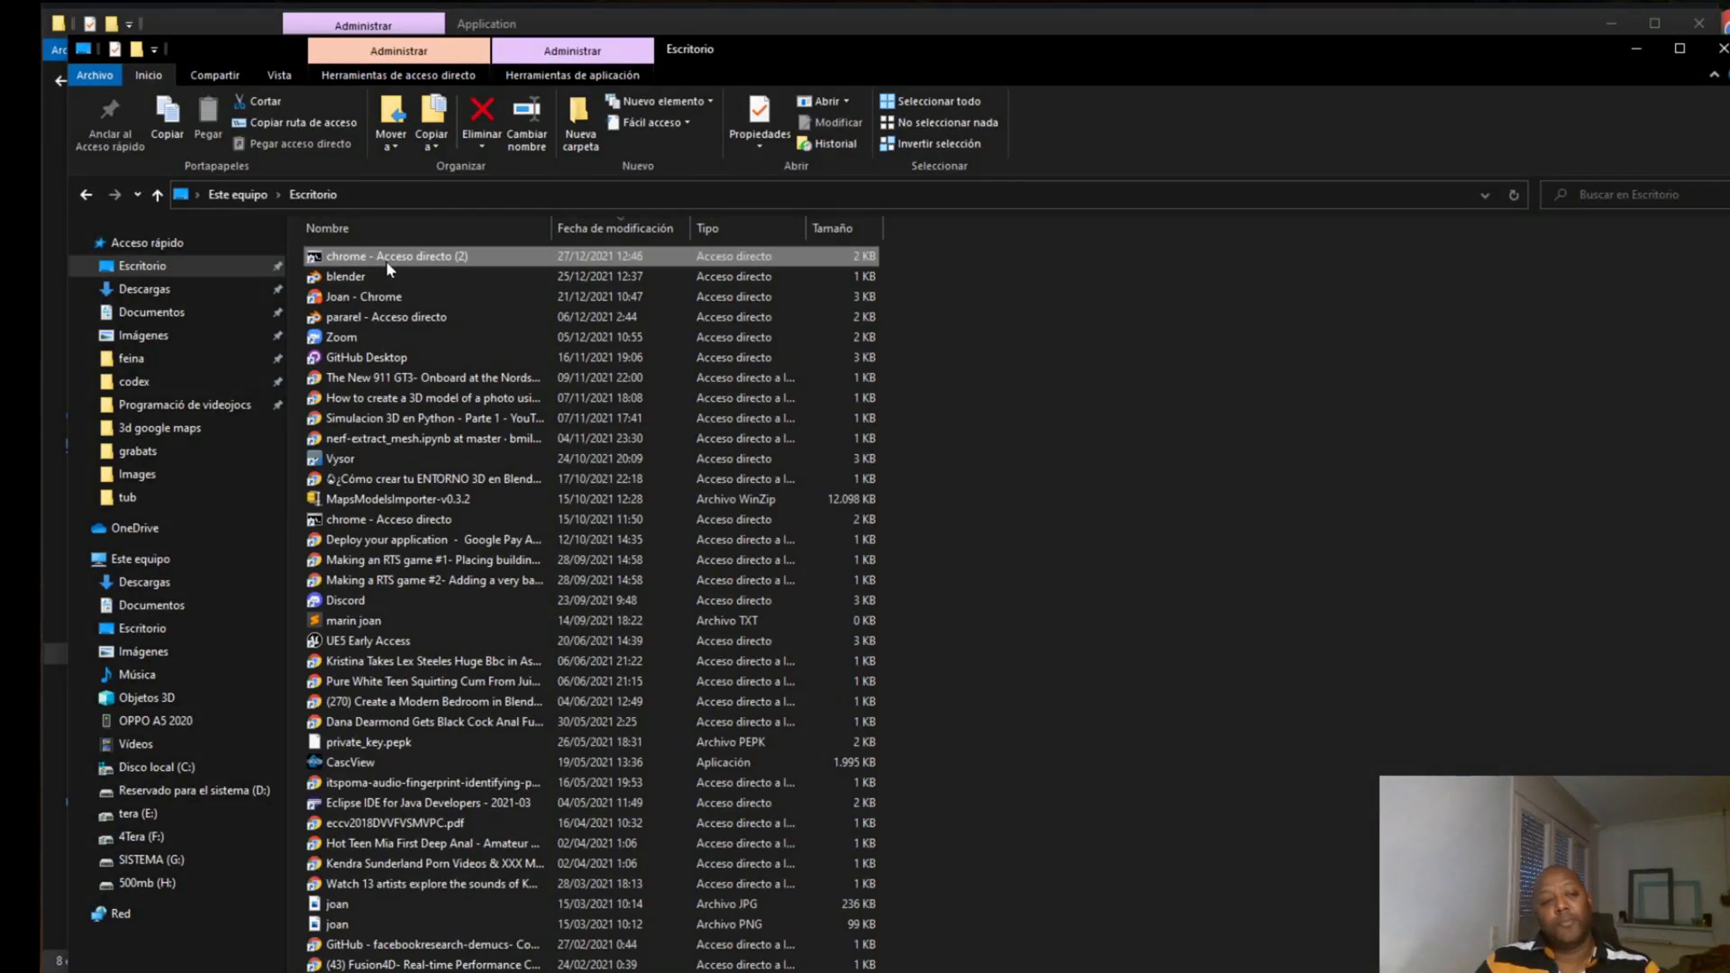
# Run the chrome shortcut, accept the Google Chrome Gpu dialog, and bring up Task Manager.
pyautogui.doubleClick(386, 261)
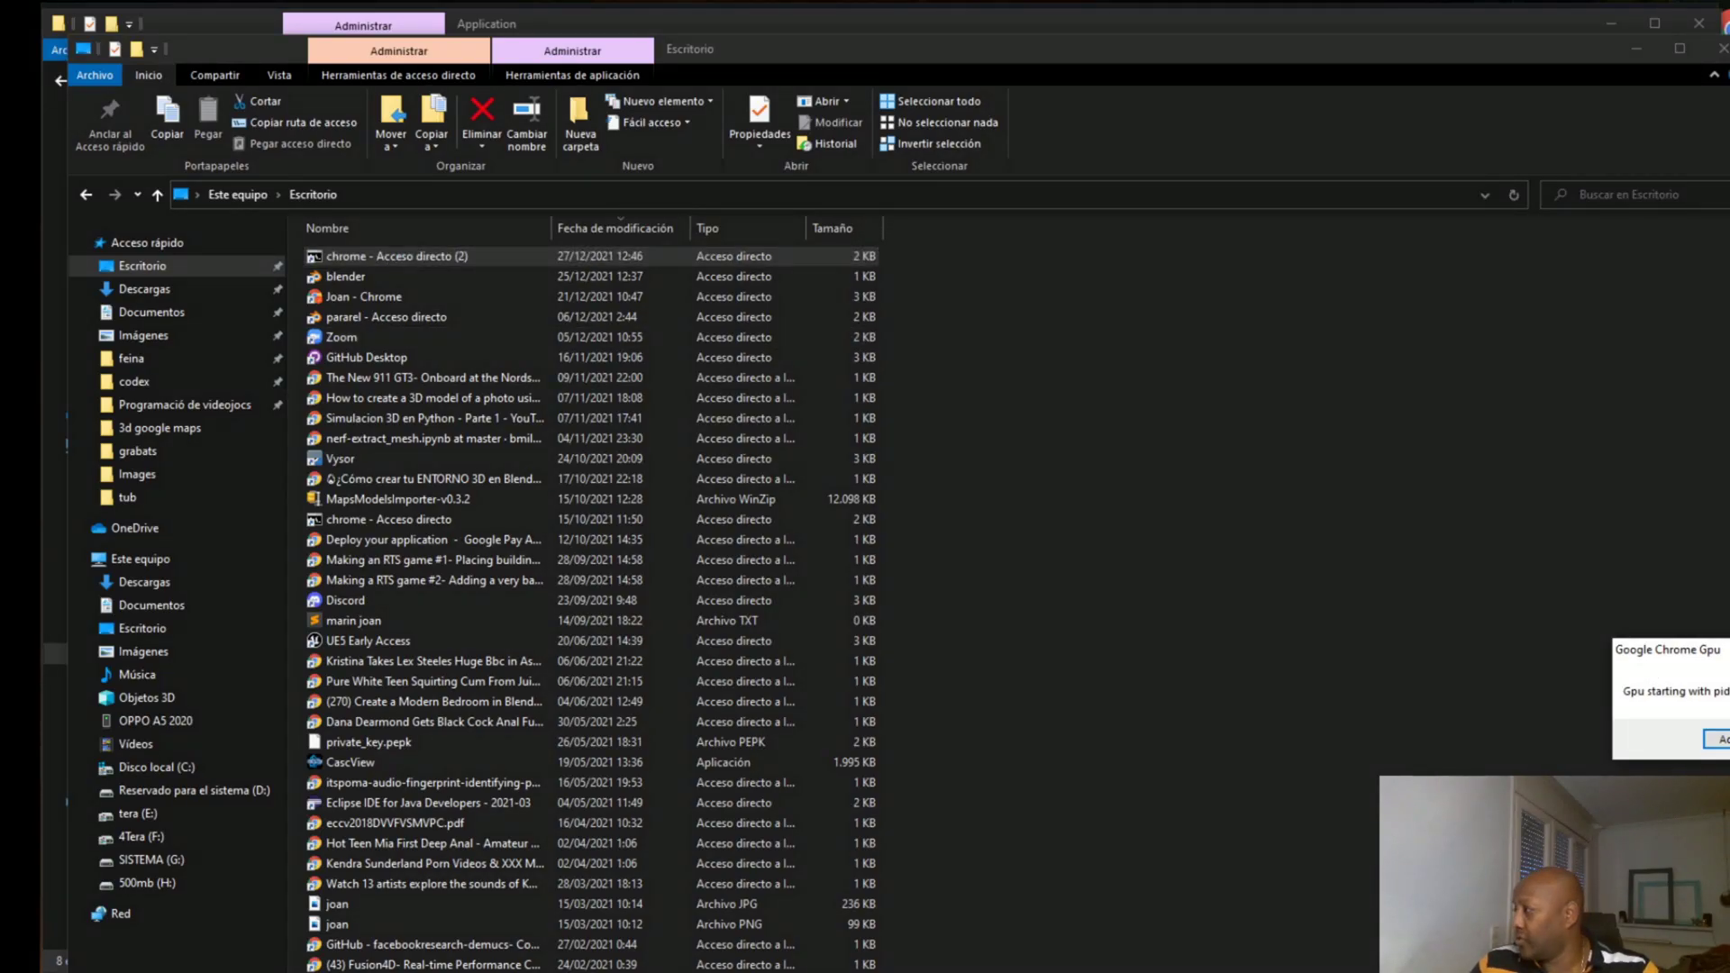
pyautogui.click(1633, 657)
pyautogui.press('Return')
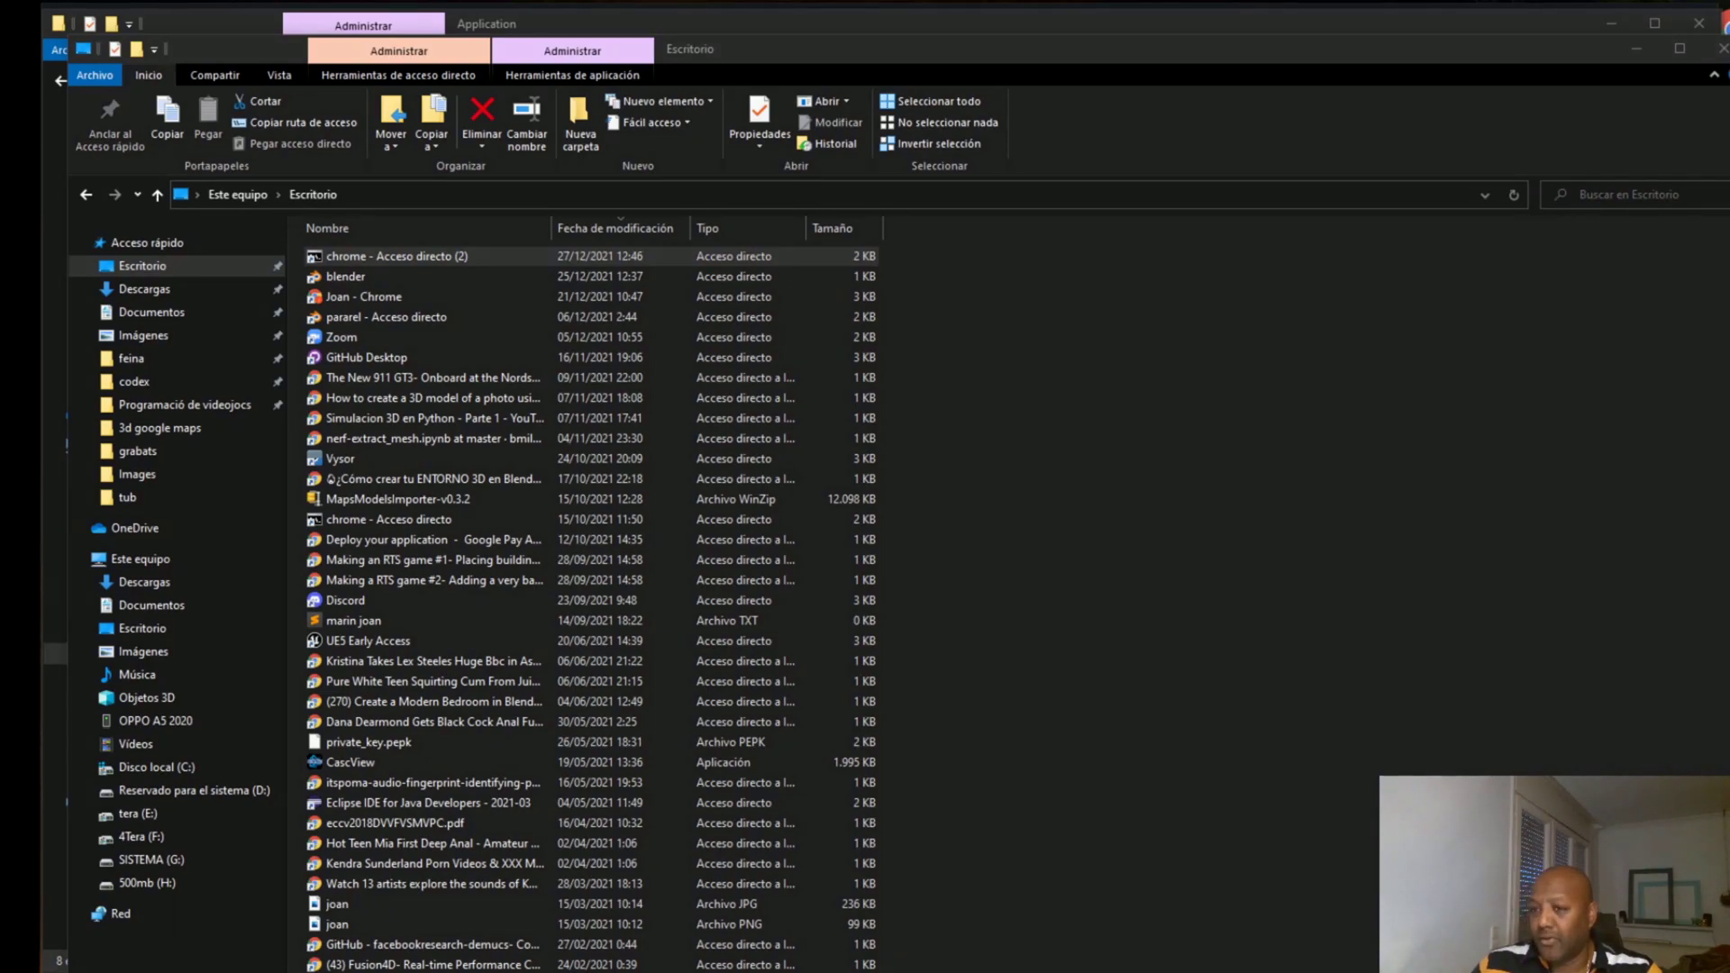
pyautogui.hotkey('ctrl', 'shift', 'Escape')
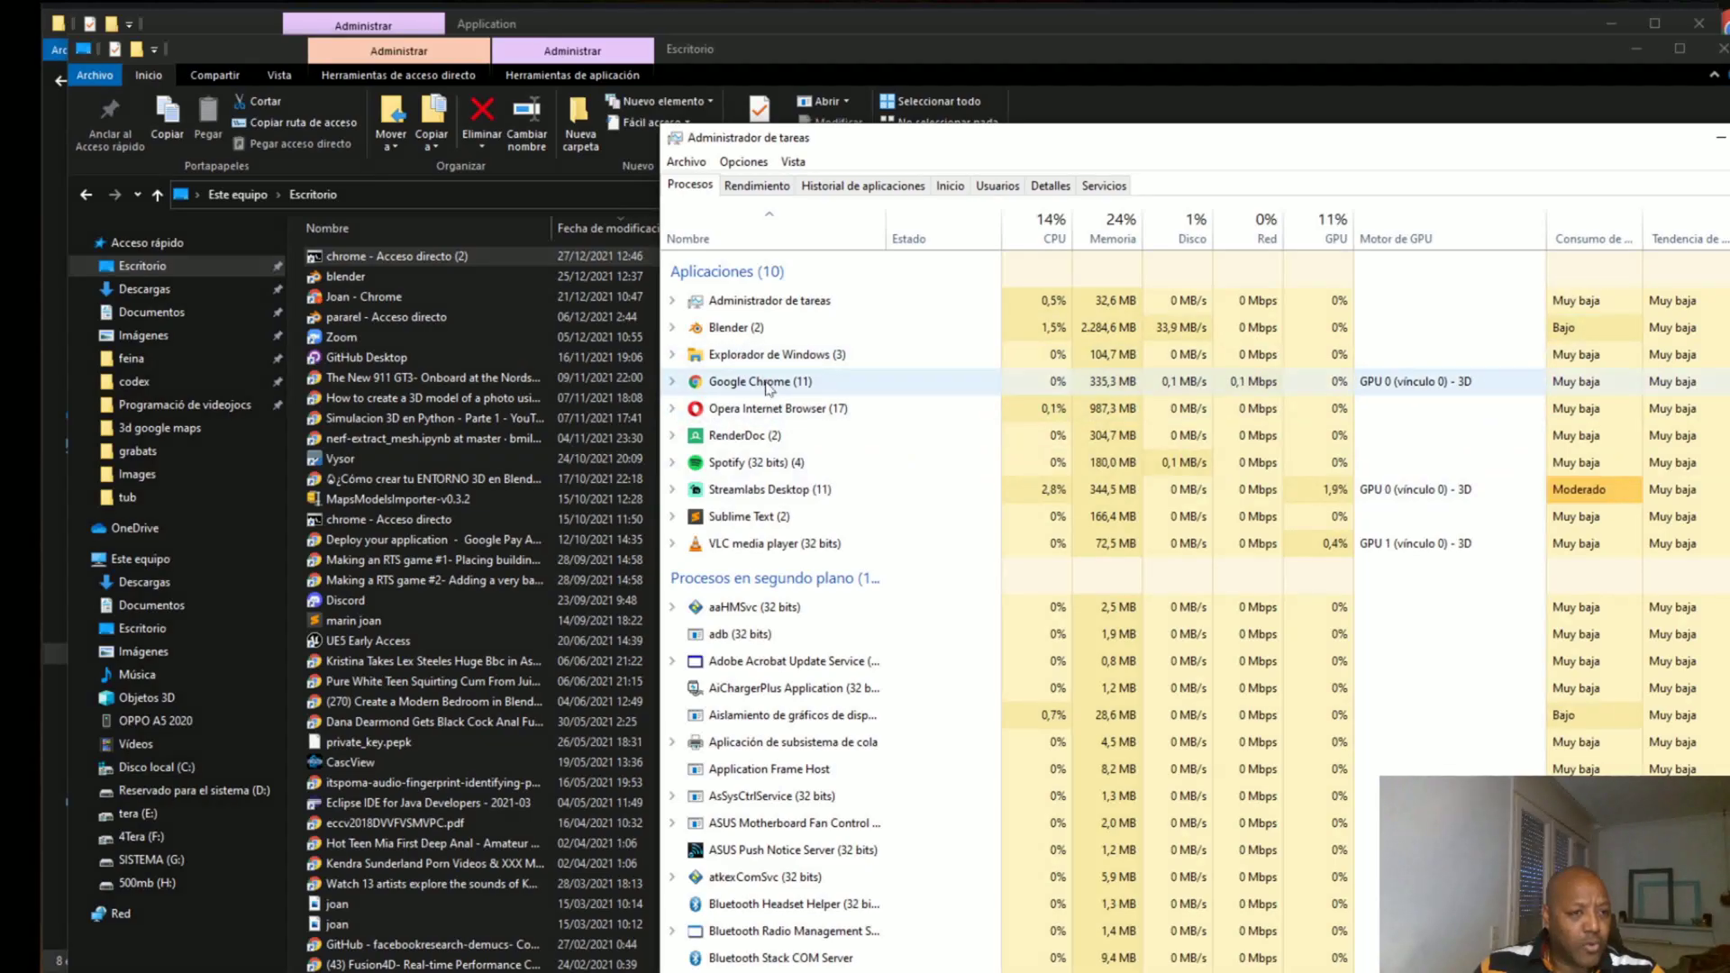
# End the Google Chrome task, re-sort processes by name, then return to Explorer.
pyautogui.rightClick(767, 385)
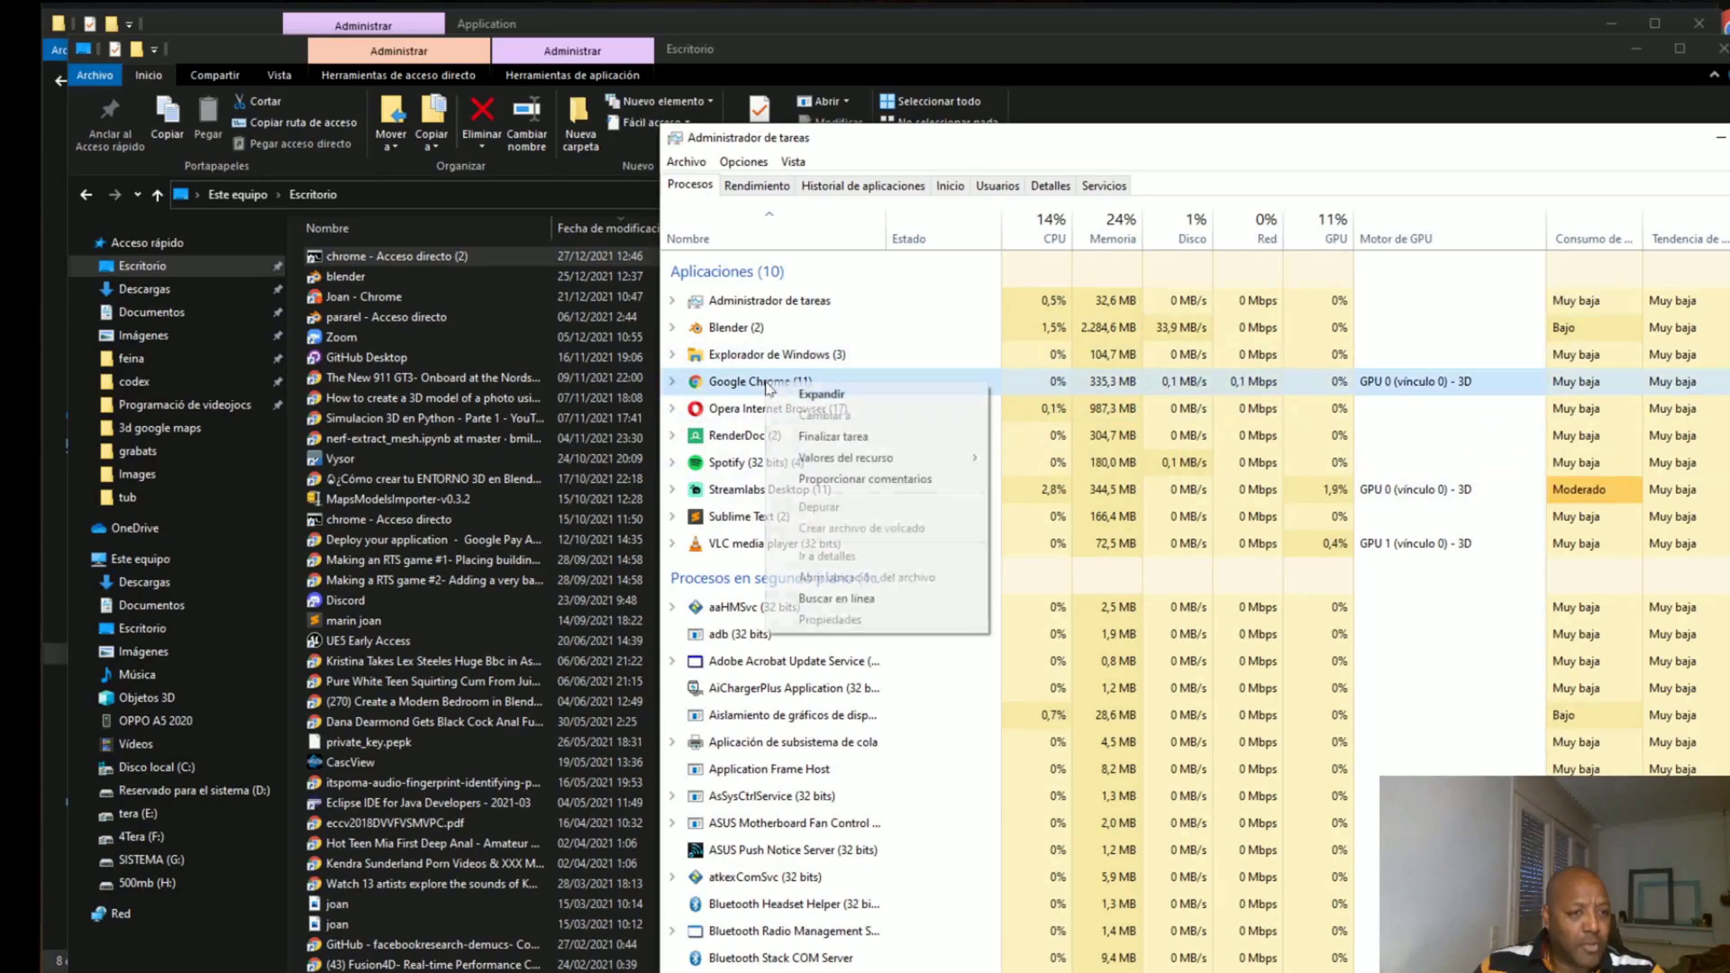
pyautogui.click(822, 438)
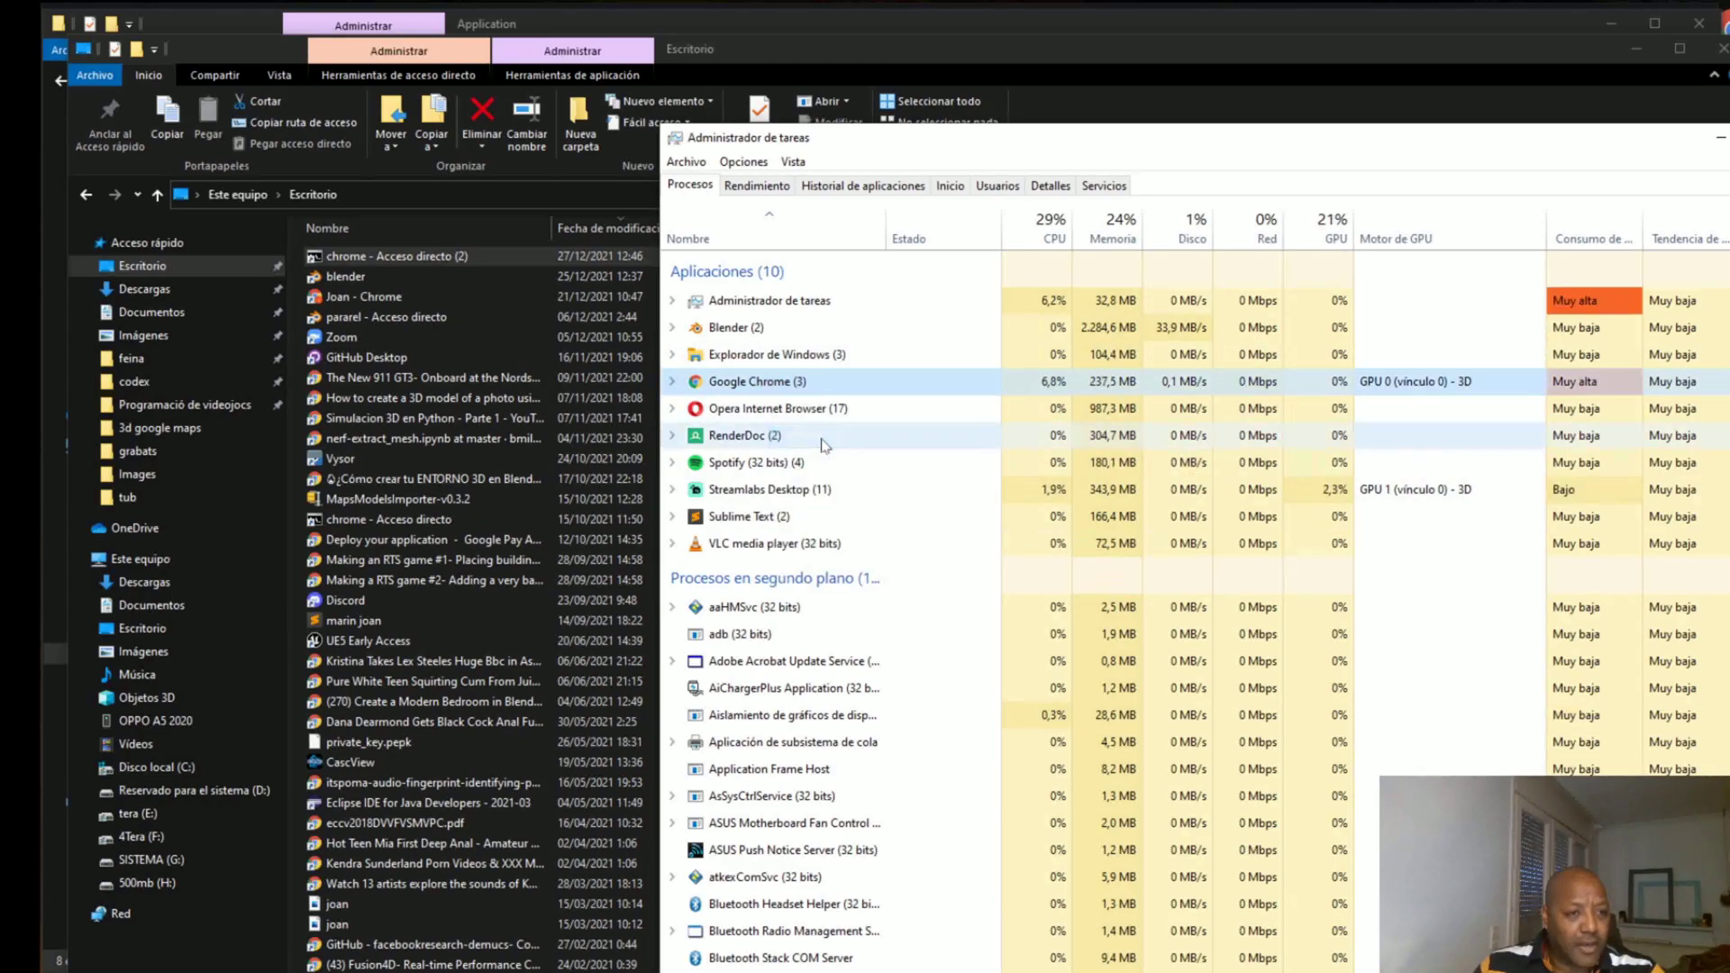
pyautogui.click(822, 245)
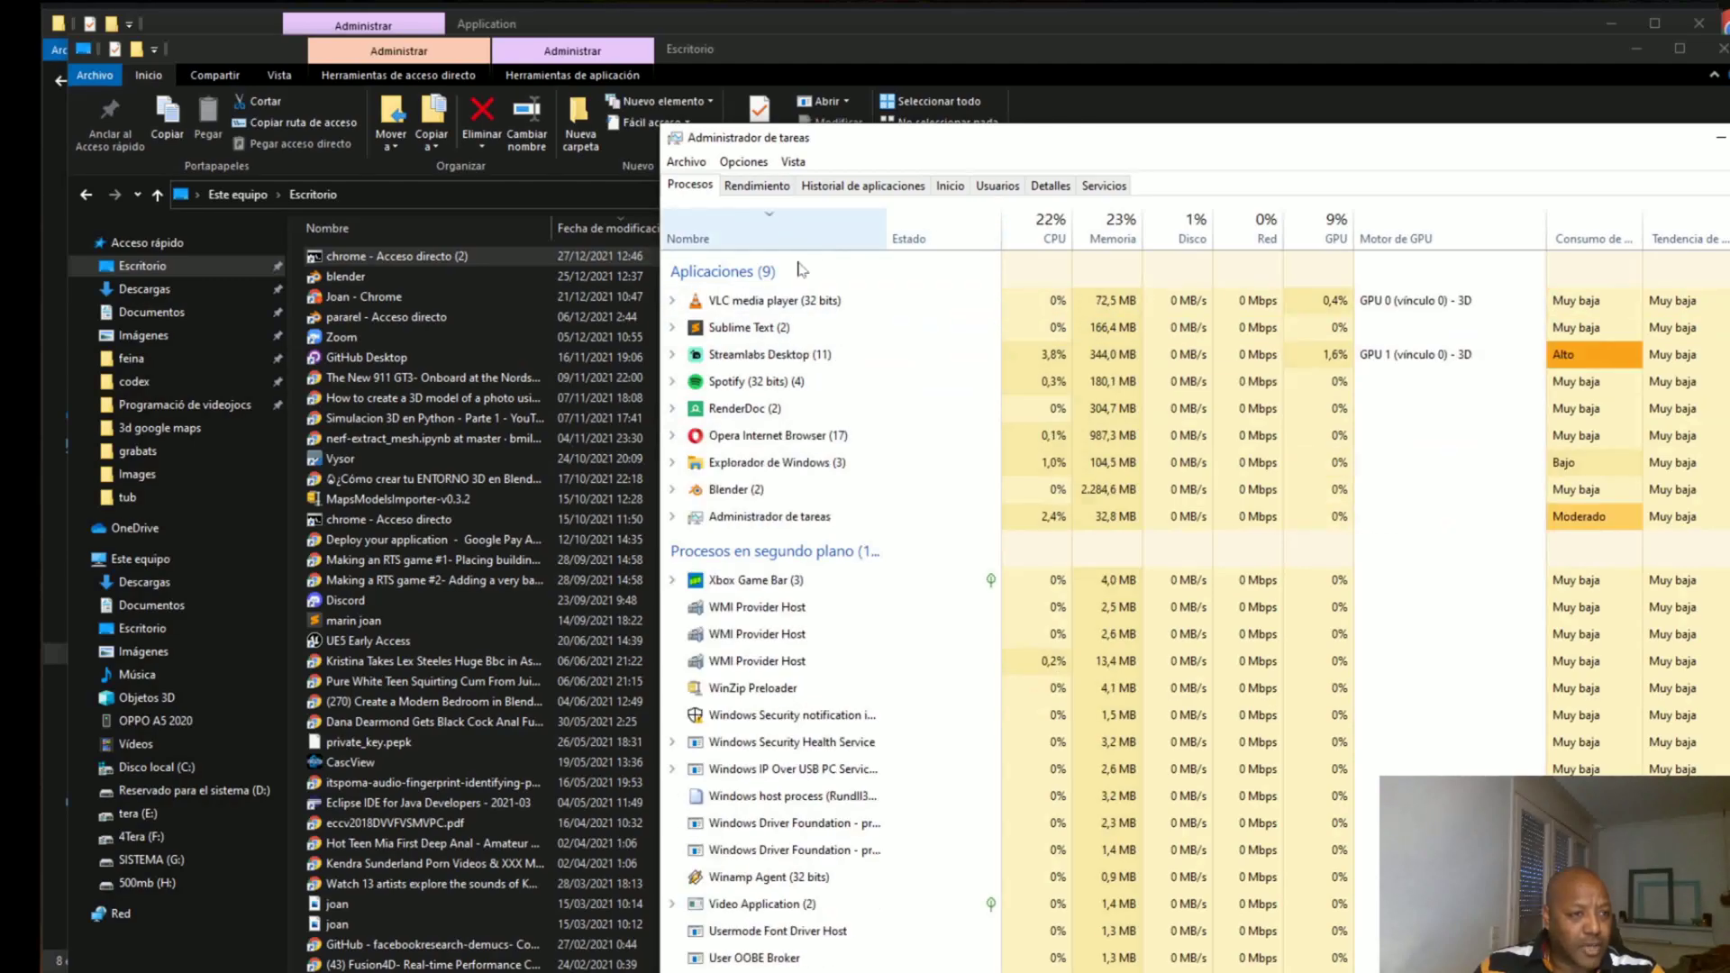
pyautogui.click(738, 242)
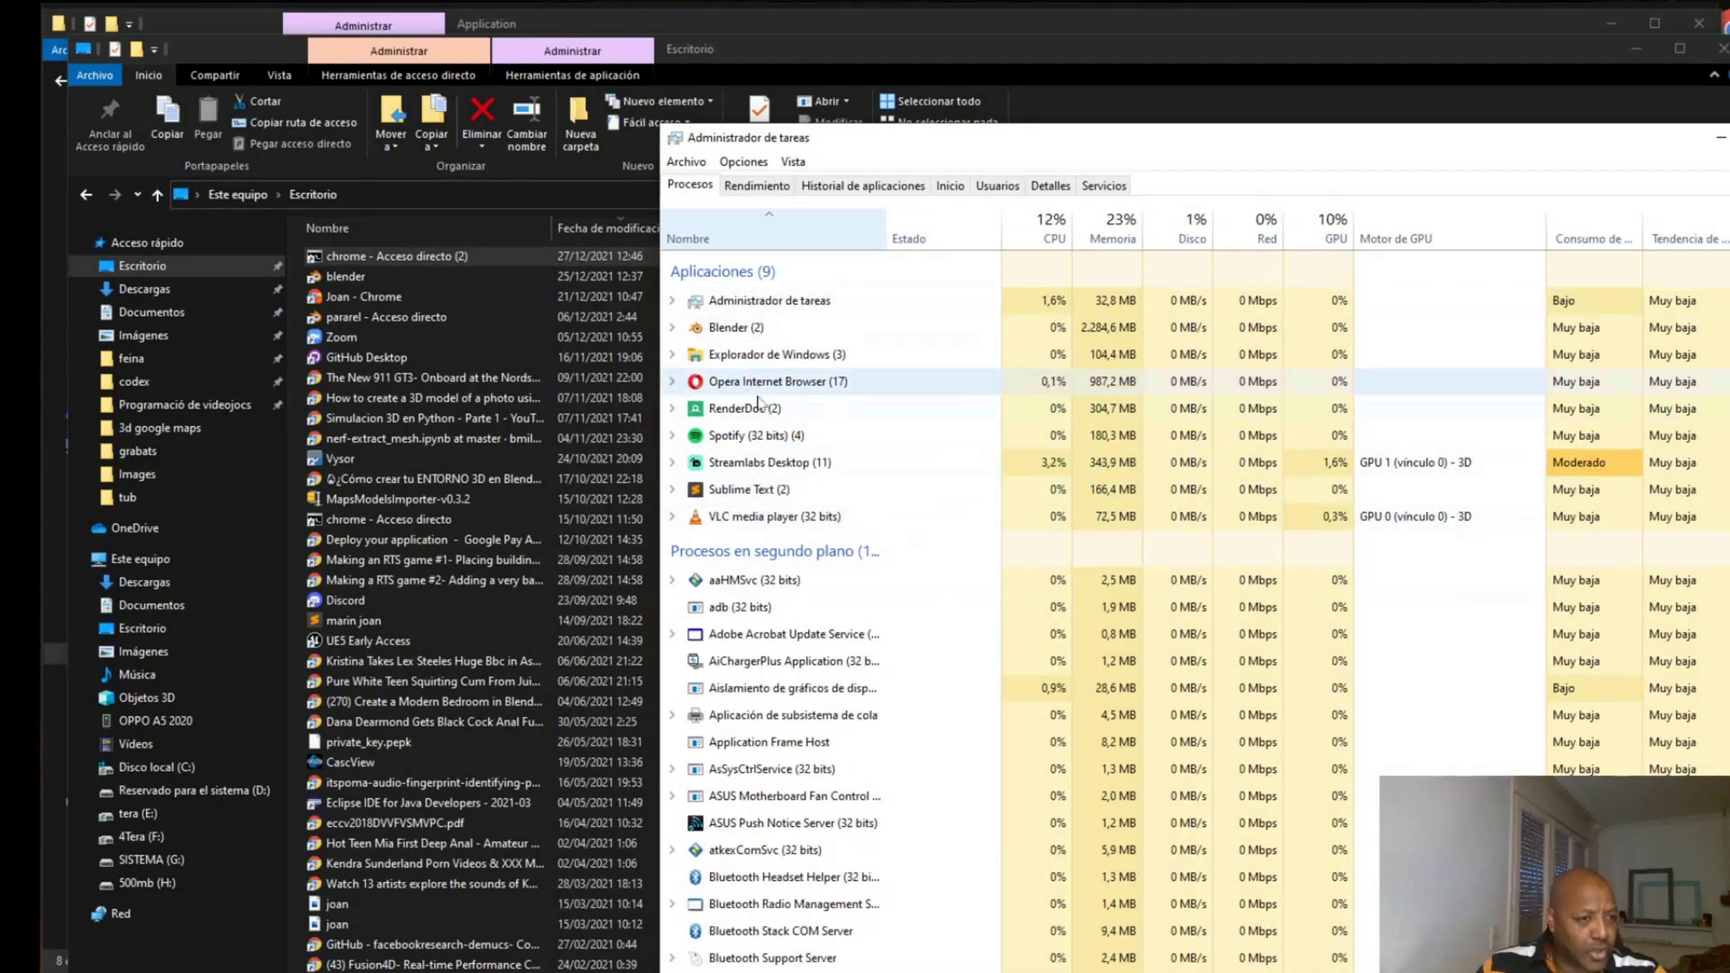
pyautogui.scroll(-2, 807, 667)
pyautogui.scroll(-1, 809, 677)
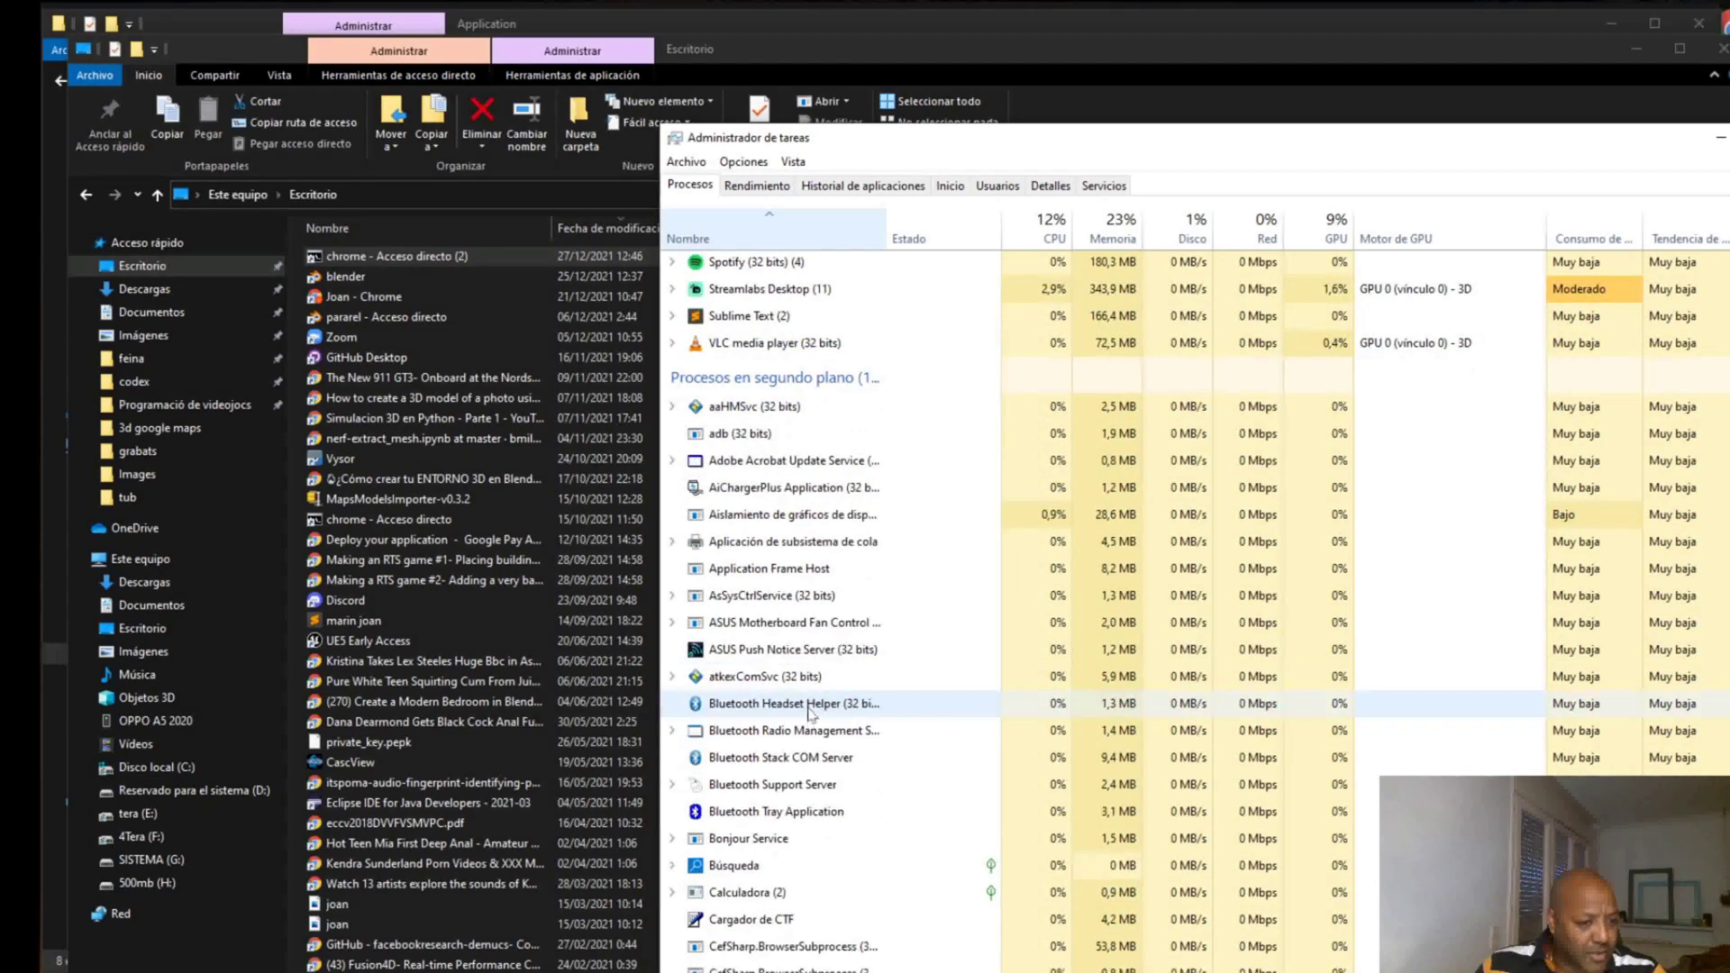
pyautogui.scroll(-2, 808, 685)
pyautogui.scroll(-1, 811, 716)
pyautogui.scroll(-2, 781, 809)
pyautogui.scroll(-2, 781, 808)
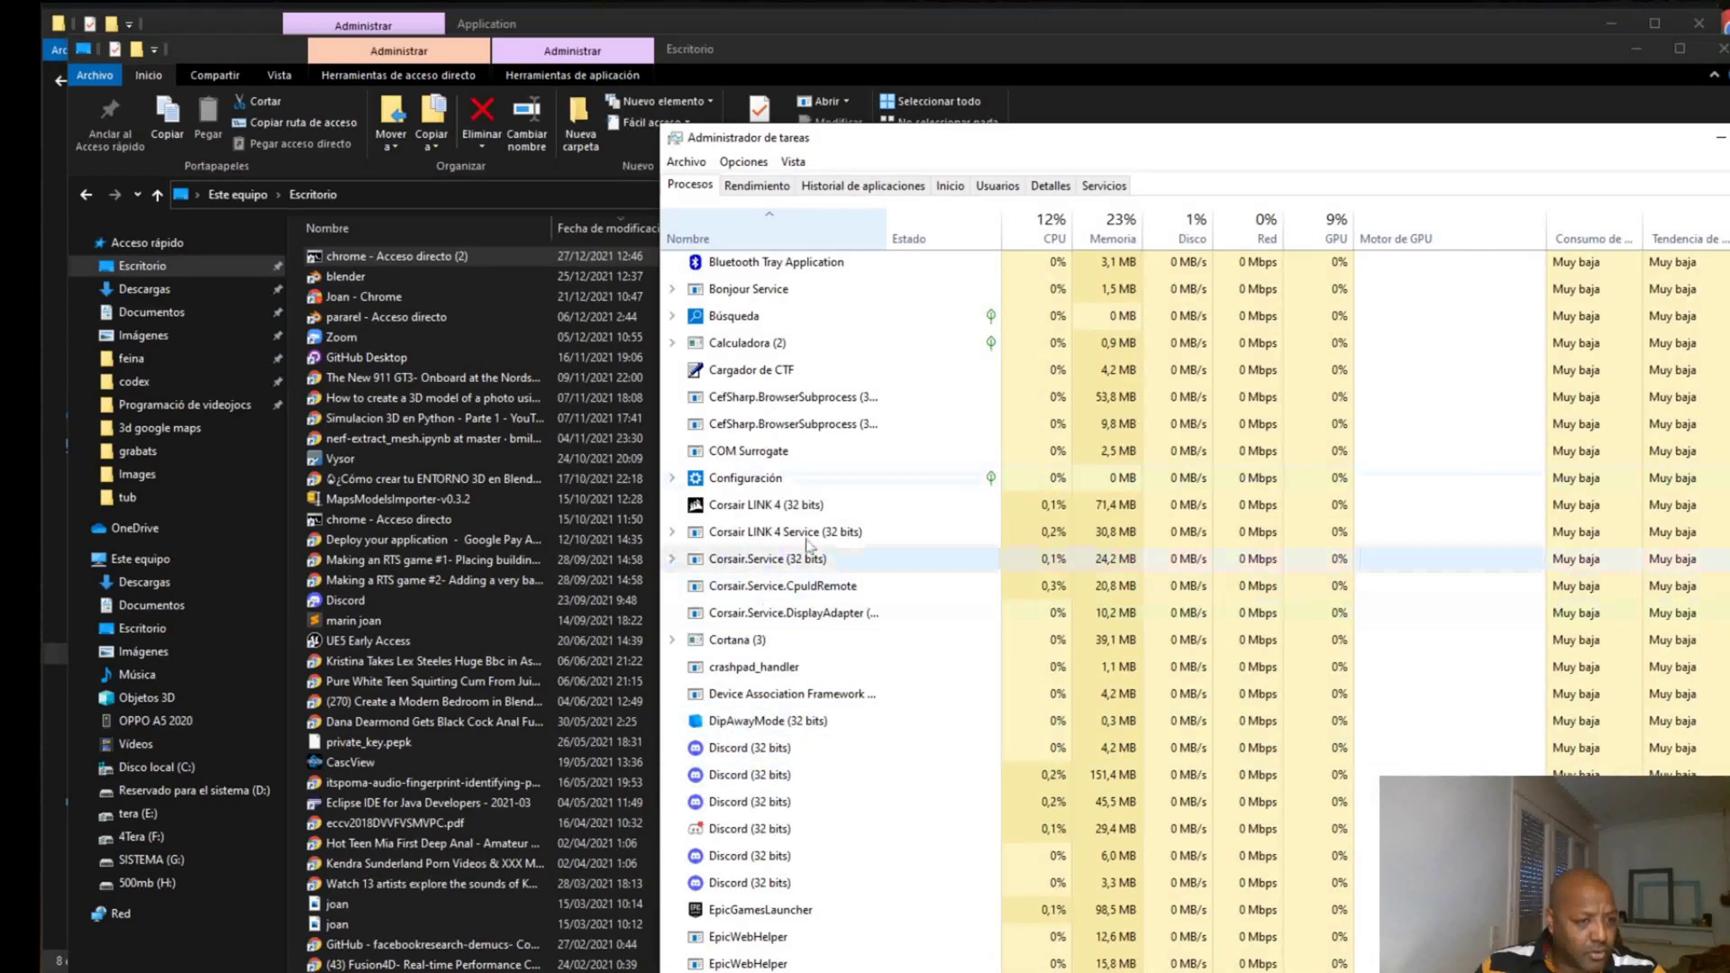
pyautogui.click(505, 259)
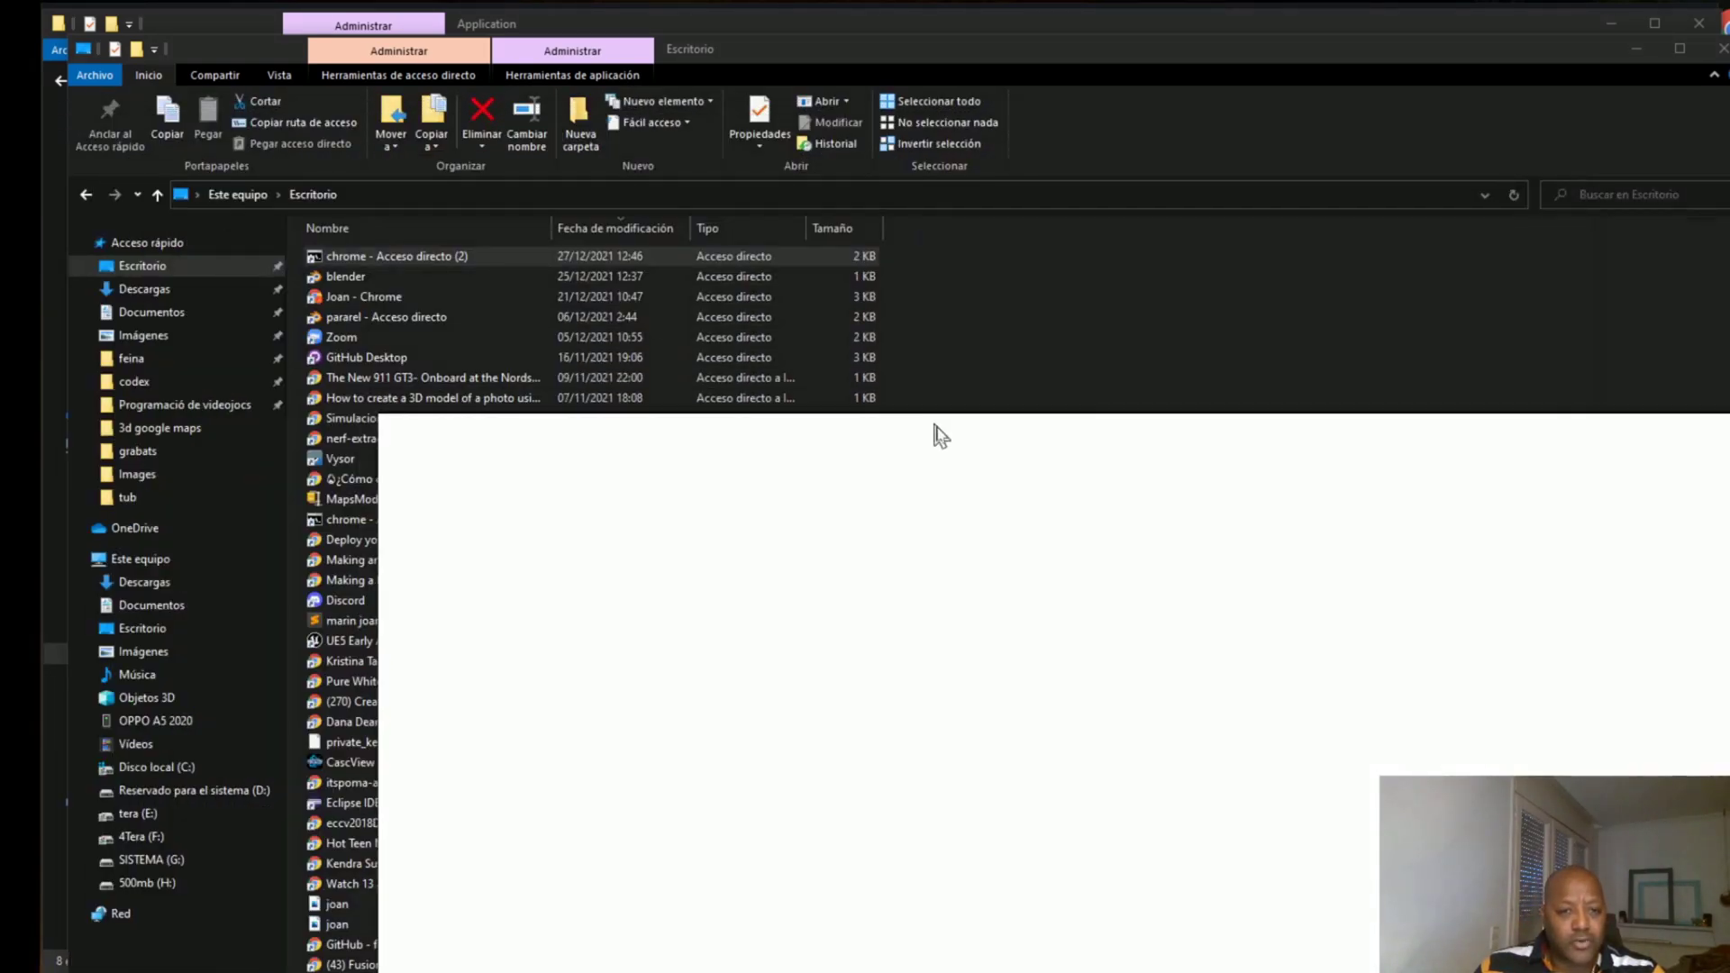
# Move the pid 23392 GPU message and blank Chrome window aside, then raise RenderDoc.
pyautogui.moveTo(1322, 597); pyautogui.dragTo(1420, 236)
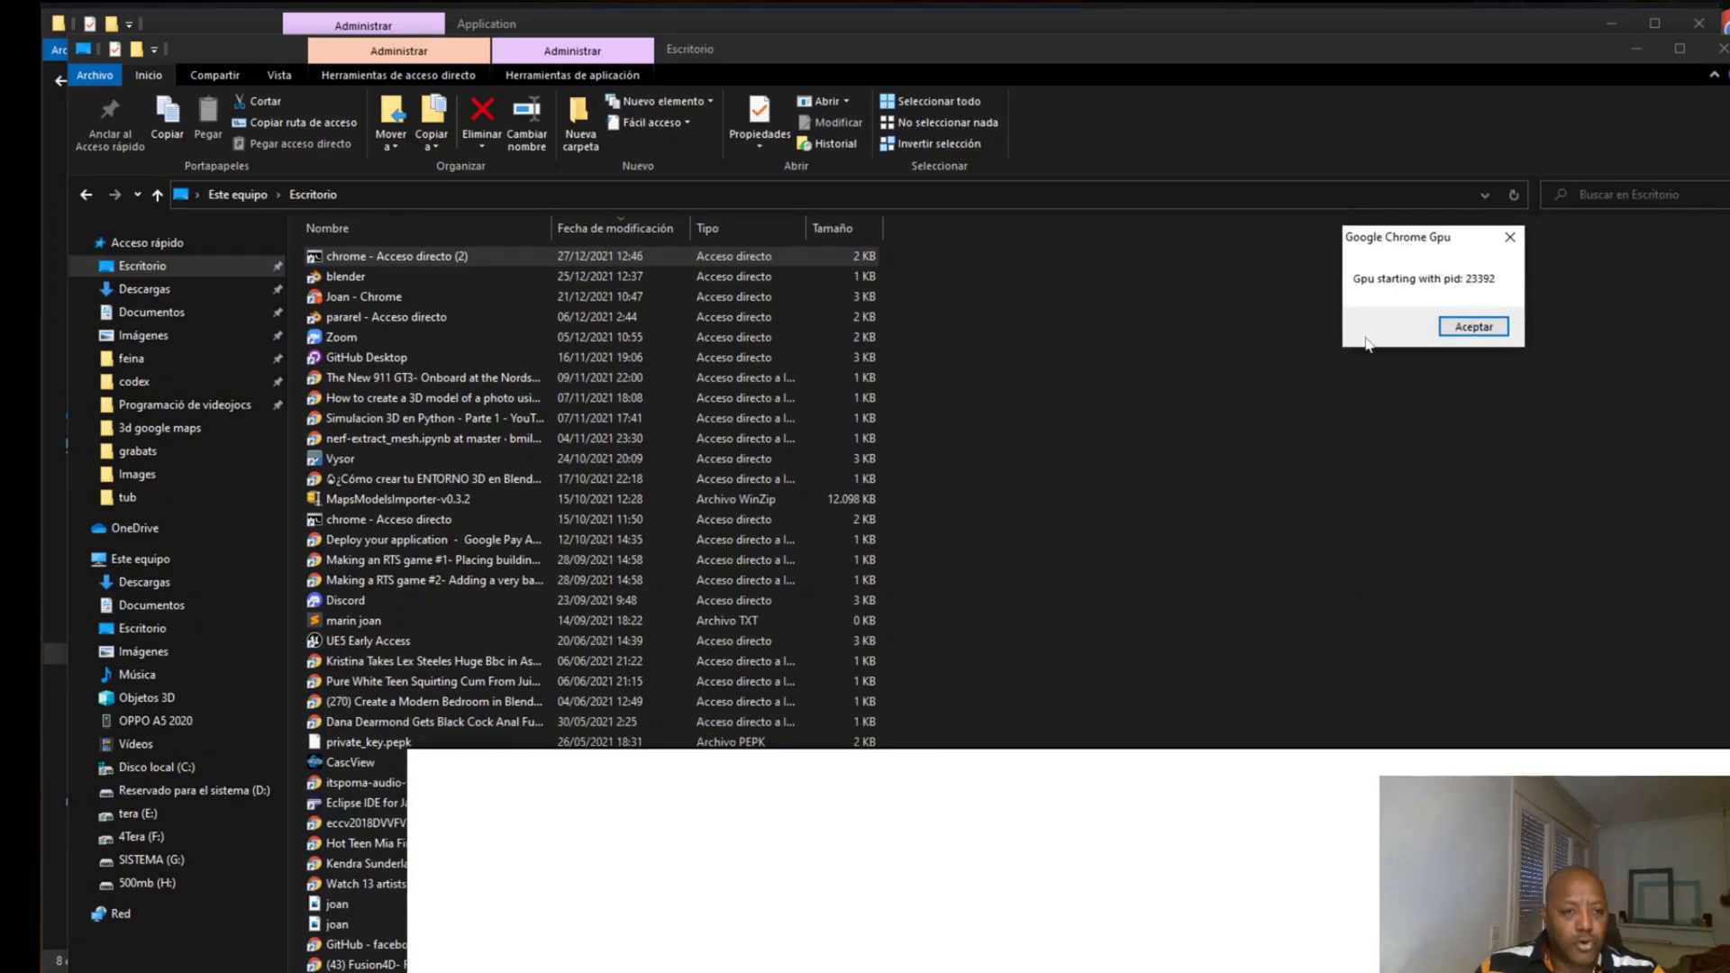
pyautogui.moveTo(958, 769); pyautogui.dragTo(771, 378)
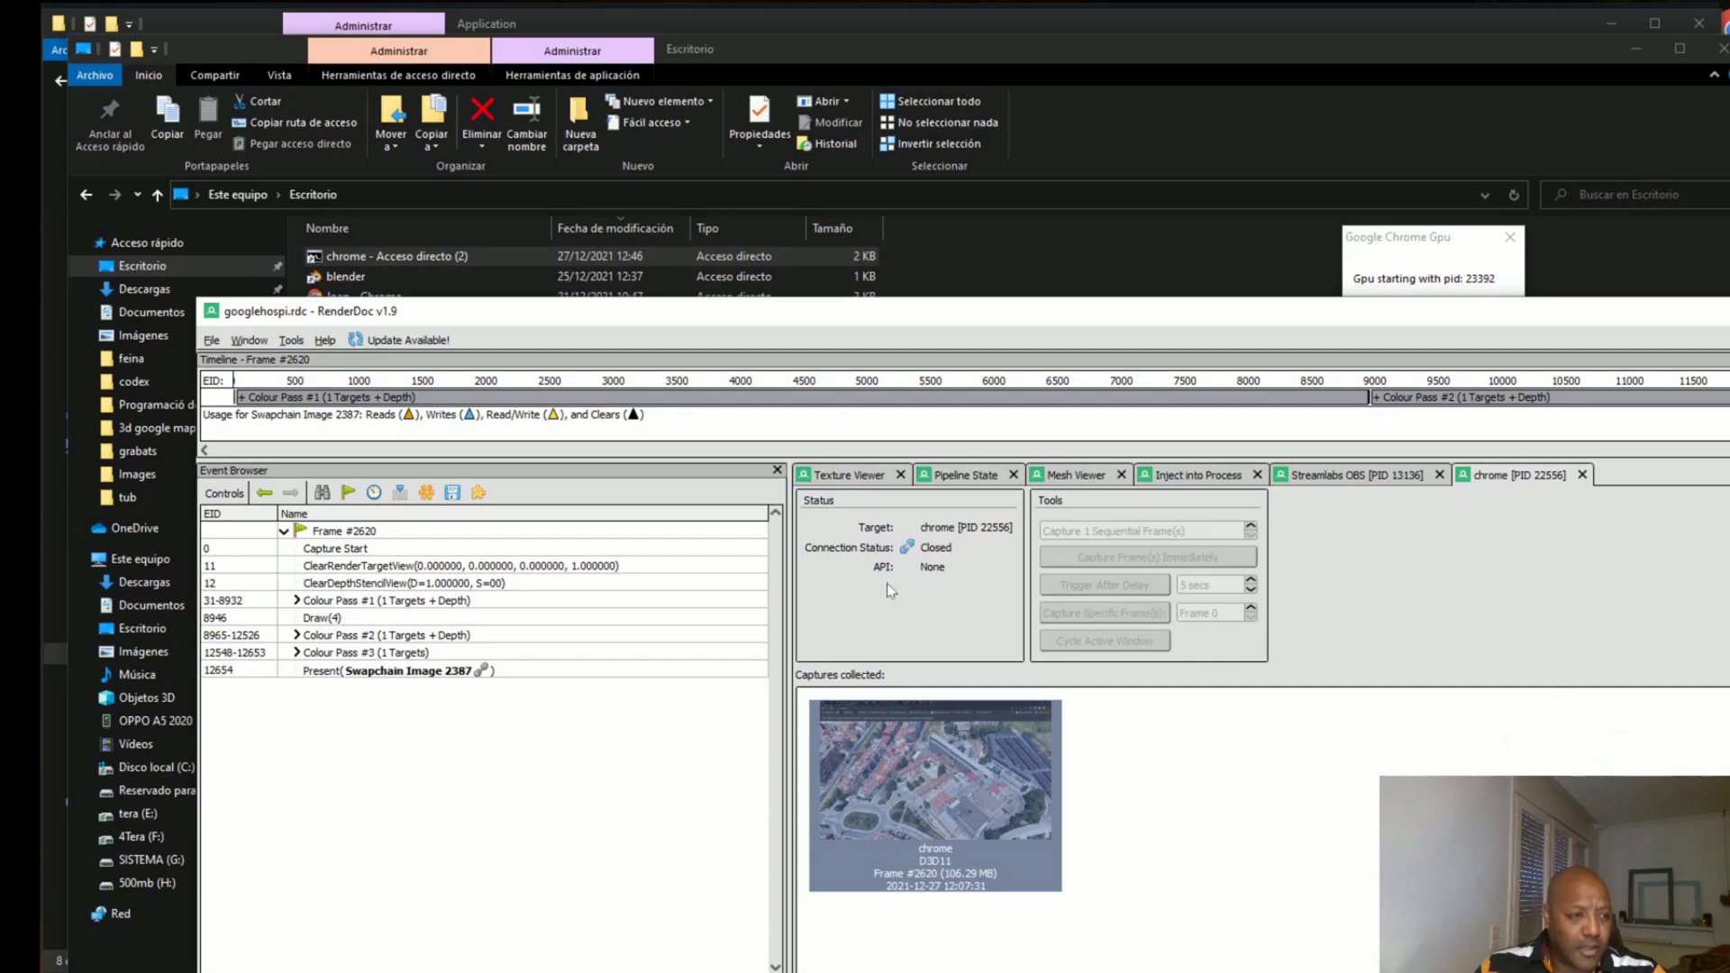
pyautogui.moveTo(1413, 239); pyautogui.dragTo(1198, 217)
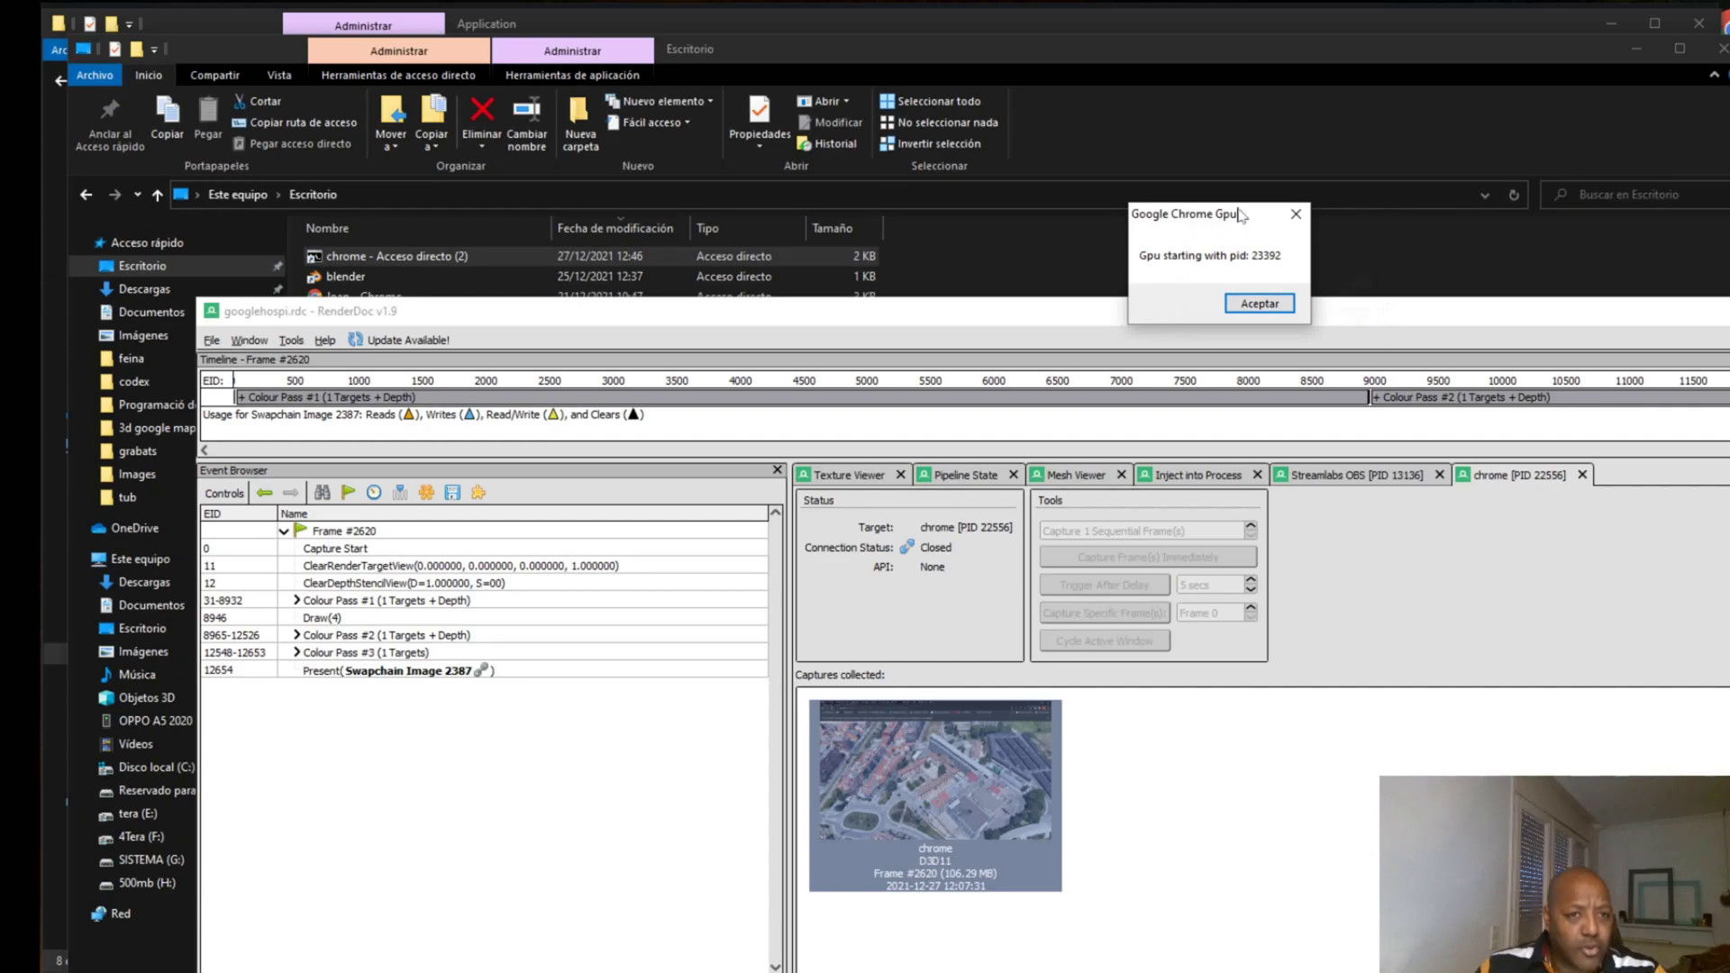
pyautogui.press('Return')
pyautogui.moveTo(1366, 327); pyautogui.dragTo(1304, 71)
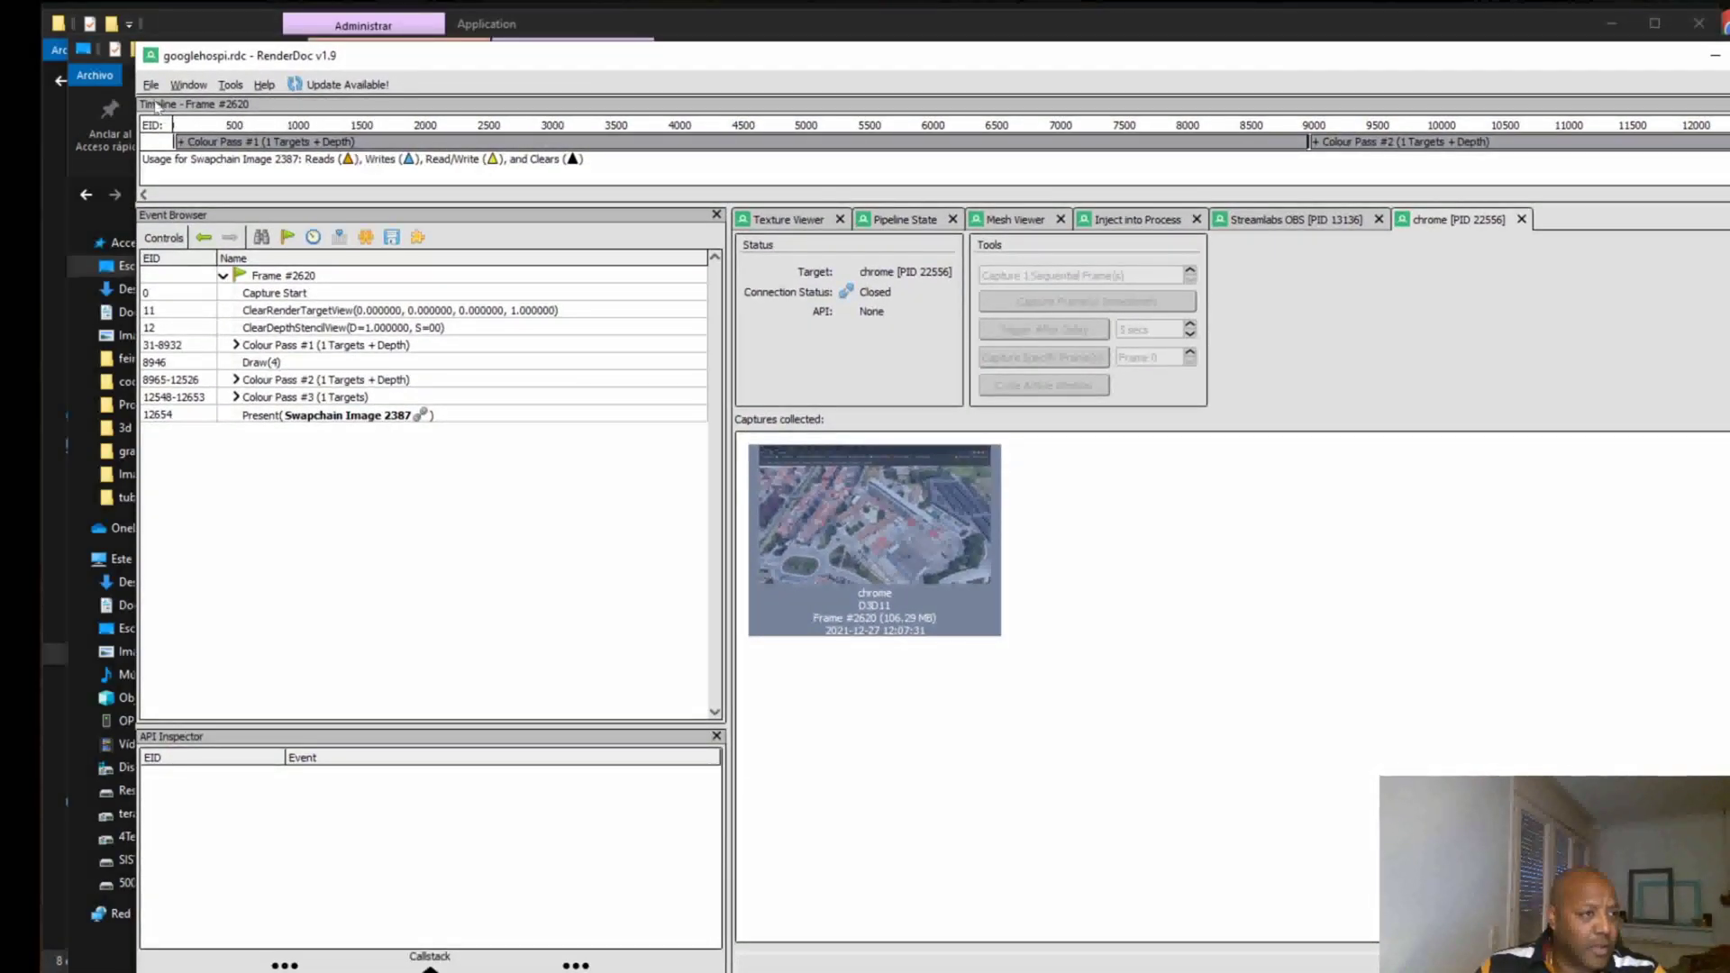
# Open Inject into Process, filter on PID 23392 and select the chrome.exe GPU process.
pyautogui.click(150, 85)
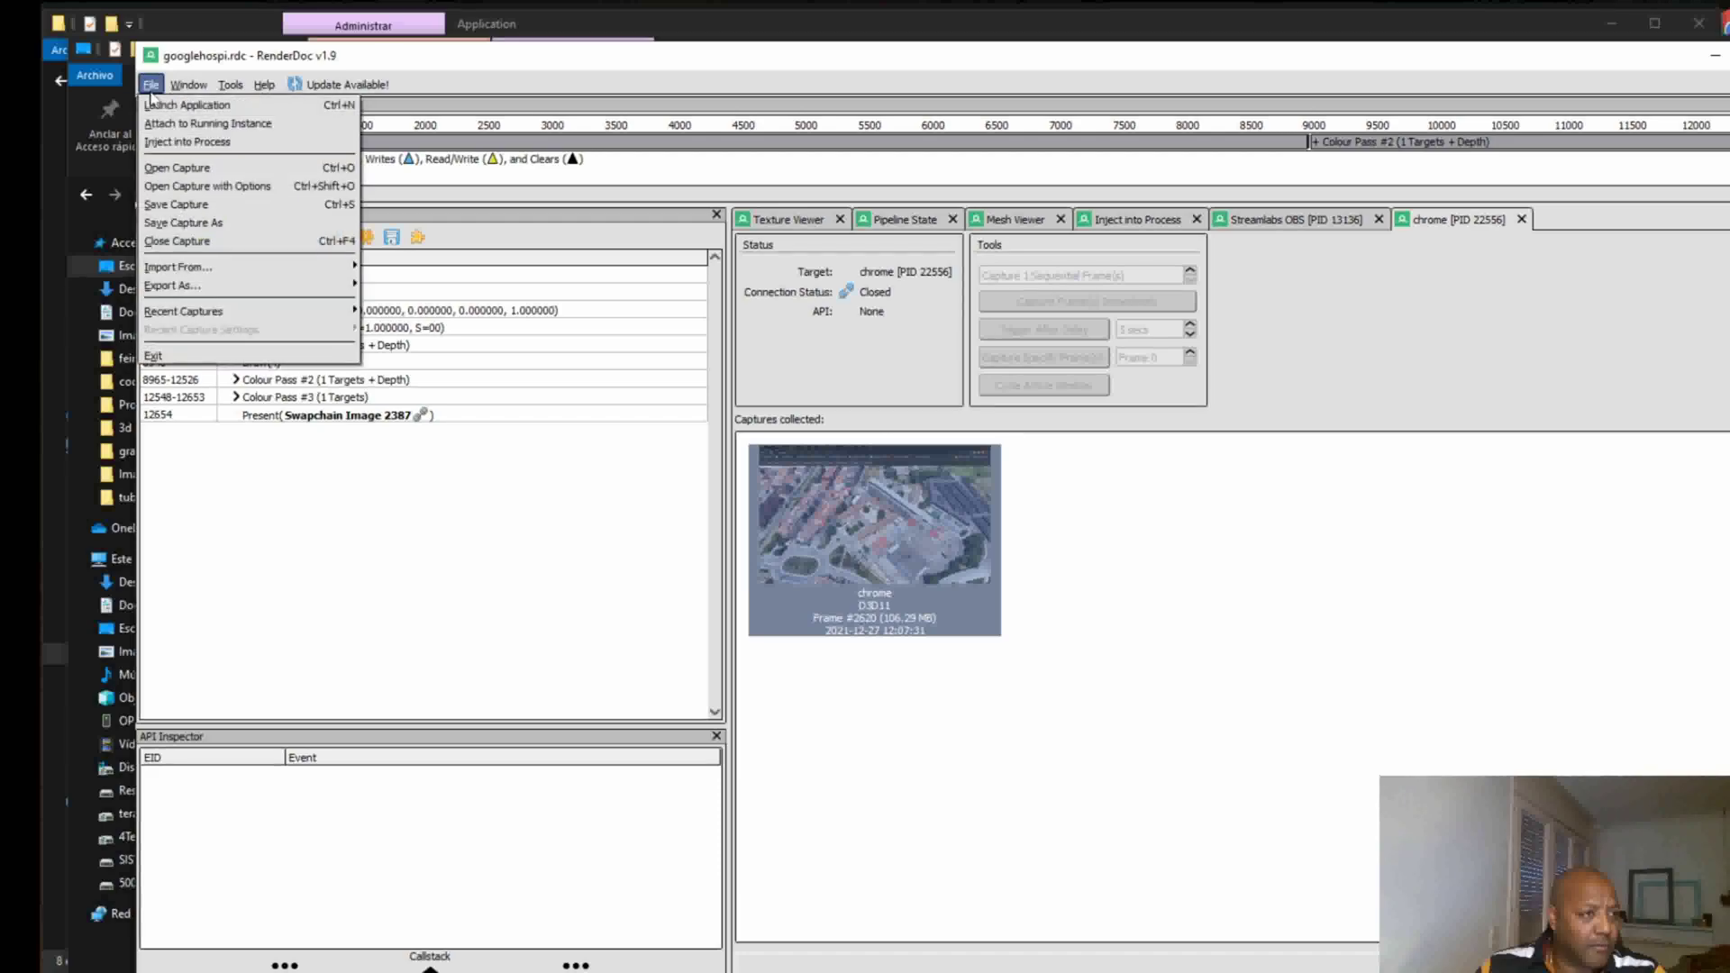
pyautogui.click(233, 144)
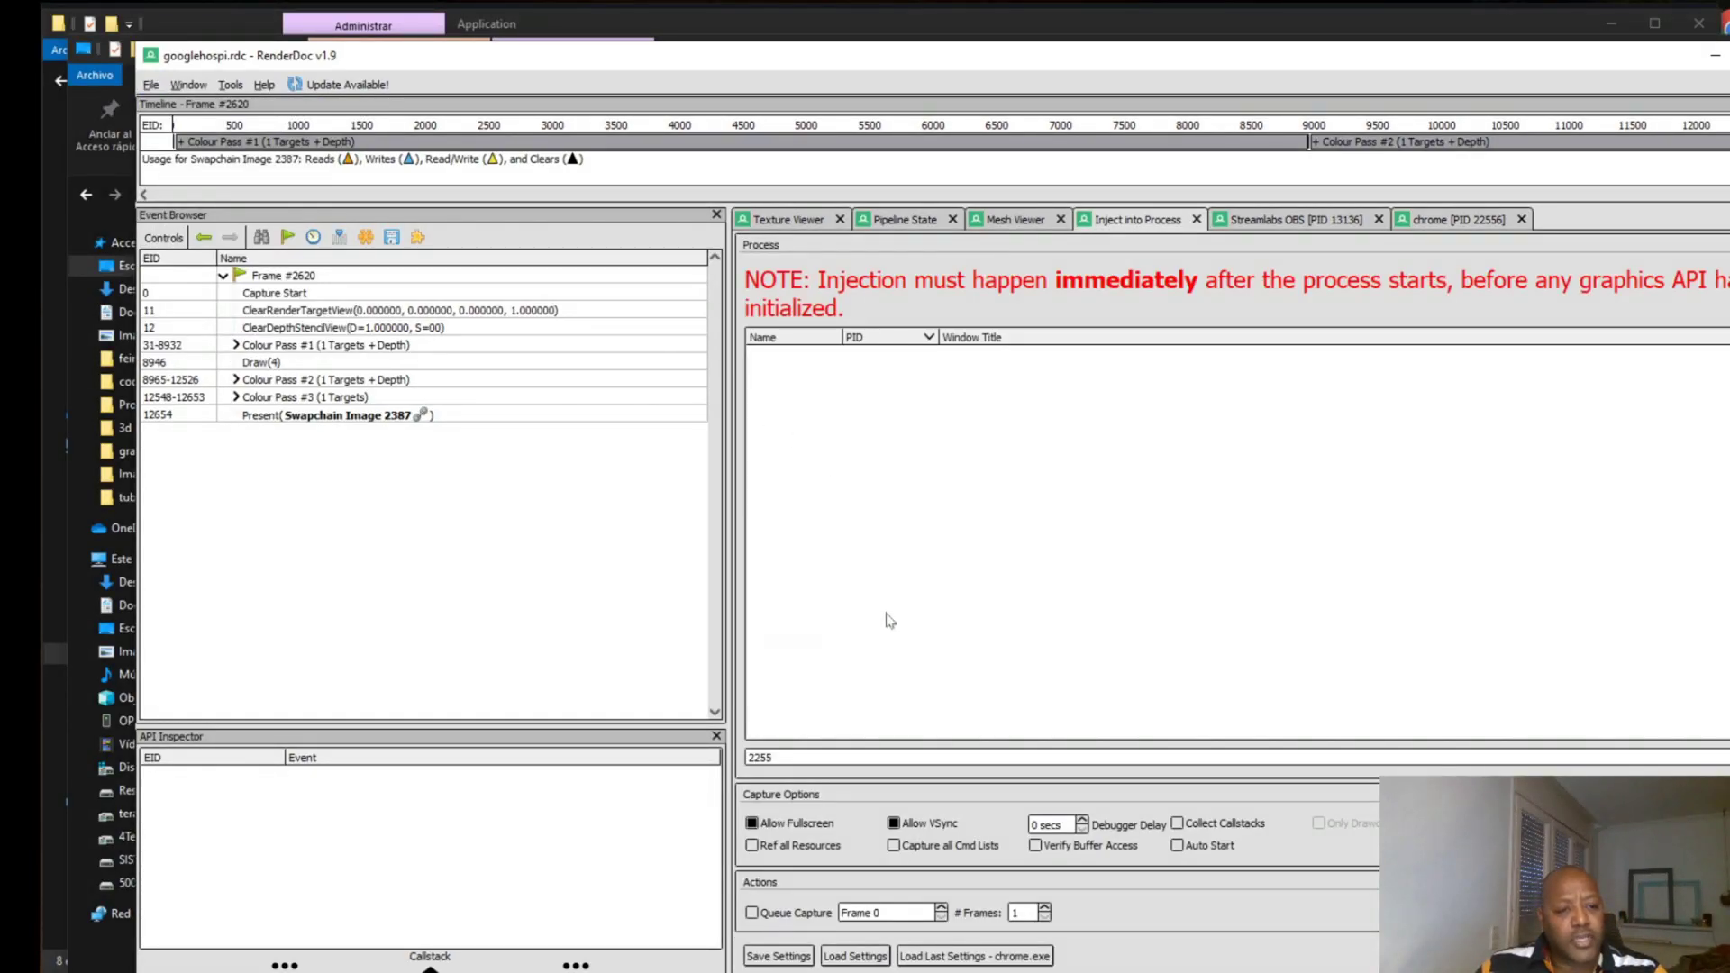
pyautogui.click(881, 762)
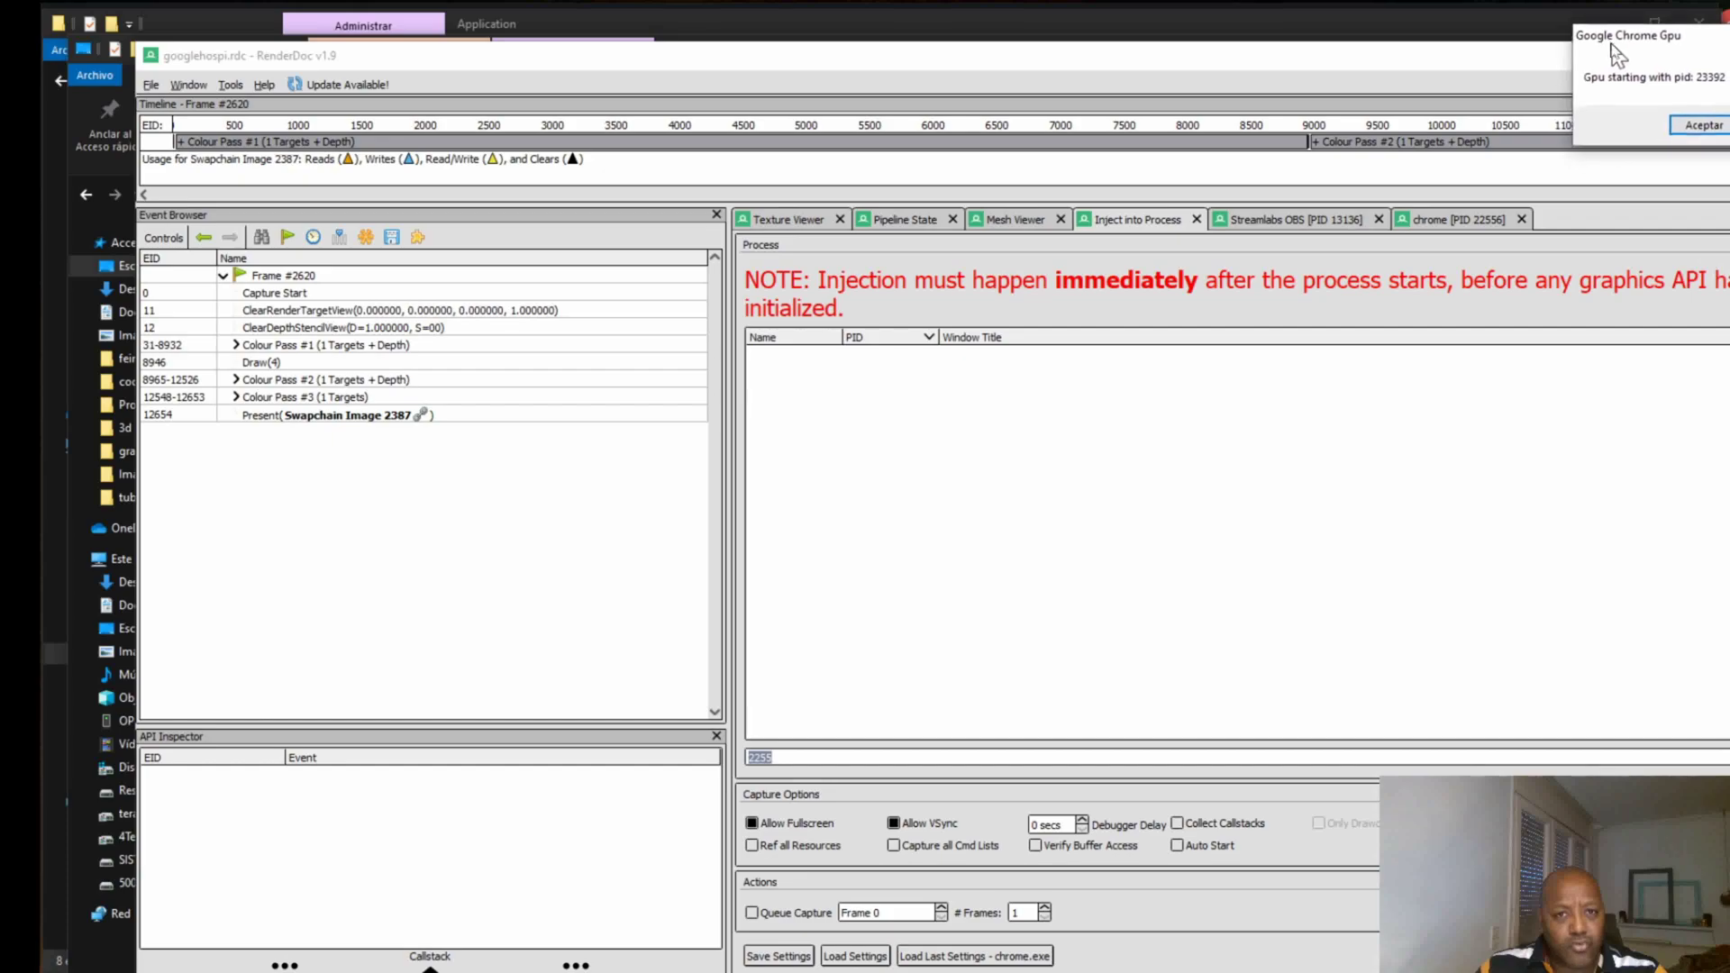
pyautogui.write('2')
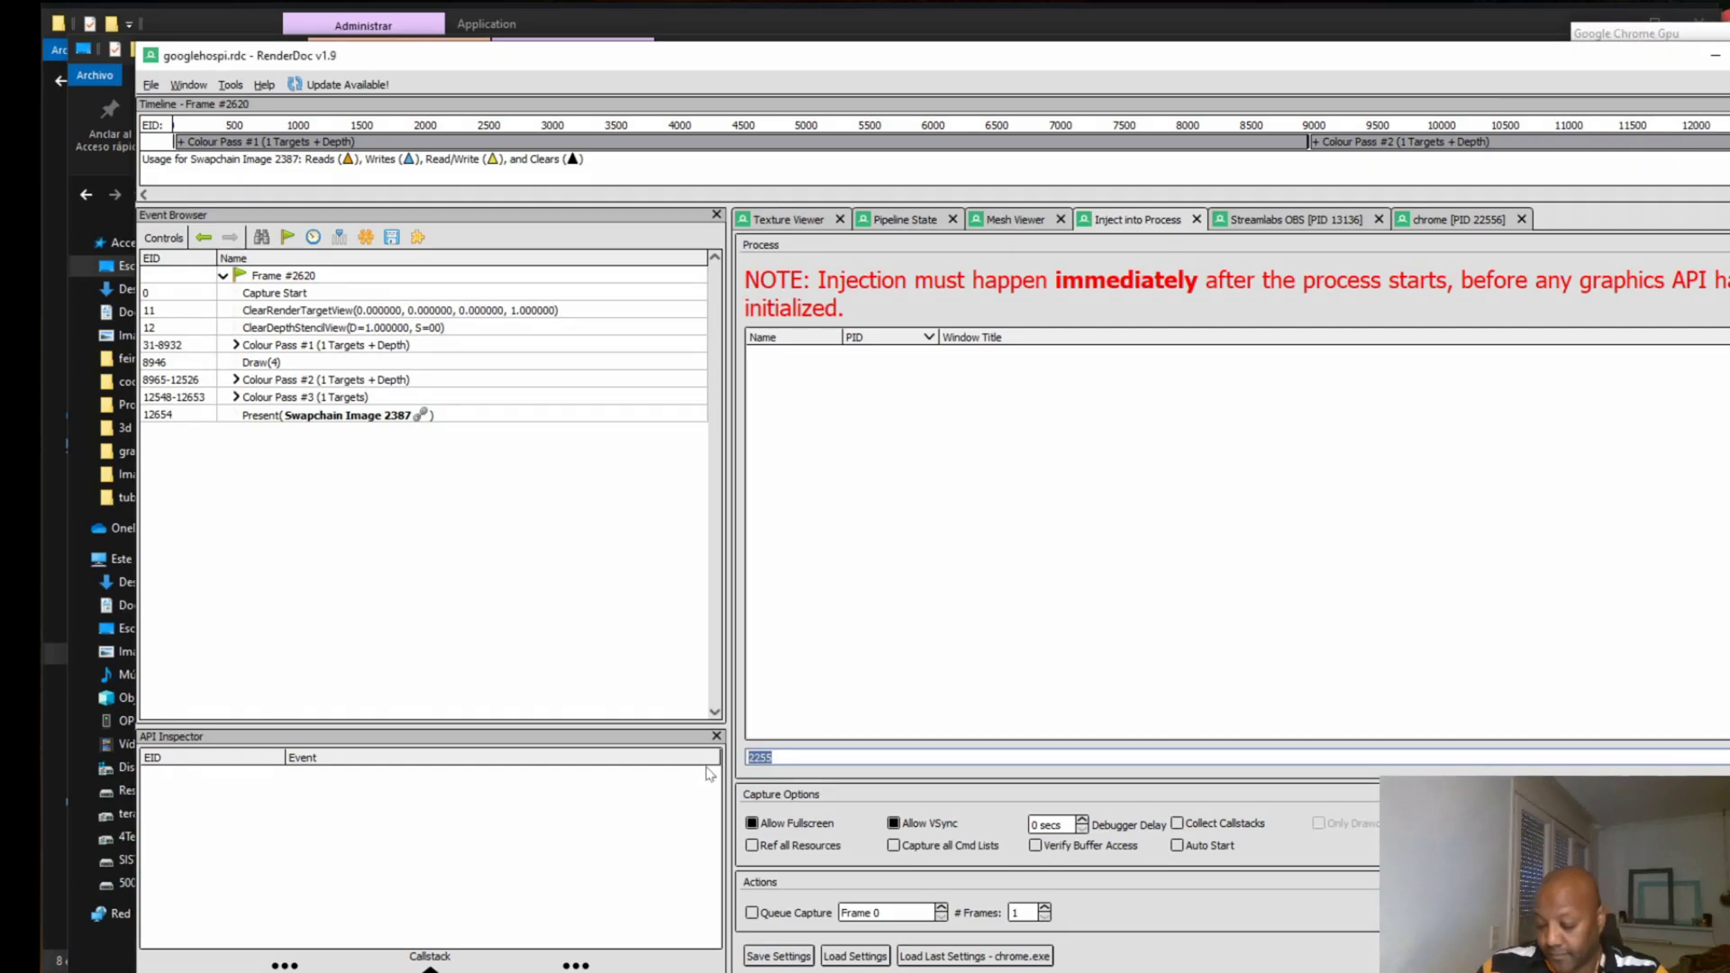
pyautogui.write('3392')
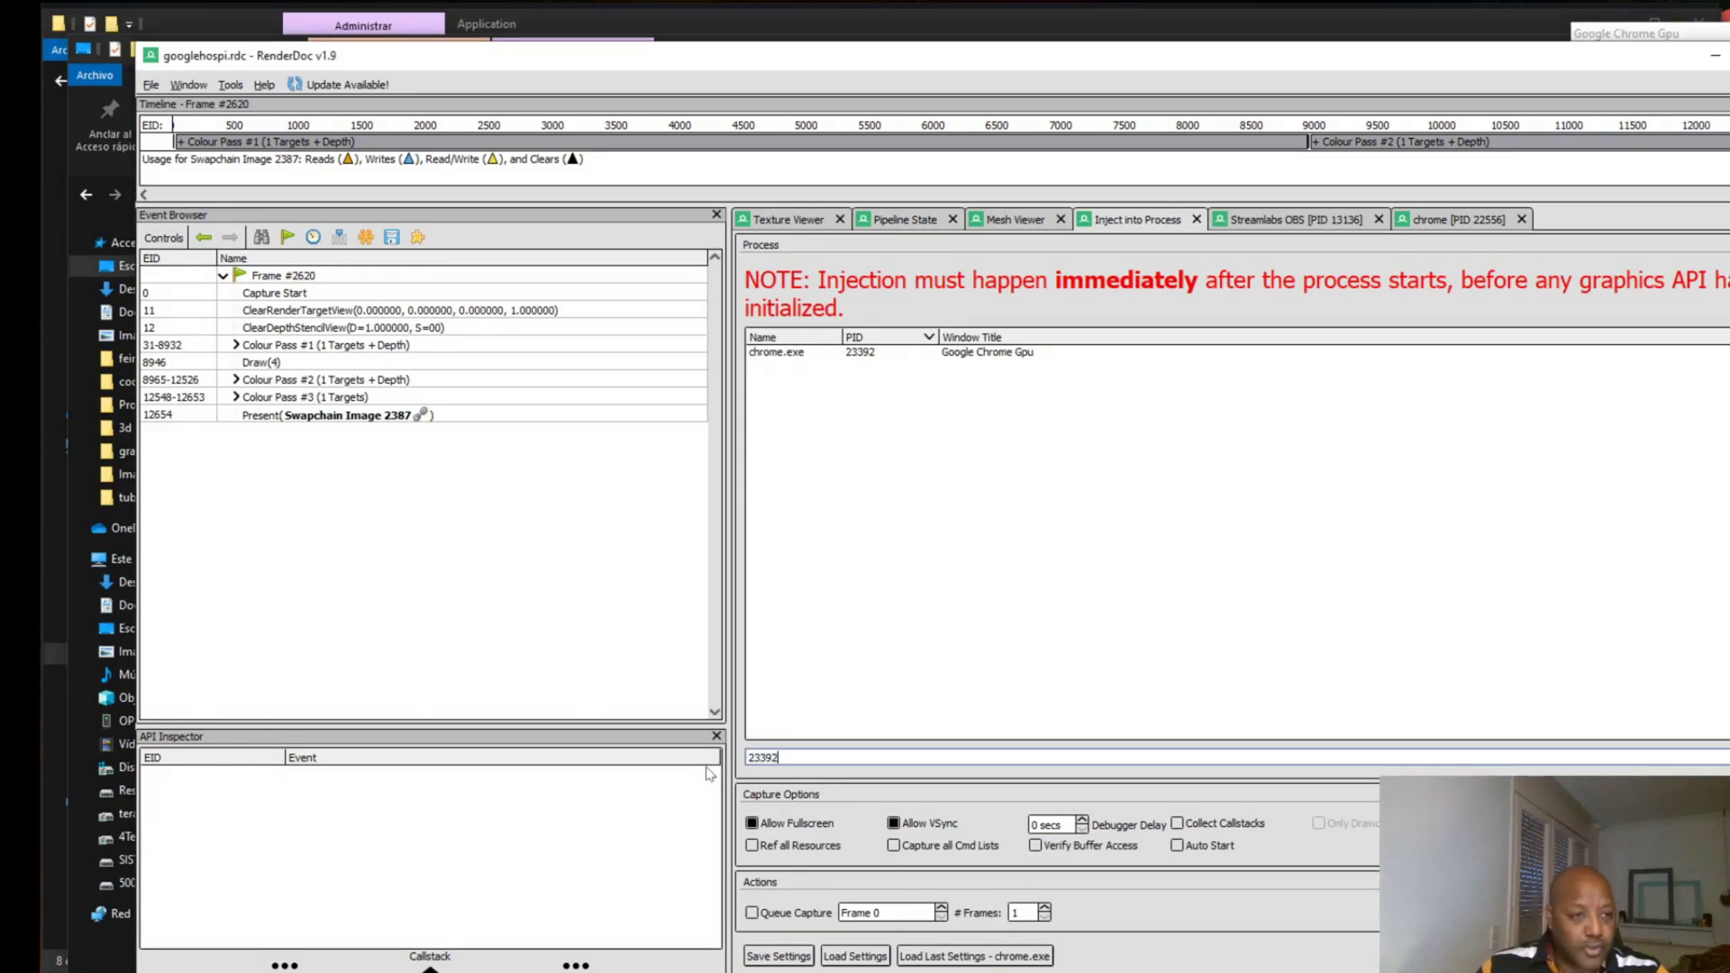
pyautogui.click(755, 359)
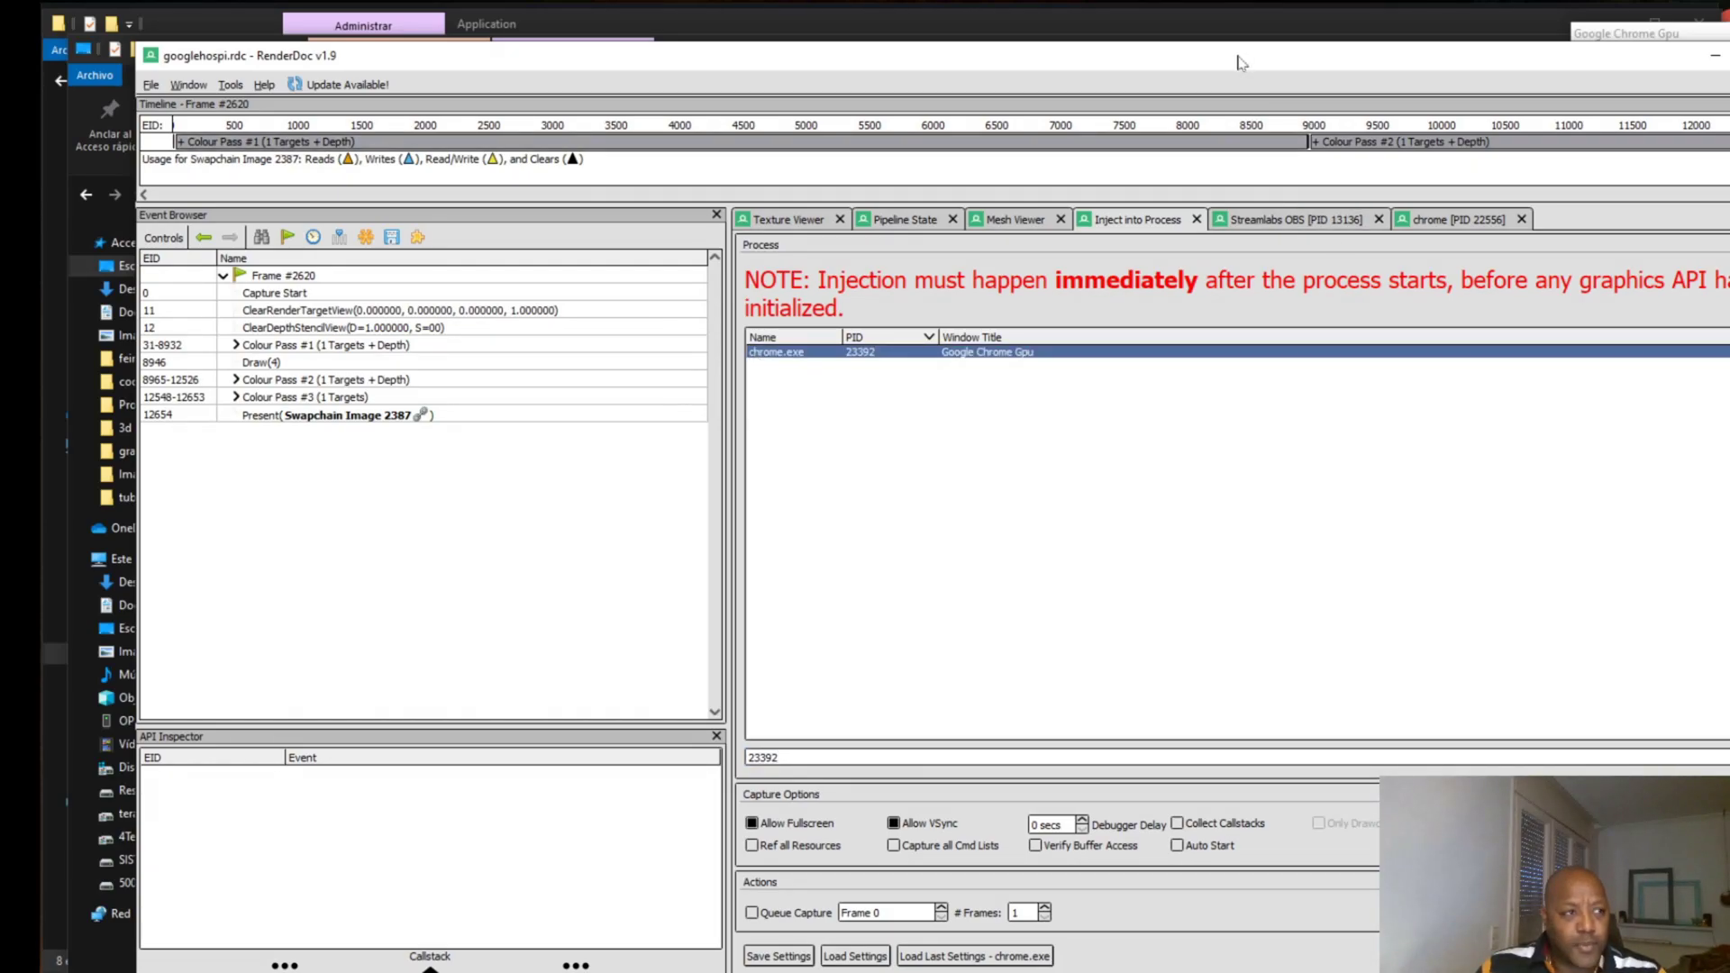
pyautogui.moveTo(1240, 59); pyautogui.dragTo(1157, 35)
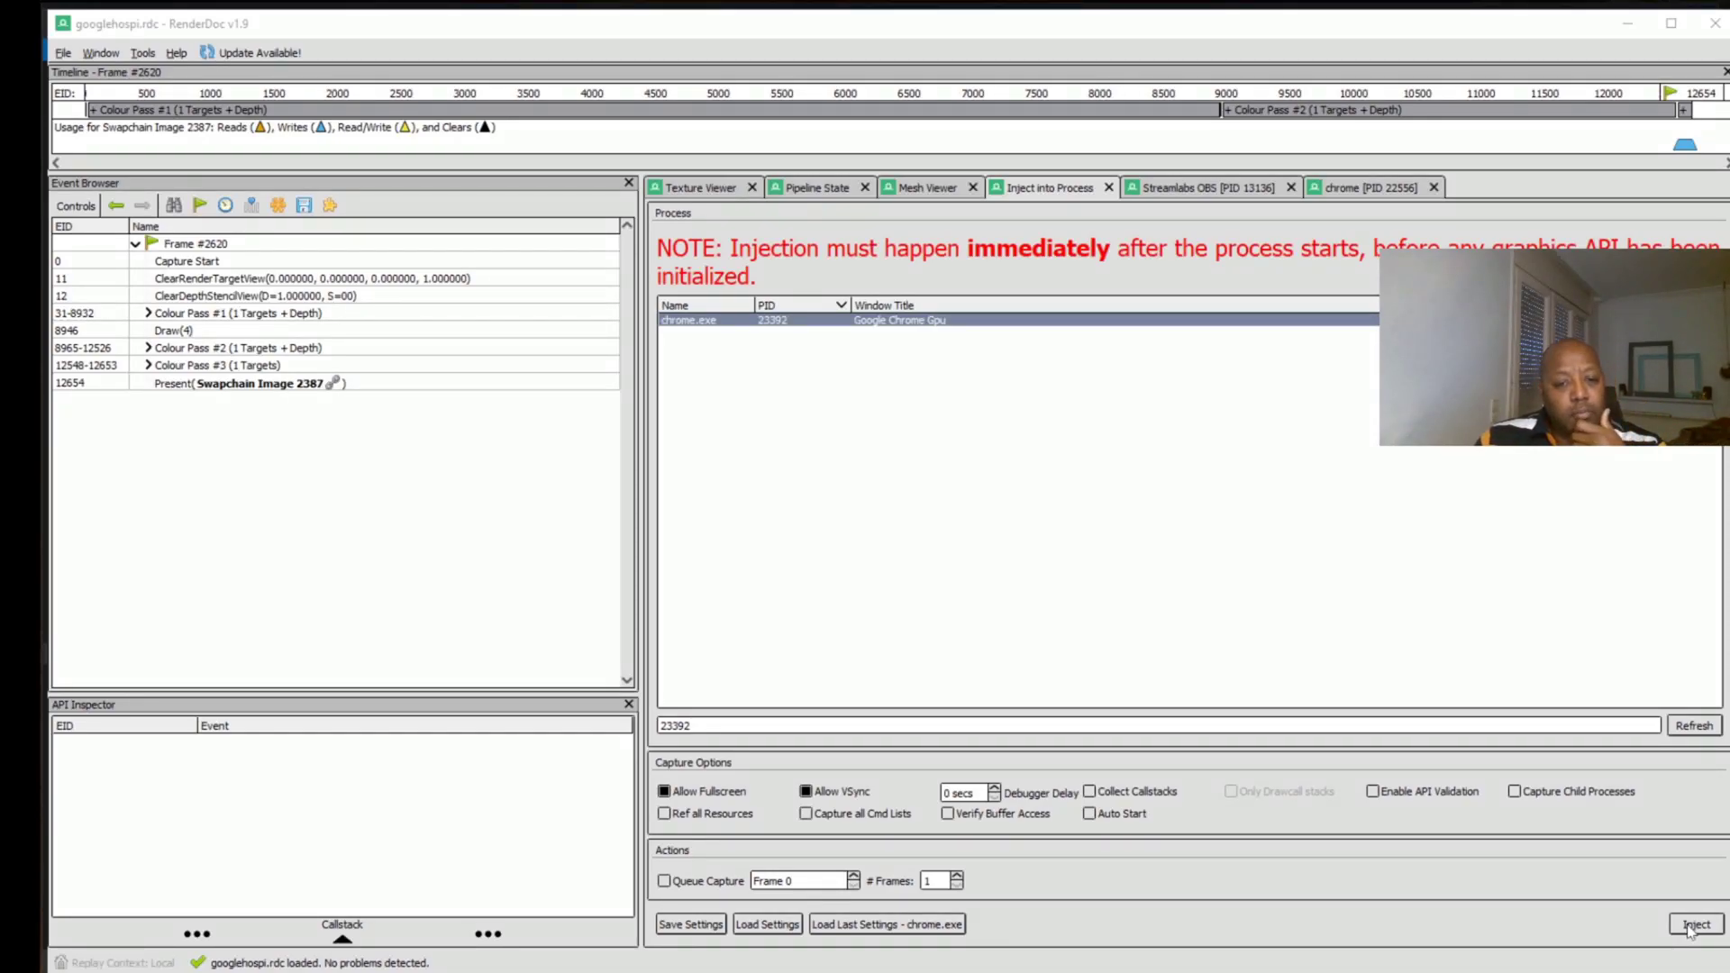
# Inject RenderDoc into Chrome PID 23392 with D3D11 and move Chrome to the top-left.
pyautogui.click(1694, 926)
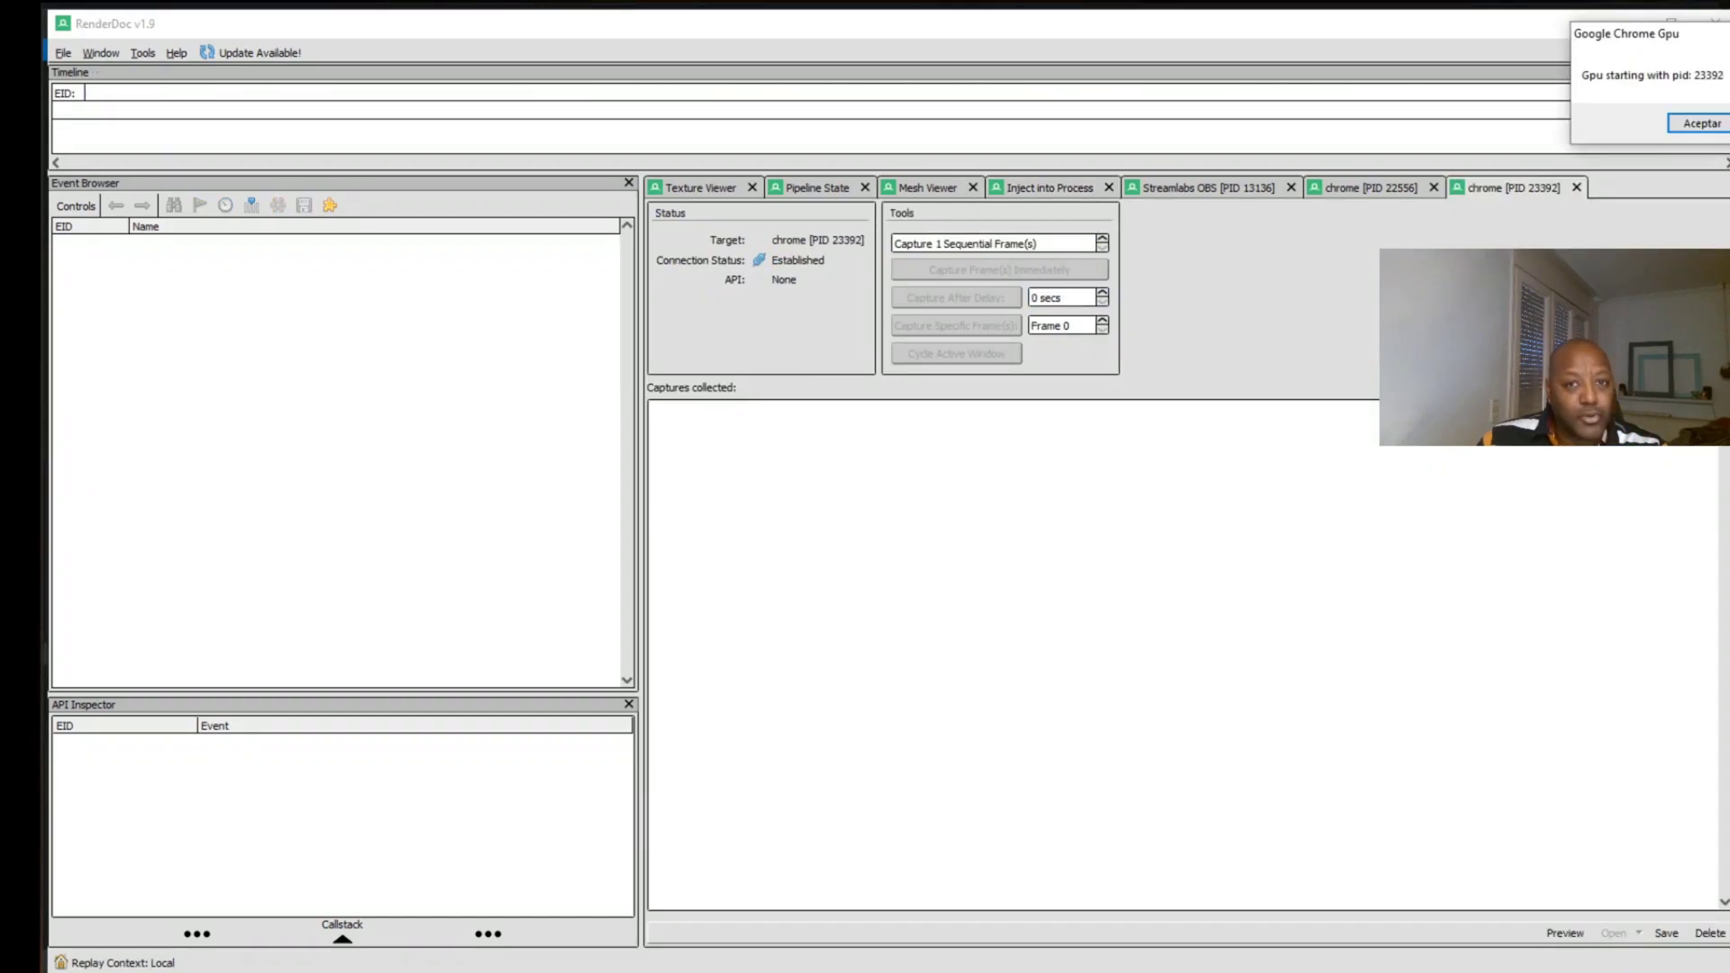
pyautogui.click(1696, 124)
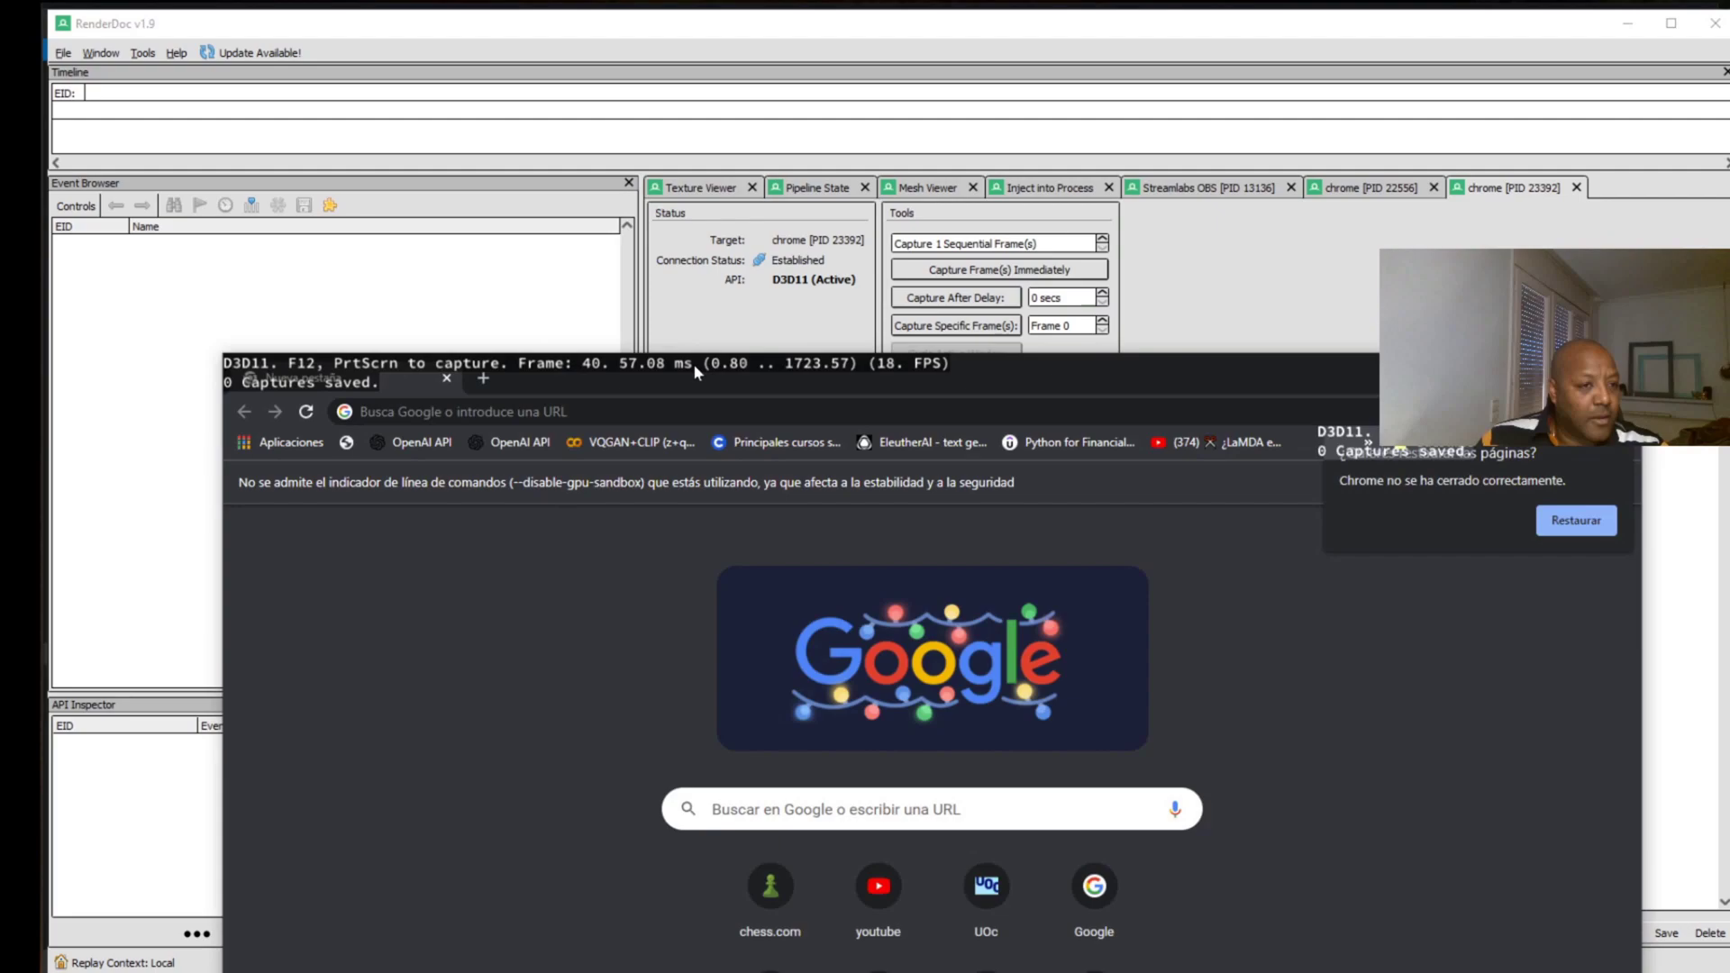
pyautogui.moveTo(694, 364)
pyautogui.mouseDown()
pyautogui.moveTo(545, 18)
pyautogui.moveTo(529, 33)
pyautogui.mouseUp()
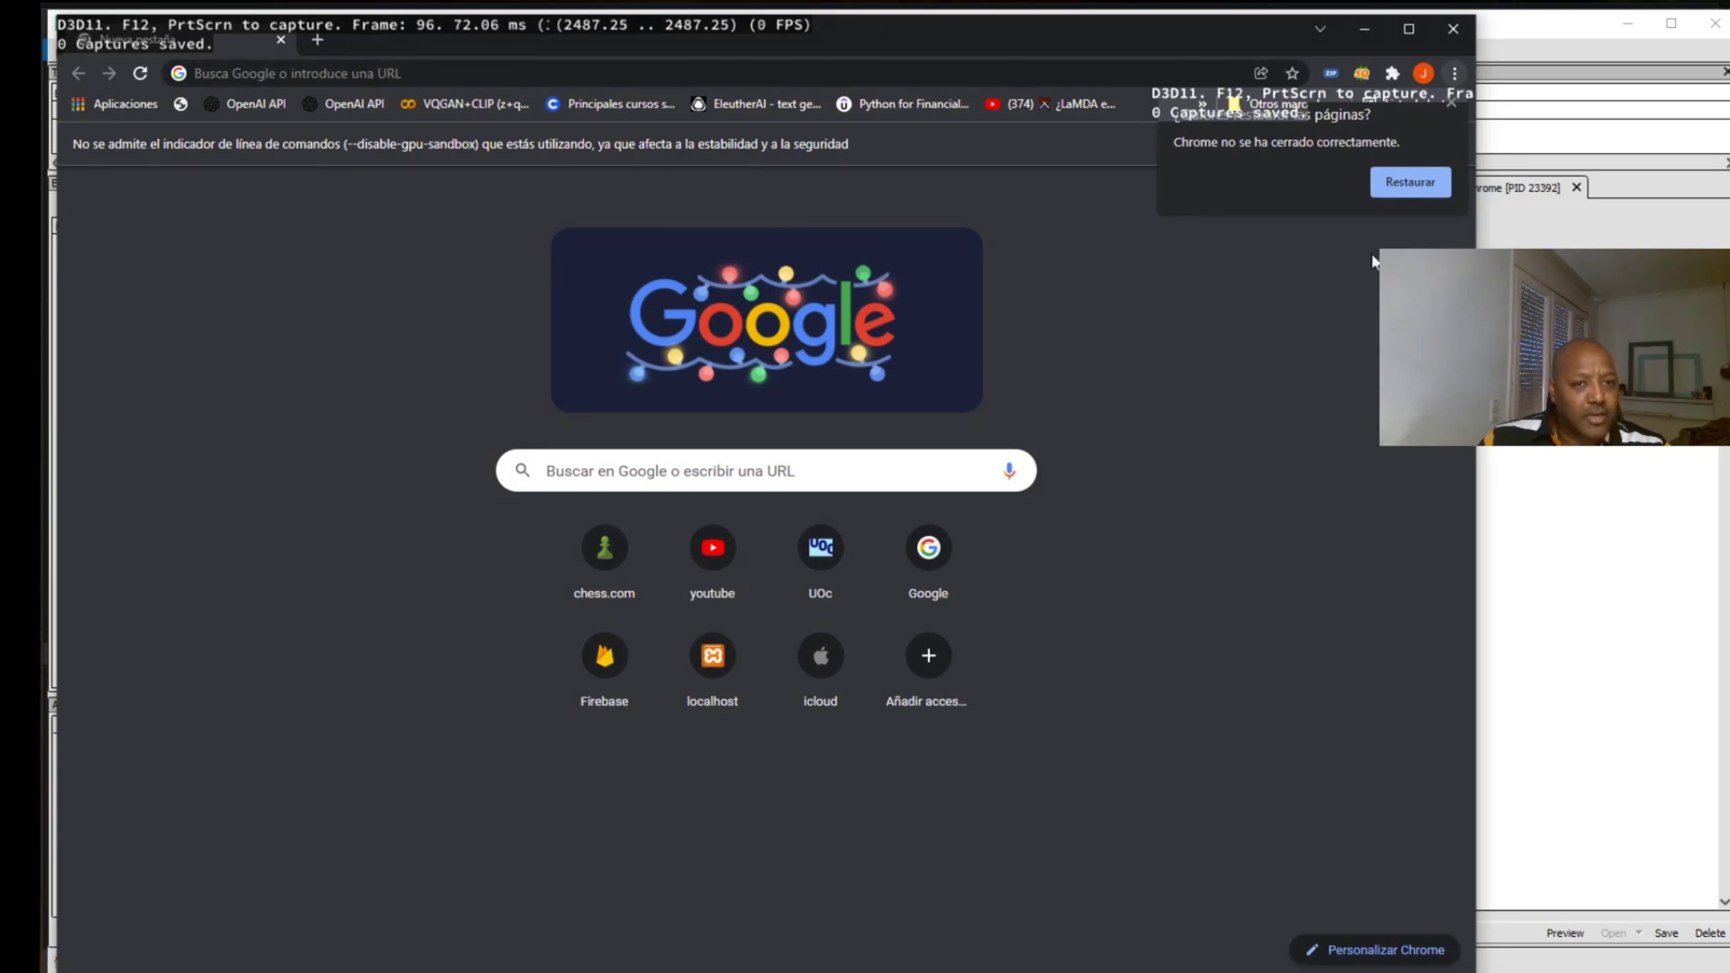
# Search the web for 'google mpas' and open Google Maps.
pyautogui.click(1457, 101)
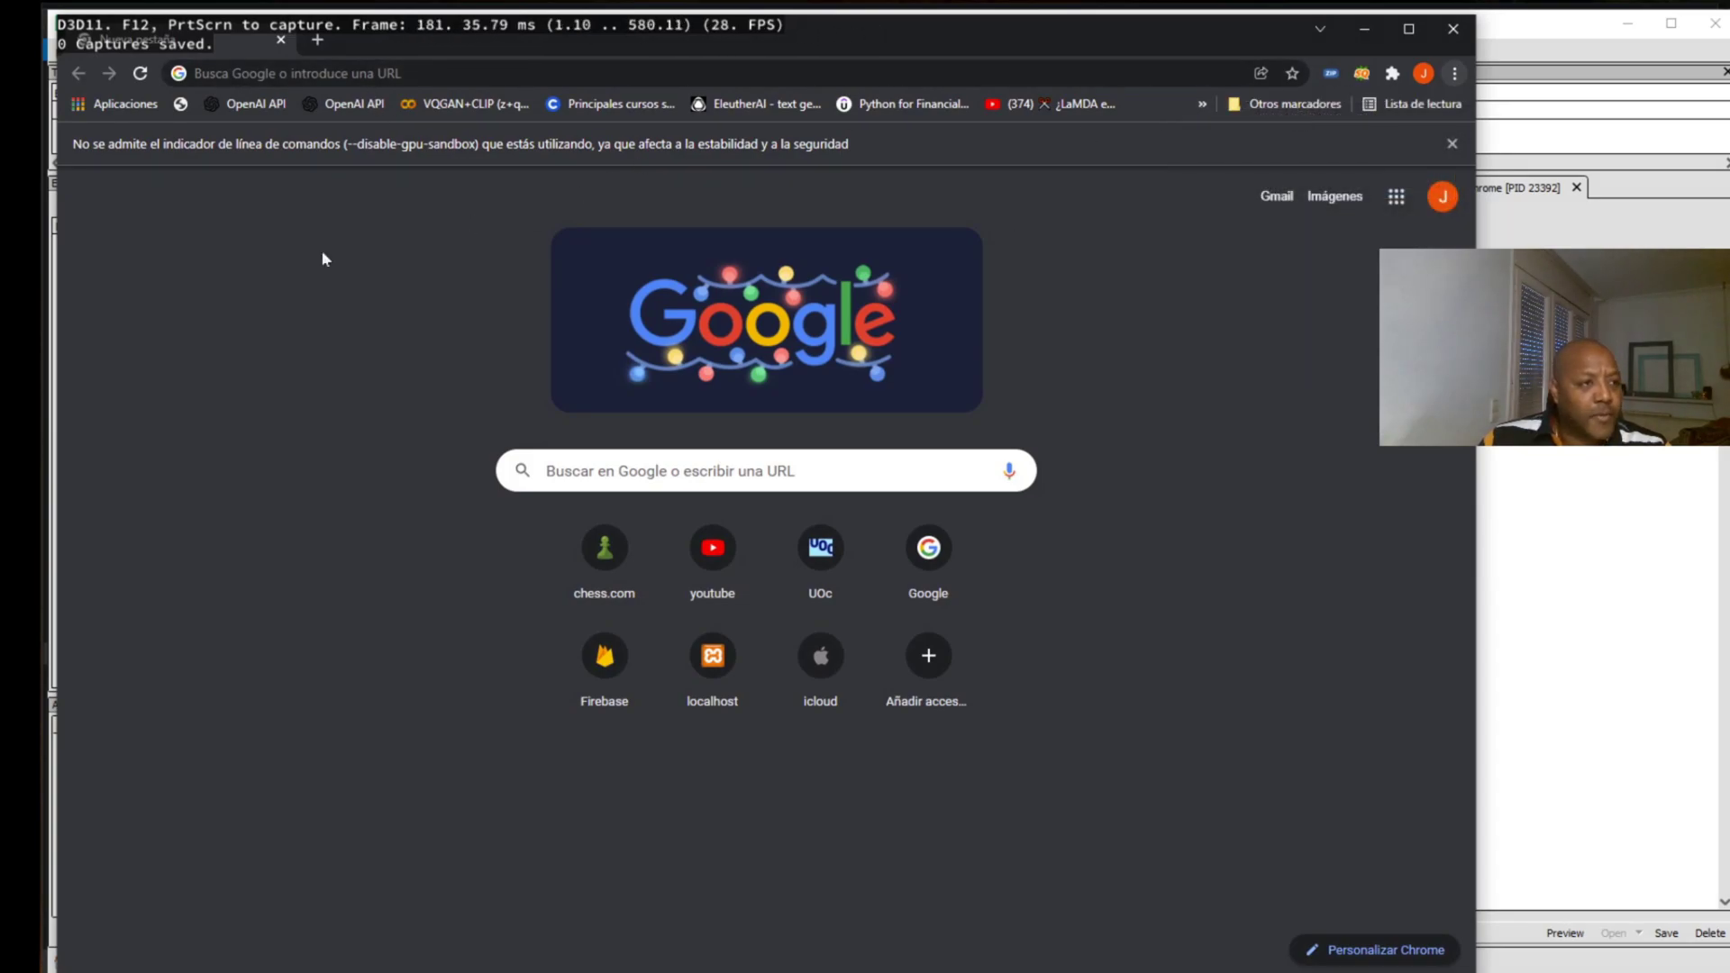
pyautogui.click(325, 73)
pyautogui.write('google m')
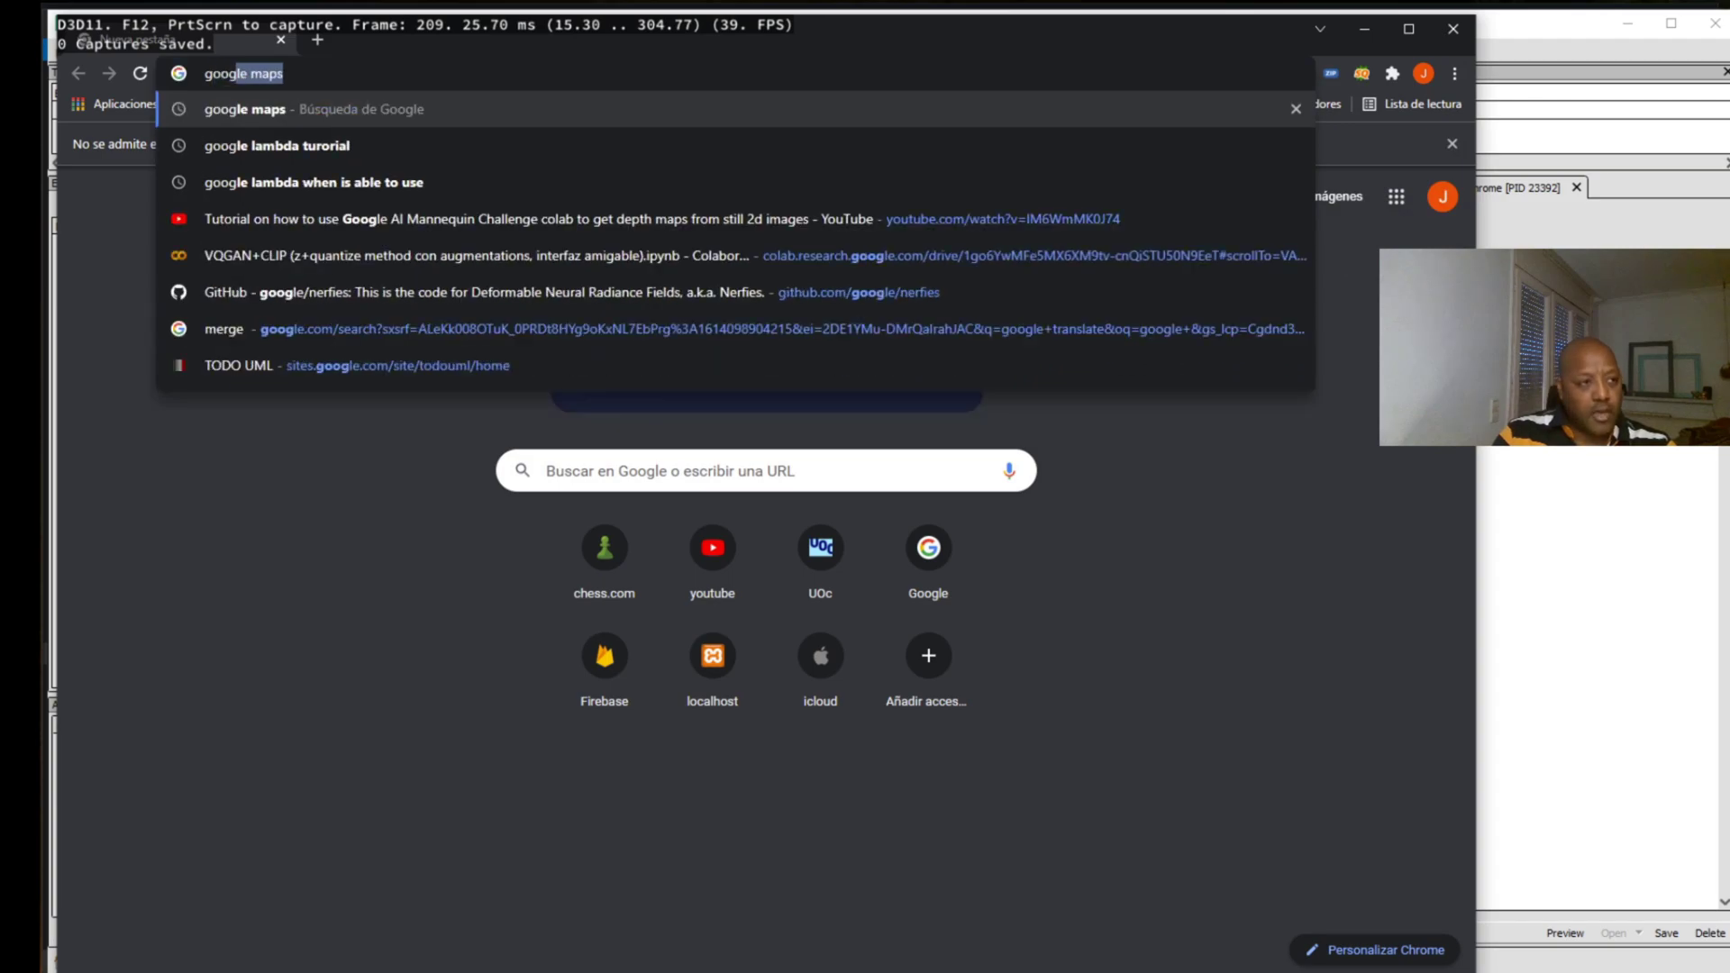
pyautogui.write('pas')
pyautogui.press('Return')
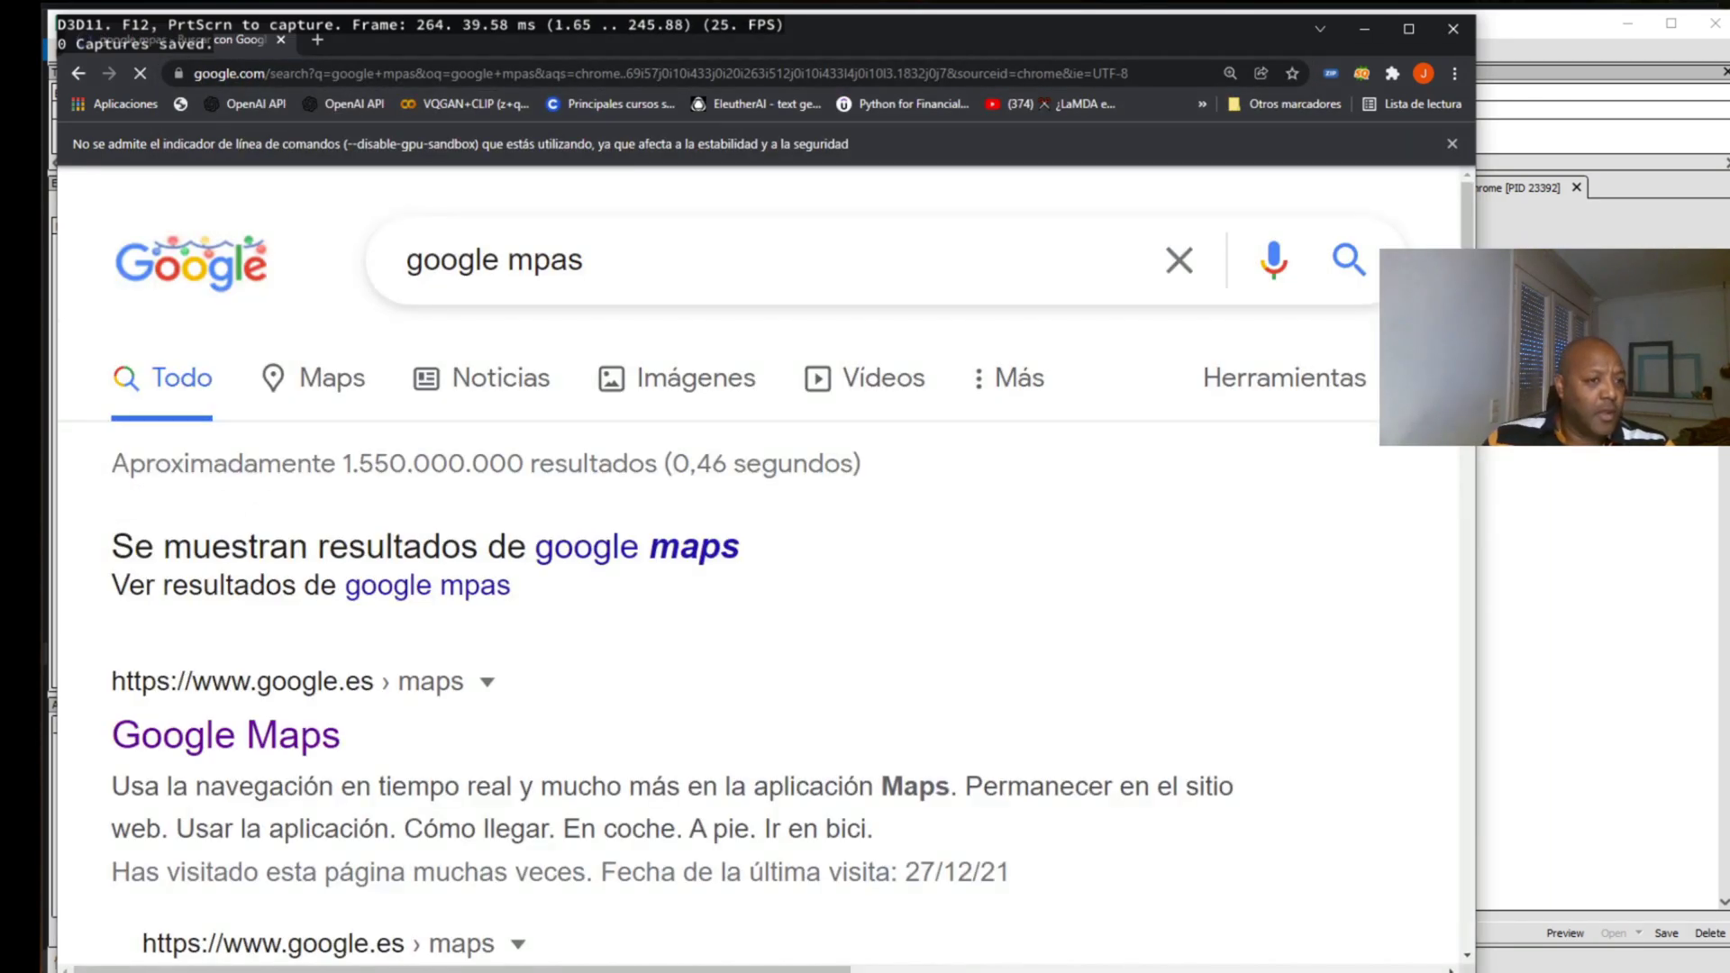
pyautogui.click(295, 740)
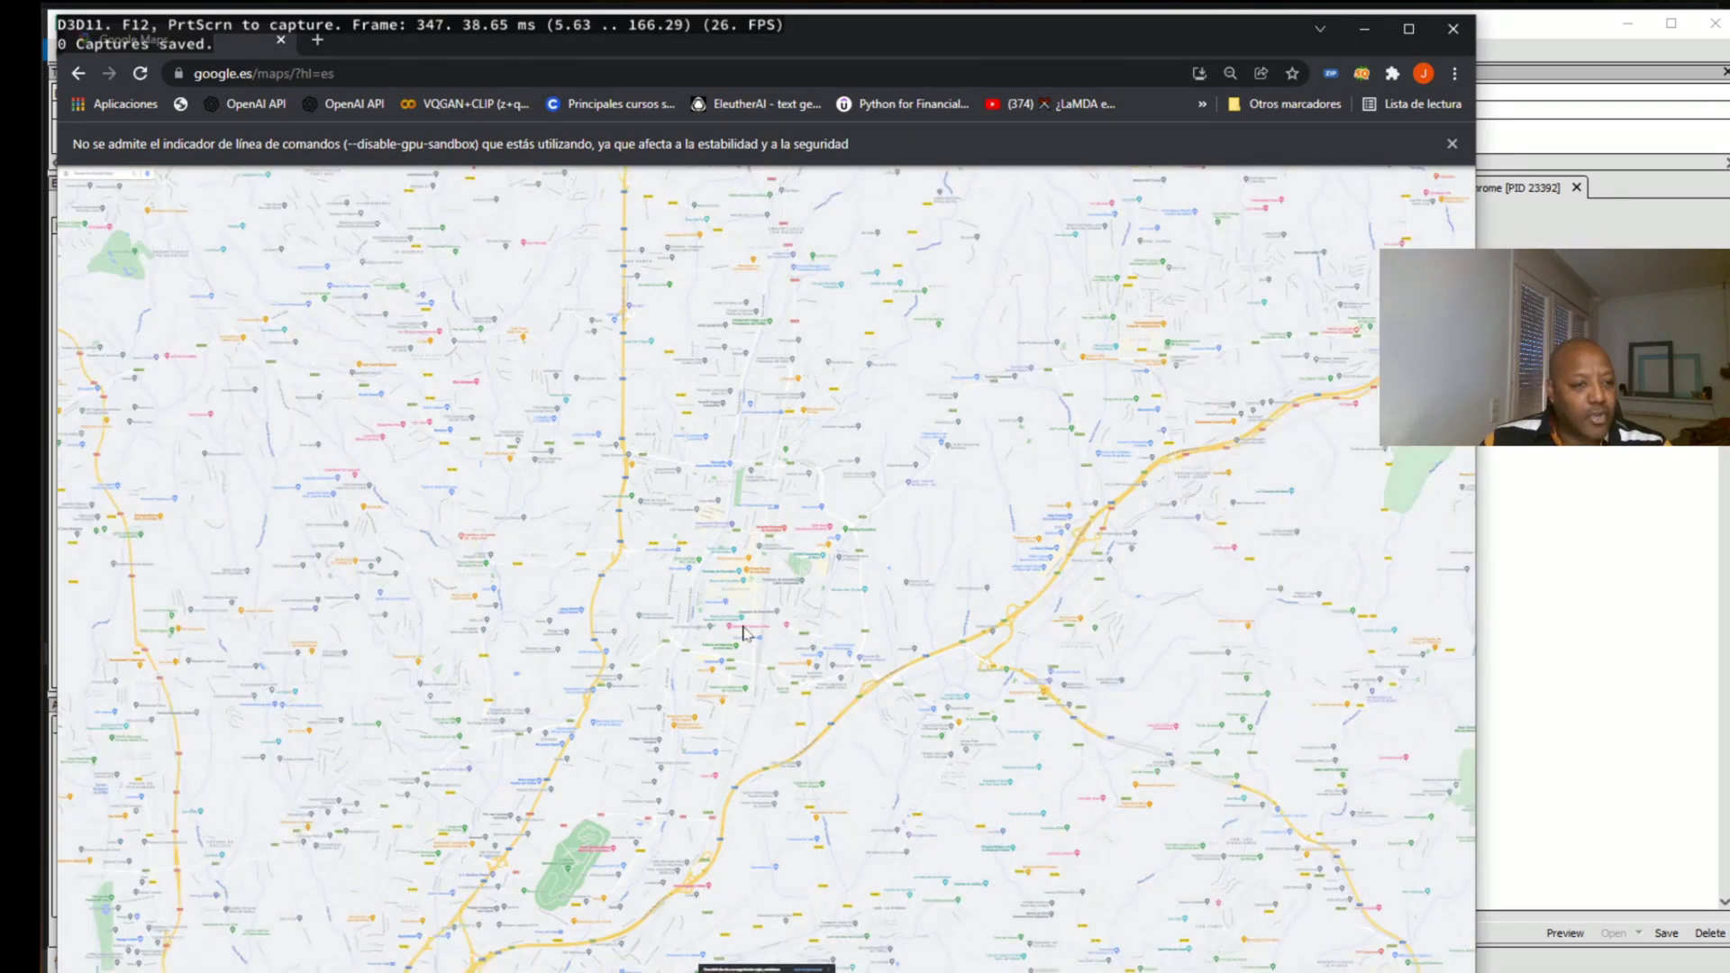
# Set Chrome's page zoom to 75%.
pyautogui.scroll(1, 749, 631)
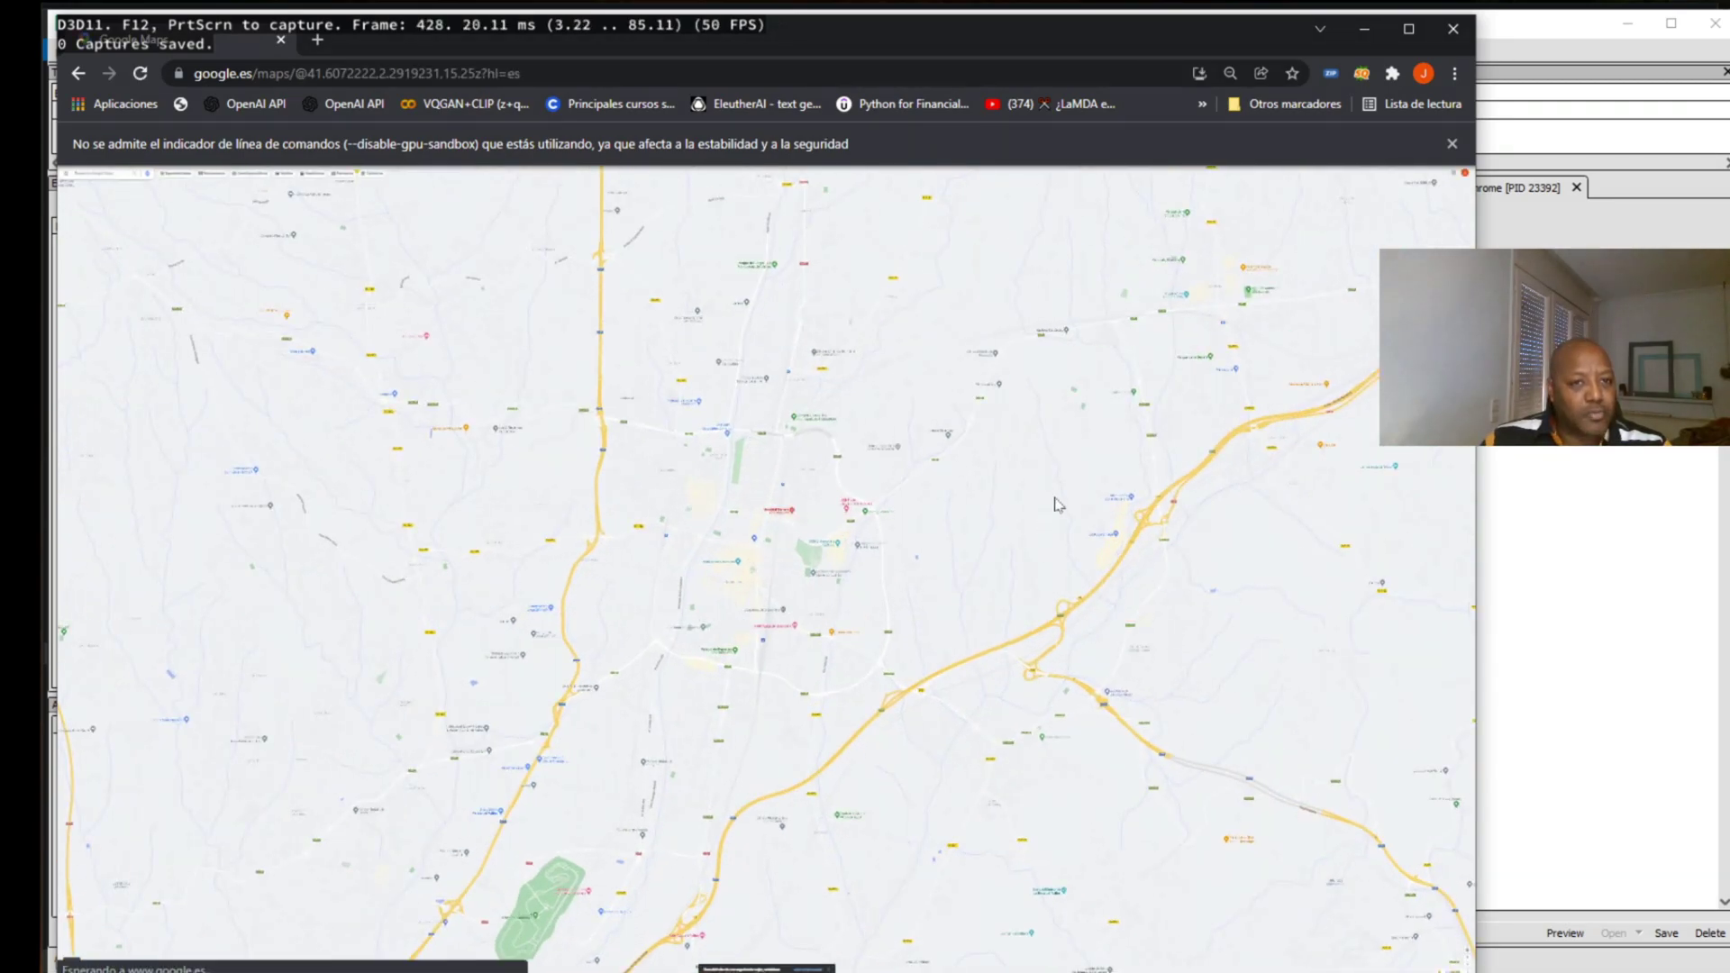
pyautogui.click(1455, 73)
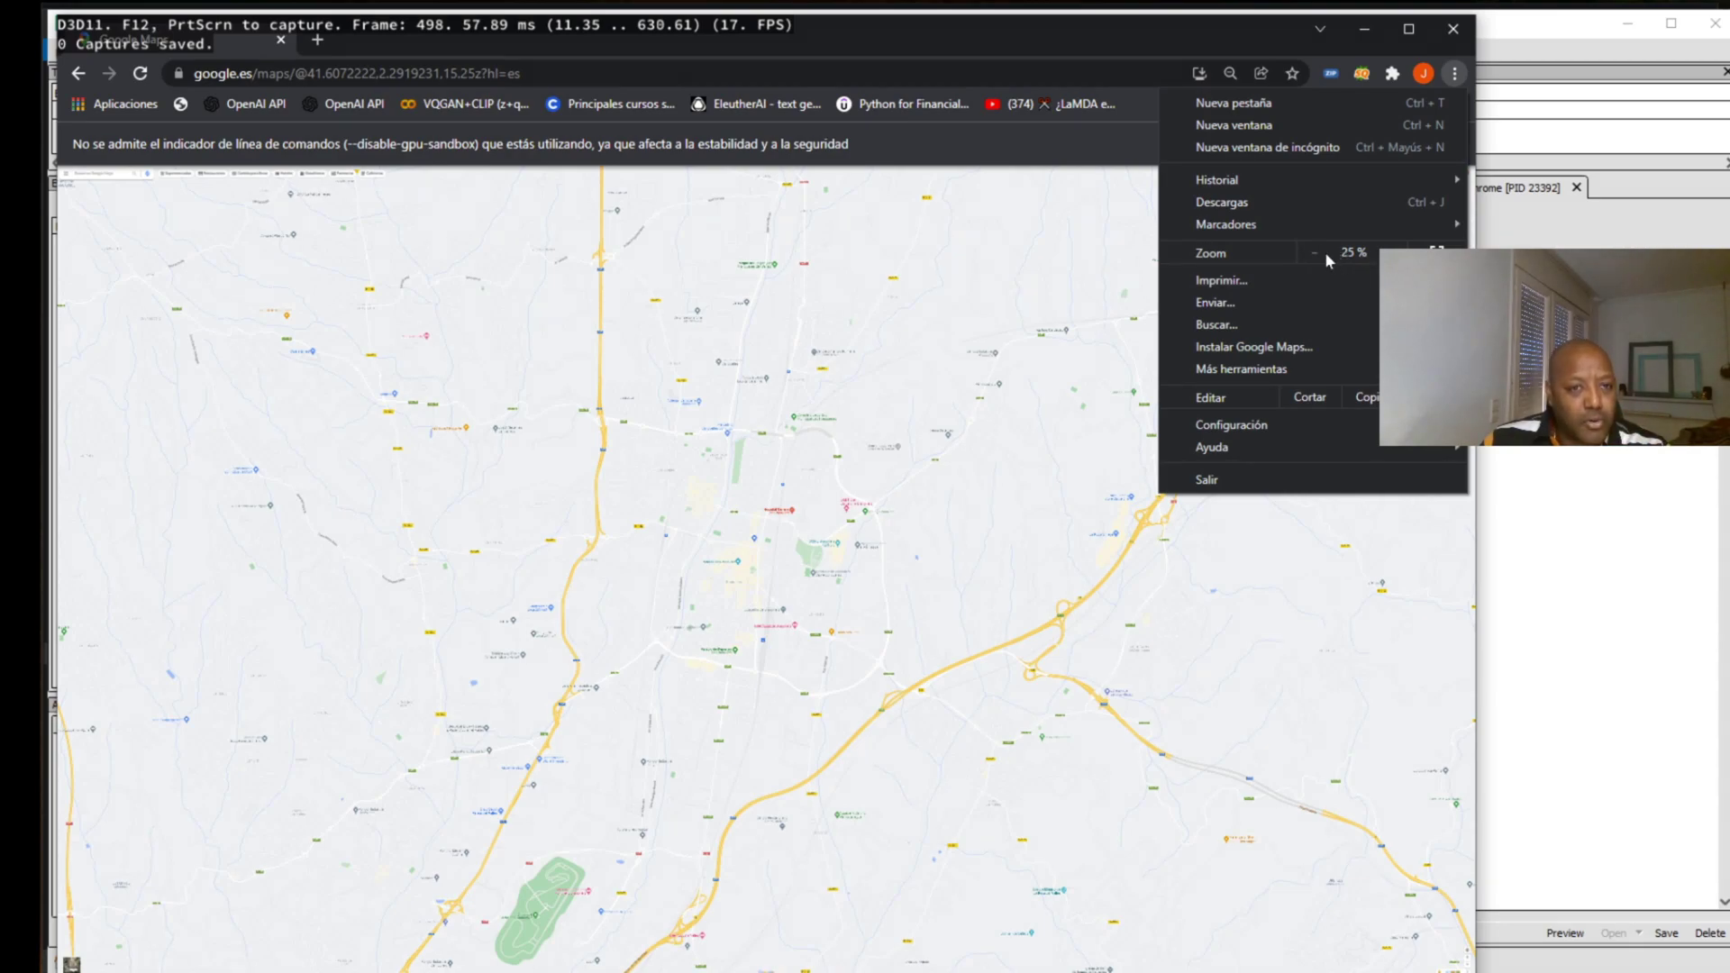
pyautogui.click(1393, 252)
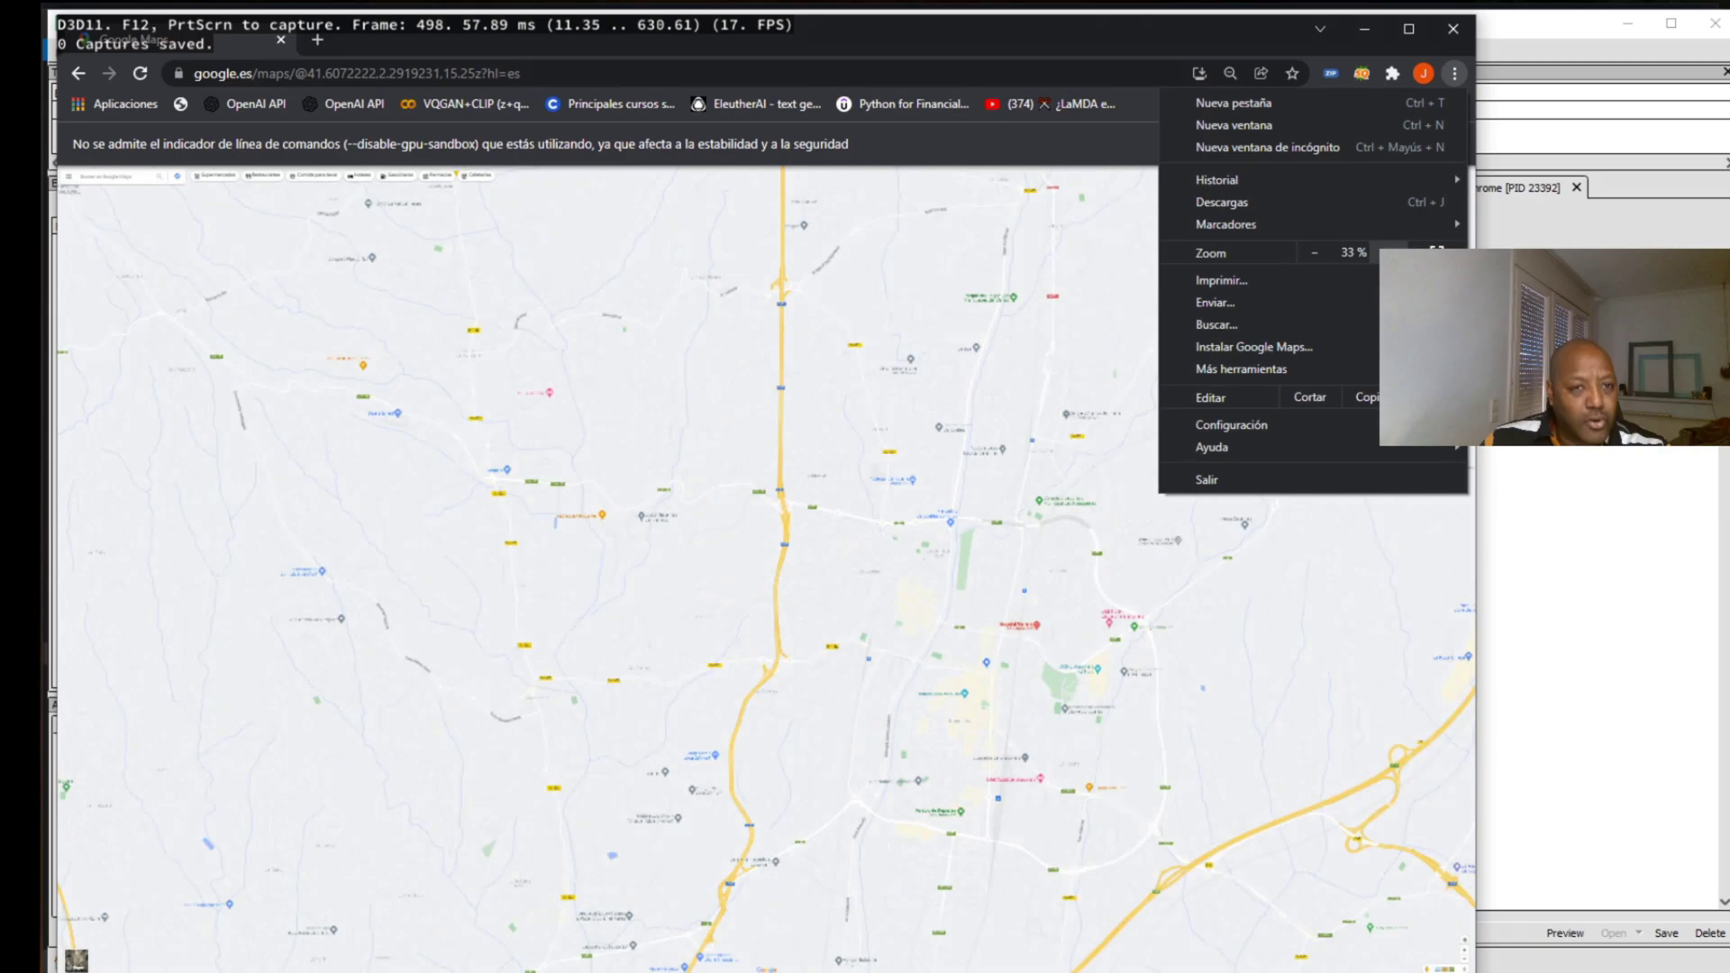
pyautogui.click(1393, 252)
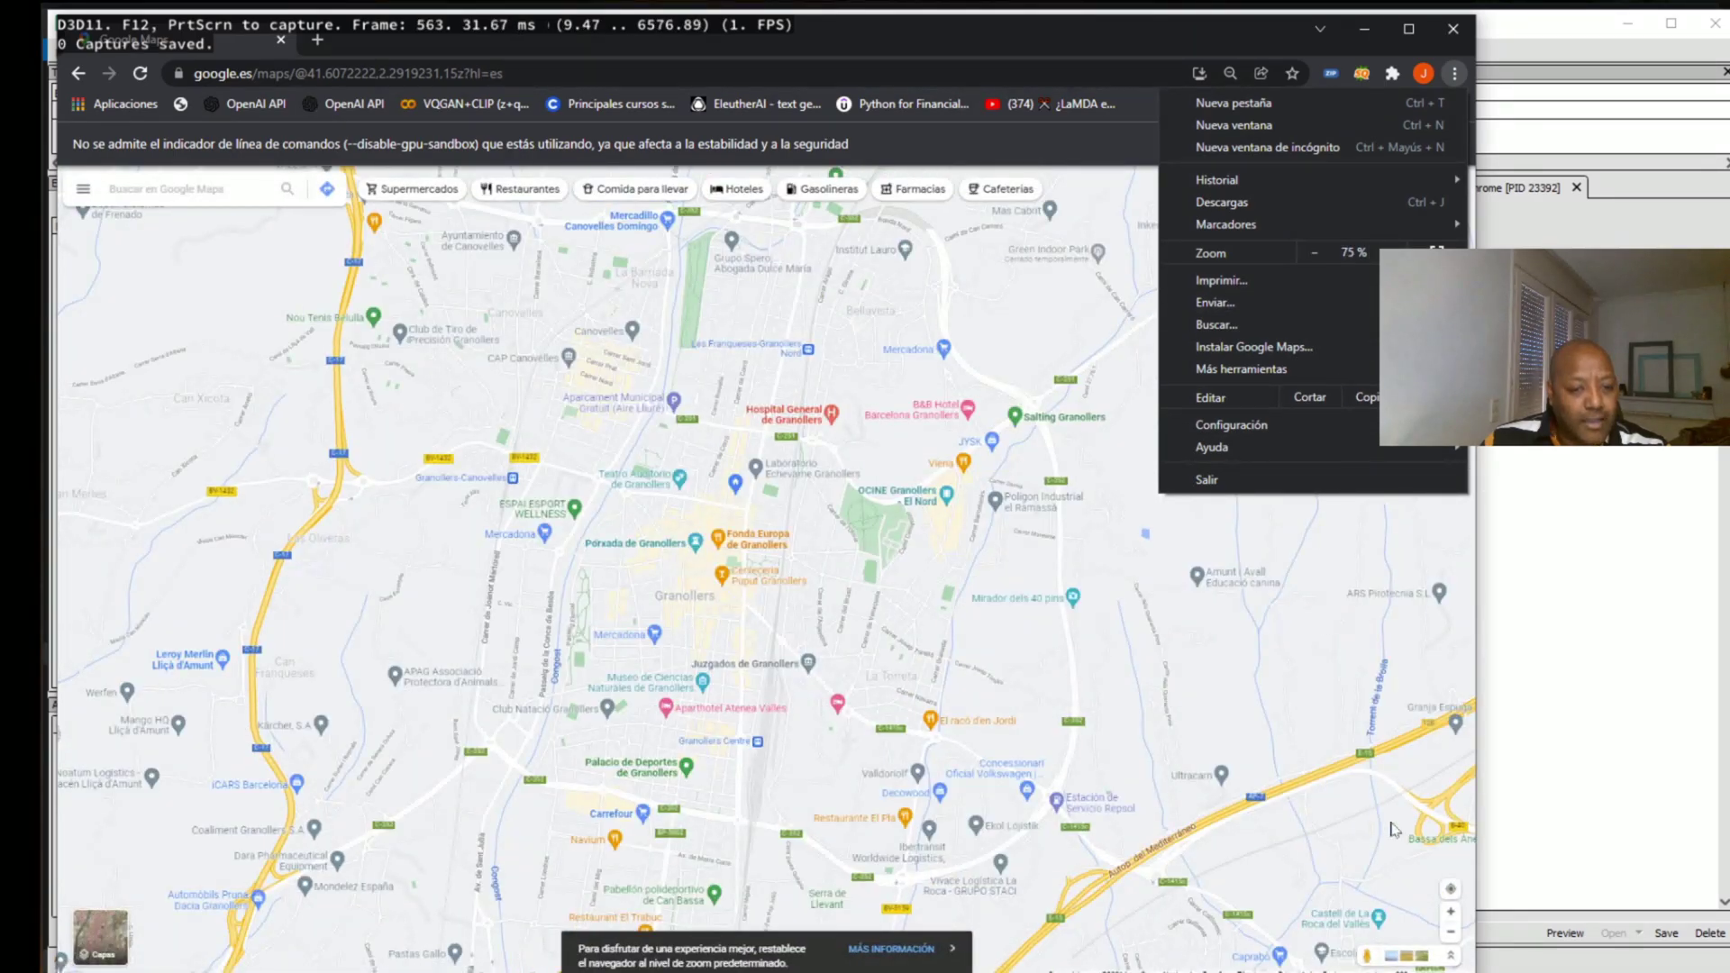
# Switch to Satellite imagery and show the Granollers hospital area in 3D.
pyautogui.click(99, 940)
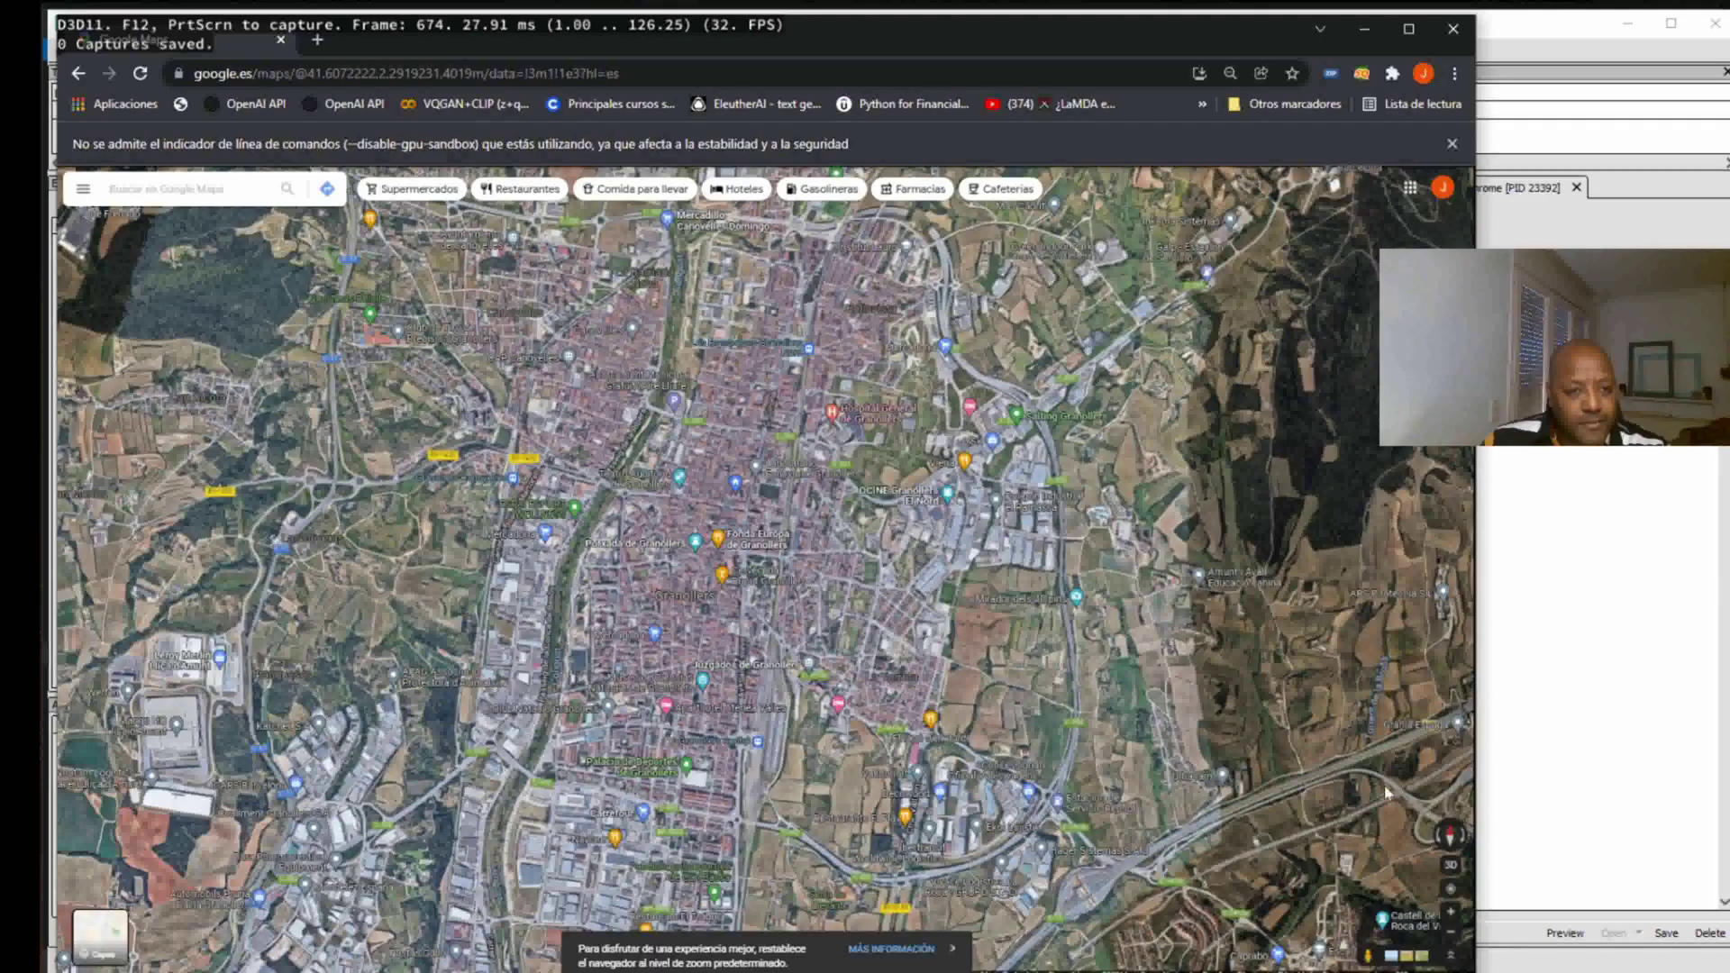
pyautogui.scroll(3, 936, 517)
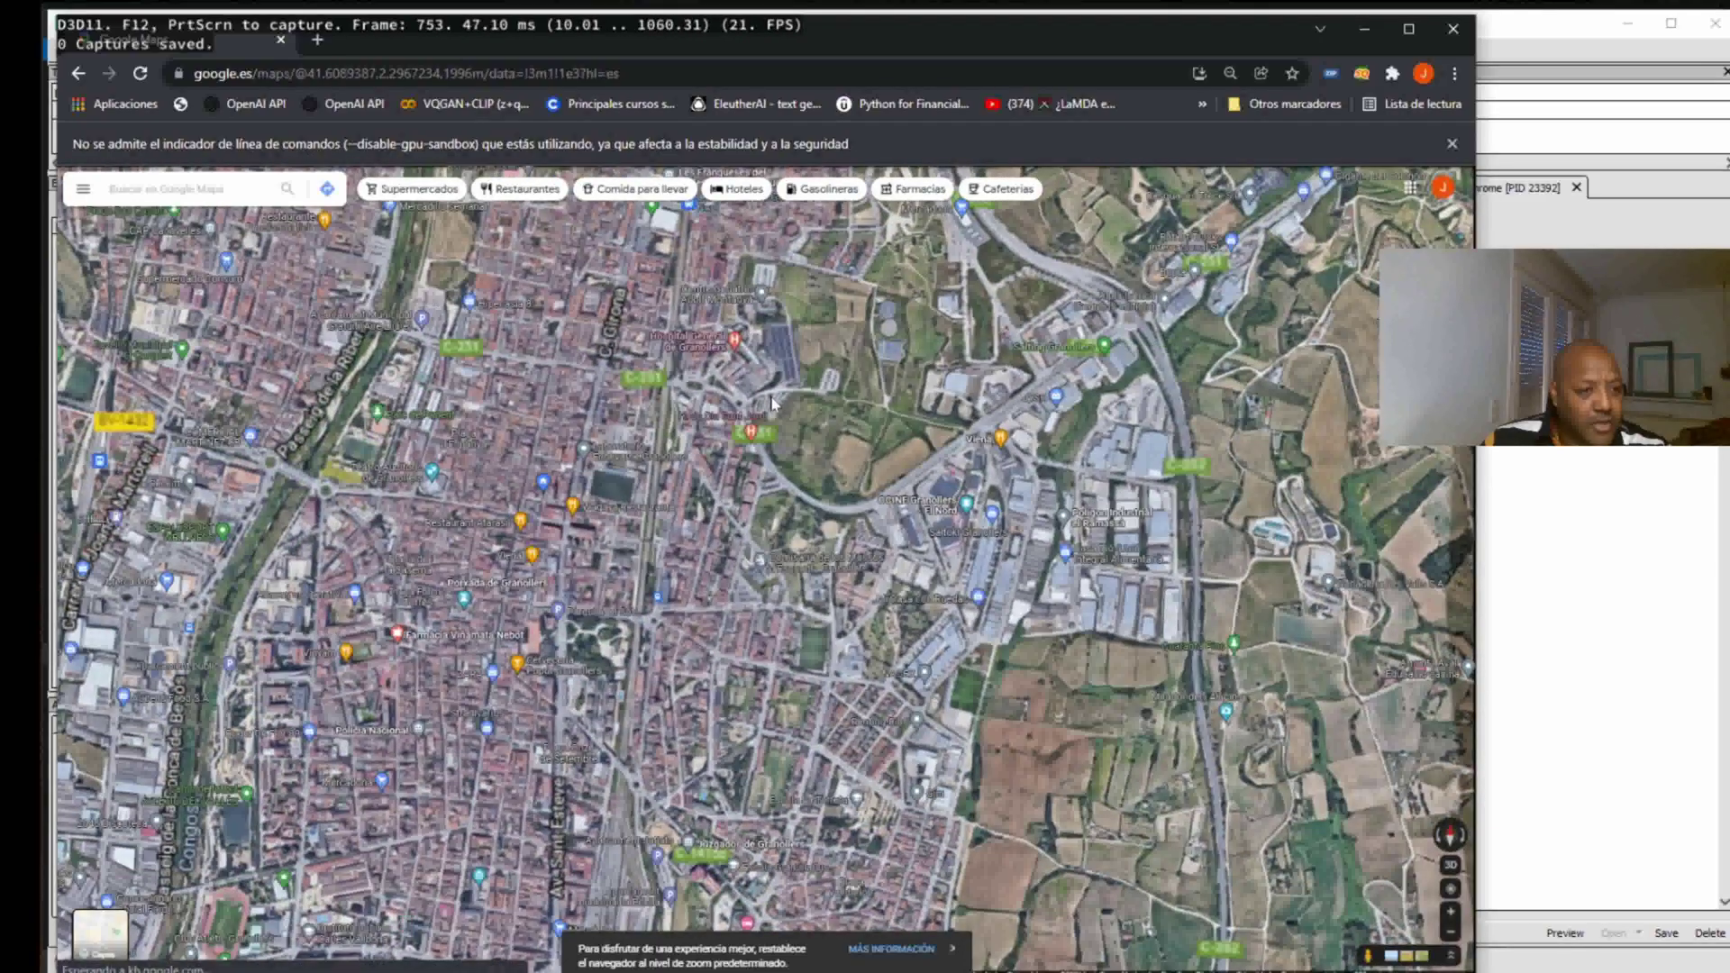
pyautogui.scroll(4, 819, 429)
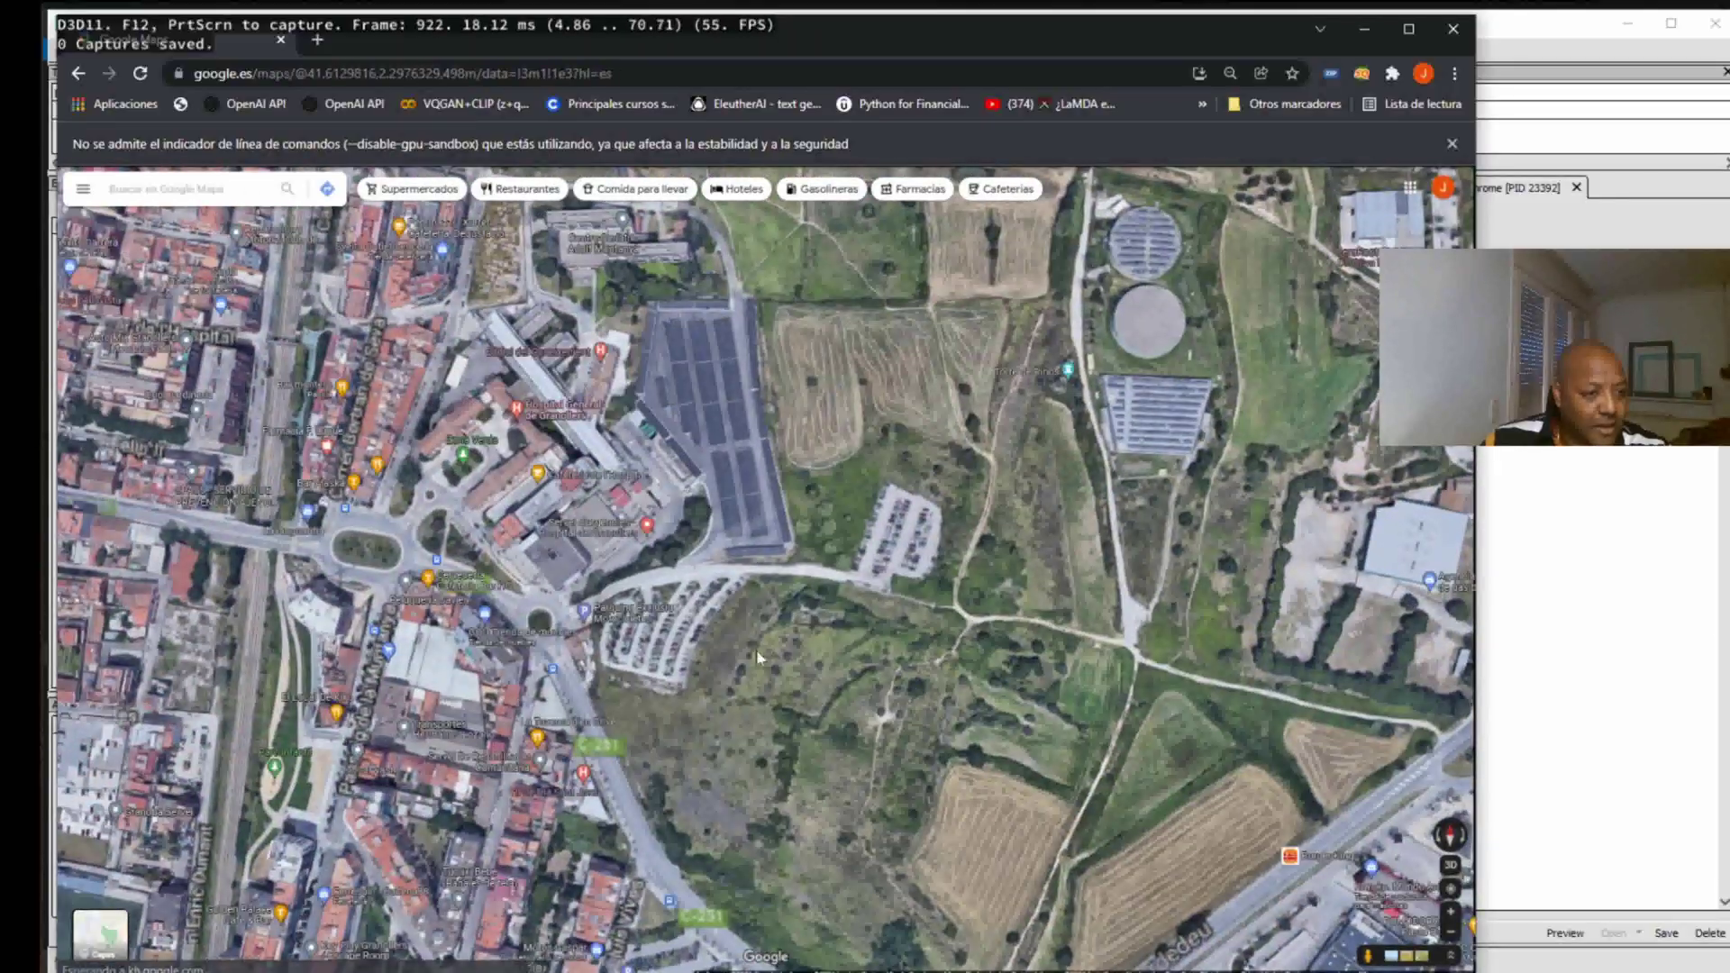
pyautogui.moveTo(756, 649); pyautogui.dragTo(977, 780)
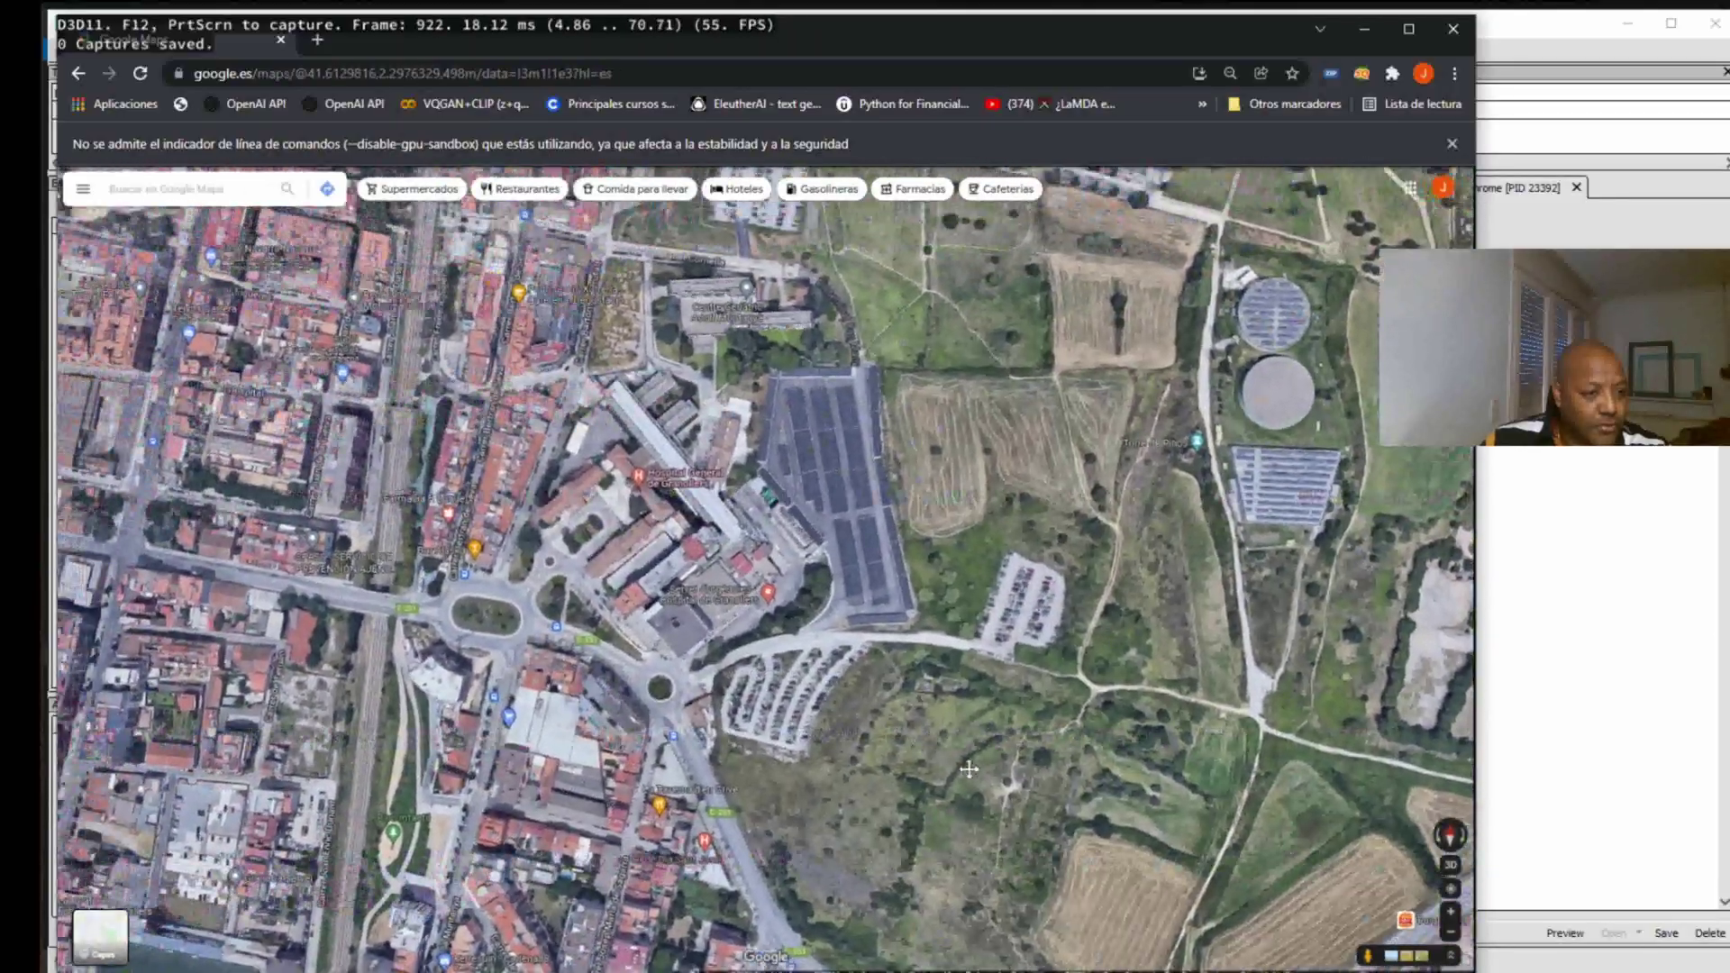
pyautogui.click(1451, 868)
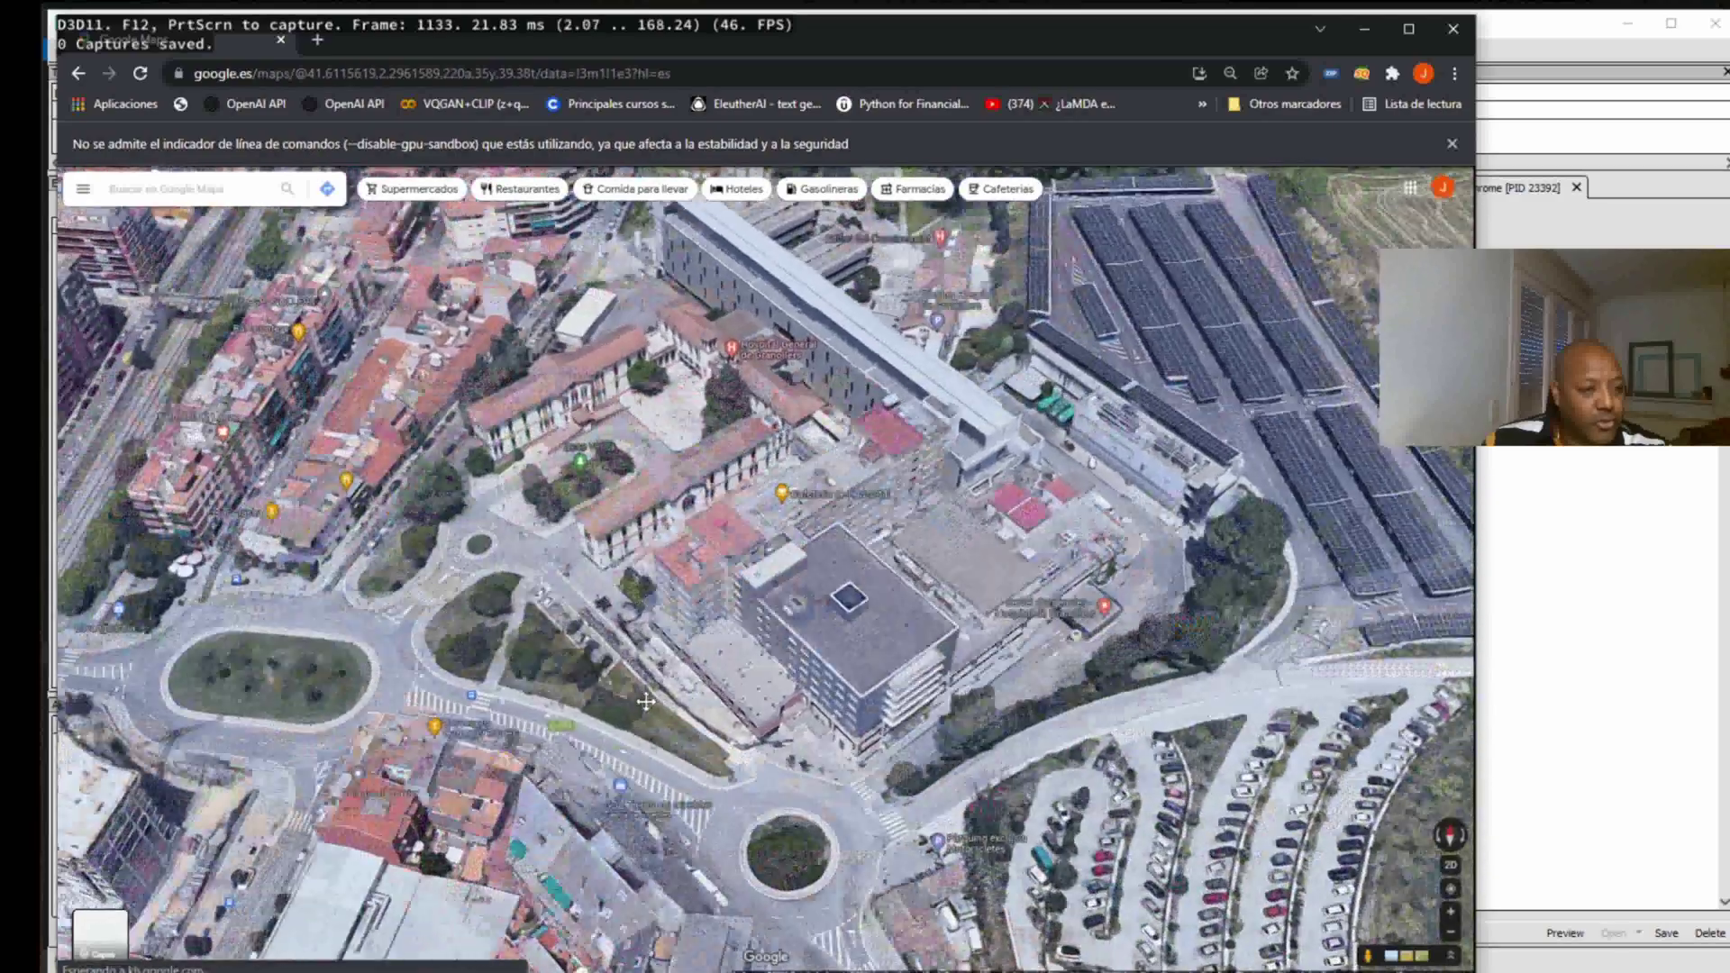
pyautogui.moveTo(486, 513)
pyautogui.mouseDown()
pyautogui.moveTo(787, 689)
pyautogui.moveTo(781, 820)
pyautogui.mouseUp()
pyautogui.scroll(2, 788, 689)
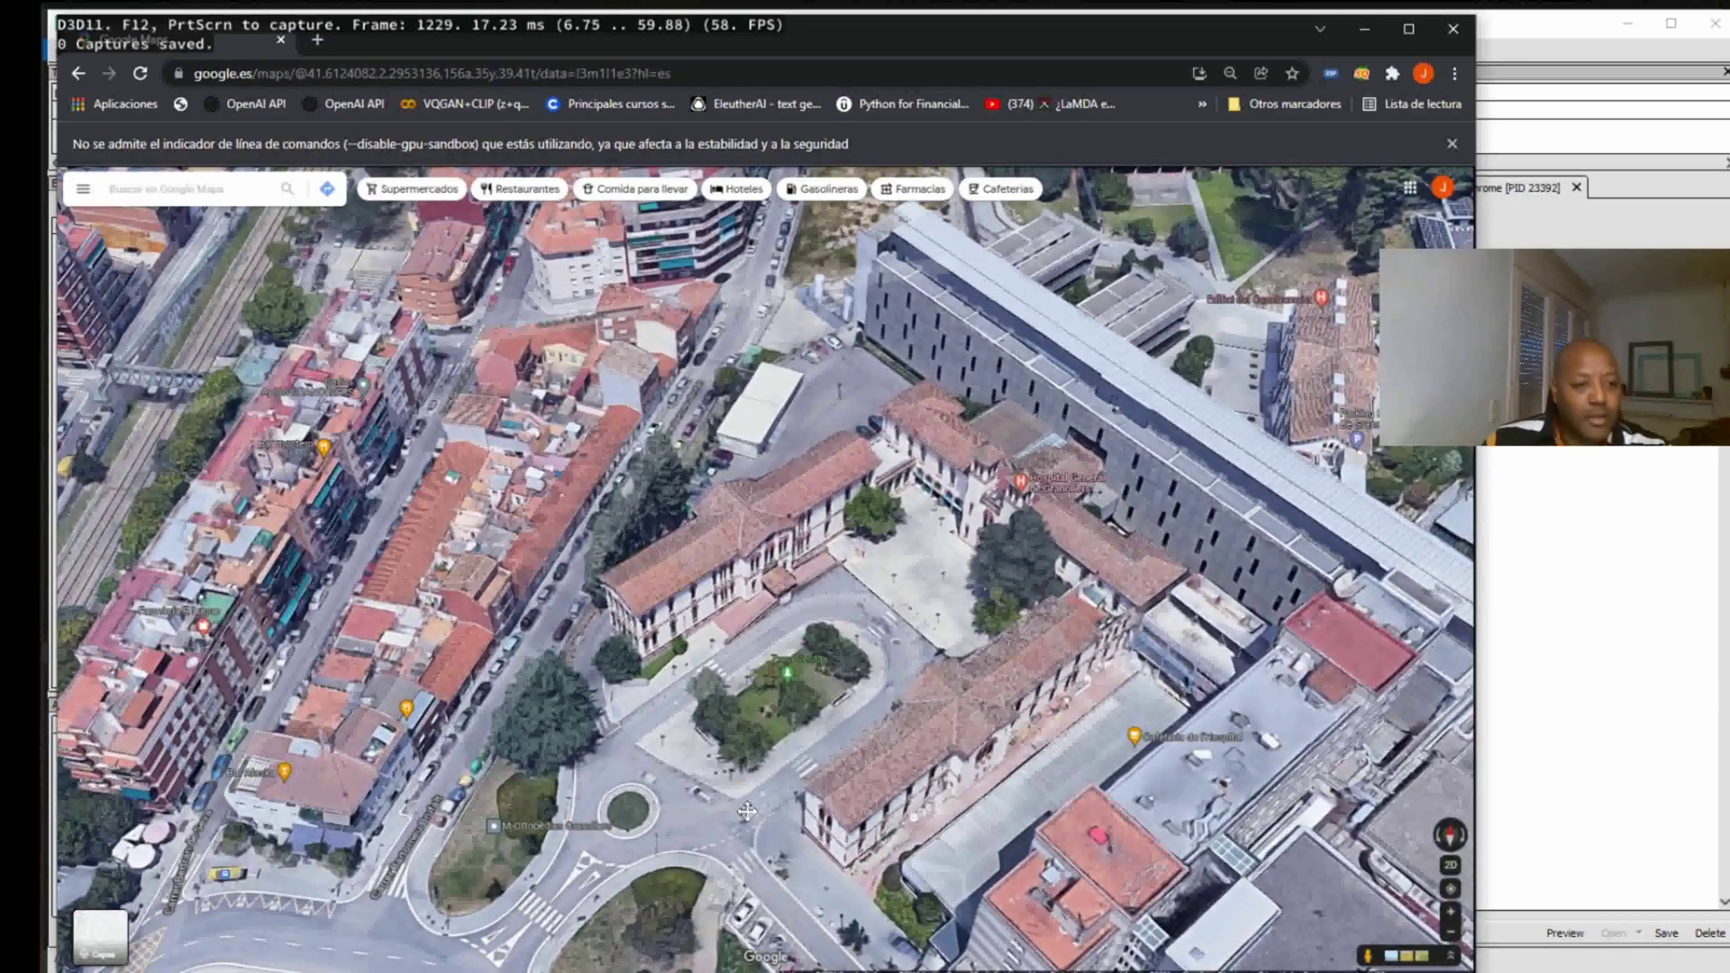
# Reduce Chrome's page zoom to 25% and return to RenderDoc.
pyautogui.click(1454, 73)
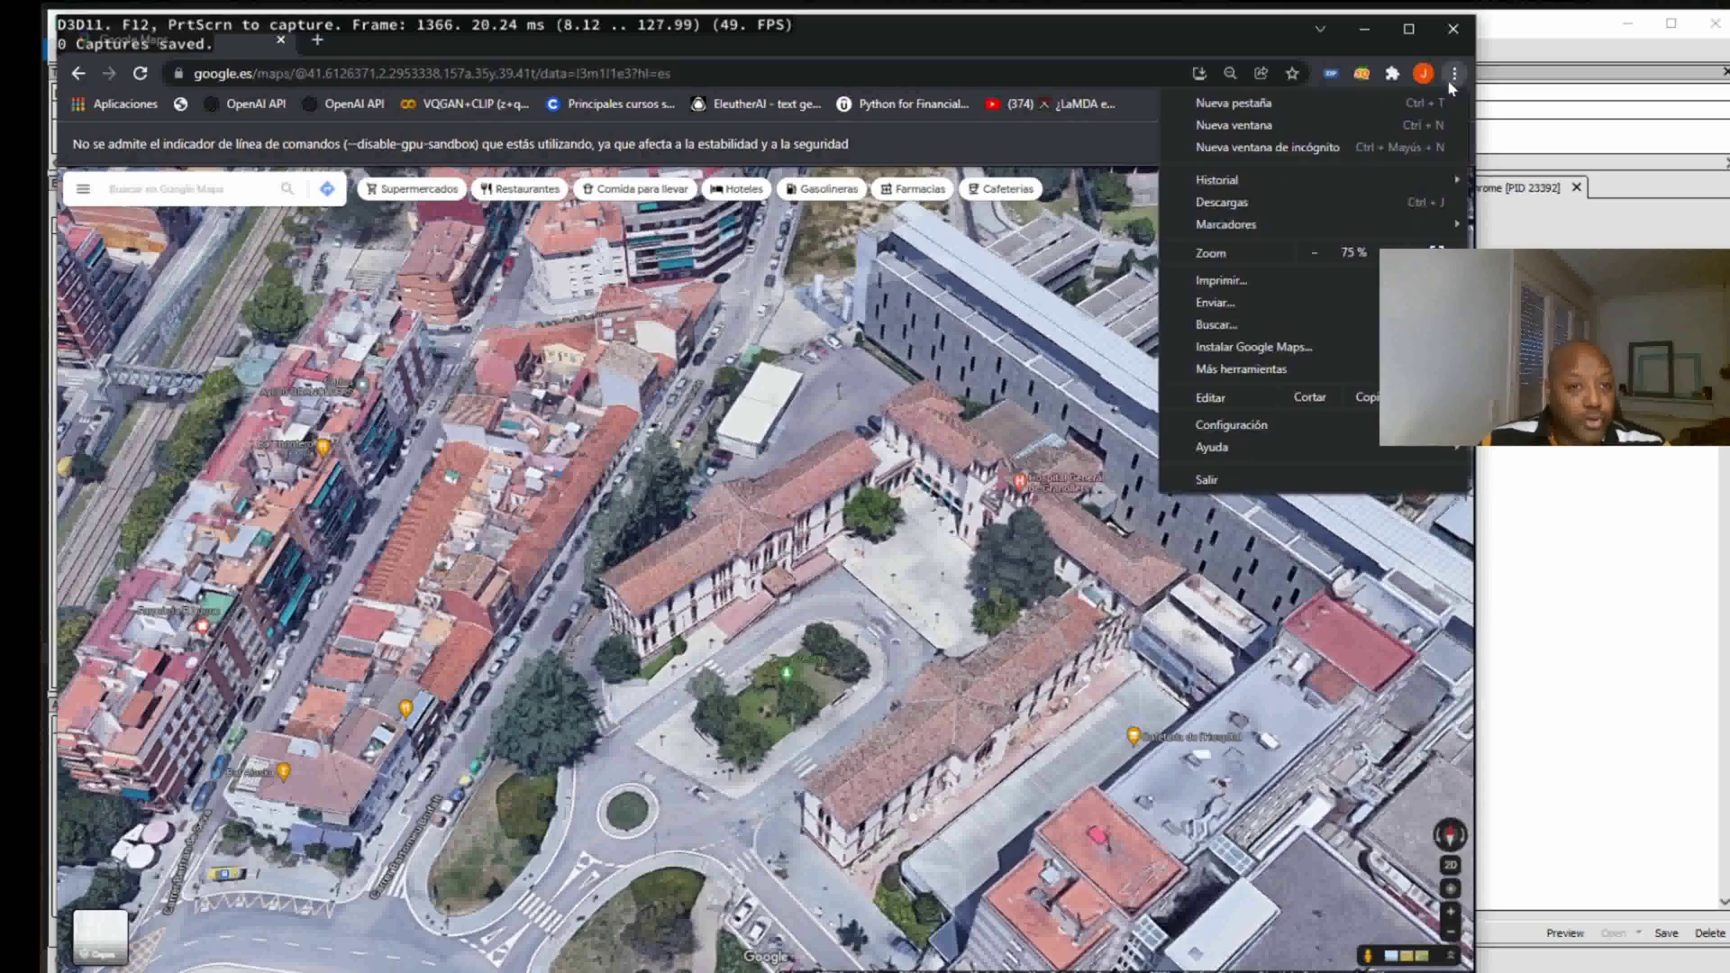
pyautogui.click(1313, 255)
pyautogui.click(1313, 255)
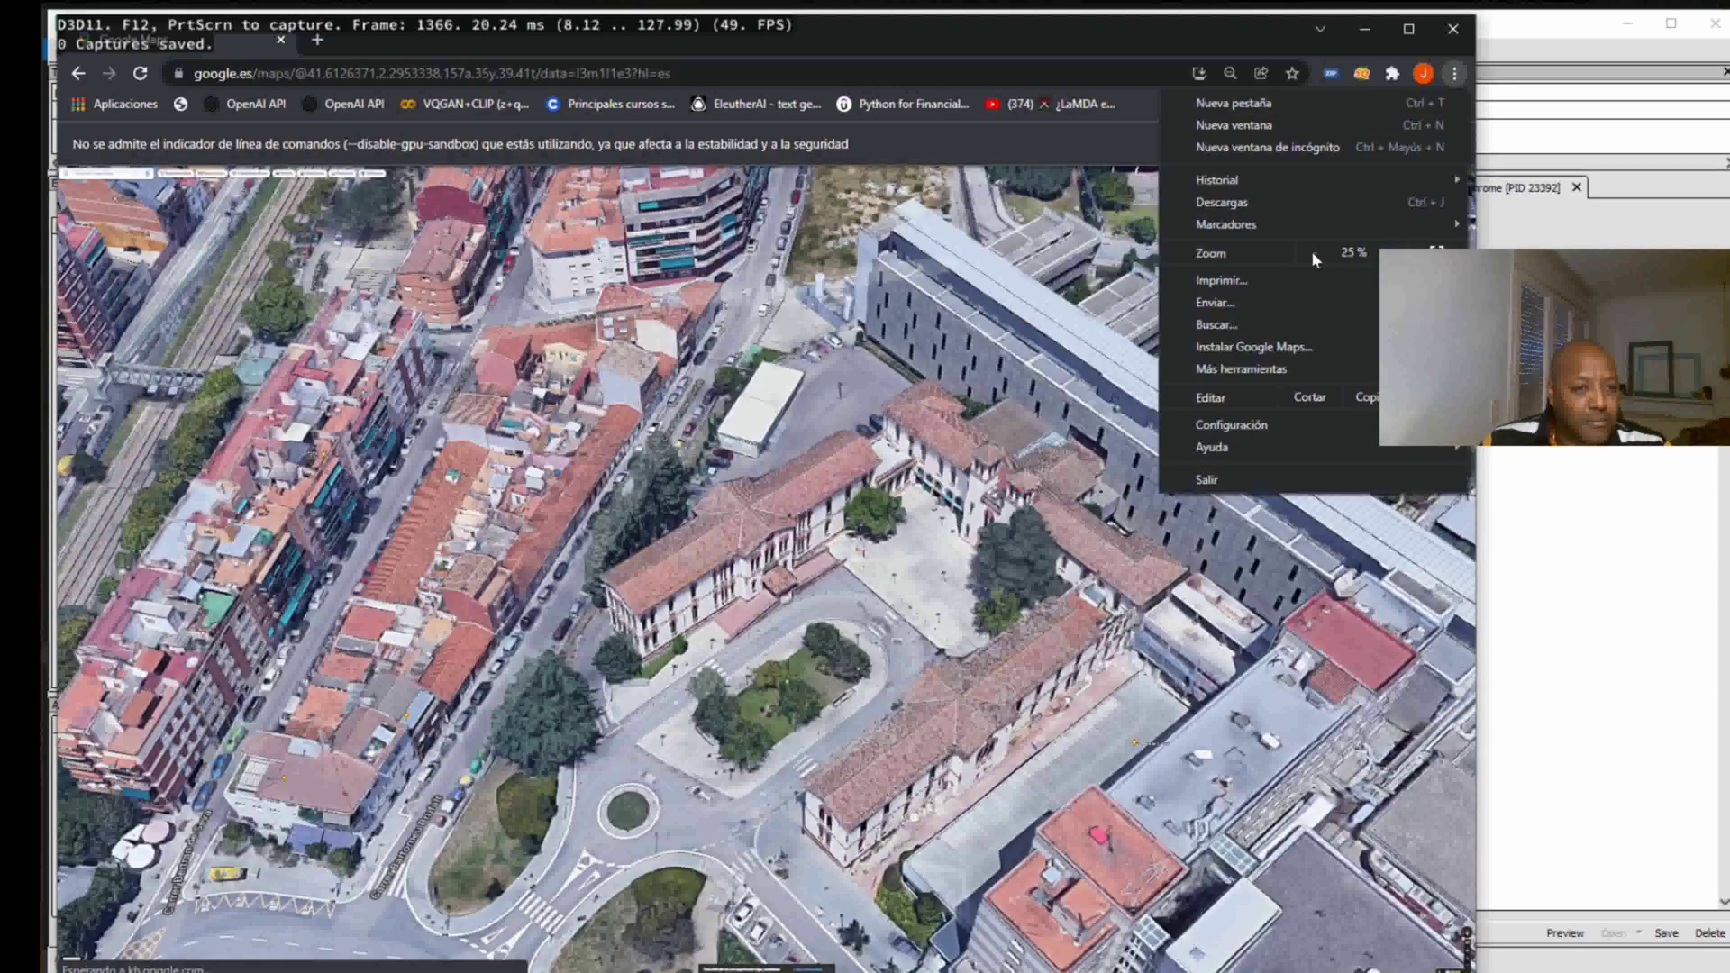
pyautogui.click(892, 575)
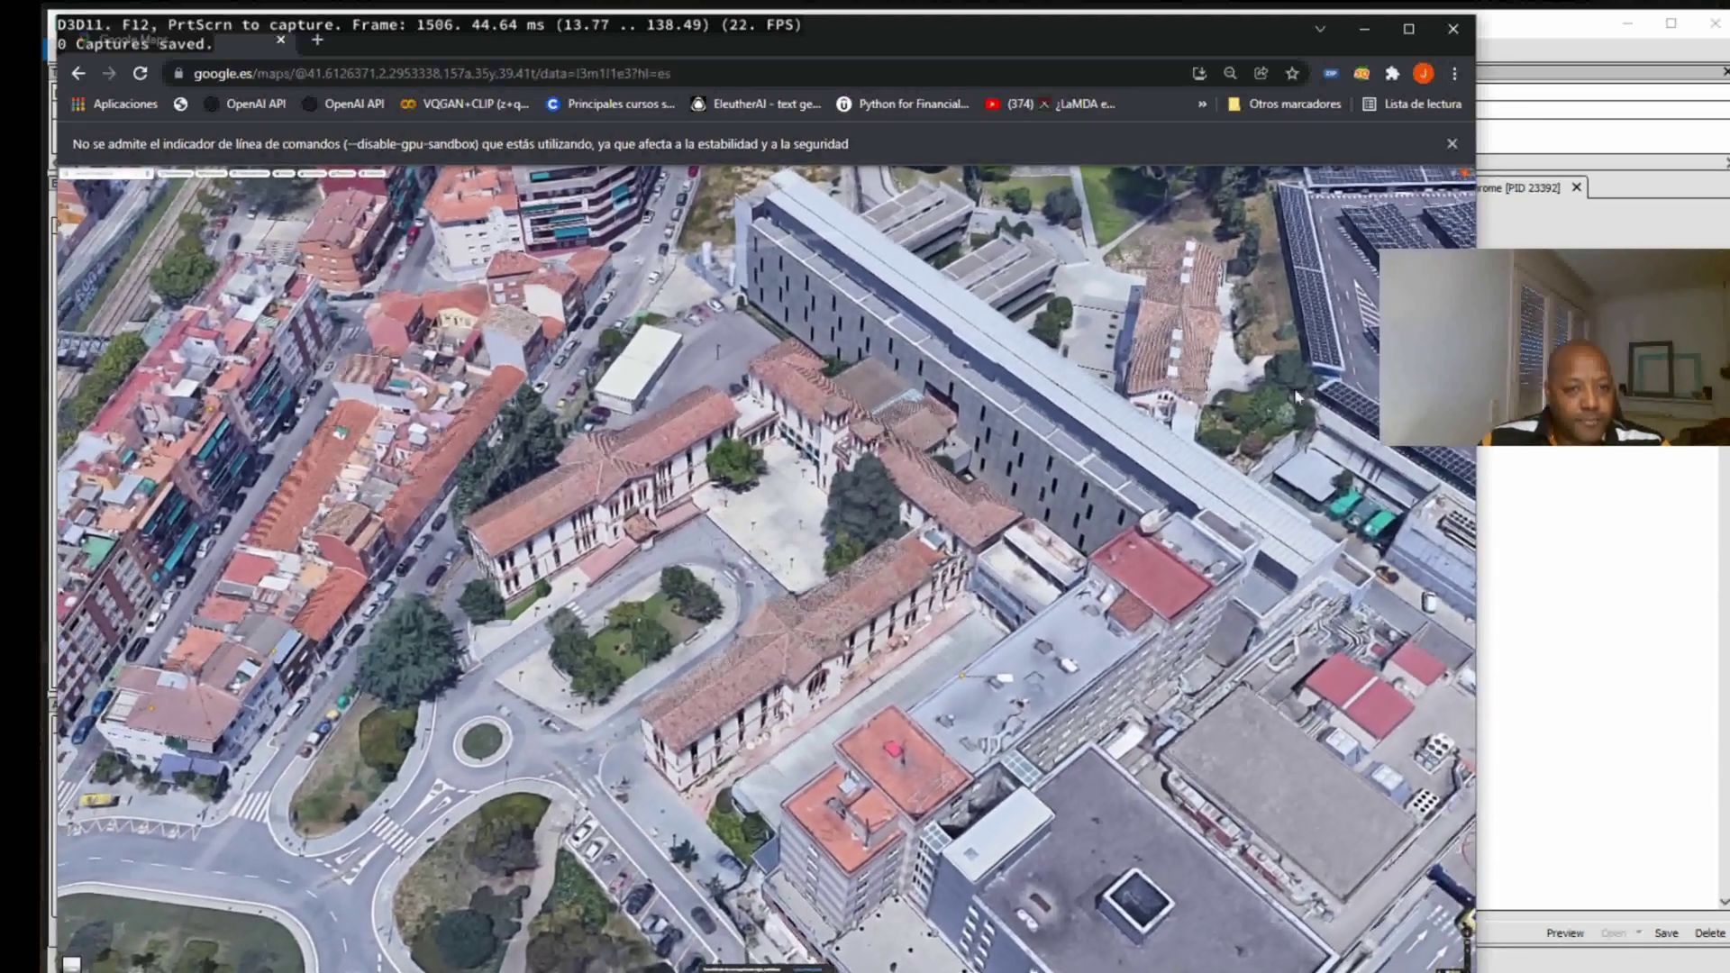
pyautogui.hotkey('alt', 'Tab')
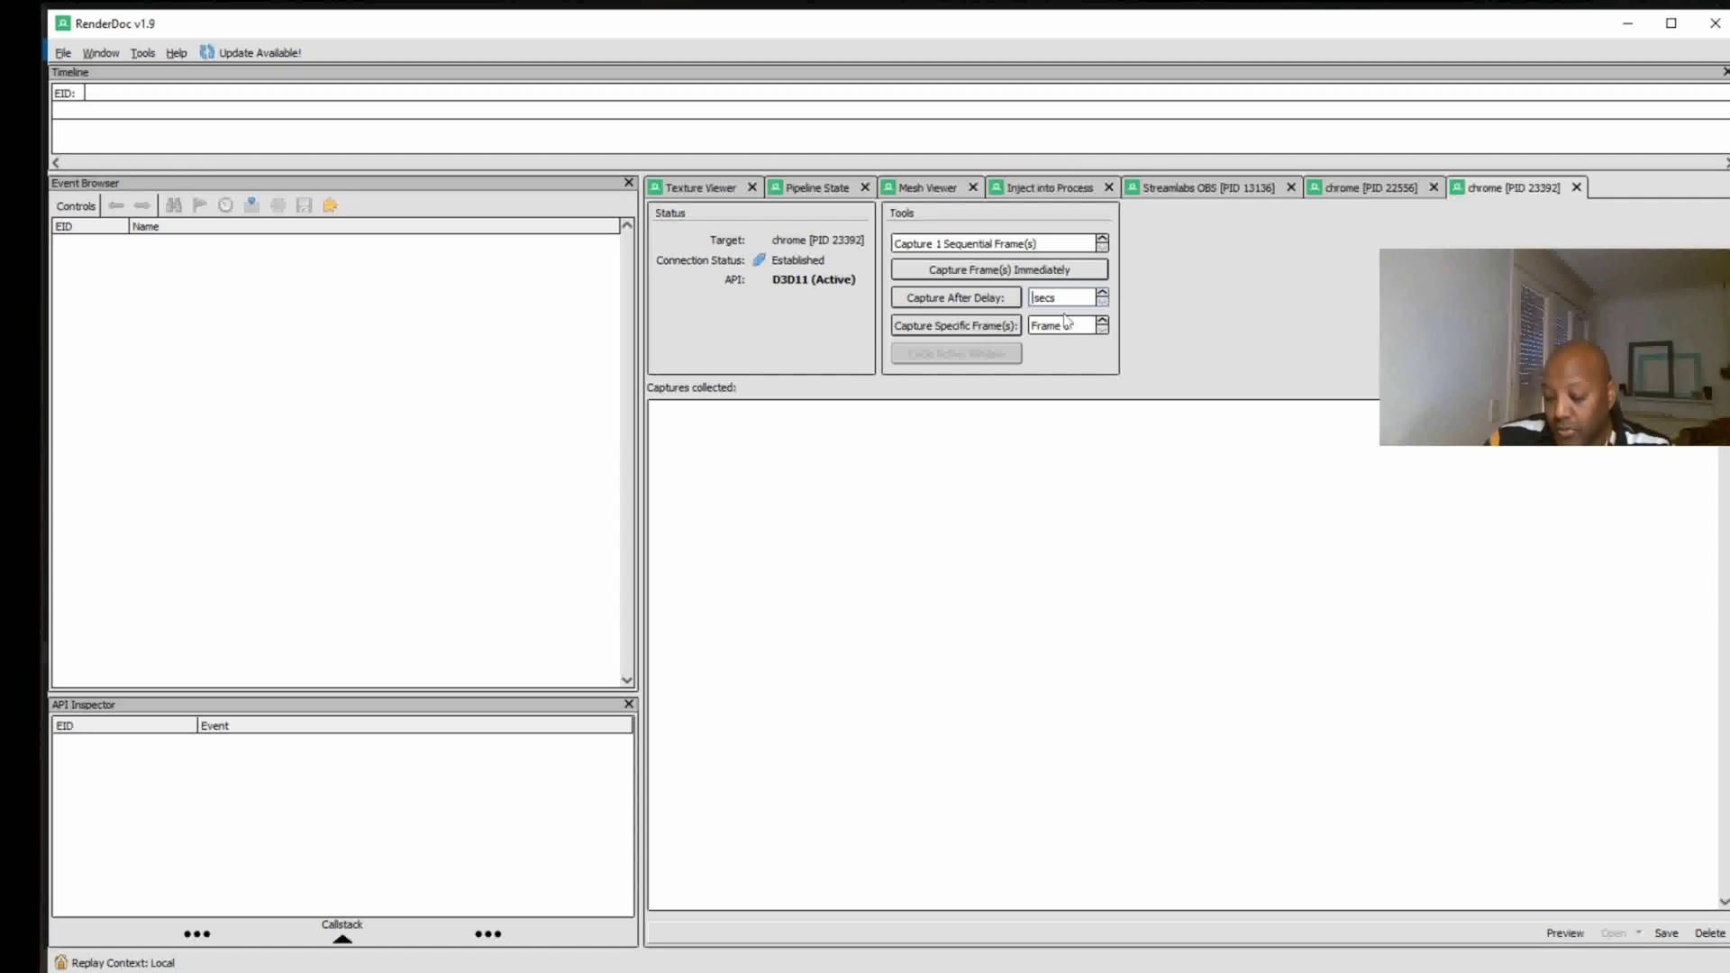
# Set a 5-second capture delay and bring the Chrome map window forward.
pyautogui.write('5')
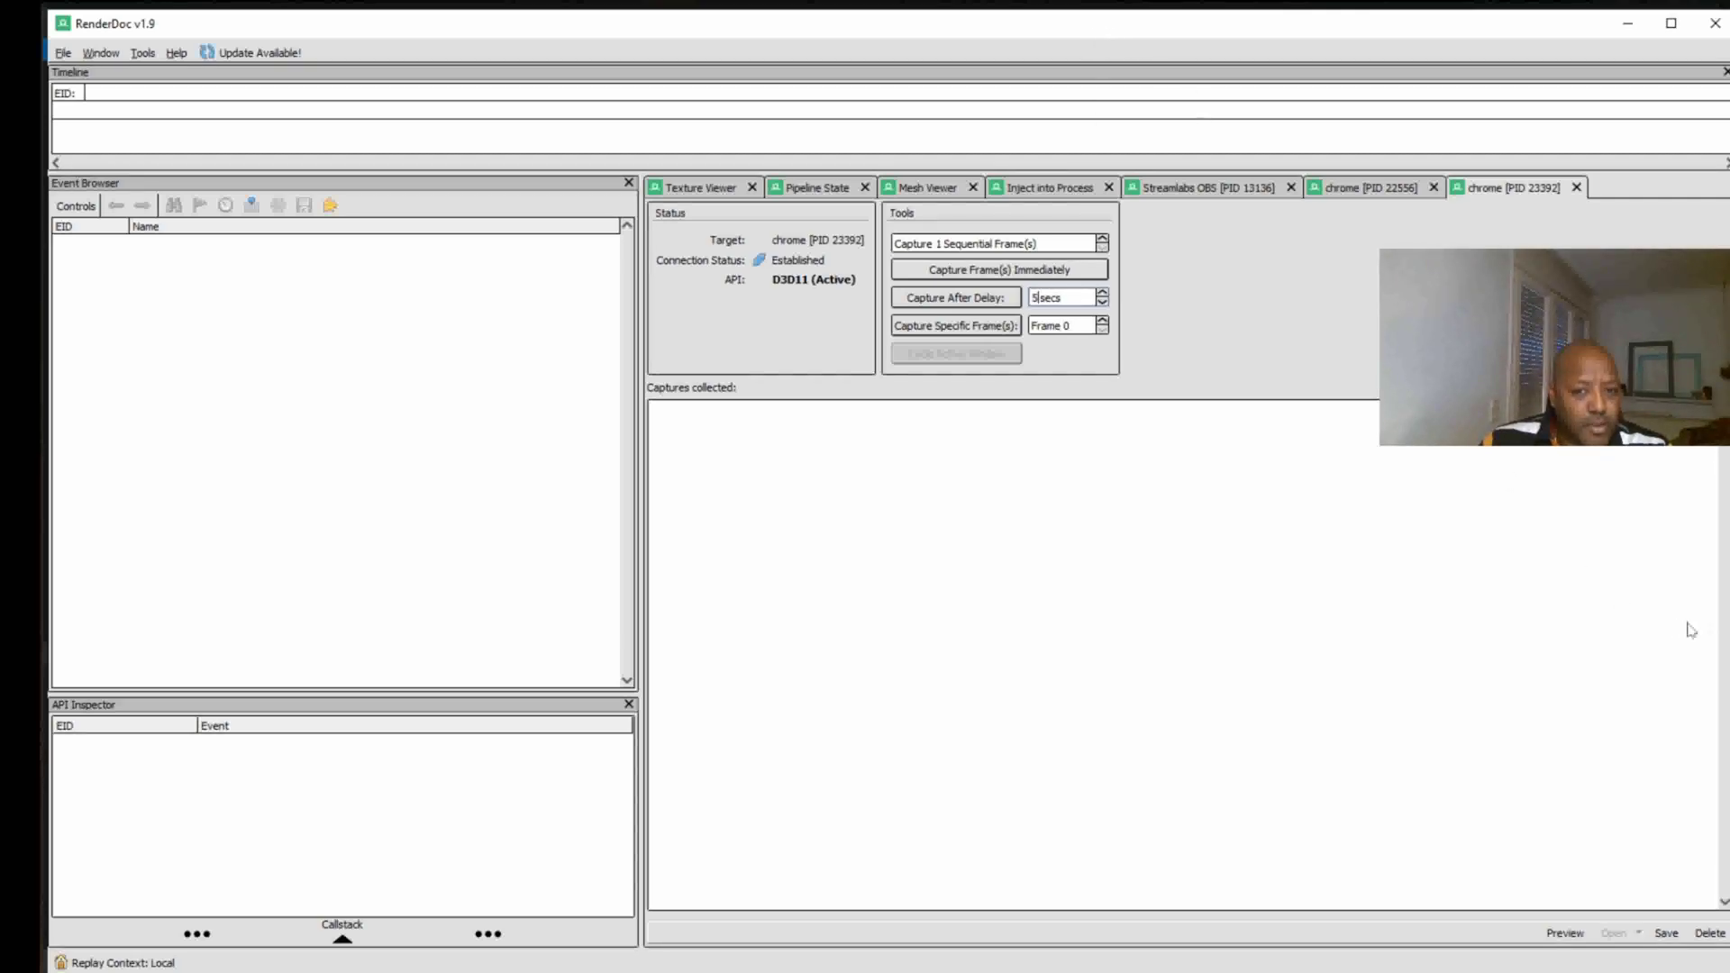
pyautogui.doubleClick(1472, 25)
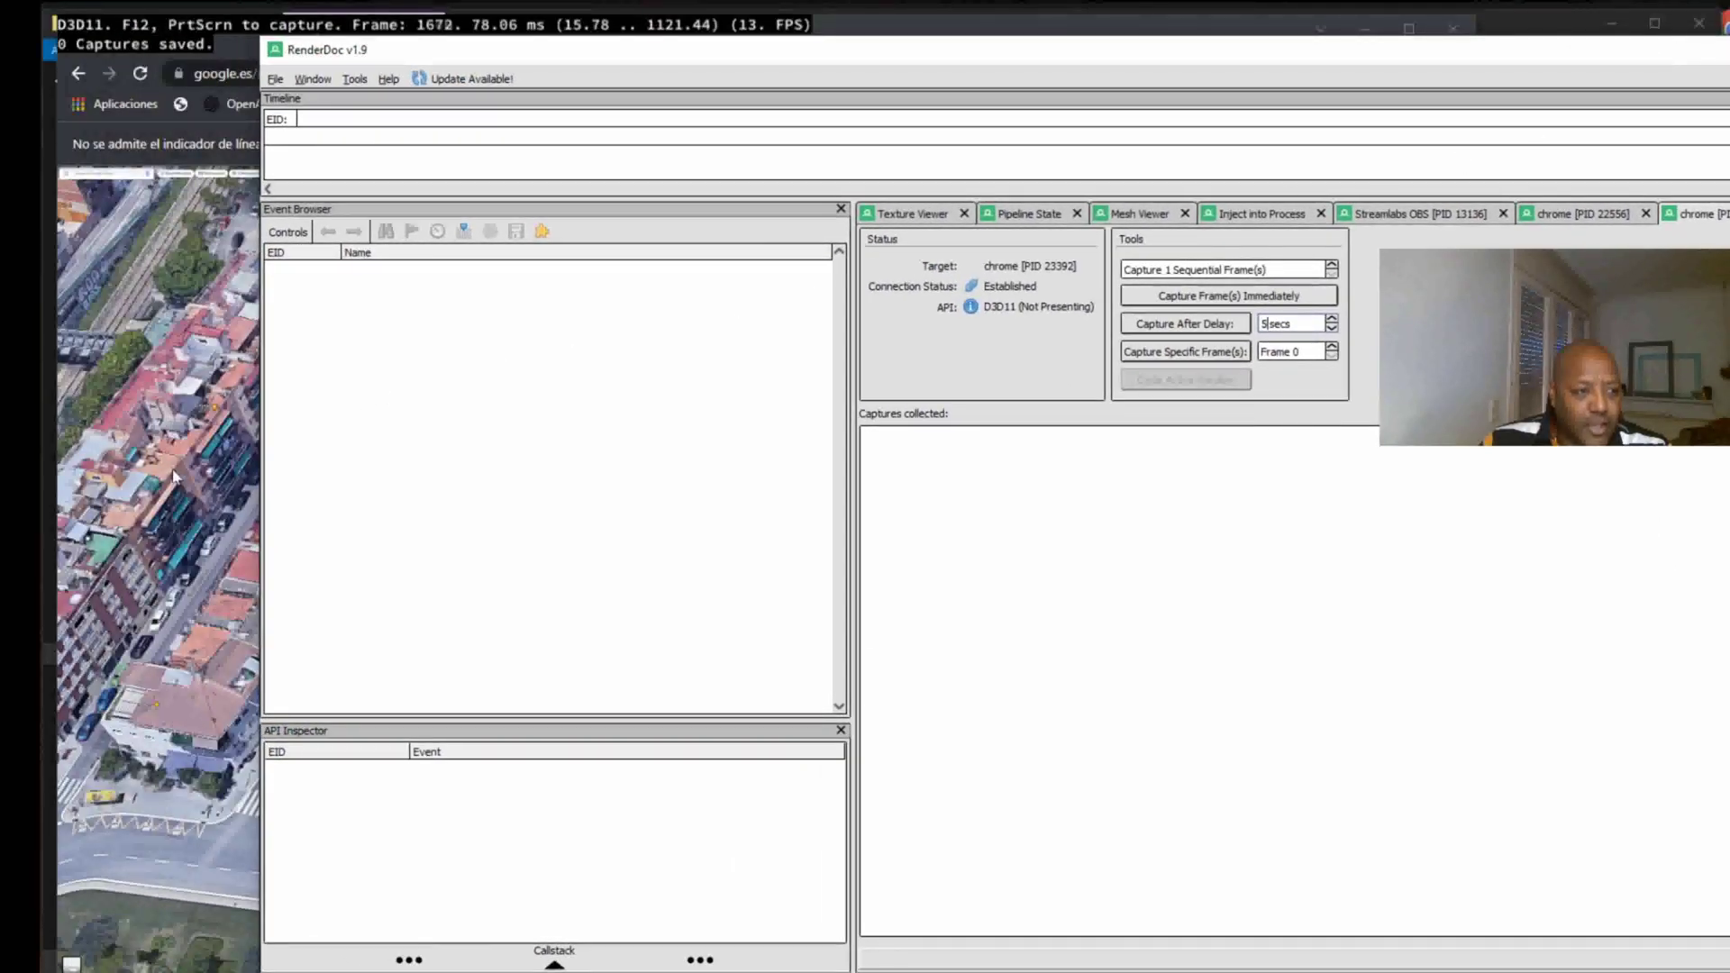
pyautogui.click(174, 476)
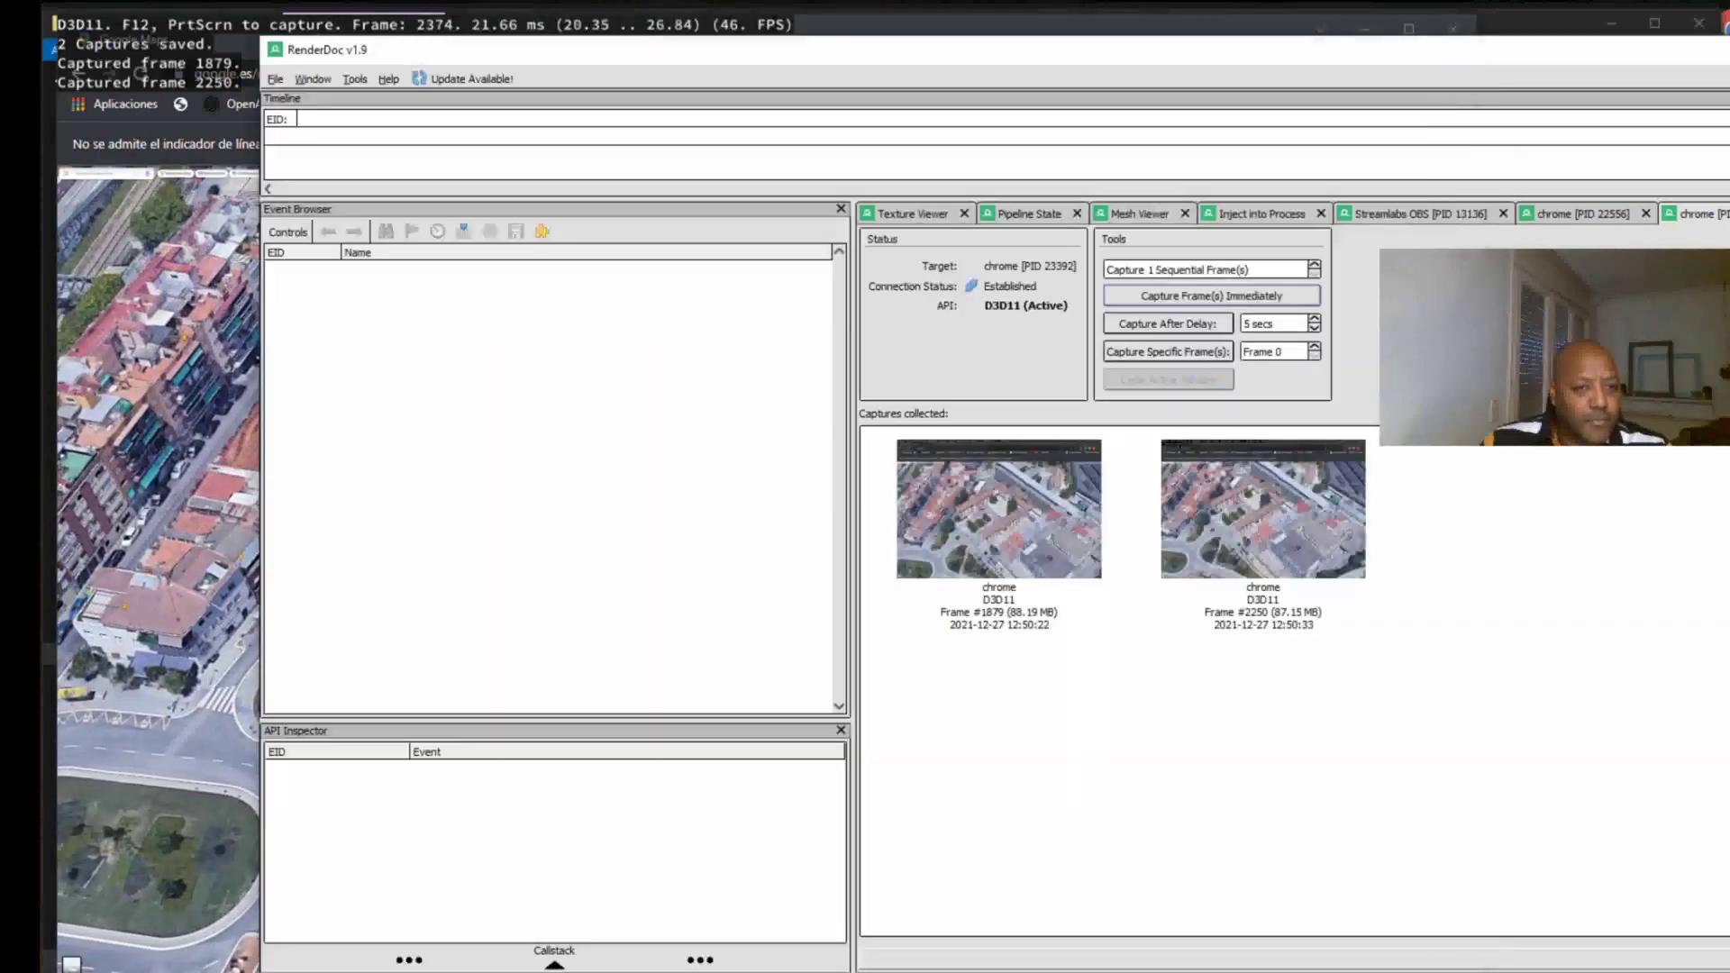
# Capture frames of the 3D map and select the newest capture, frame 2638.
pyautogui.click(1146, 336)
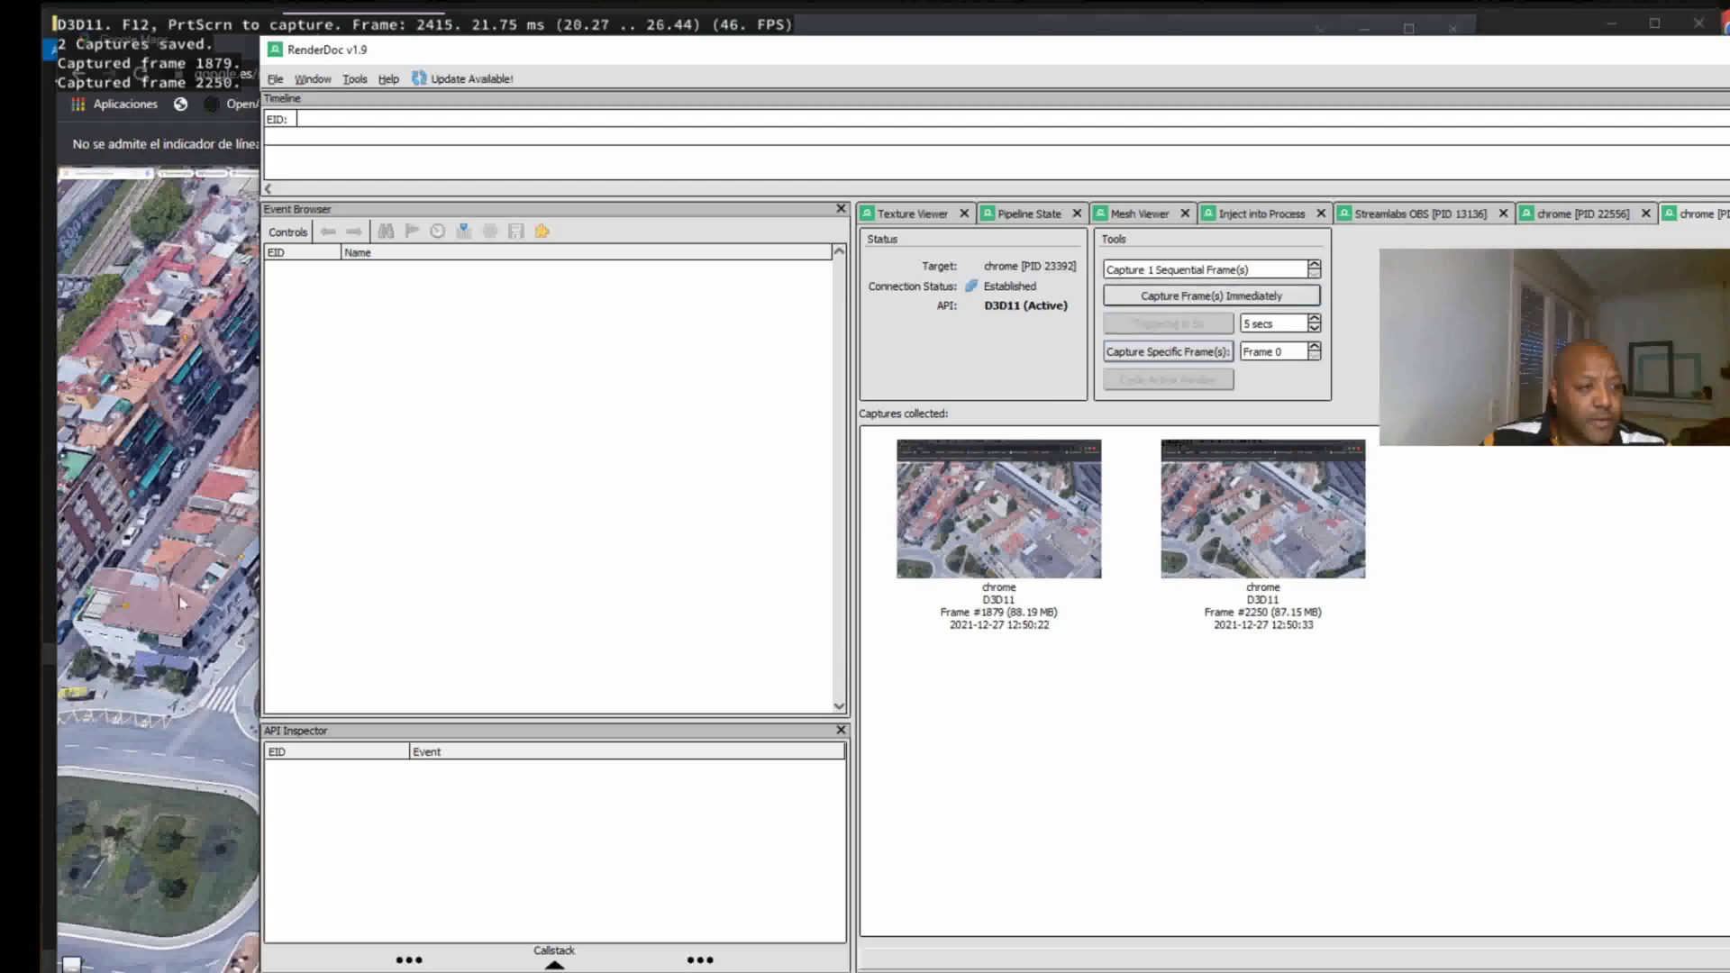
pyautogui.hotkey('alt', 'Tab')
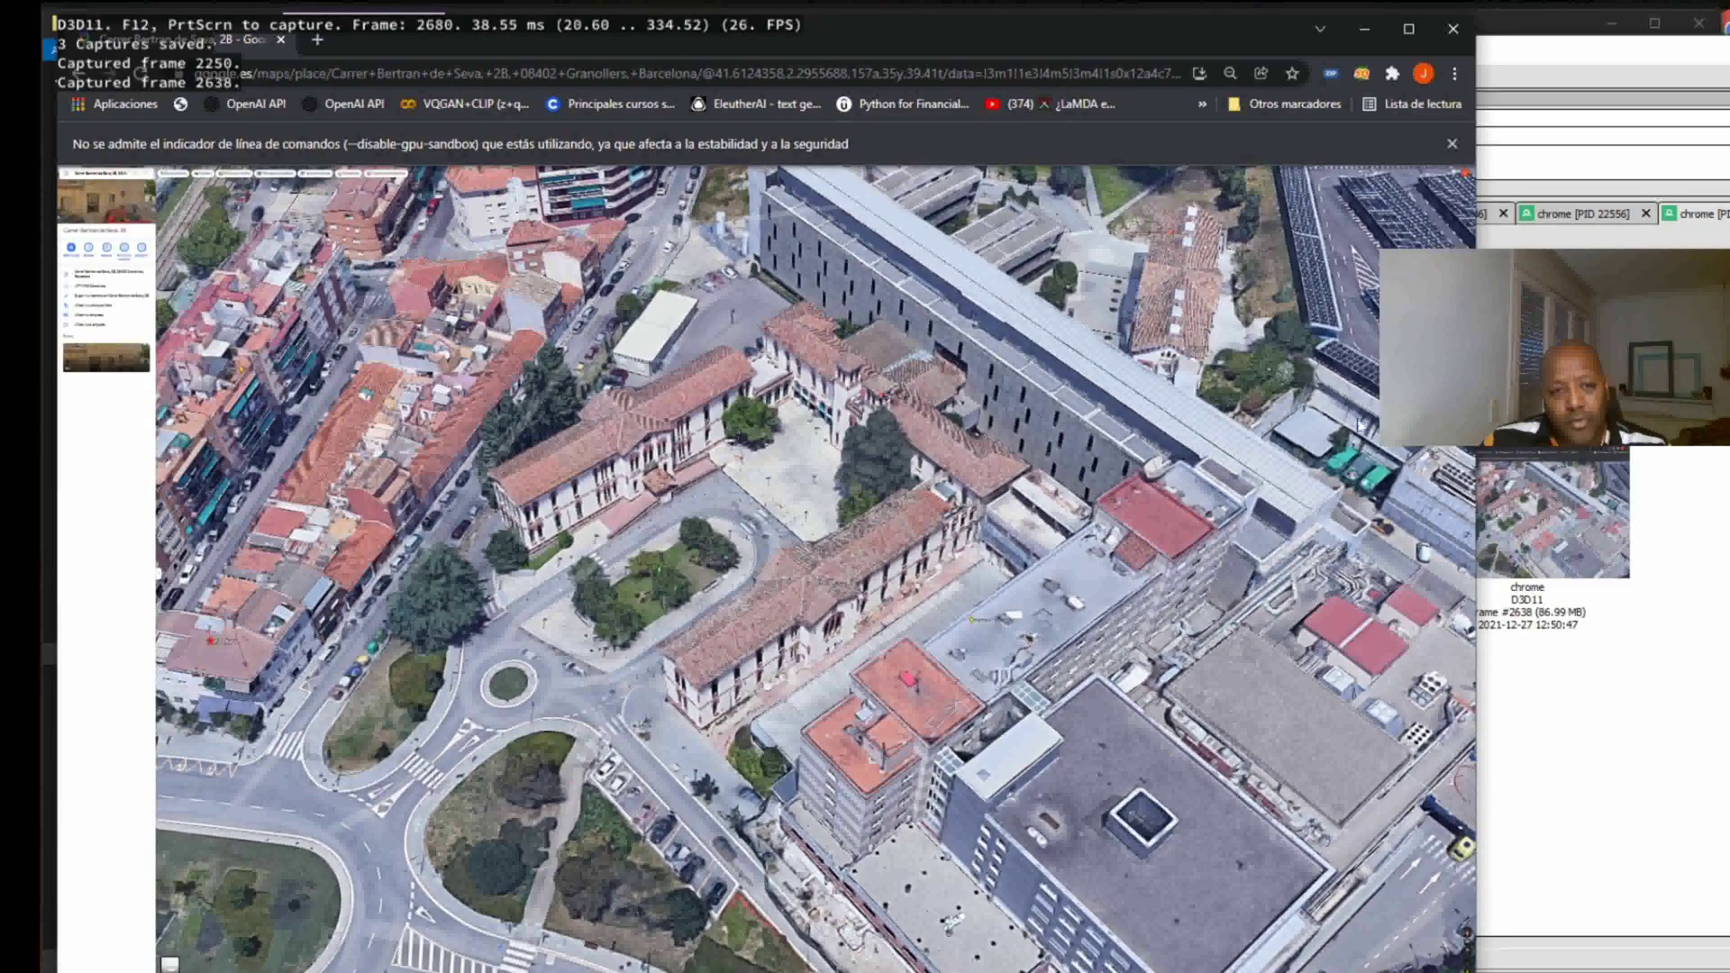
pyautogui.hotkey('alt', 'Tab')
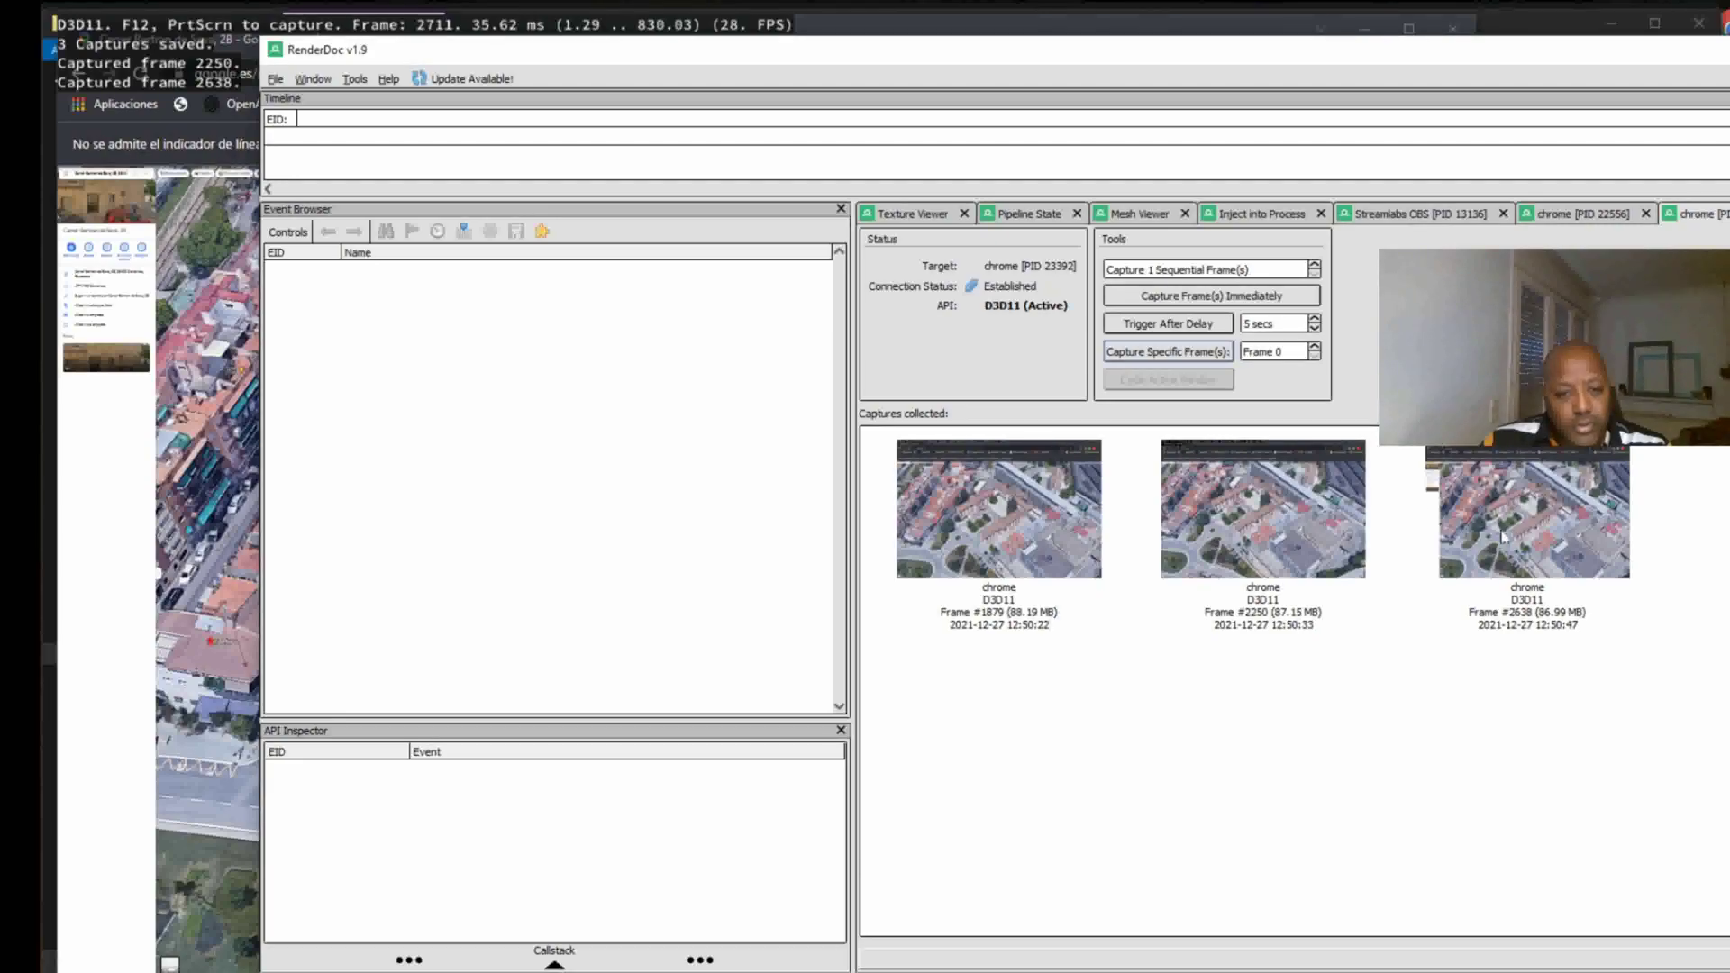
pyautogui.click(1502, 537)
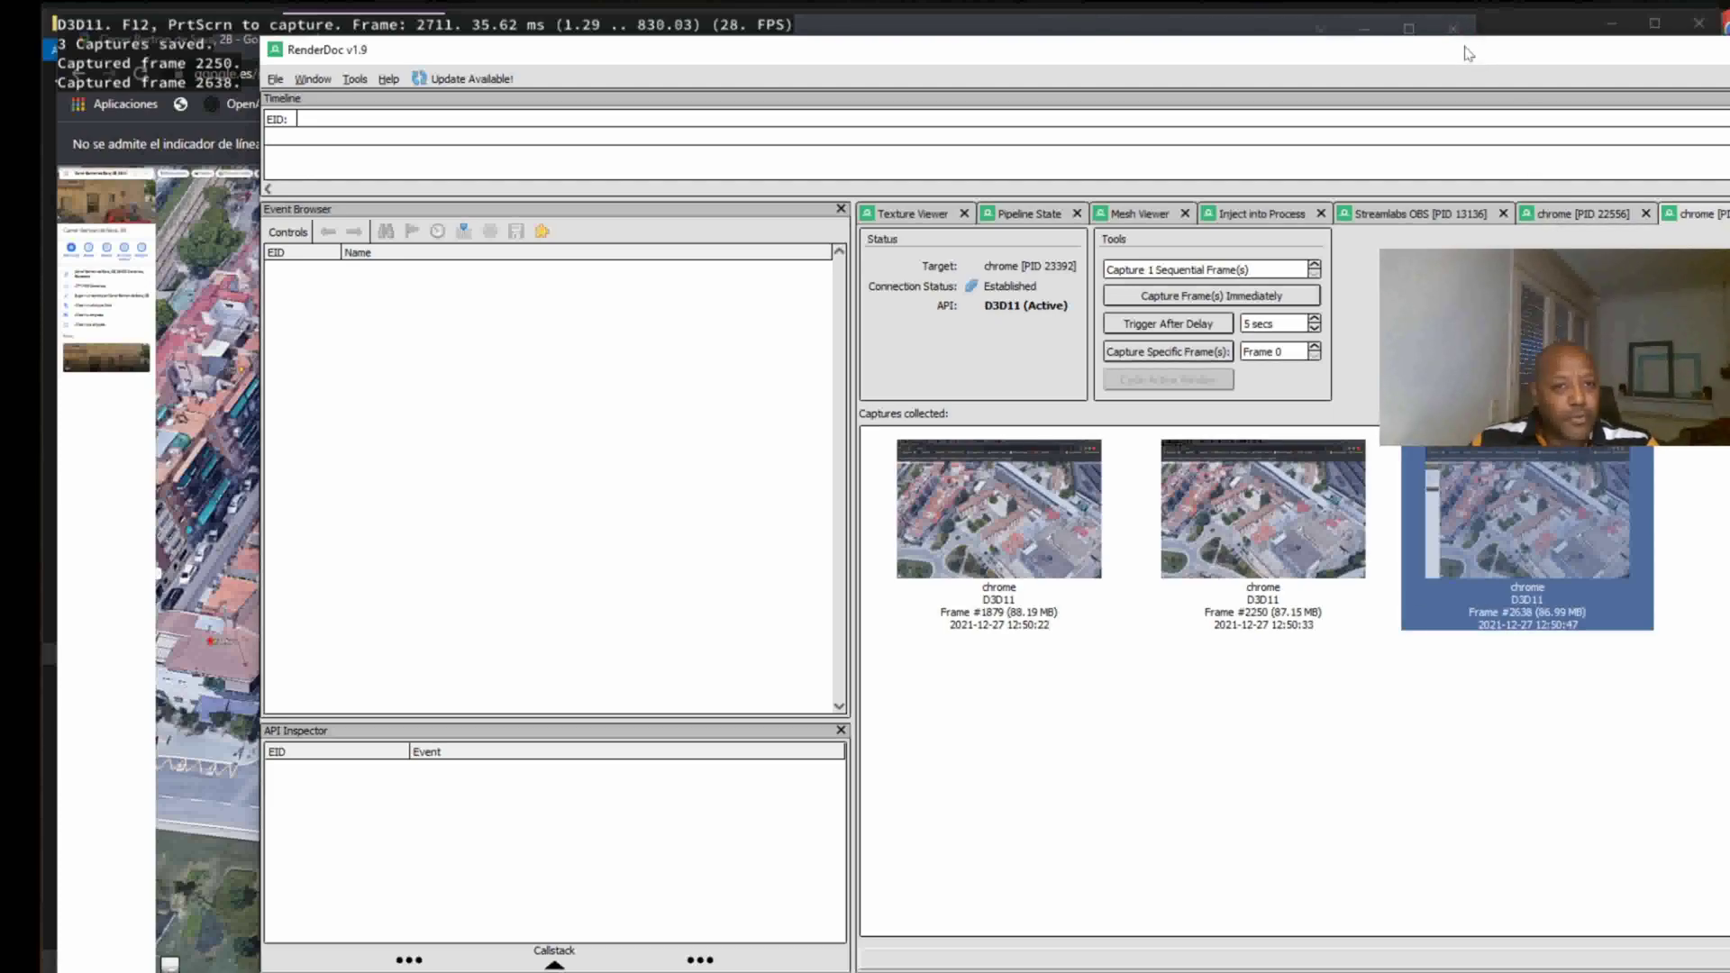
pyautogui.moveTo(1469, 52); pyautogui.dragTo(1272, 46)
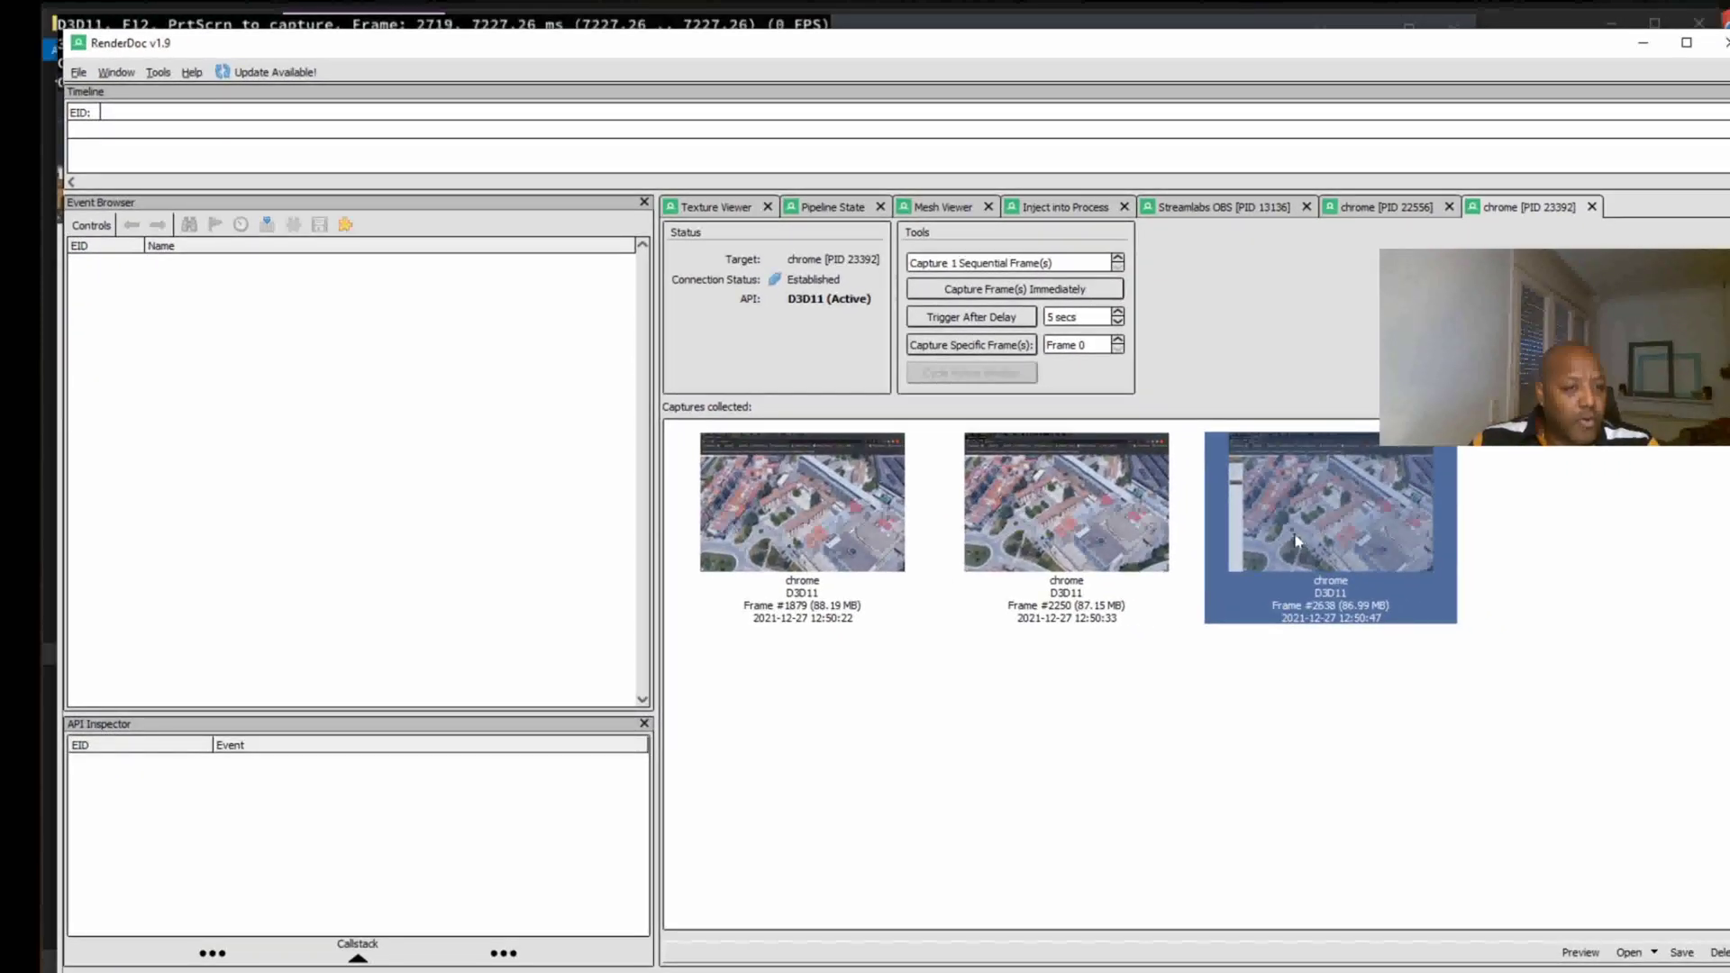
# Load capture Frame #2638 and inspect the calls in Colour Pass #3.
pyautogui.doubleClick(1297, 541)
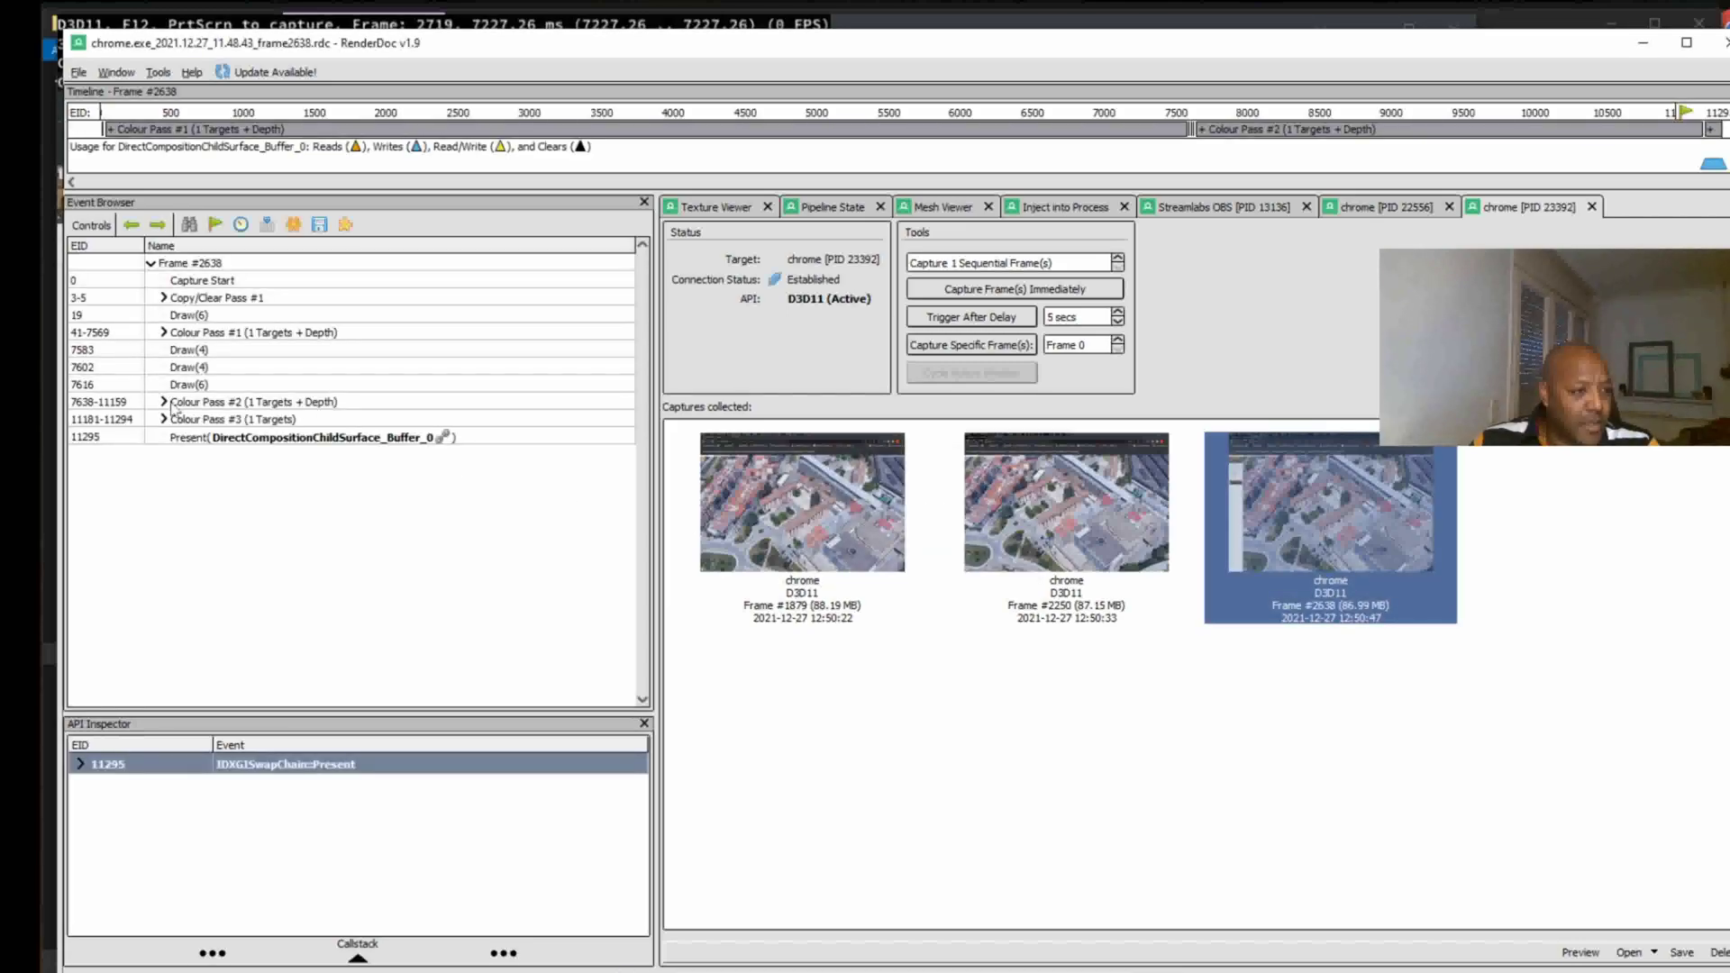
pyautogui.click(207, 419)
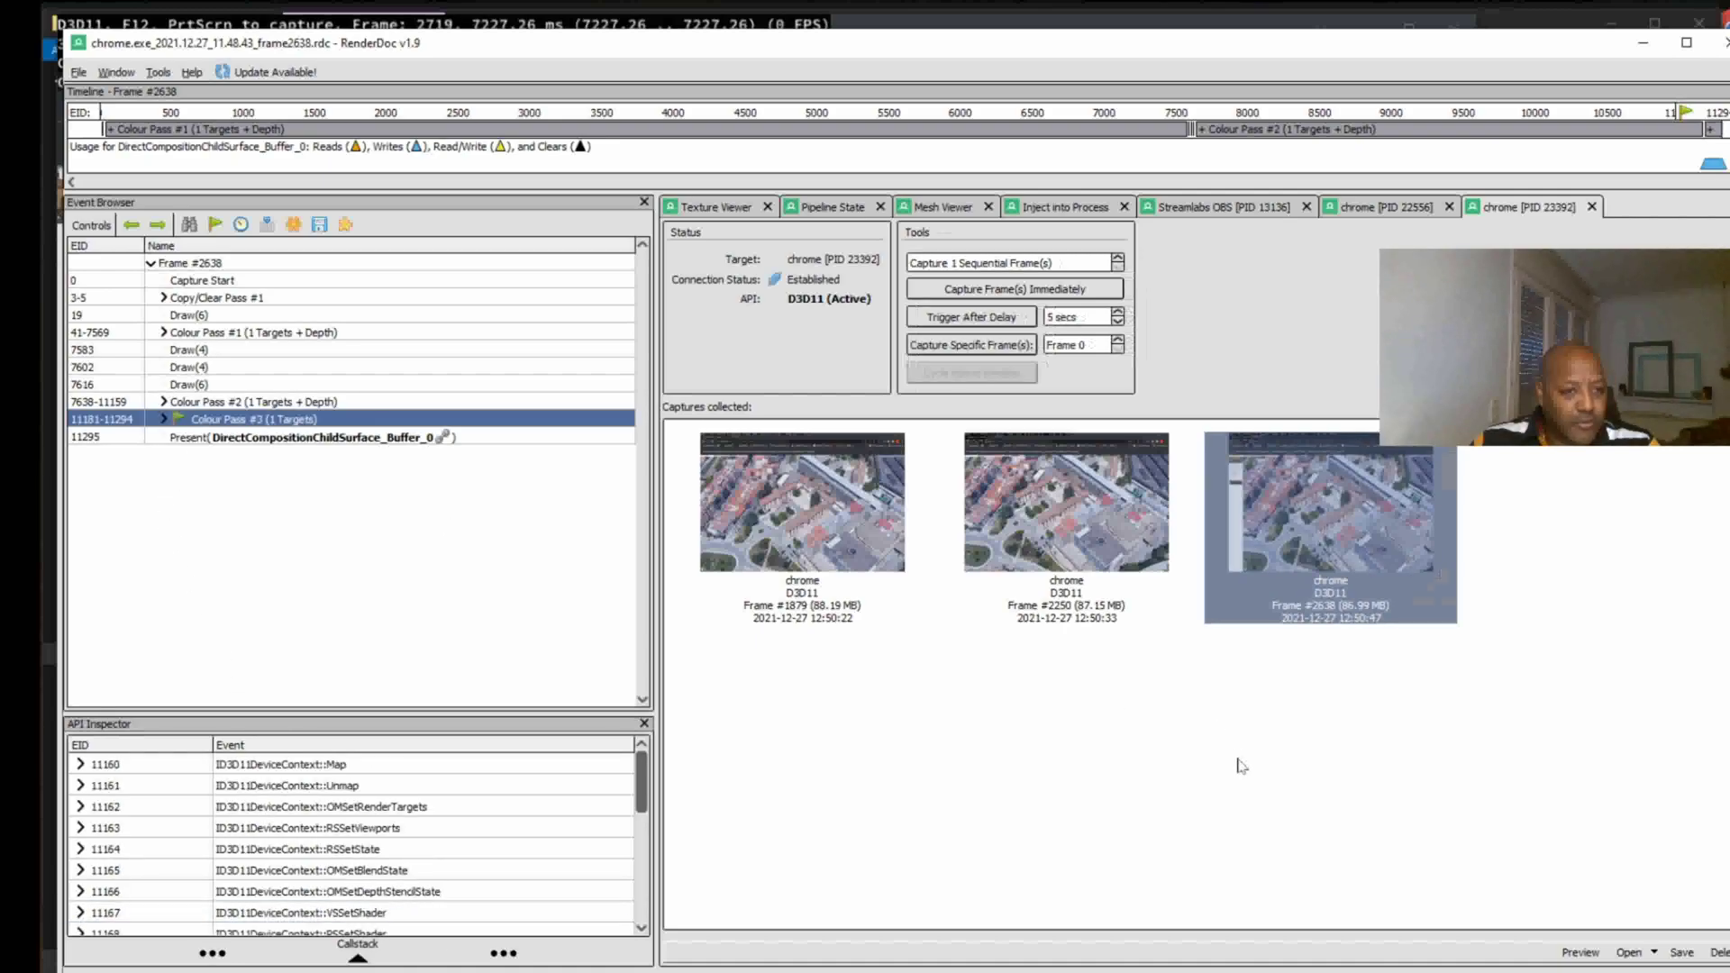
pyautogui.click(1334, 584)
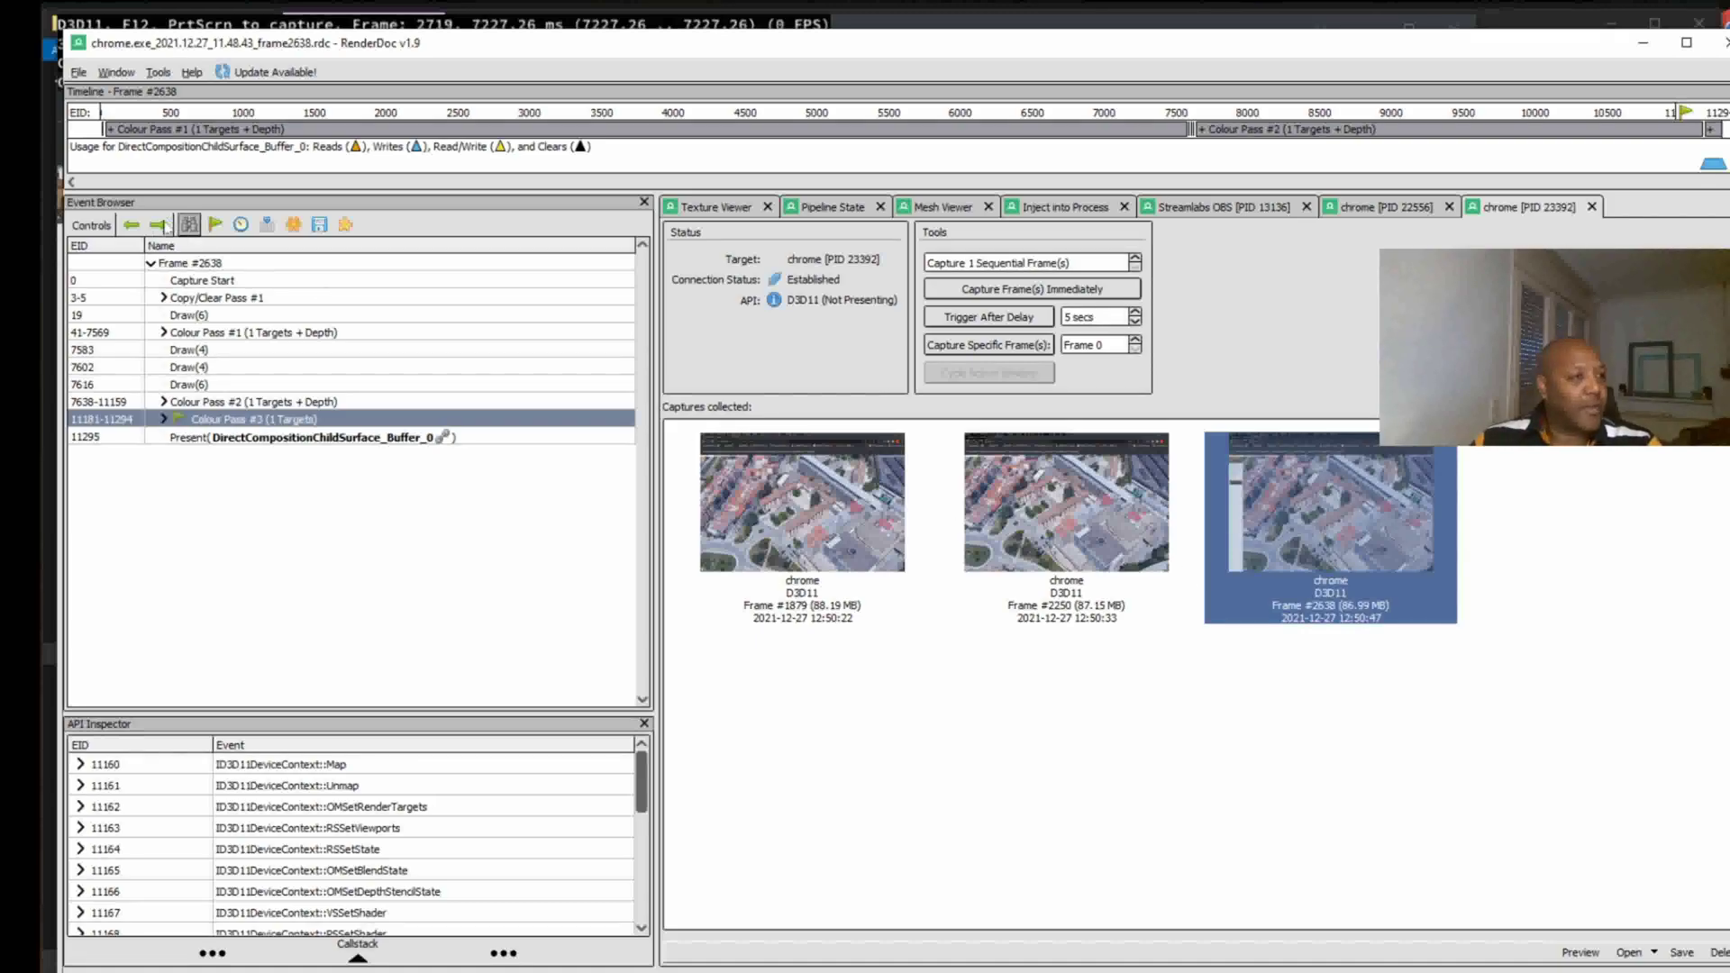
pyautogui.click(78, 72)
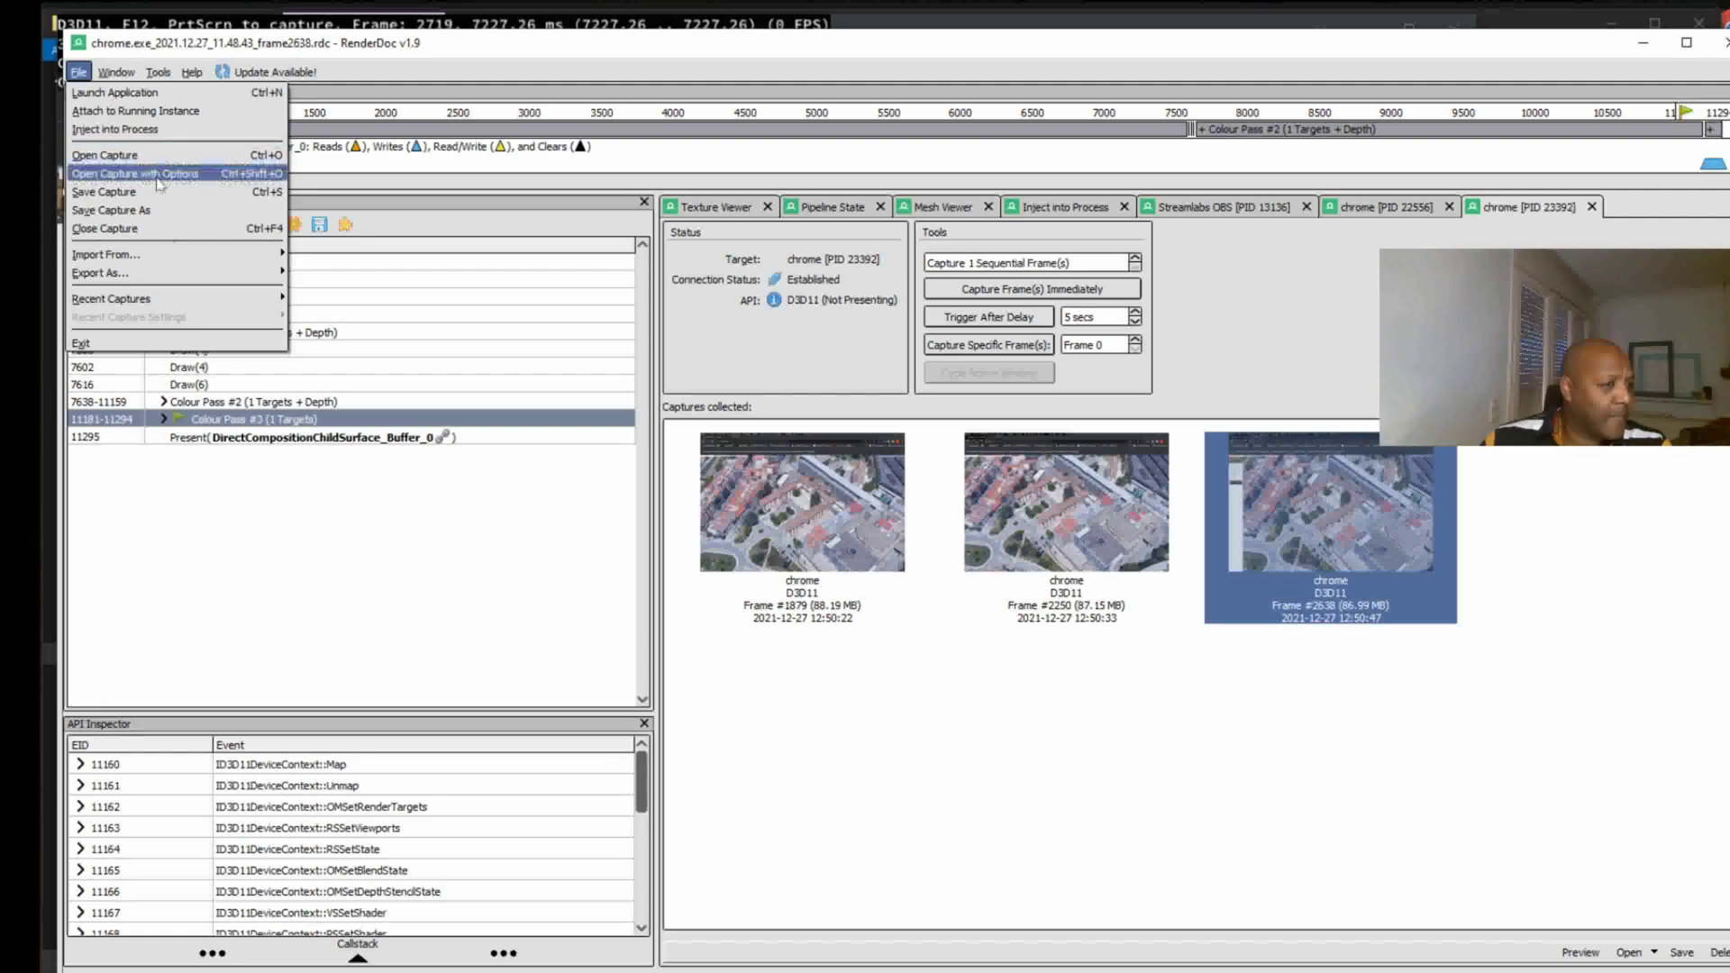
pyautogui.click(1032, 816)
# Save capture #2638 as 'hospital' in the 3d google maps folder.
pyautogui.rightClick(1373, 548)
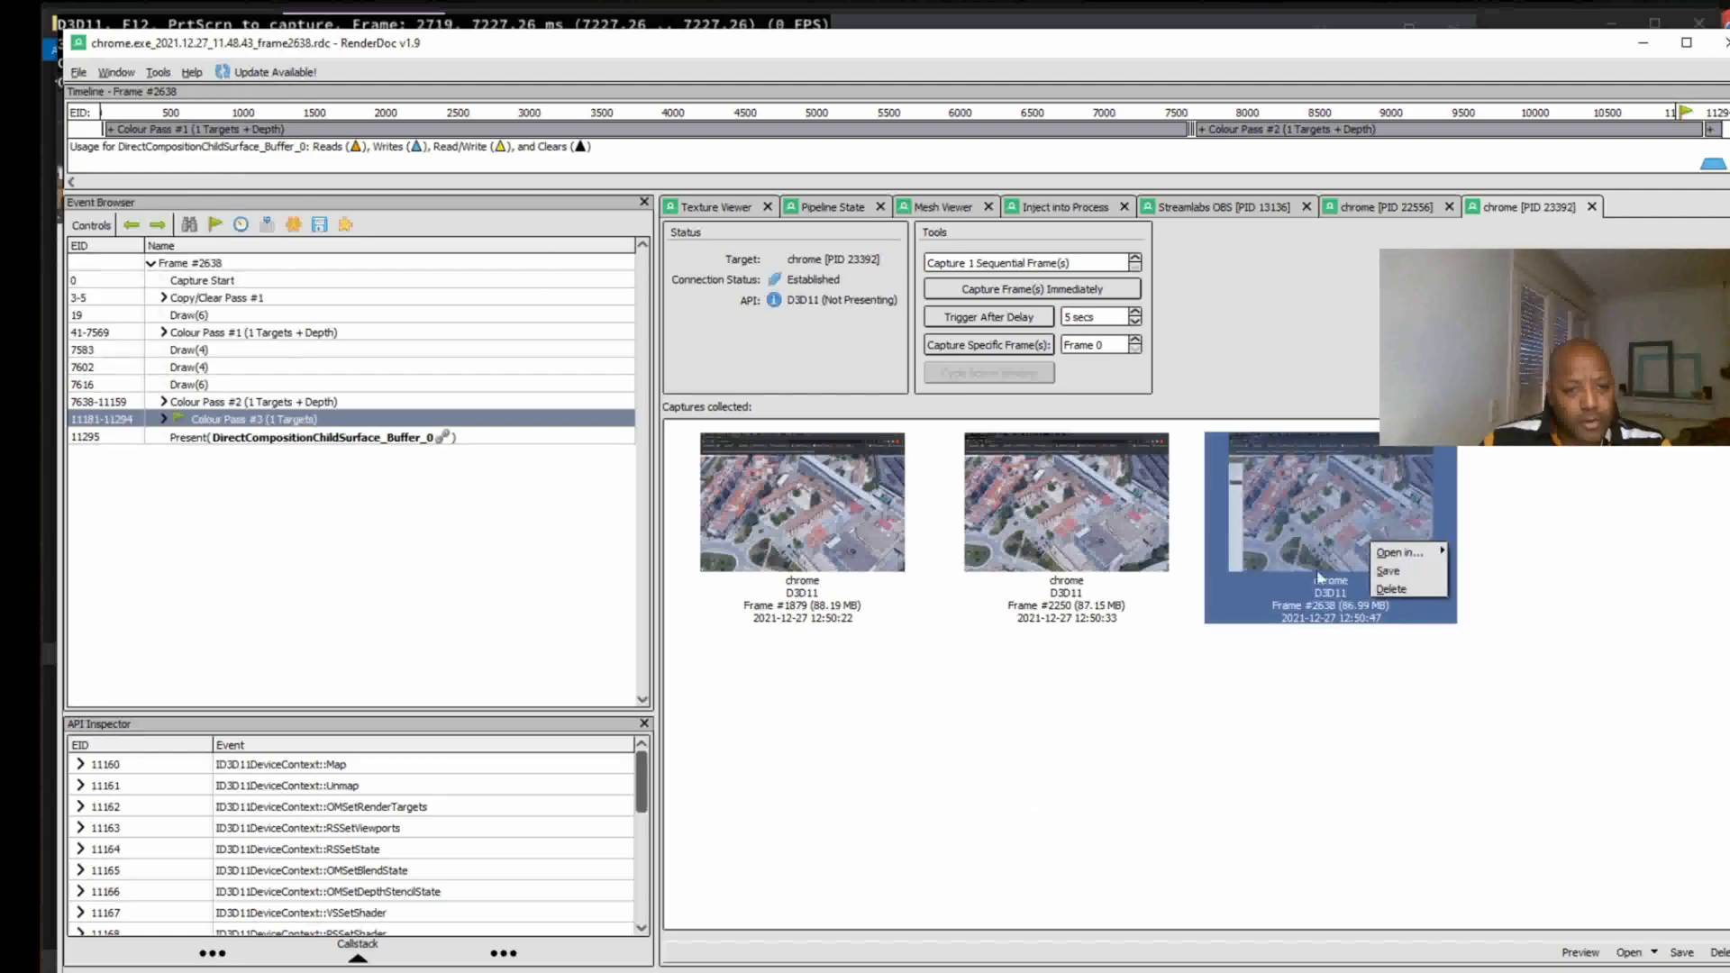
pyautogui.click(1391, 566)
pyautogui.write('hospital')
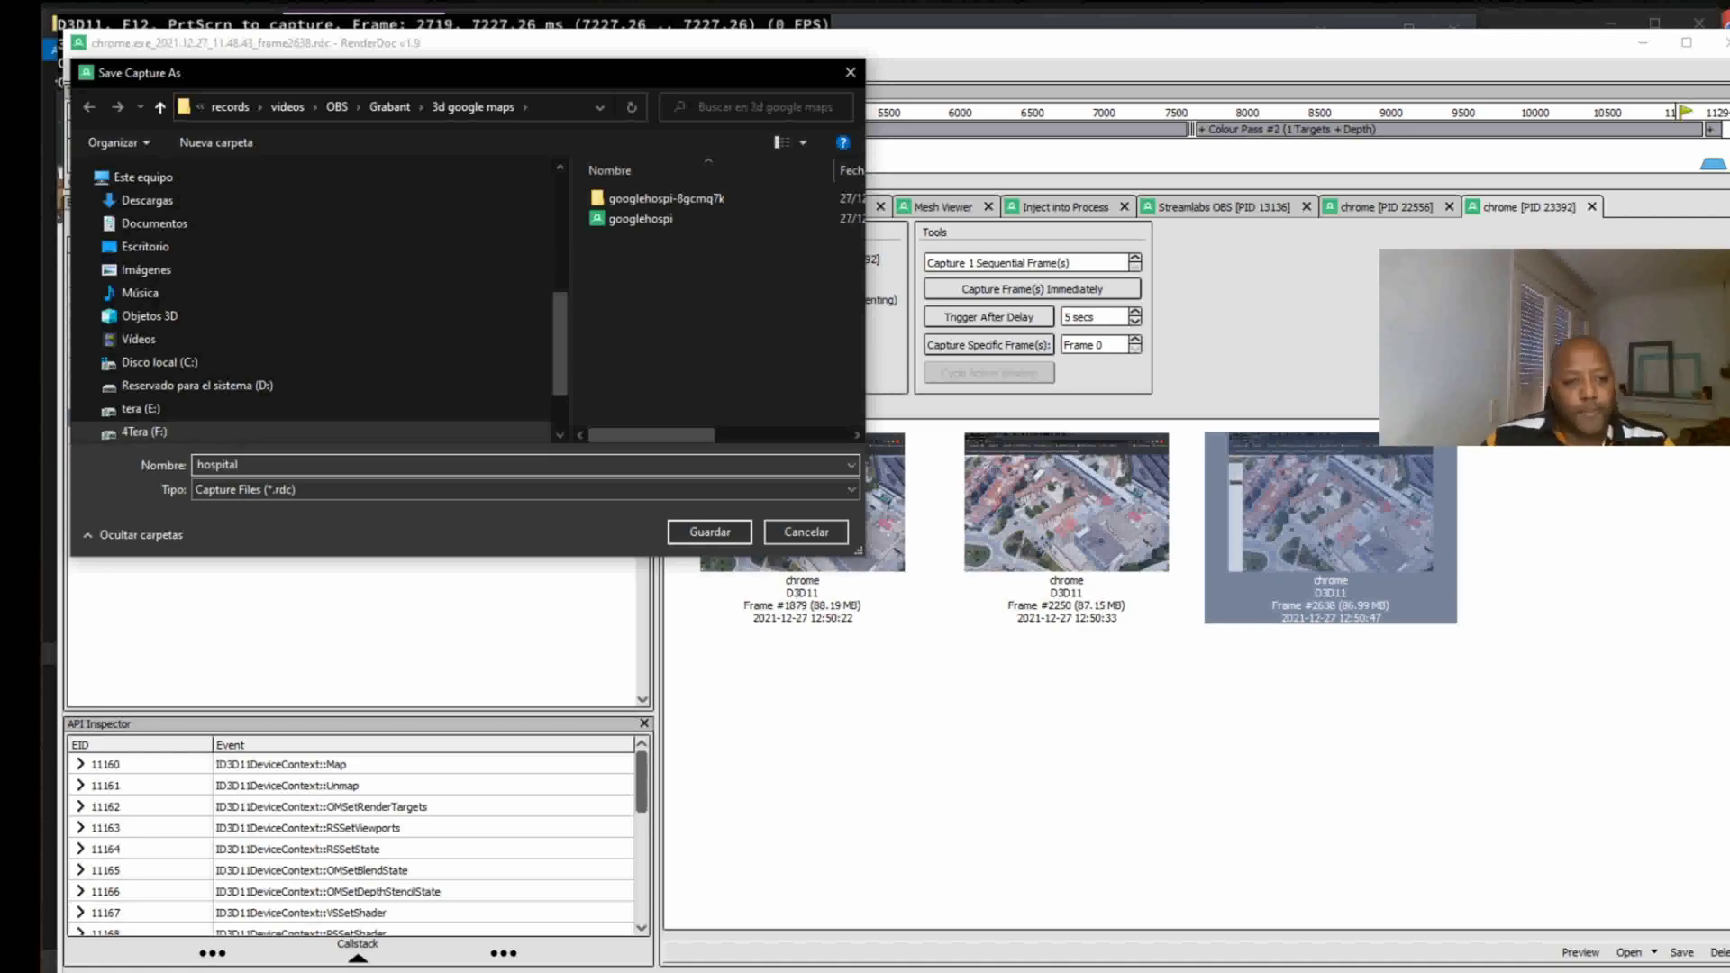
pyautogui.click(710, 531)
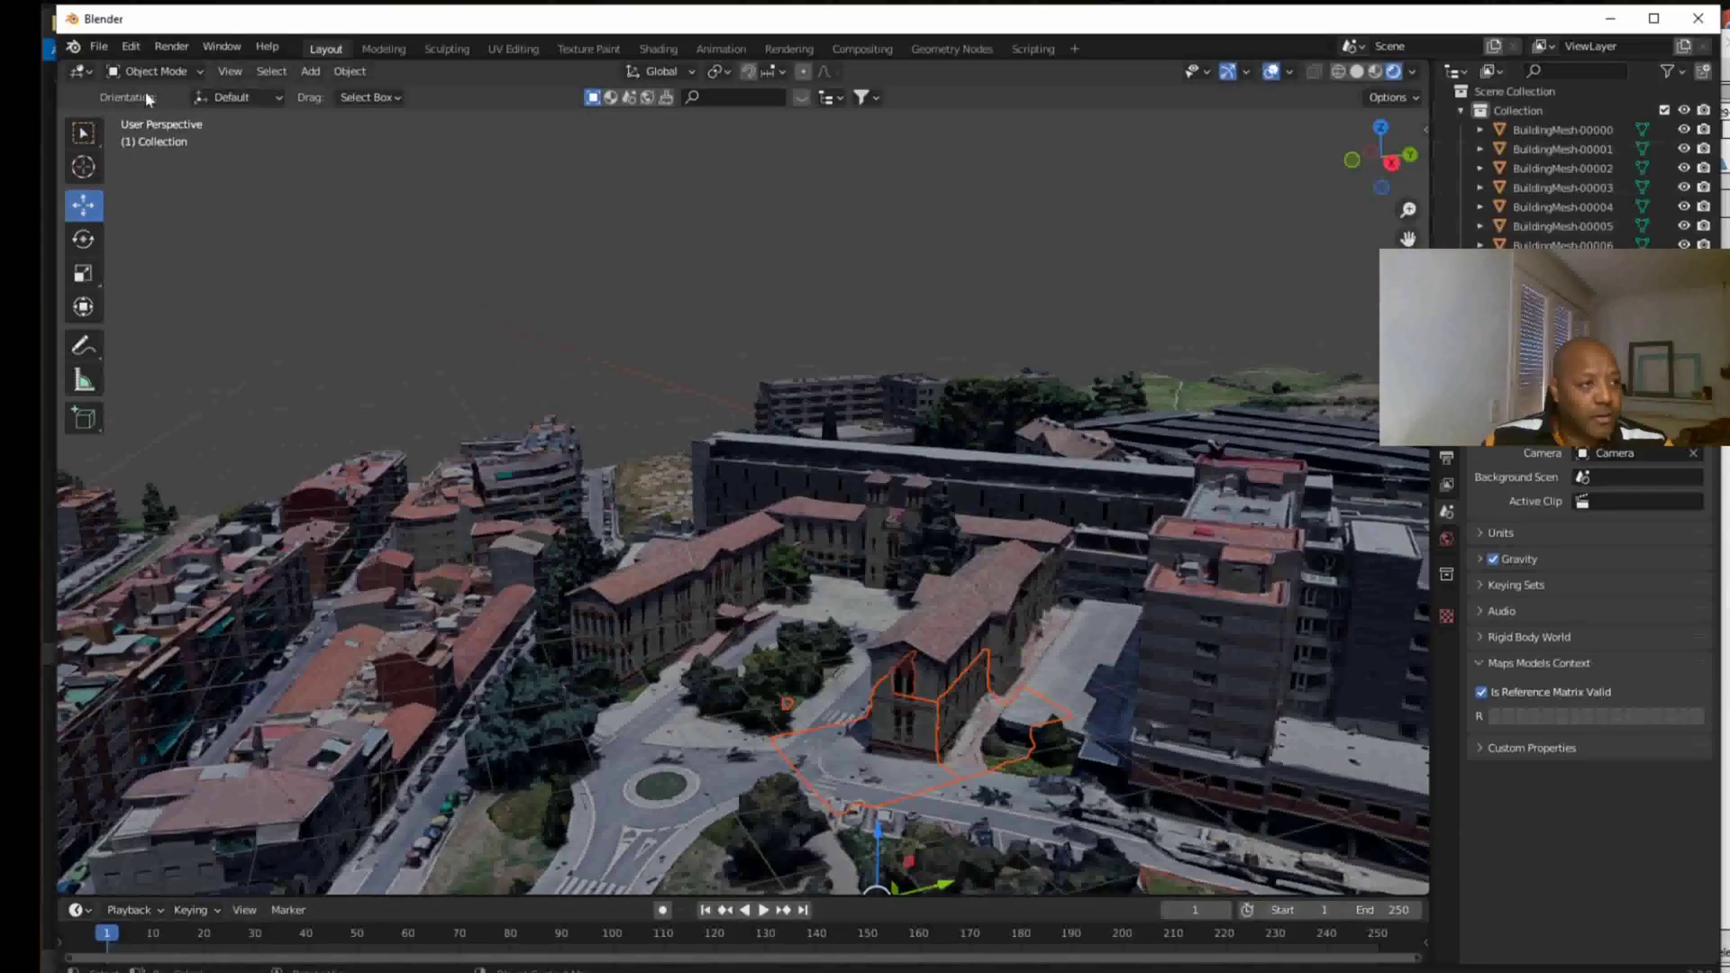
# Start a new General scene, discarding the imported city without saving.
pyautogui.click(99, 47)
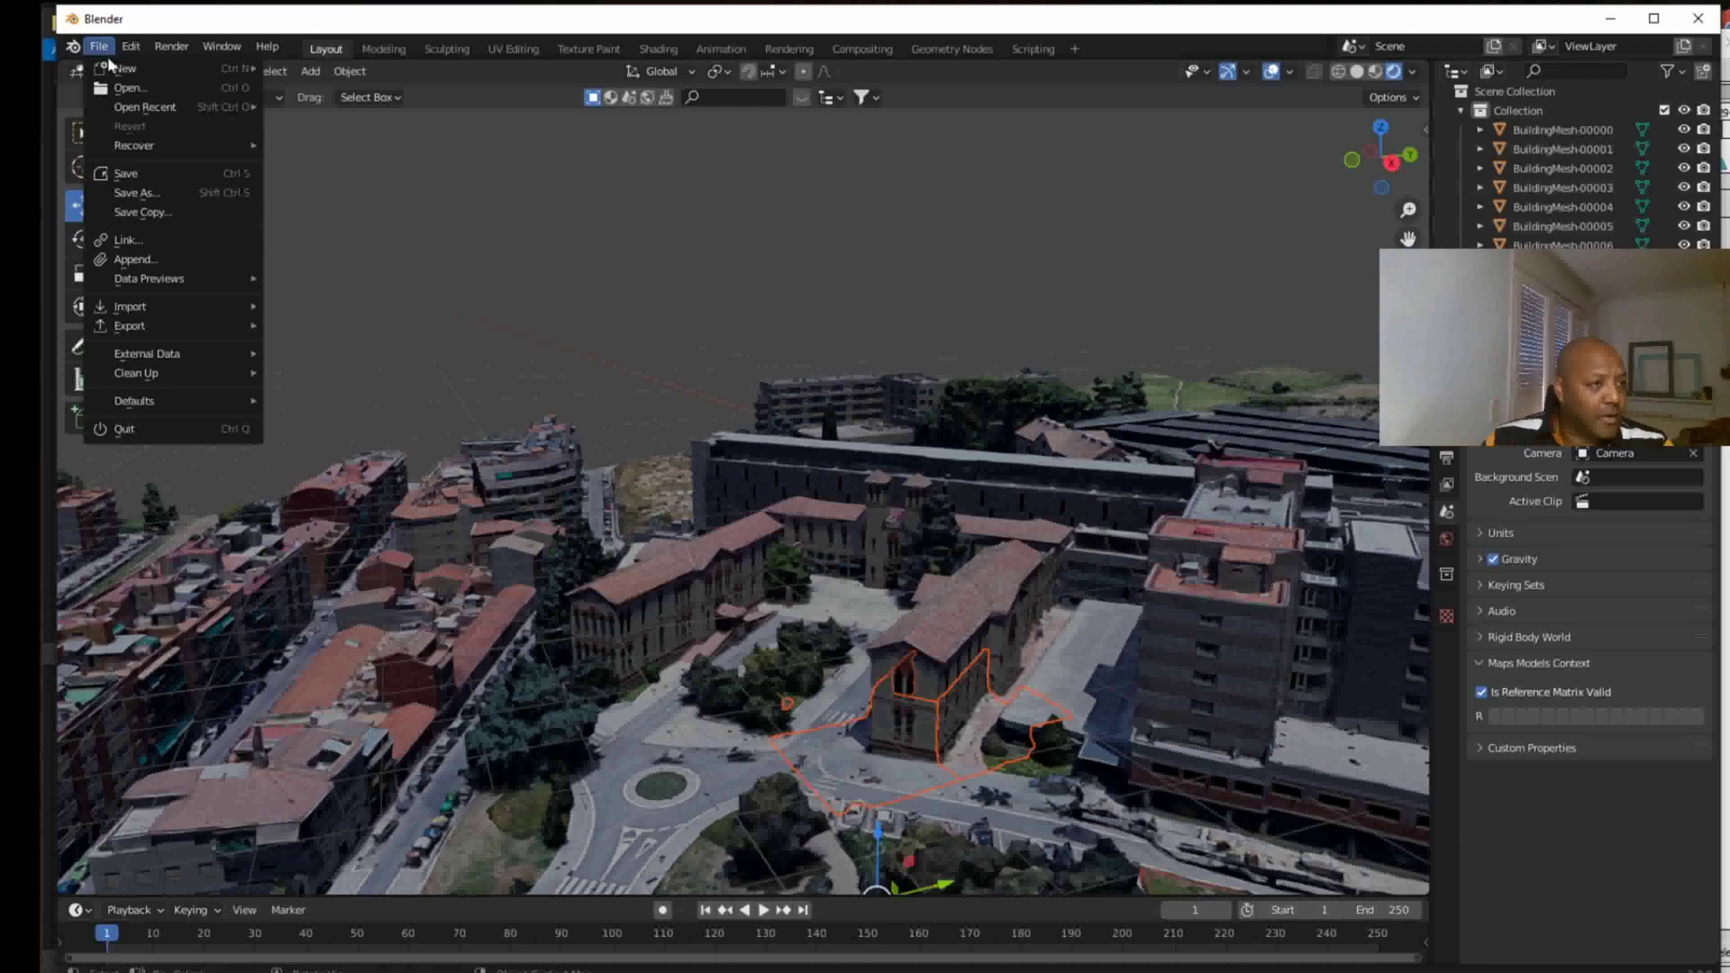
pyautogui.moveTo(126, 68)
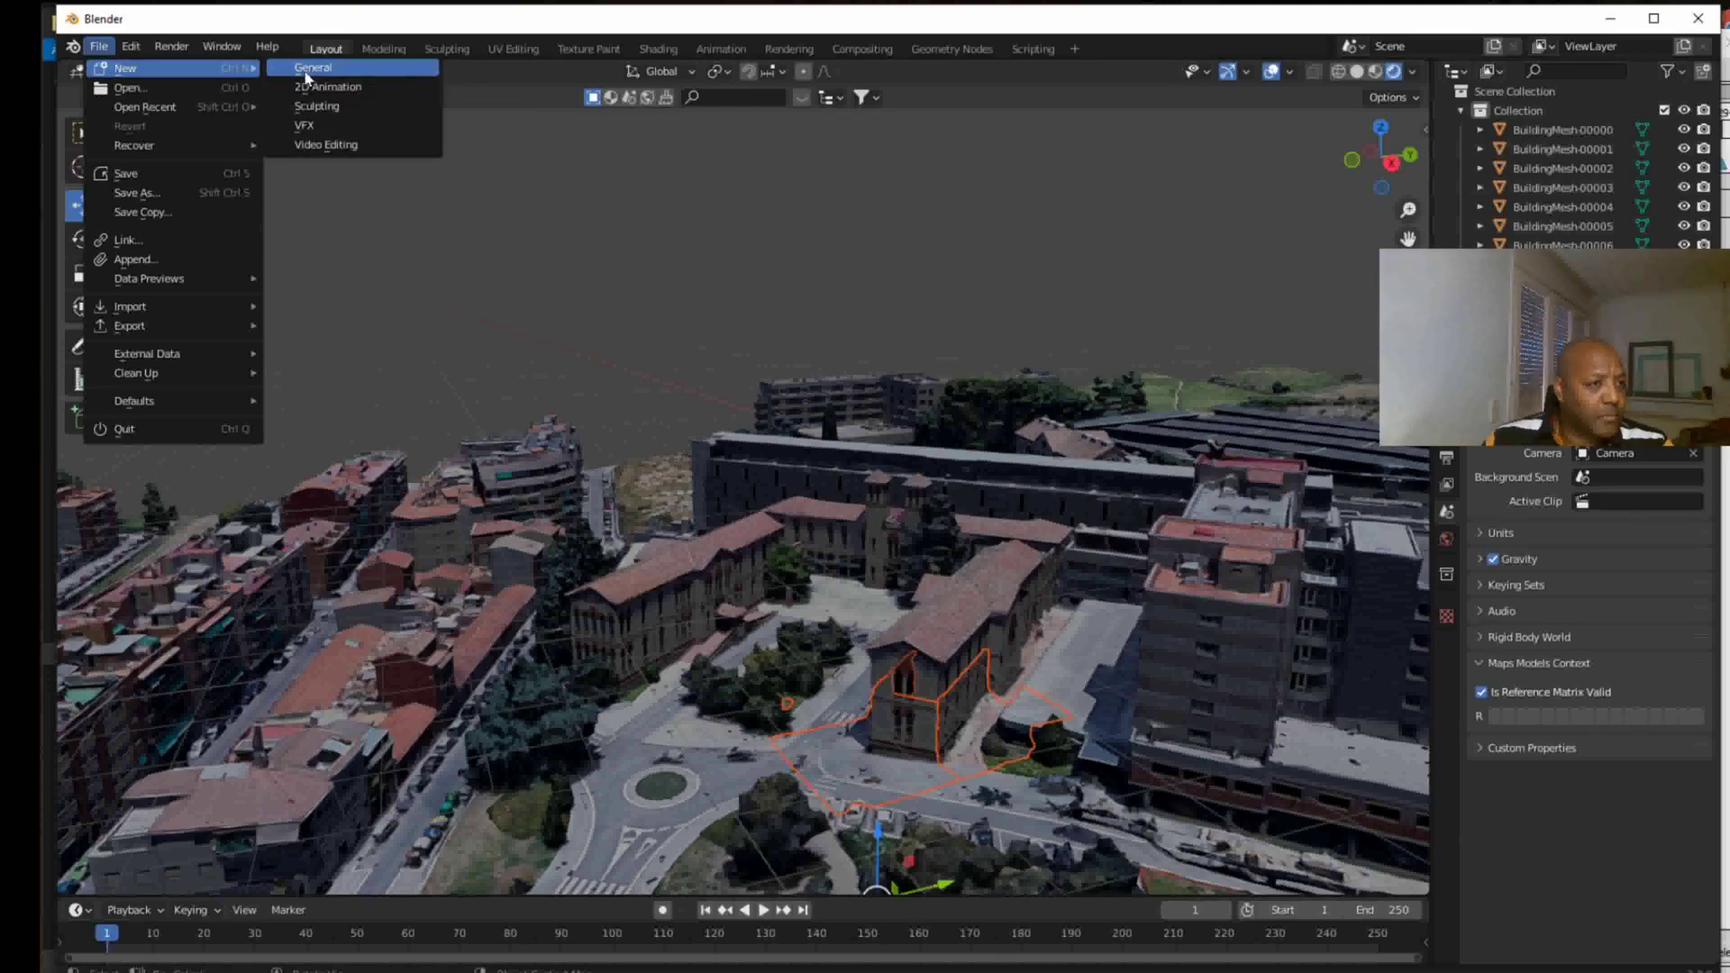
pyautogui.click(311, 68)
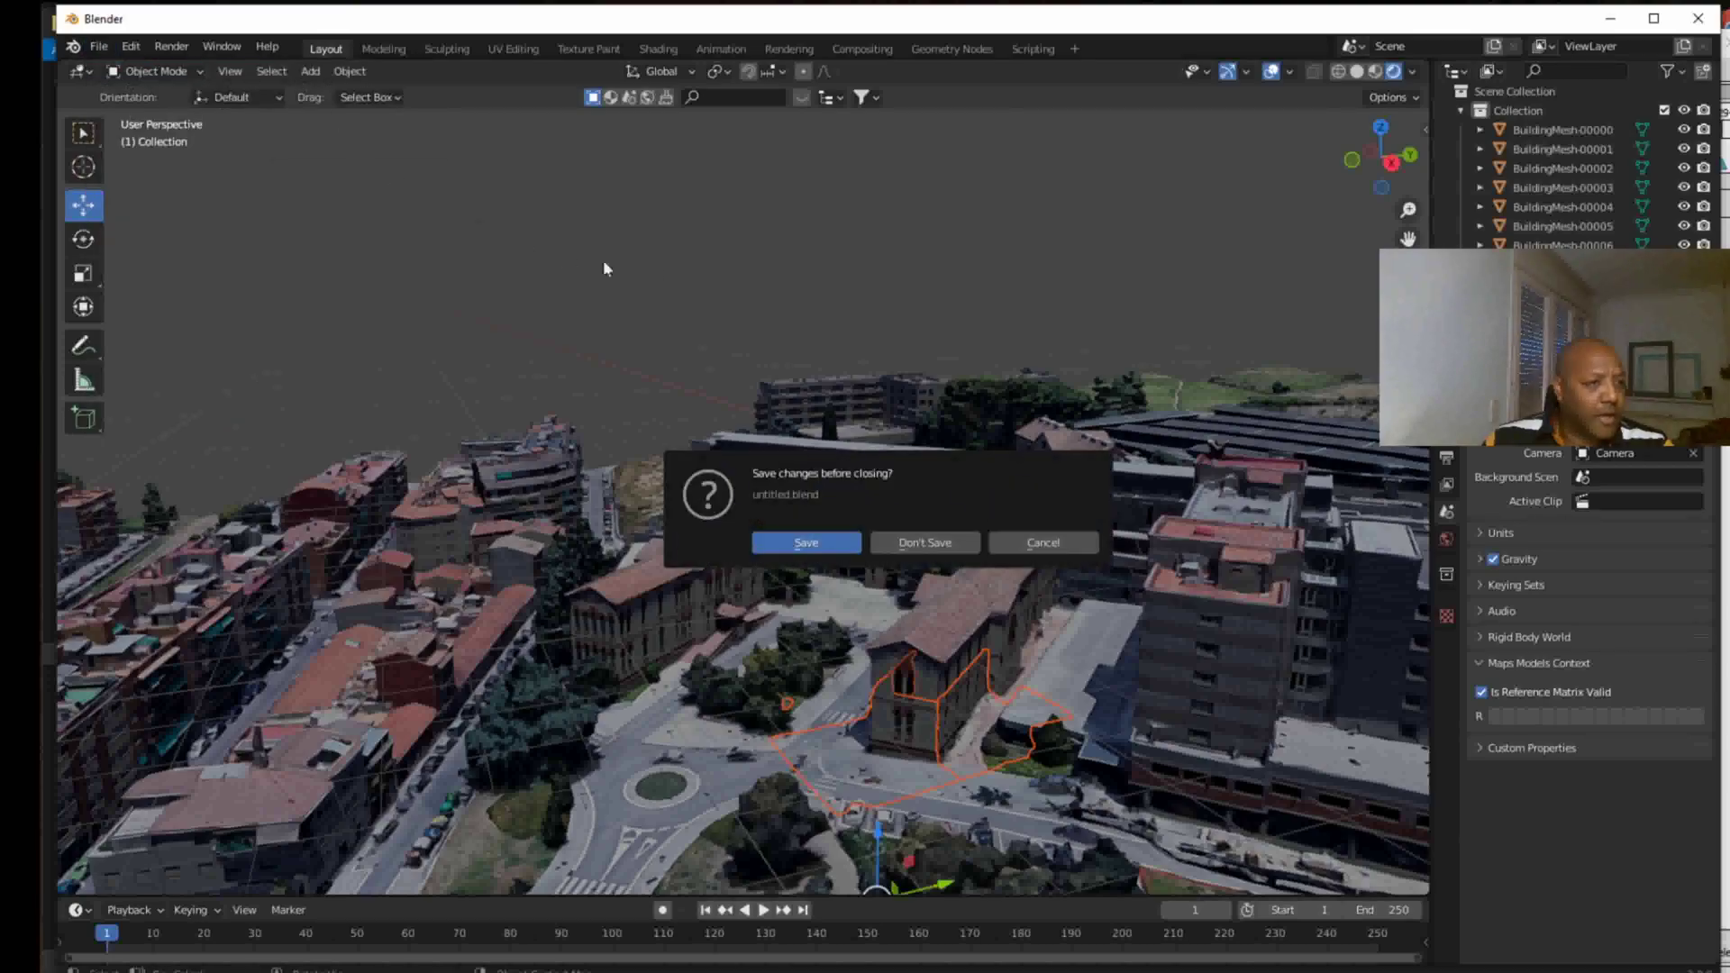
pyautogui.click(925, 543)
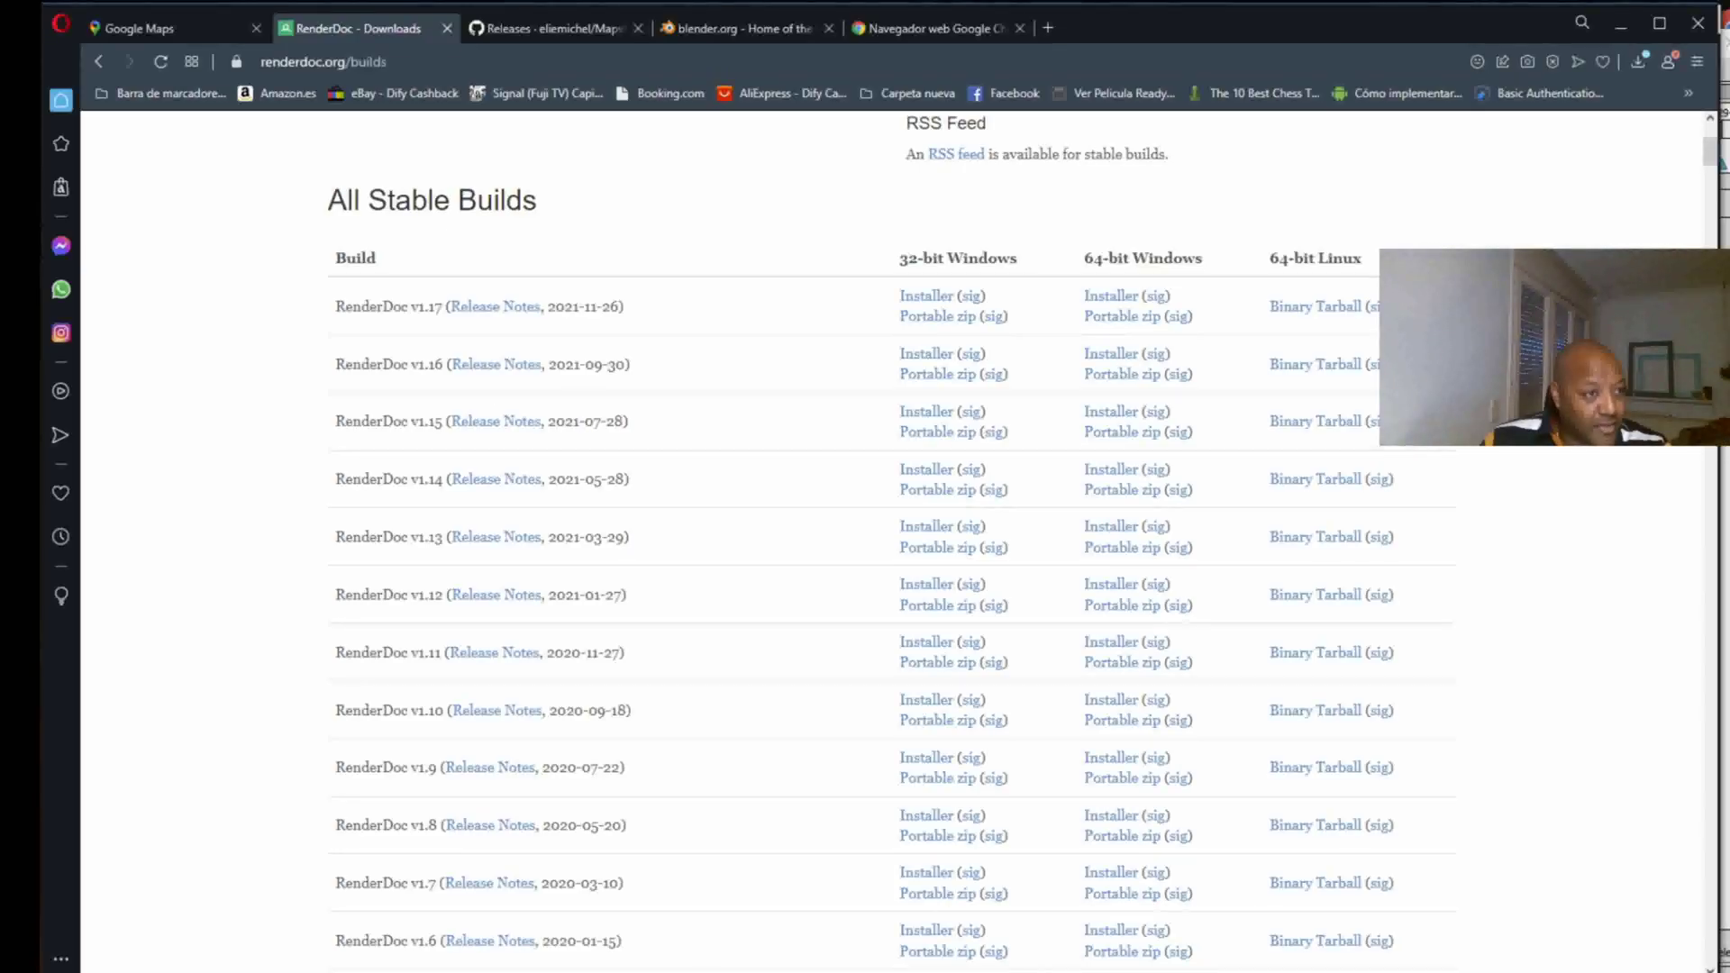
# Show the Maps Models Importer releases page with the v0.4.1 zip in Opera.
pyautogui.click(531, 25)
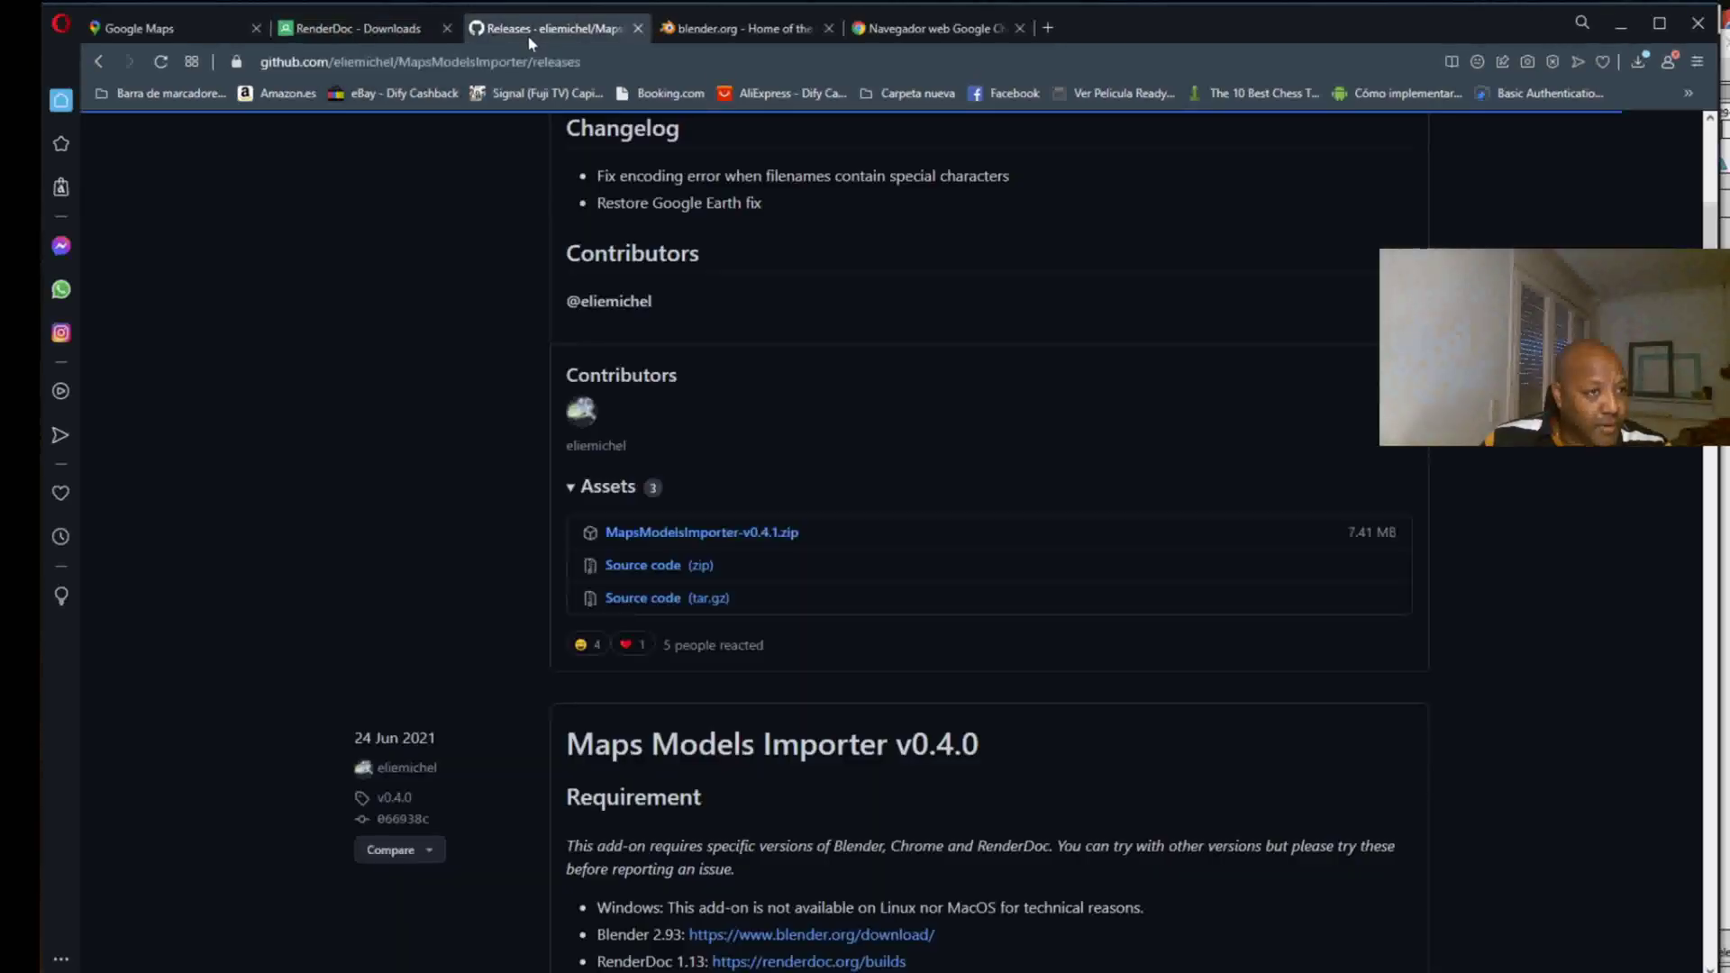
pyautogui.scroll(2, 484, 426)
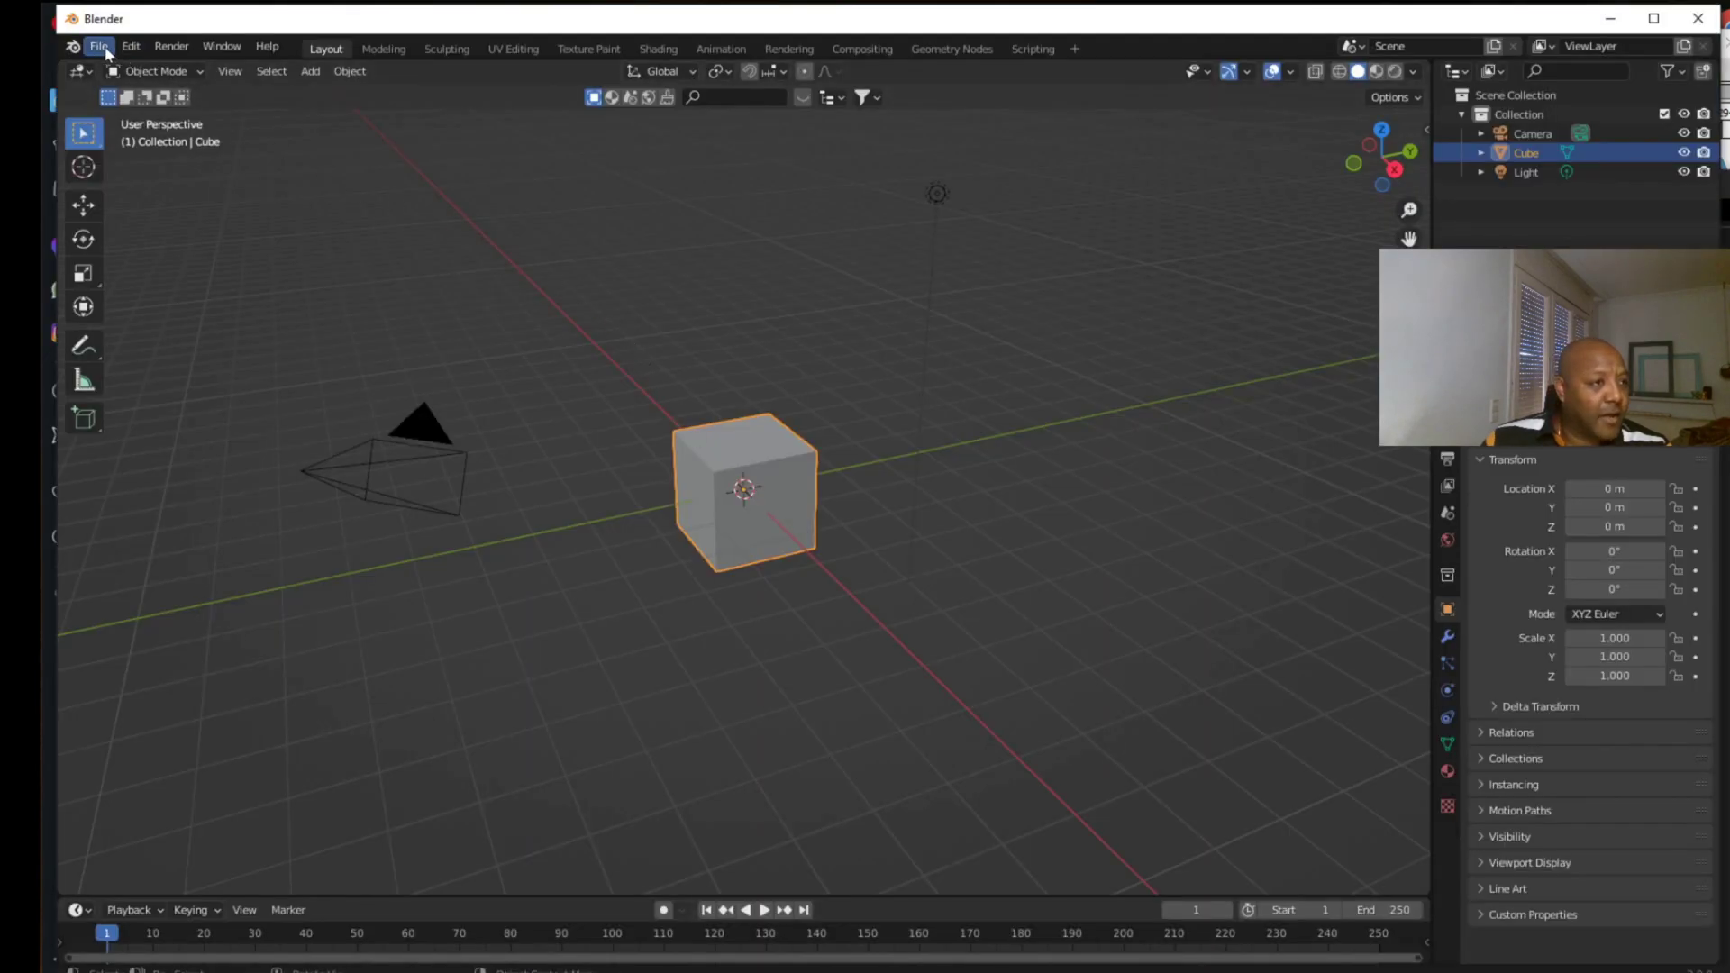
# Open Blender's add-on preferences and begin installing an add-on from file.
pyautogui.click(97, 46)
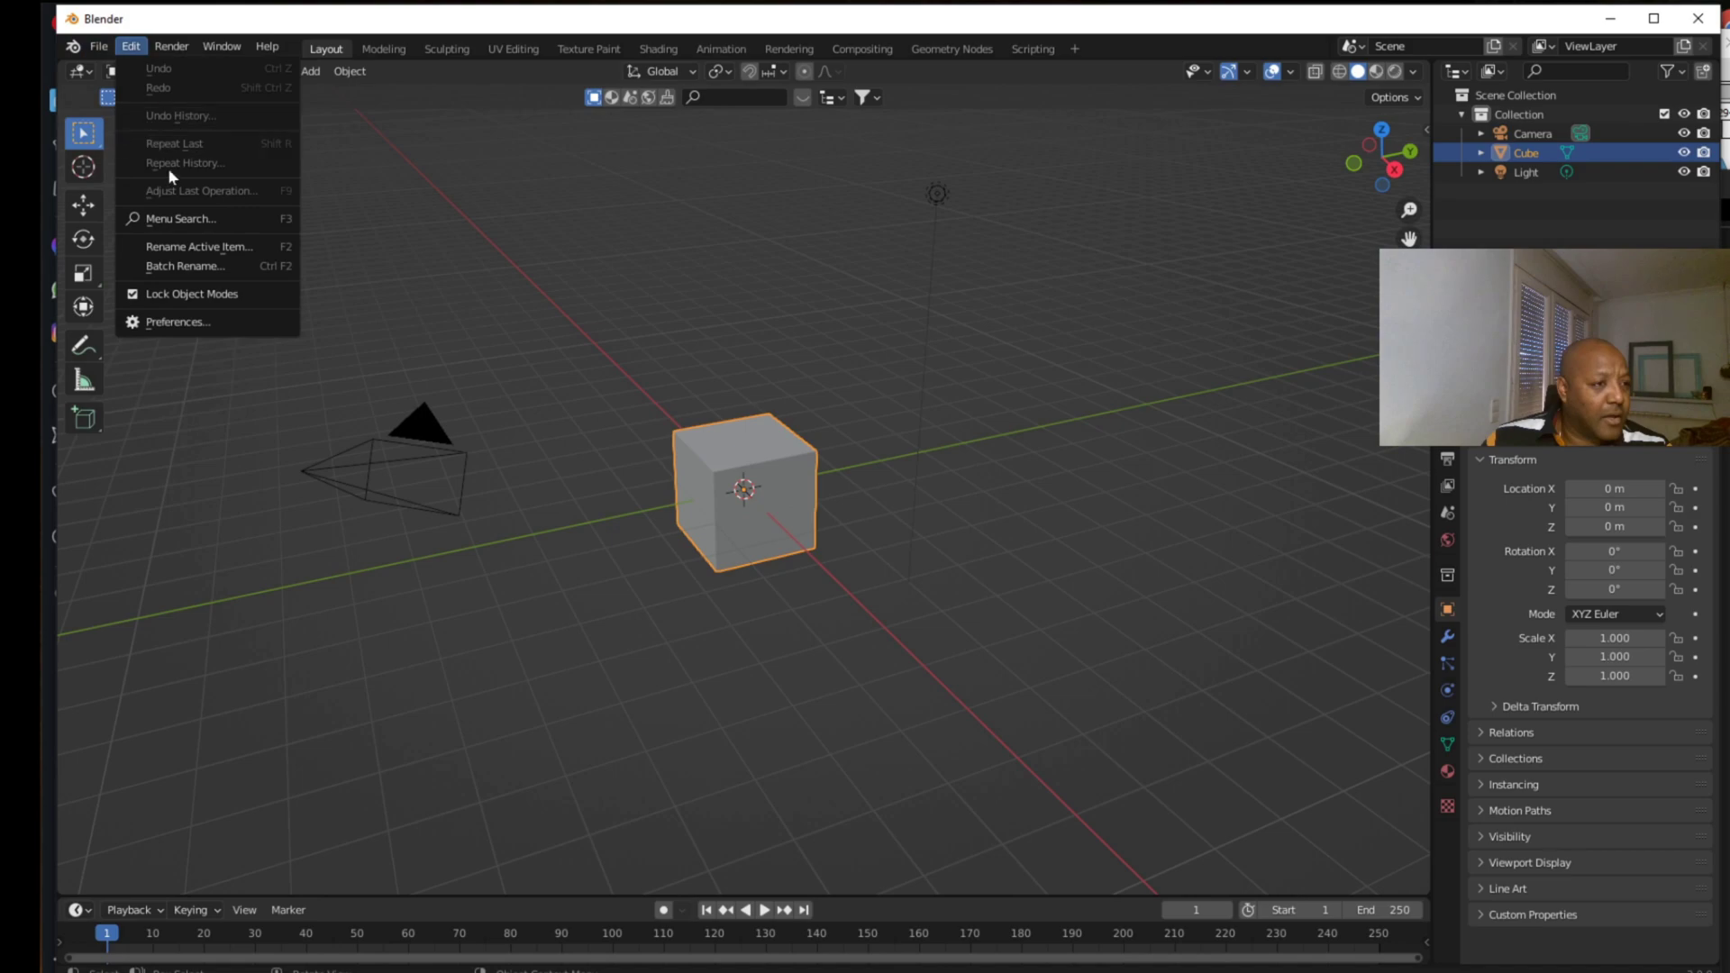
pyautogui.click(207, 323)
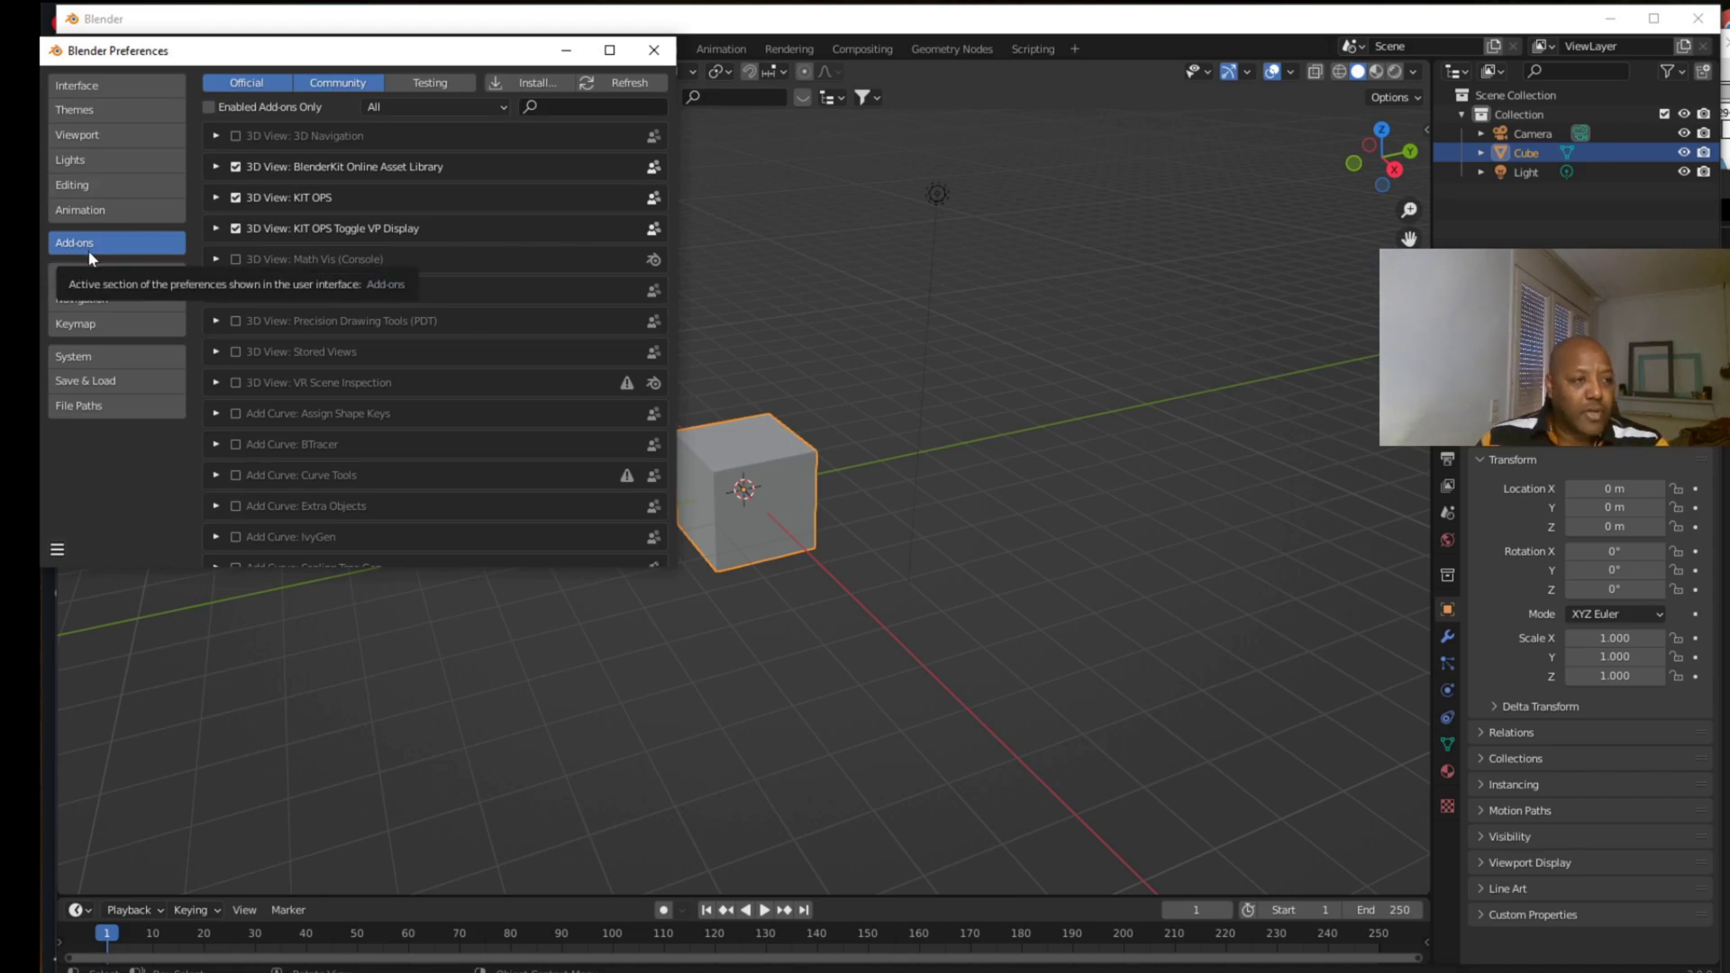
pyautogui.click(527, 83)
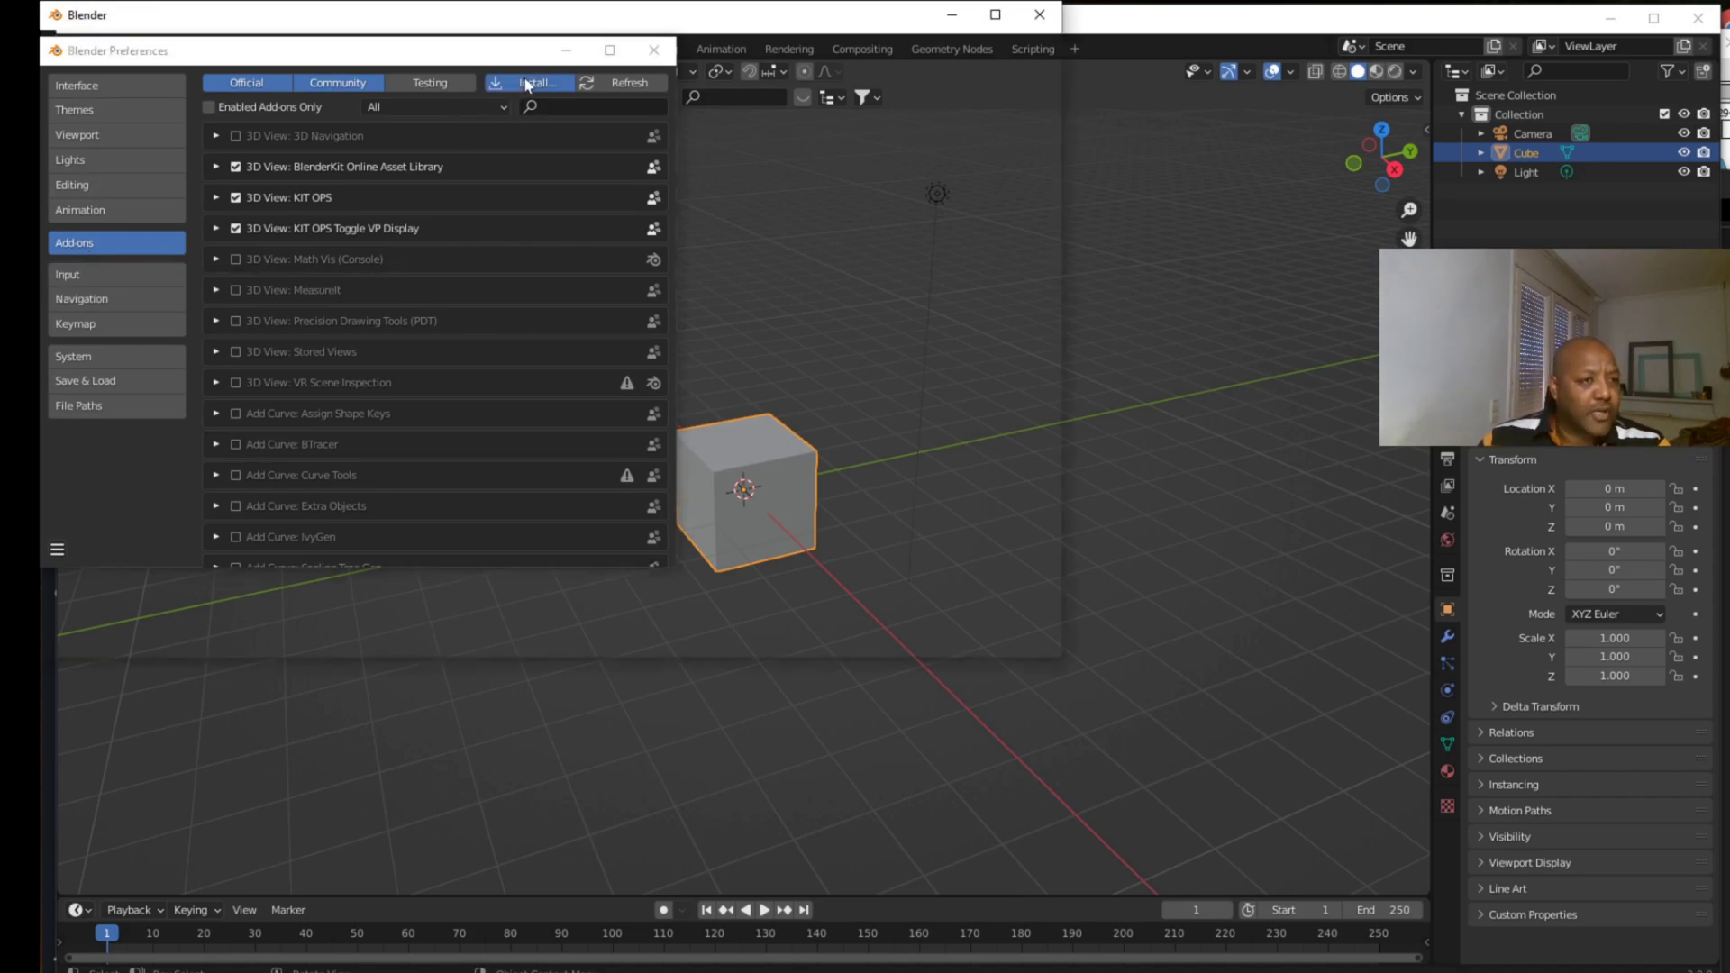
pyautogui.click(588, 53)
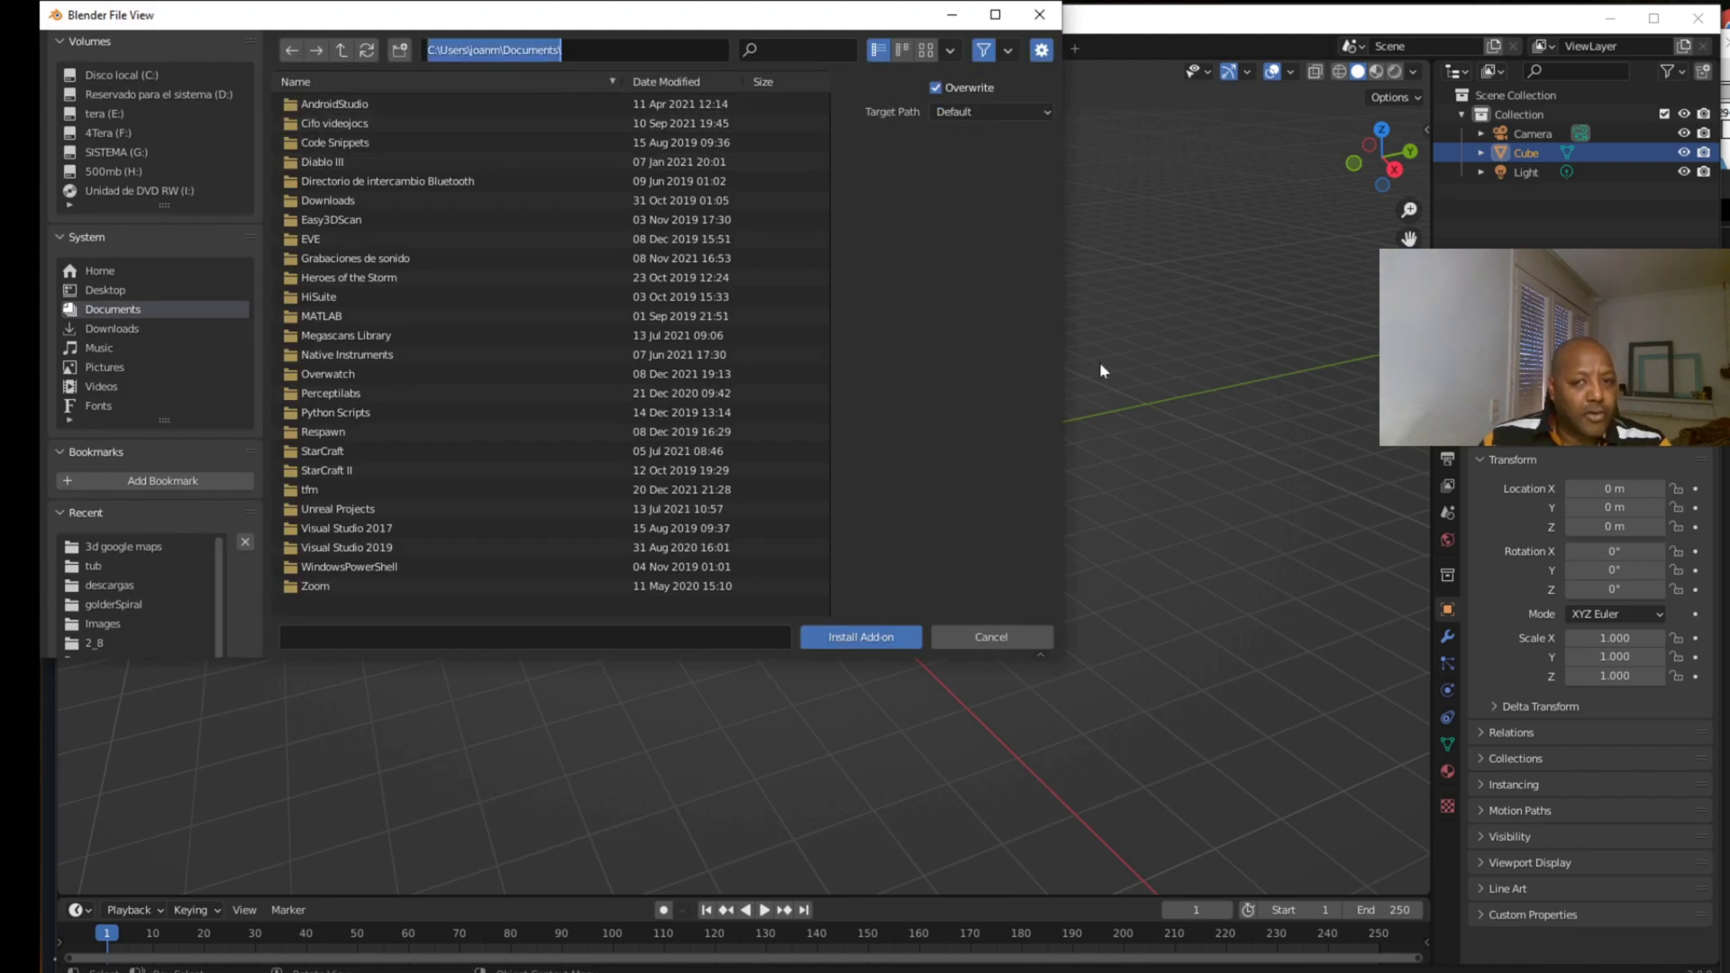
# Install MapsModelsImporter-v0.4.1.zip from the 3d google maps folder.
pyautogui.hotkey('alt', 'Tab')
pyautogui.moveTo(1262, 185); pyautogui.dragTo(1167, 185)
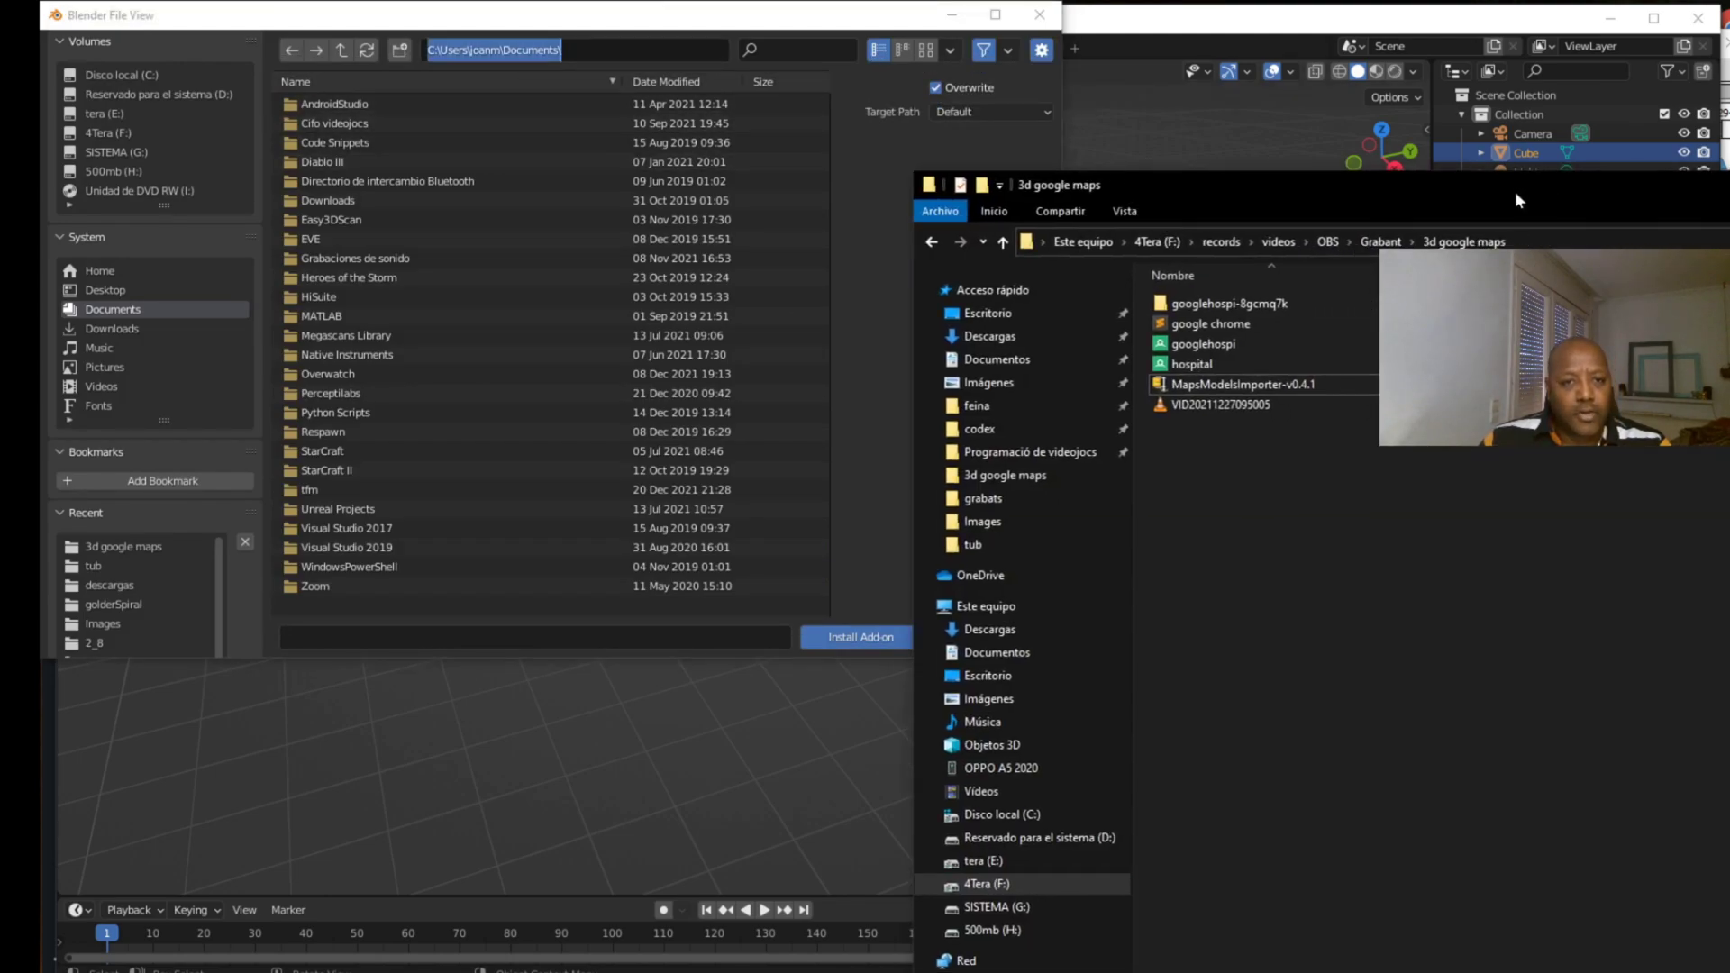
pyautogui.click(1163, 242)
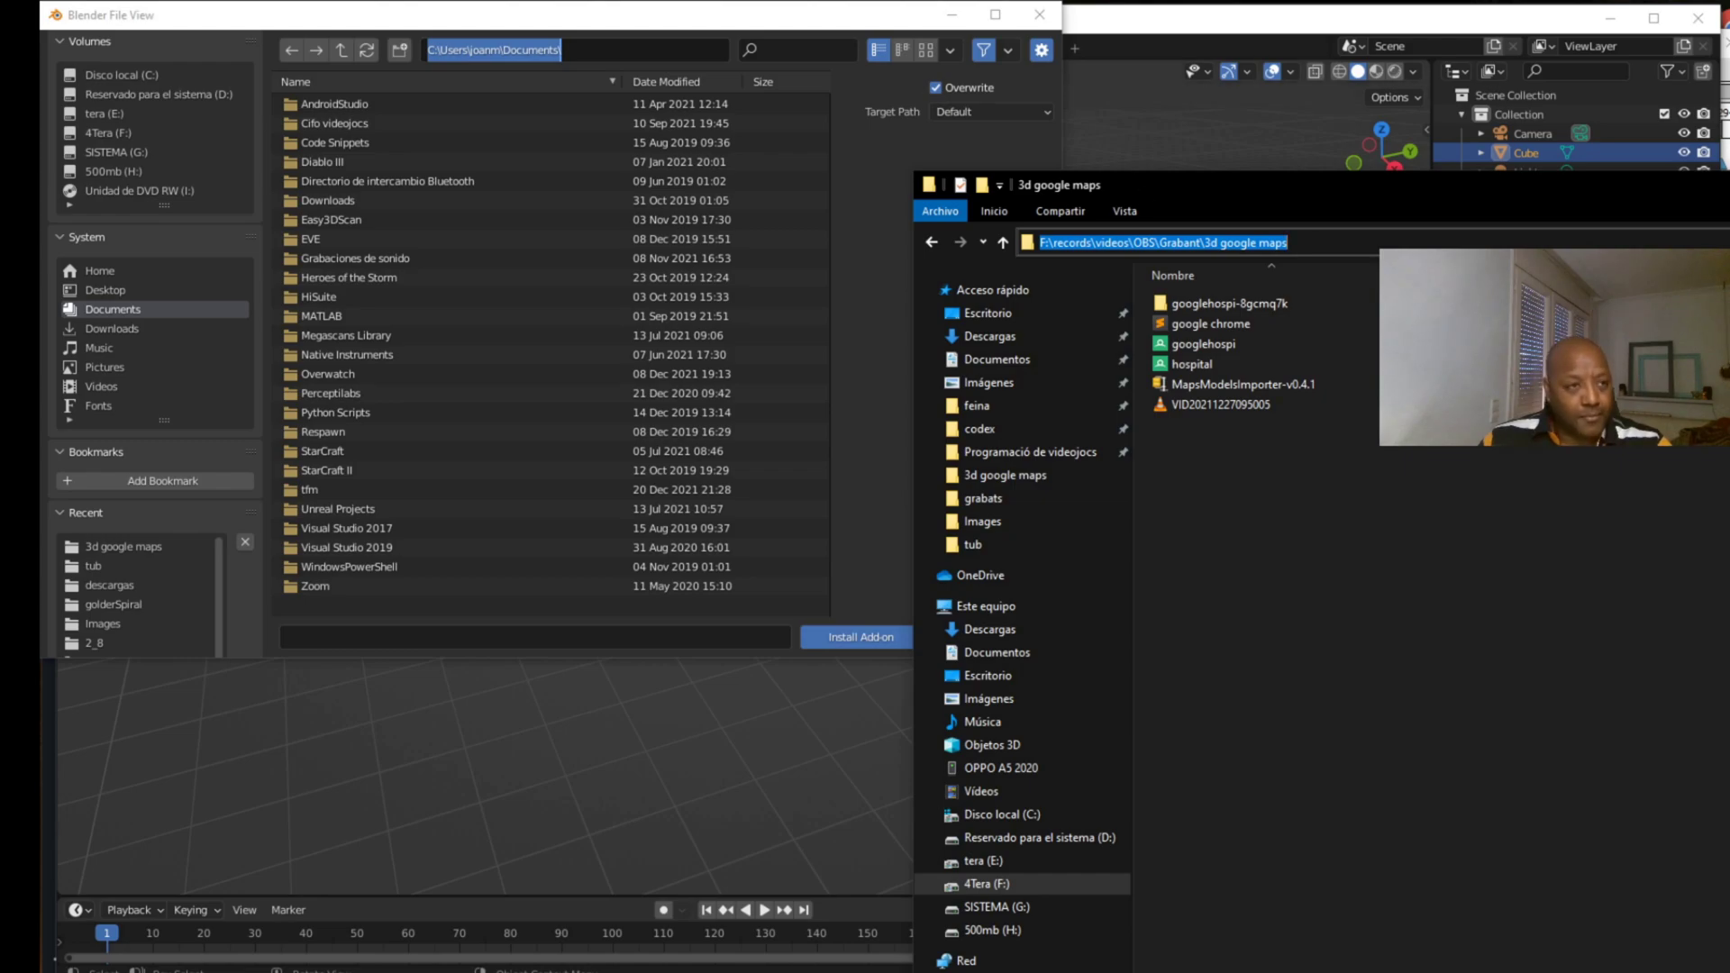
pyautogui.hotkey('ctrl', 'c')
pyautogui.hotkey('alt', 'Tab')
pyautogui.hotkey('ctrl', 'a')
pyautogui.hotkey('ctrl', 'v')
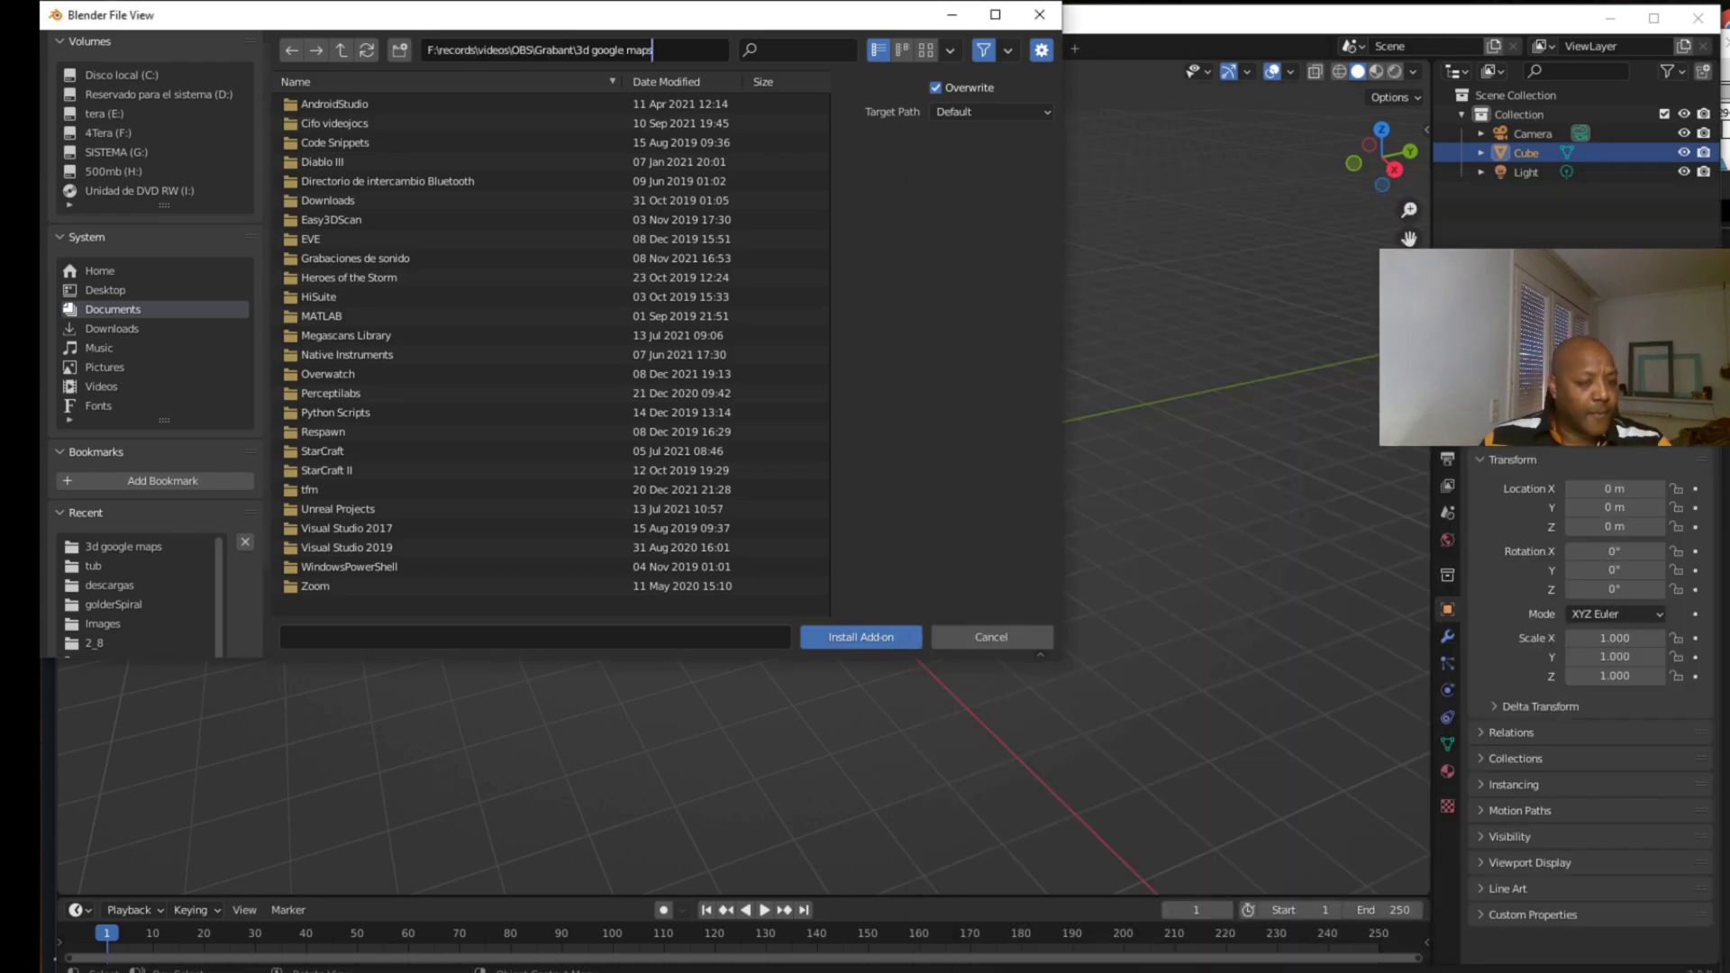
pyautogui.press('Return')
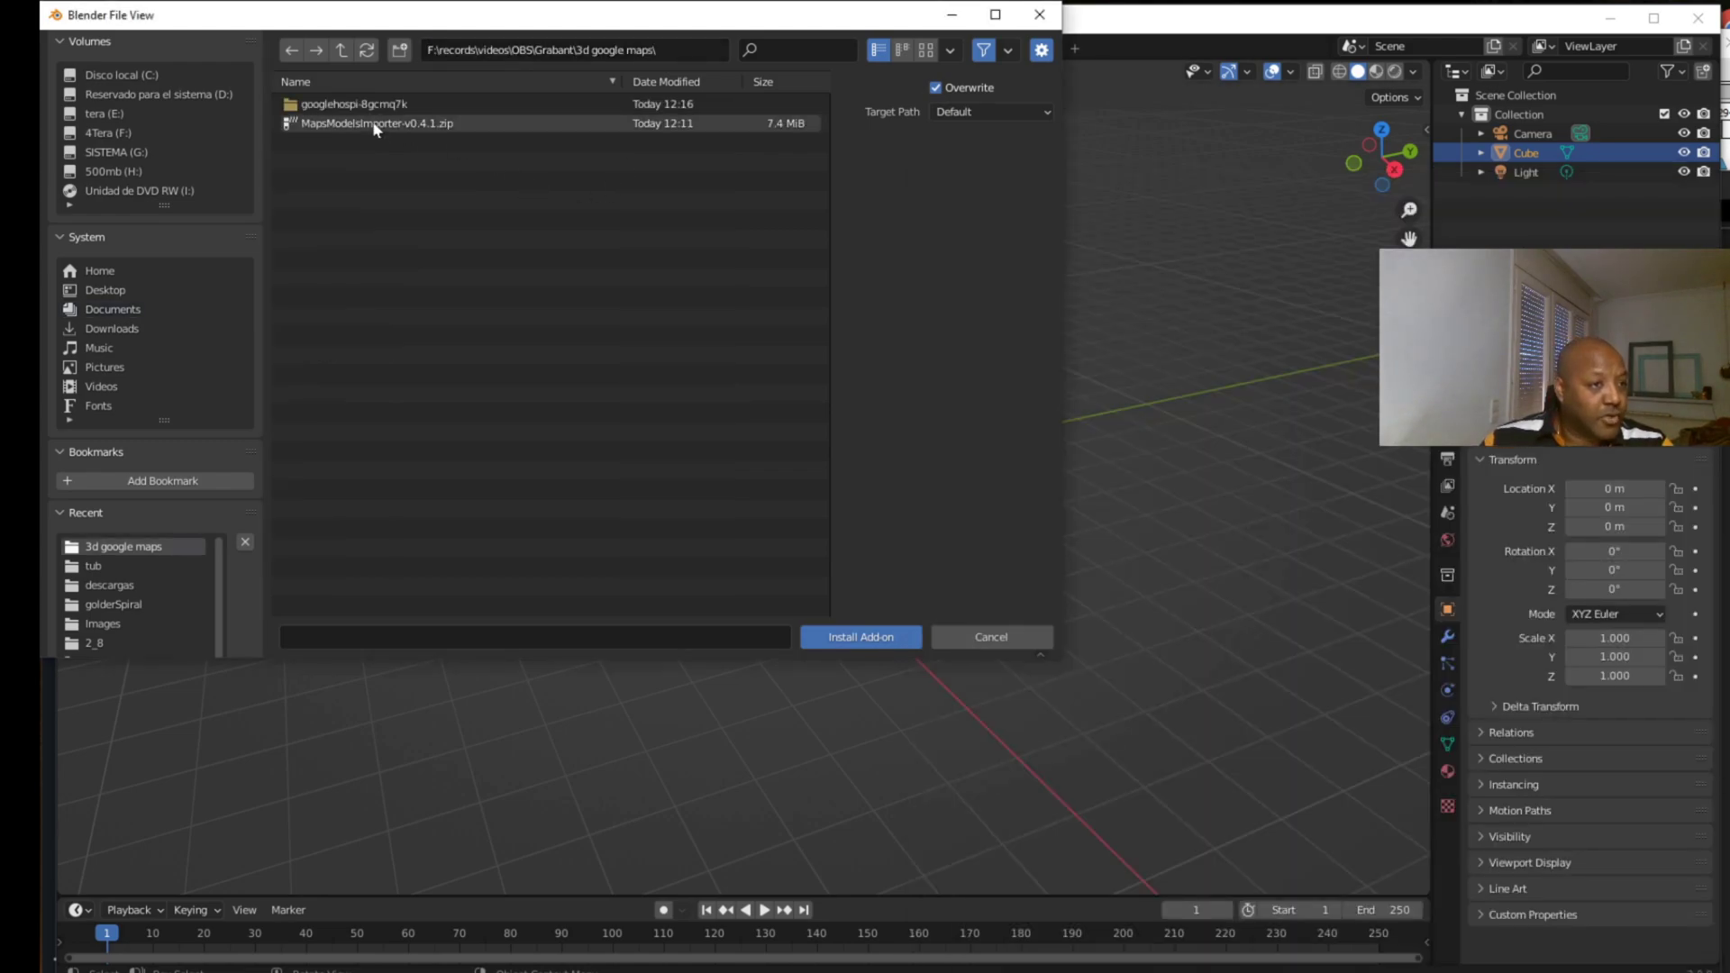
pyautogui.click(375, 126)
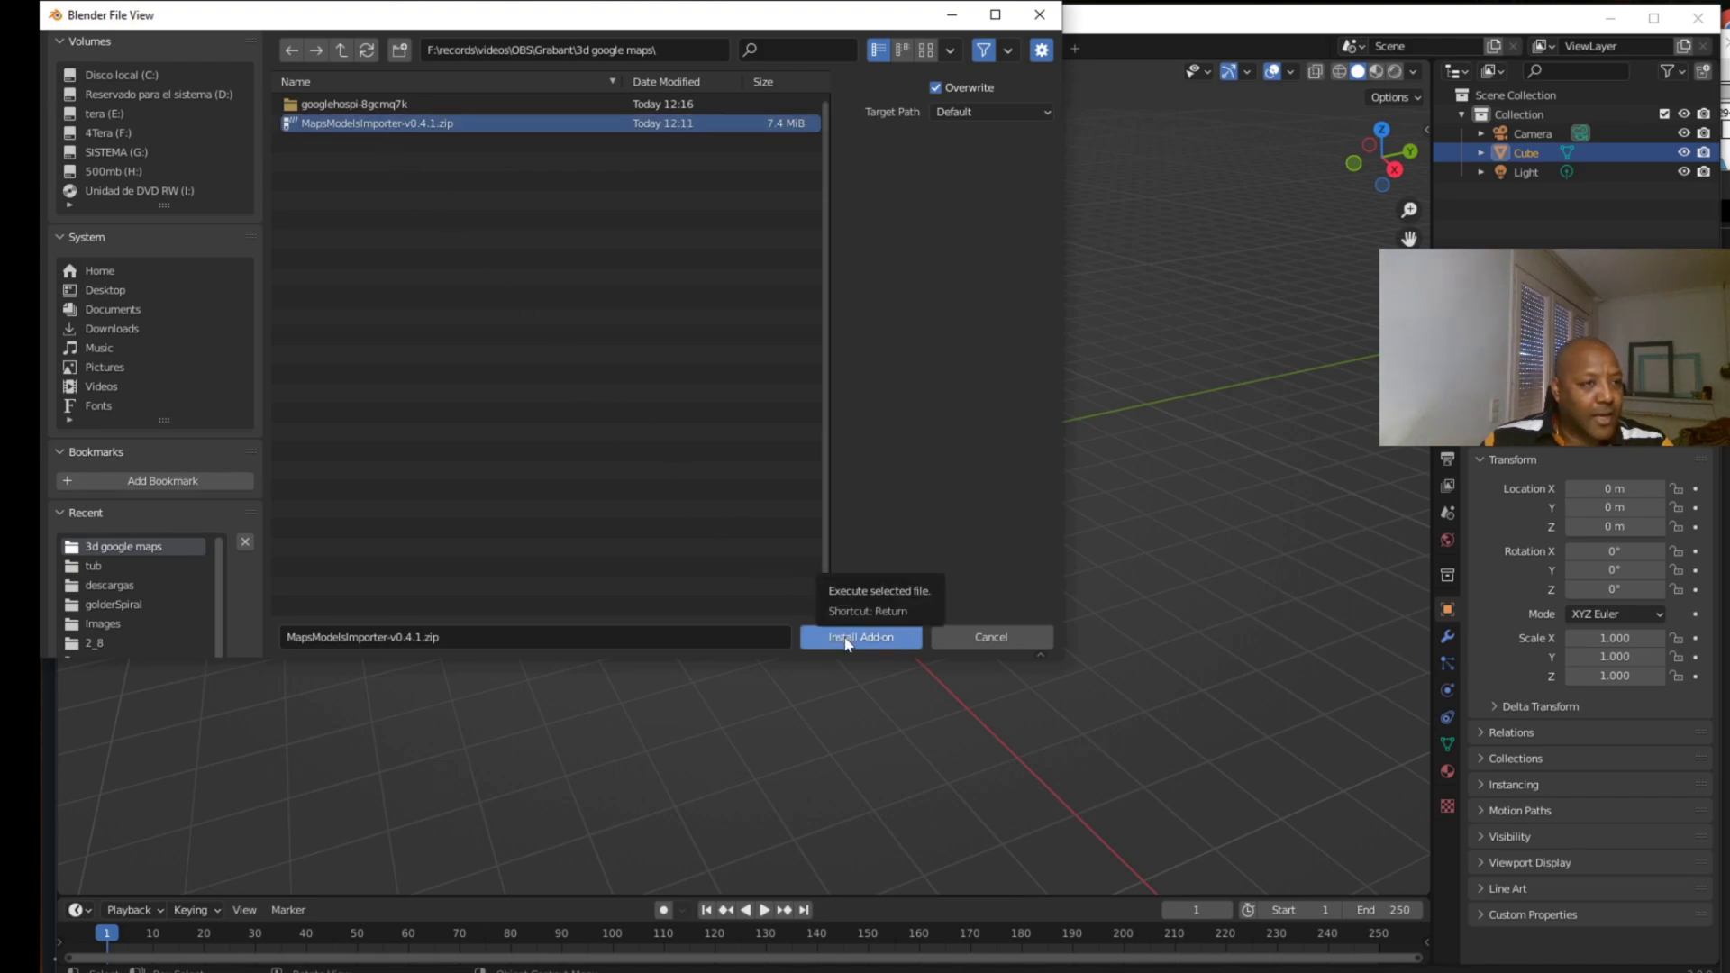
pyautogui.click(847, 641)
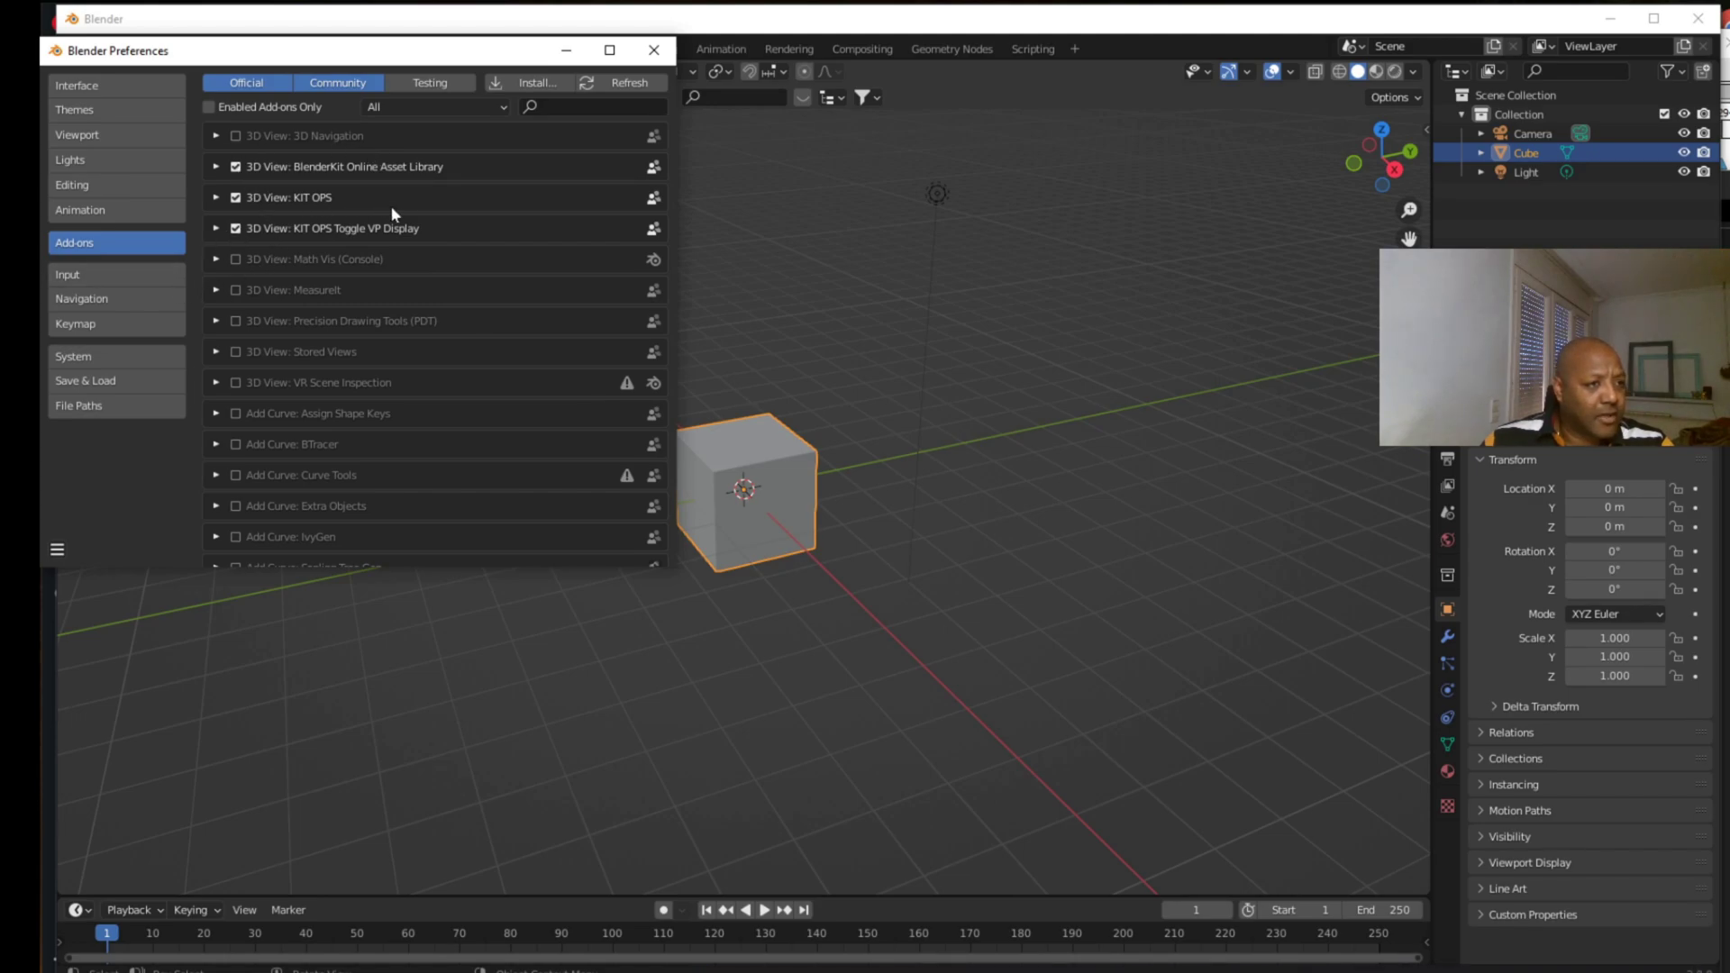
# Filter the add-ons list by 'maps'.
pyautogui.click(554, 106)
pyautogui.write('g')
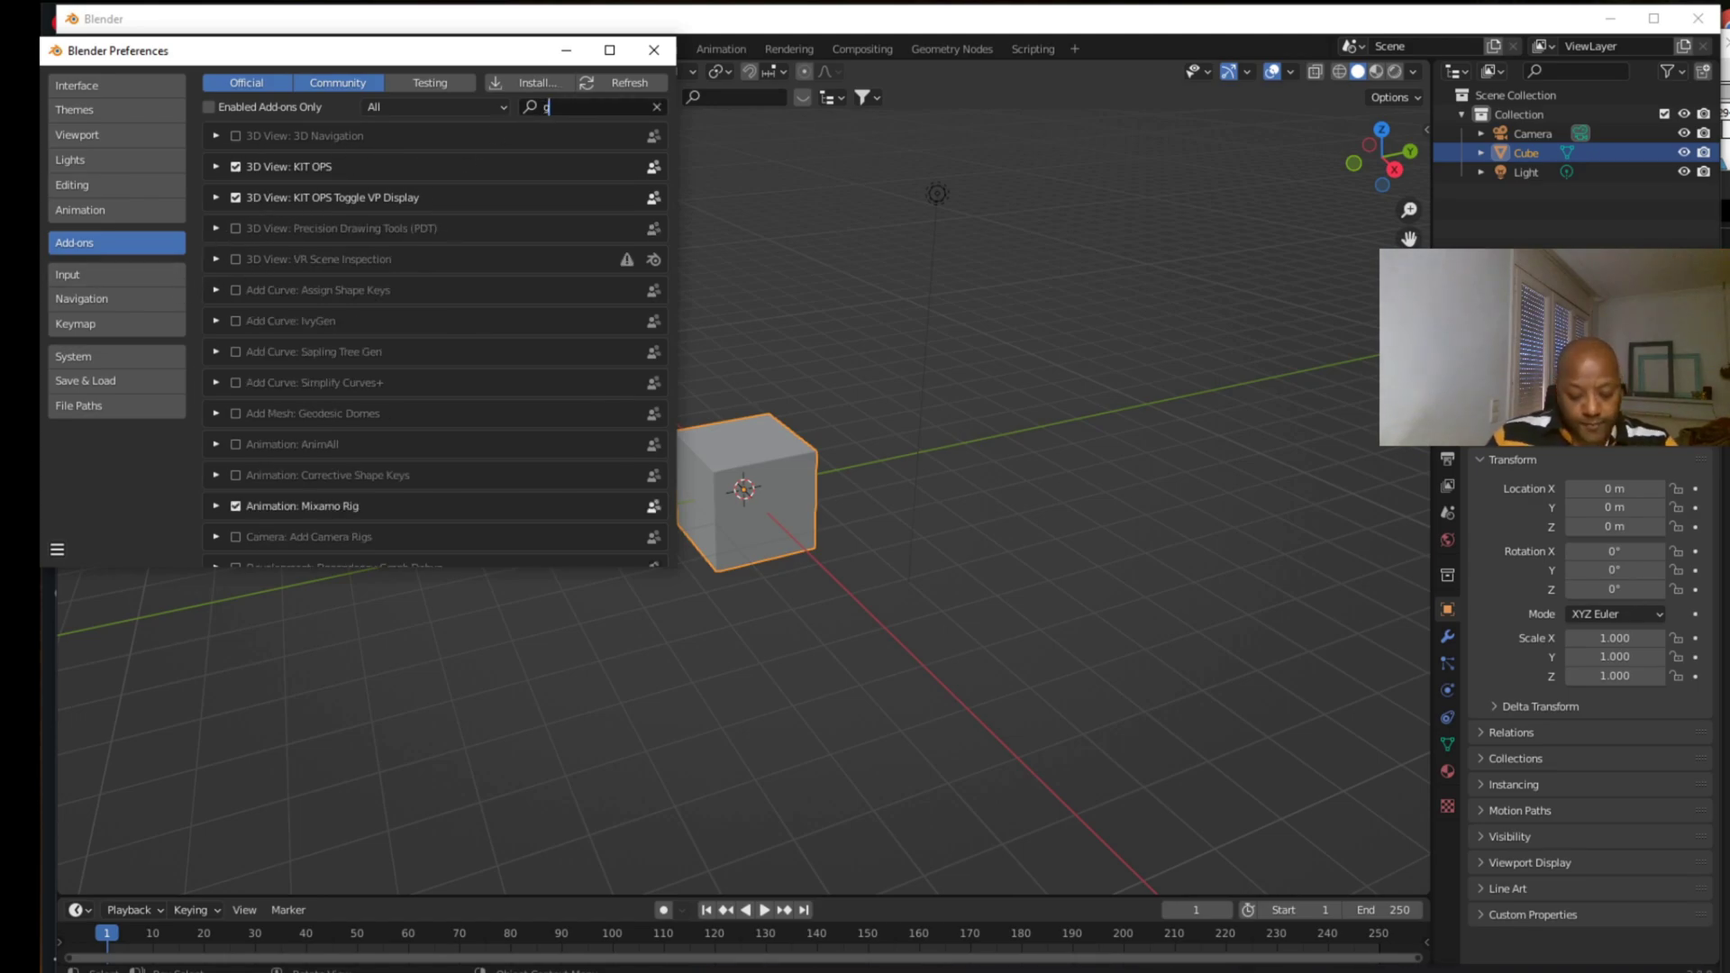
pyautogui.write('oogl')
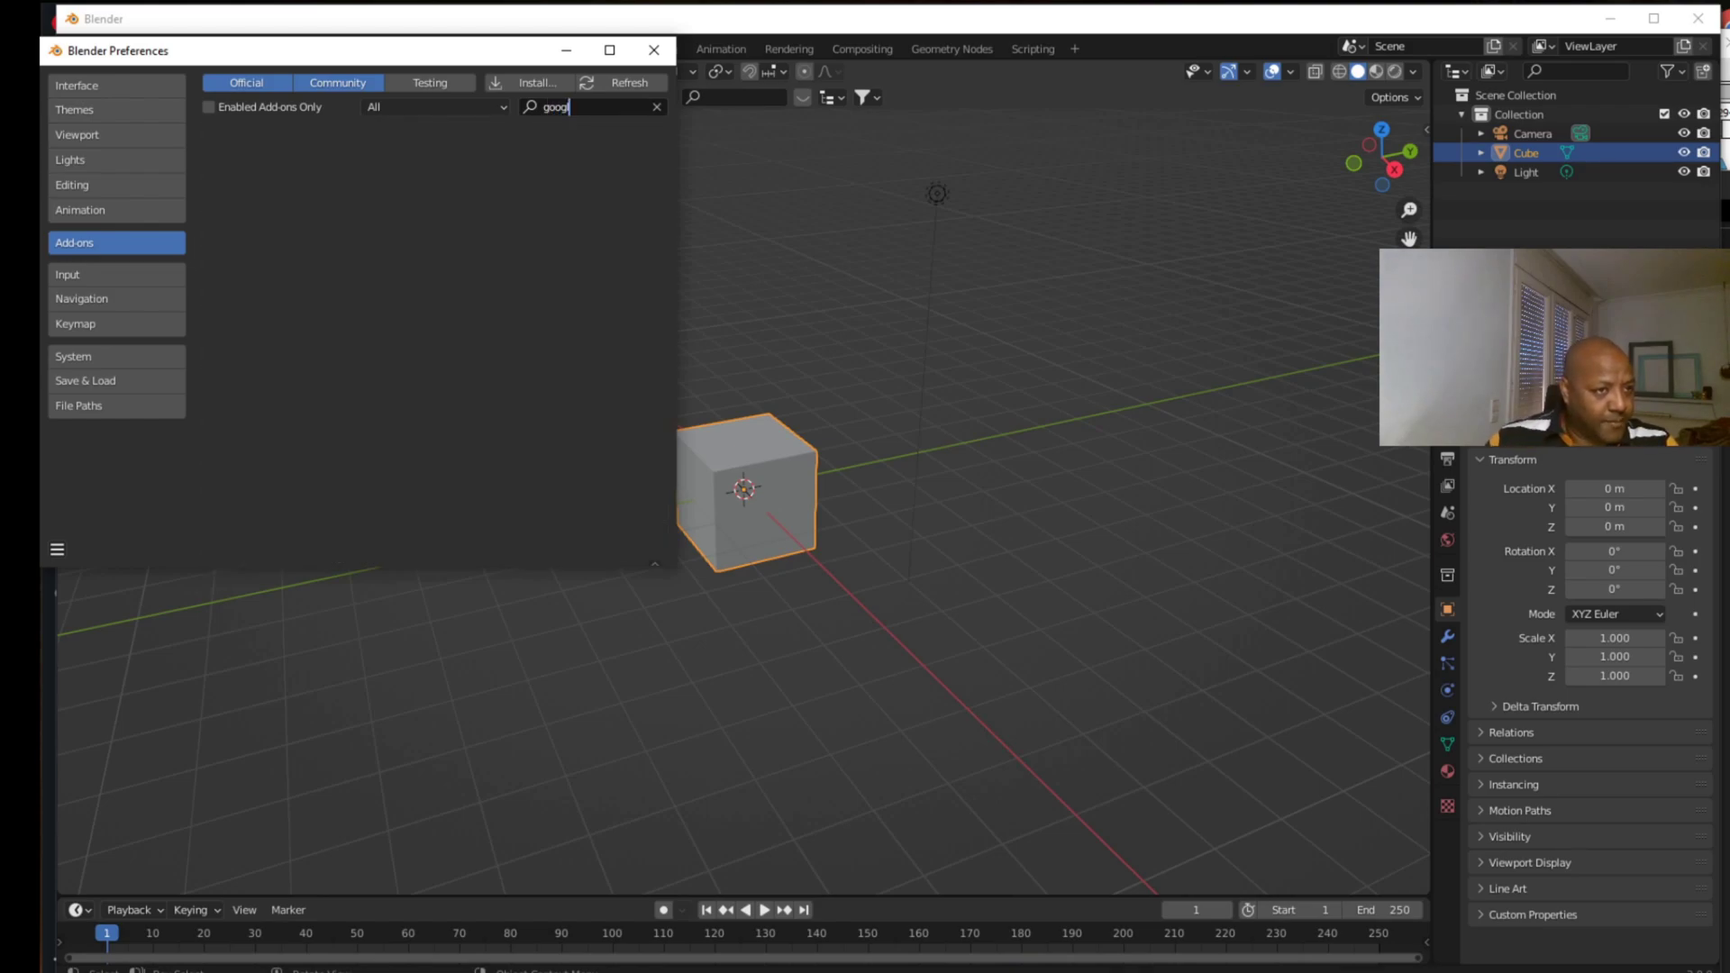
pyautogui.press('BackSpace')
pyautogui.press('BackSpace')
pyautogui.press('BackSpace')
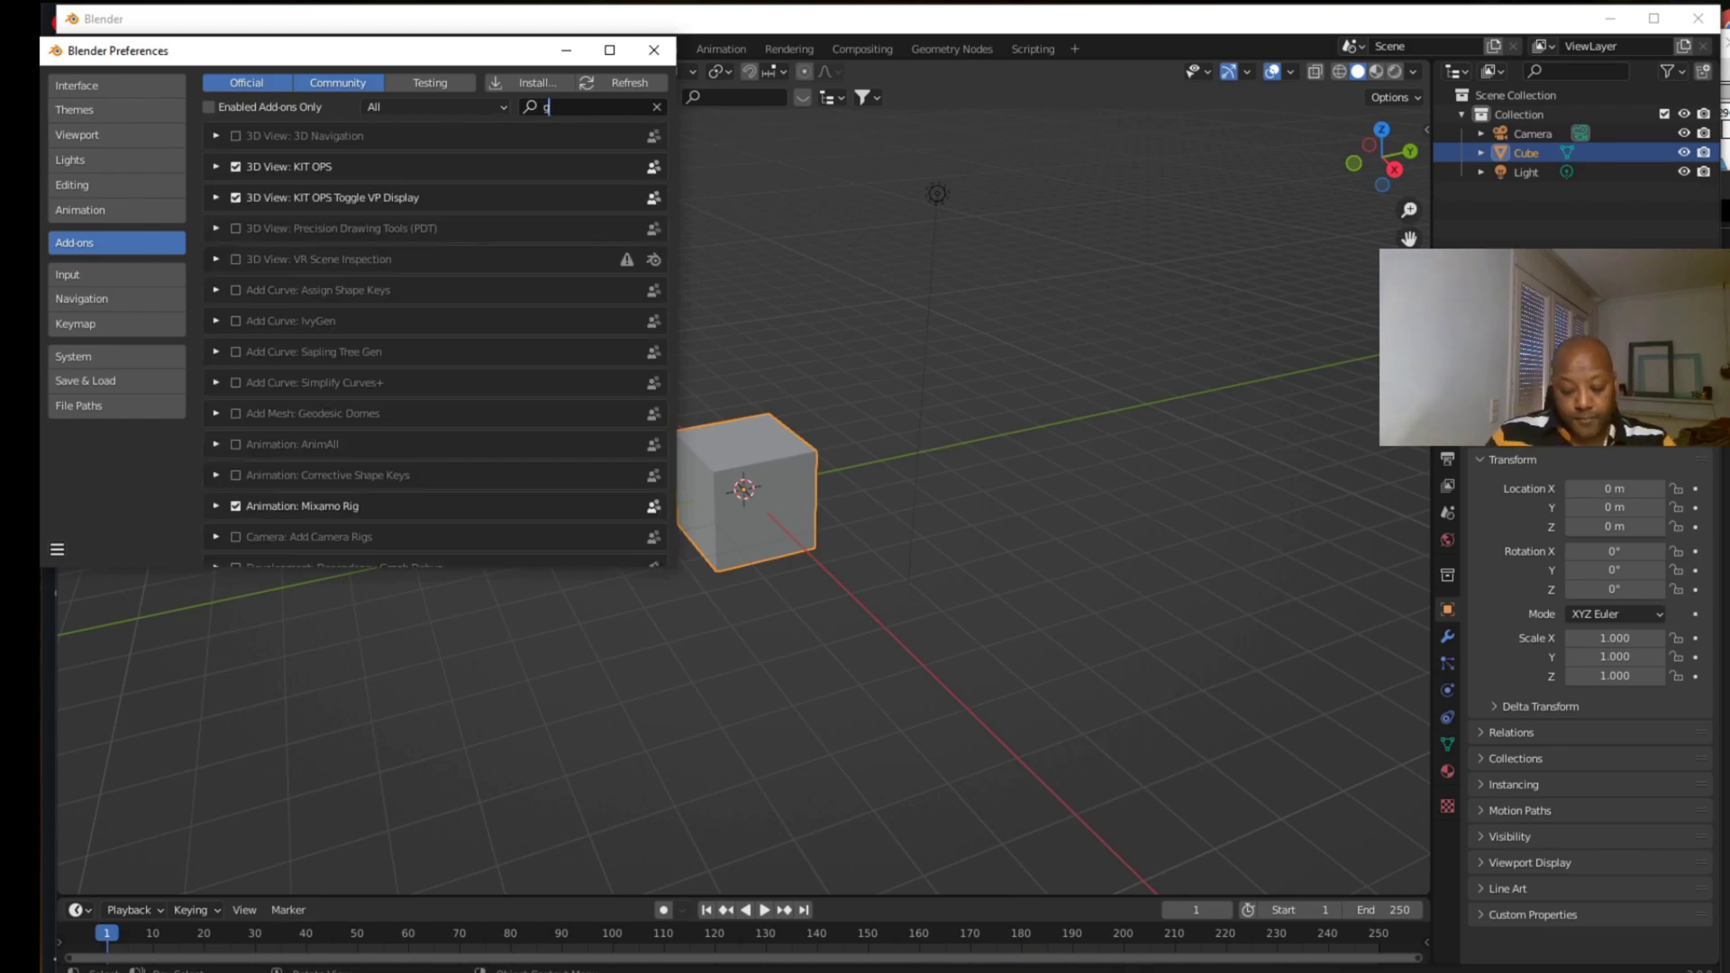
pyautogui.write('o')
pyautogui.press('BackSpace')
pyautogui.press('BackSpace')
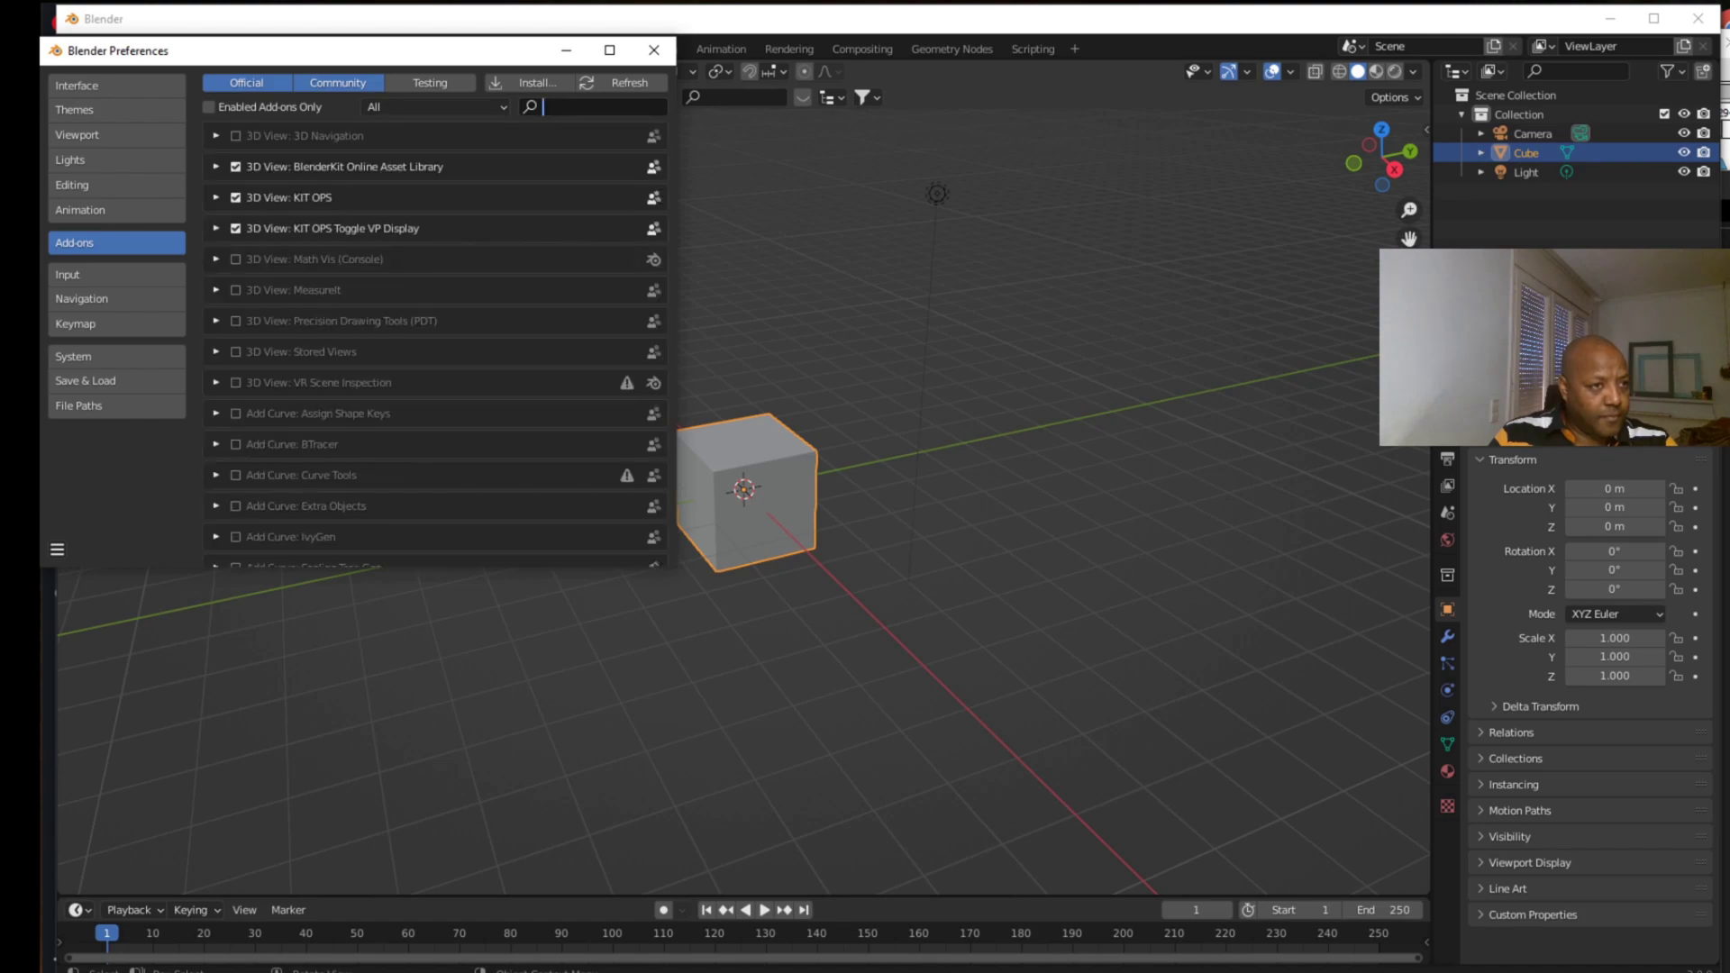
pyautogui.write('maps')
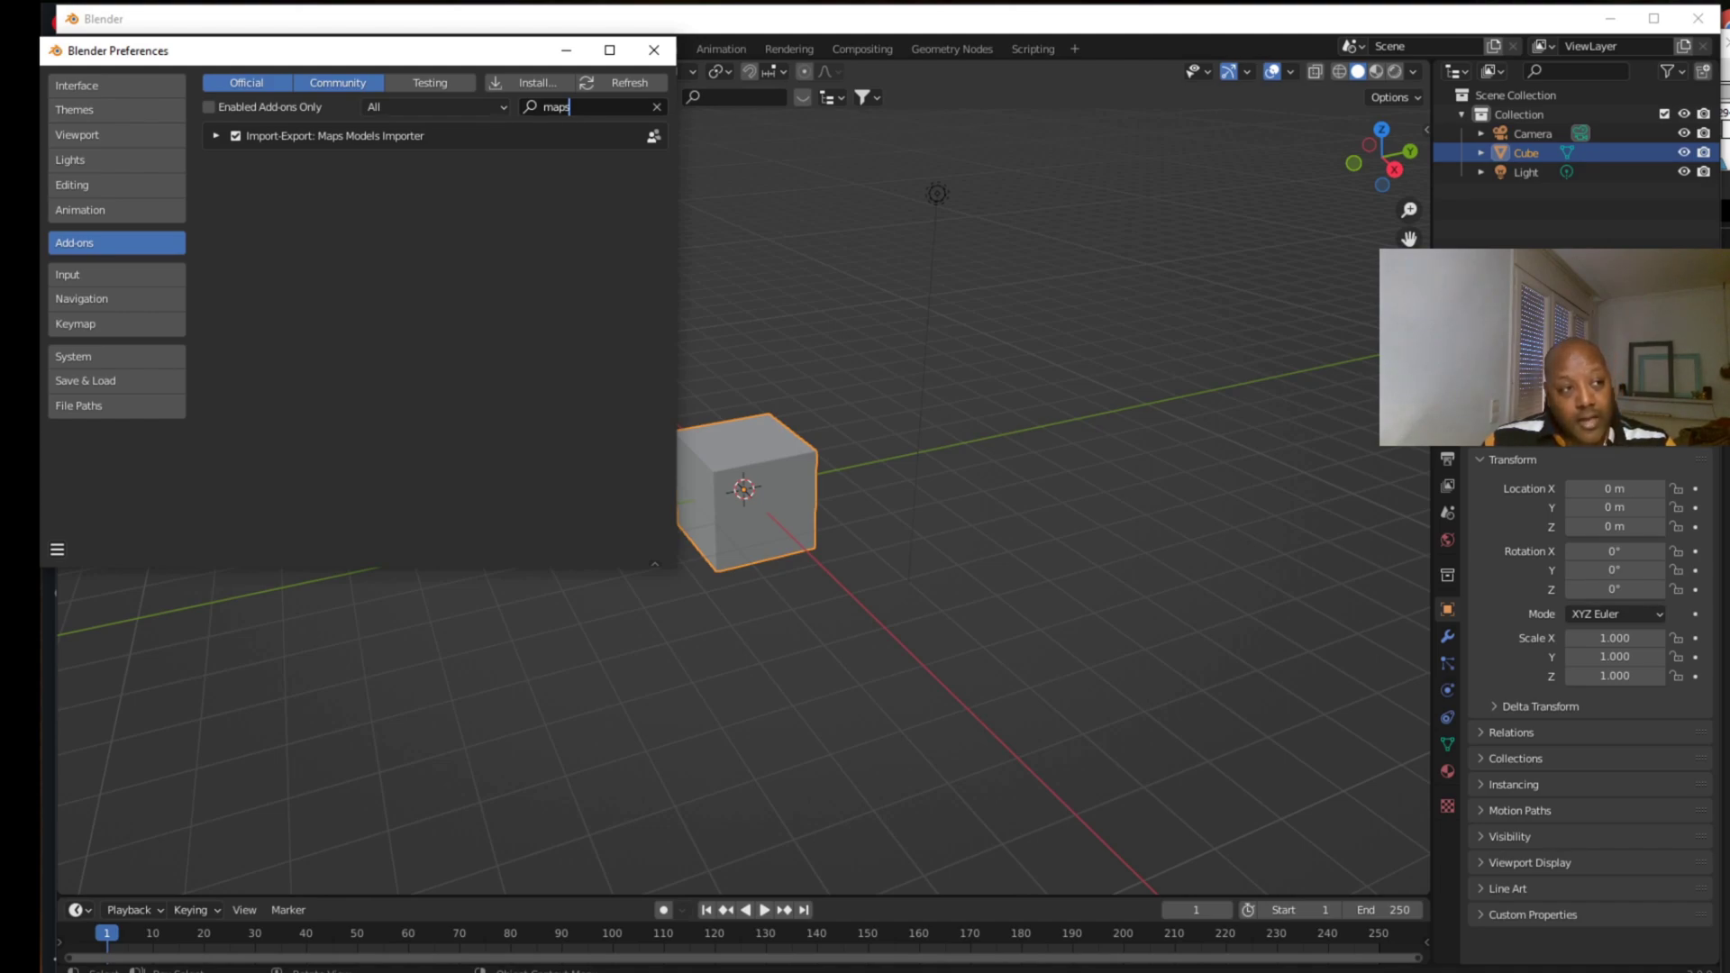
pyautogui.press('Return')
# Enable Import-Export: Maps Models Importer and save the preferences.
pyautogui.click(236, 140)
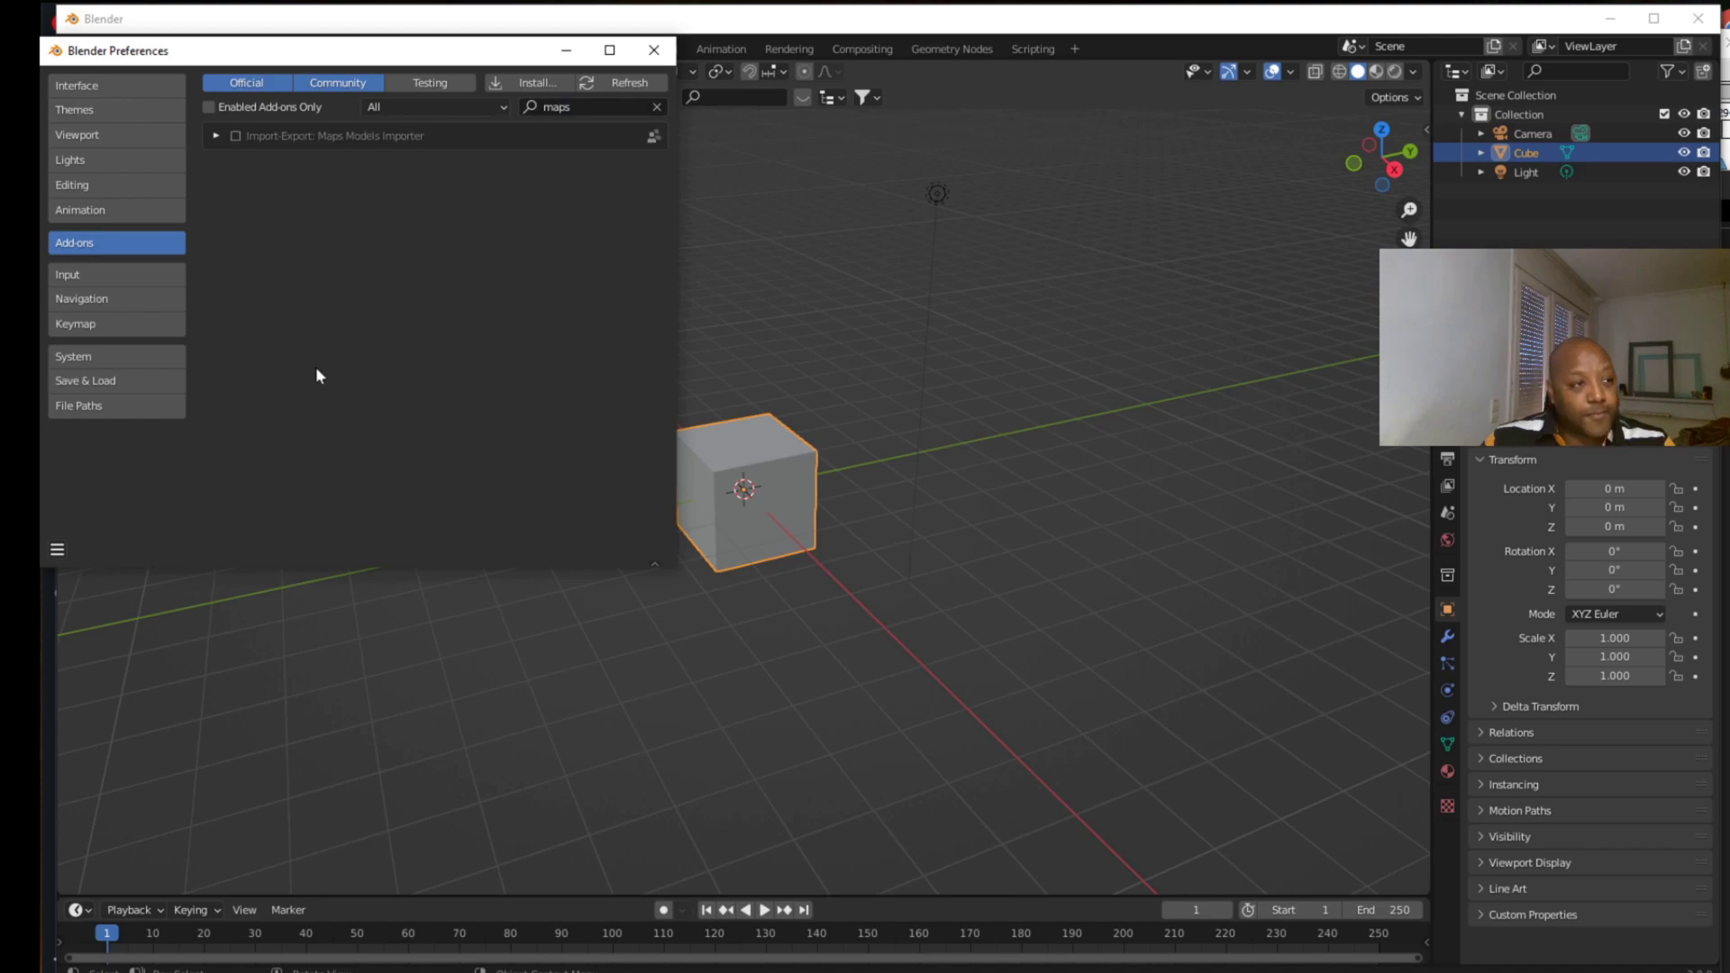
pyautogui.click(236, 137)
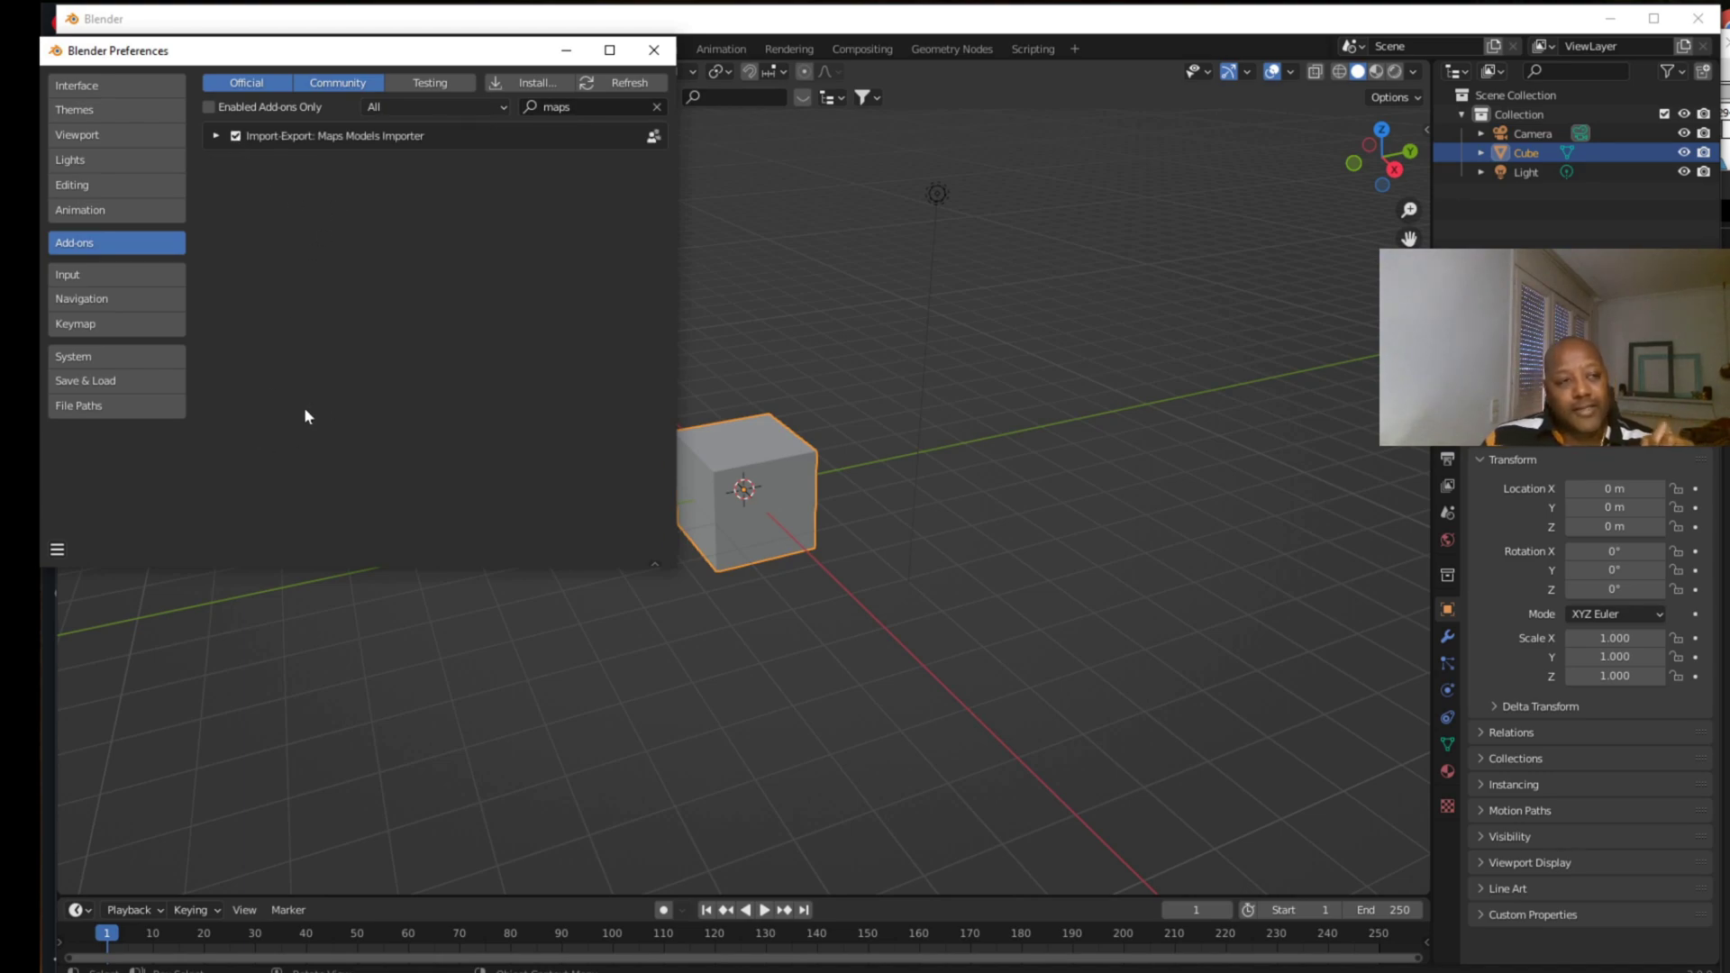
pyautogui.click(58, 551)
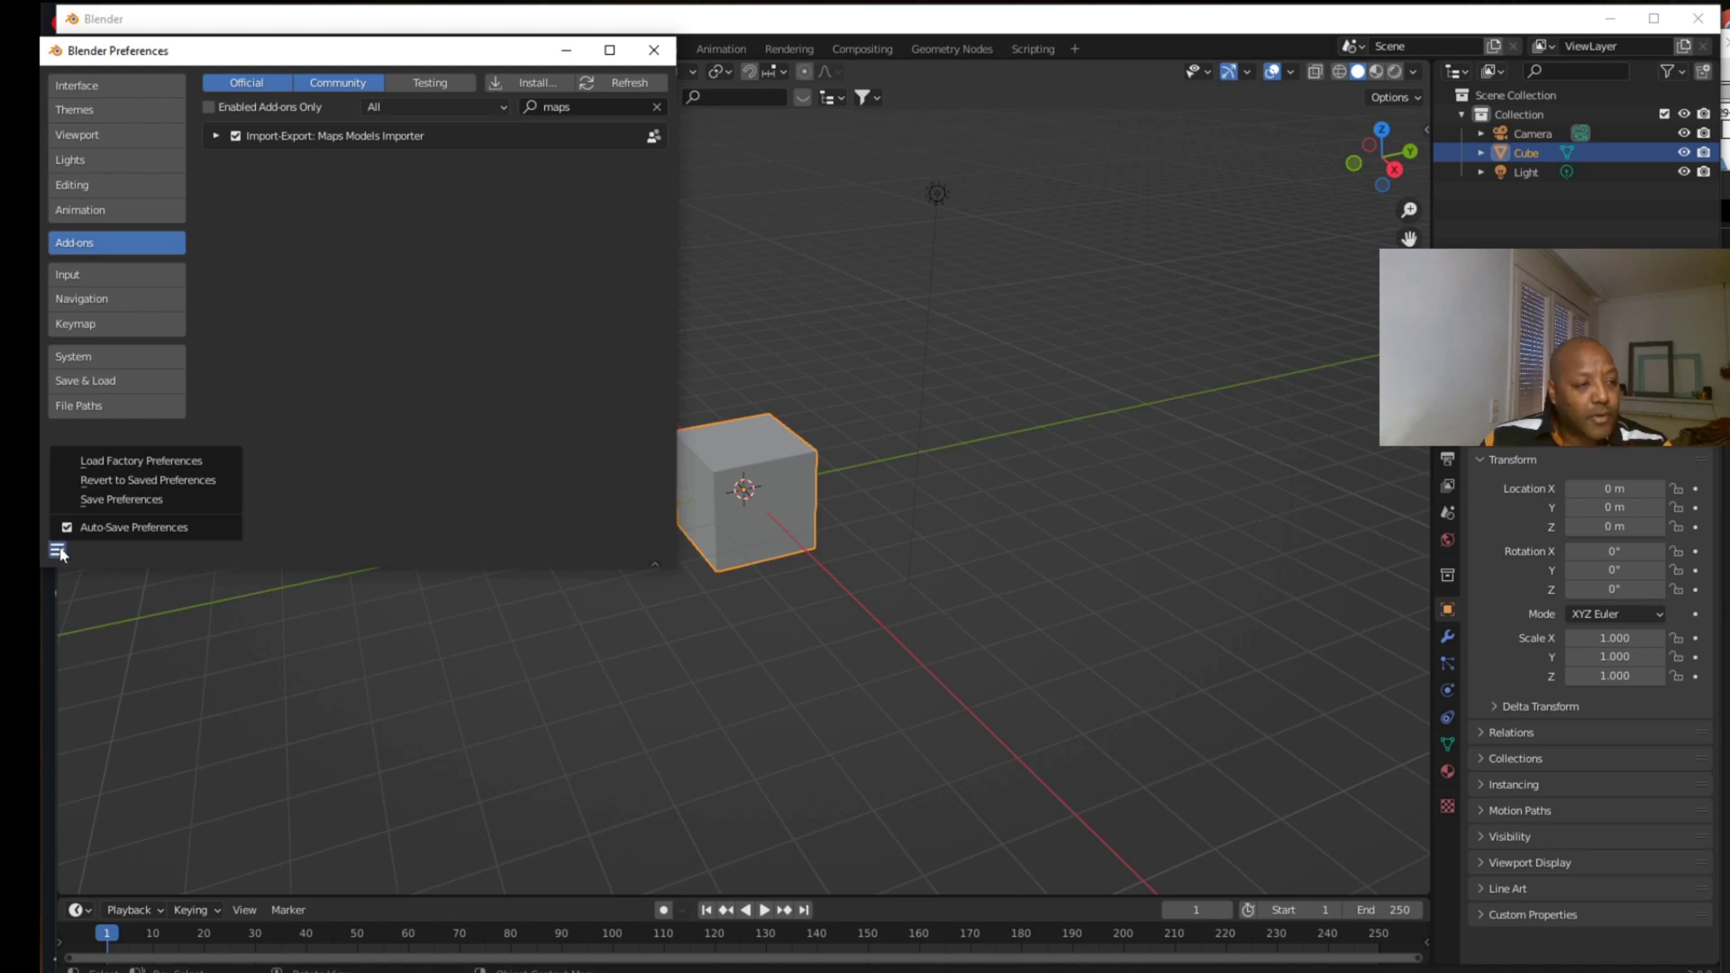
pyautogui.click(139, 500)
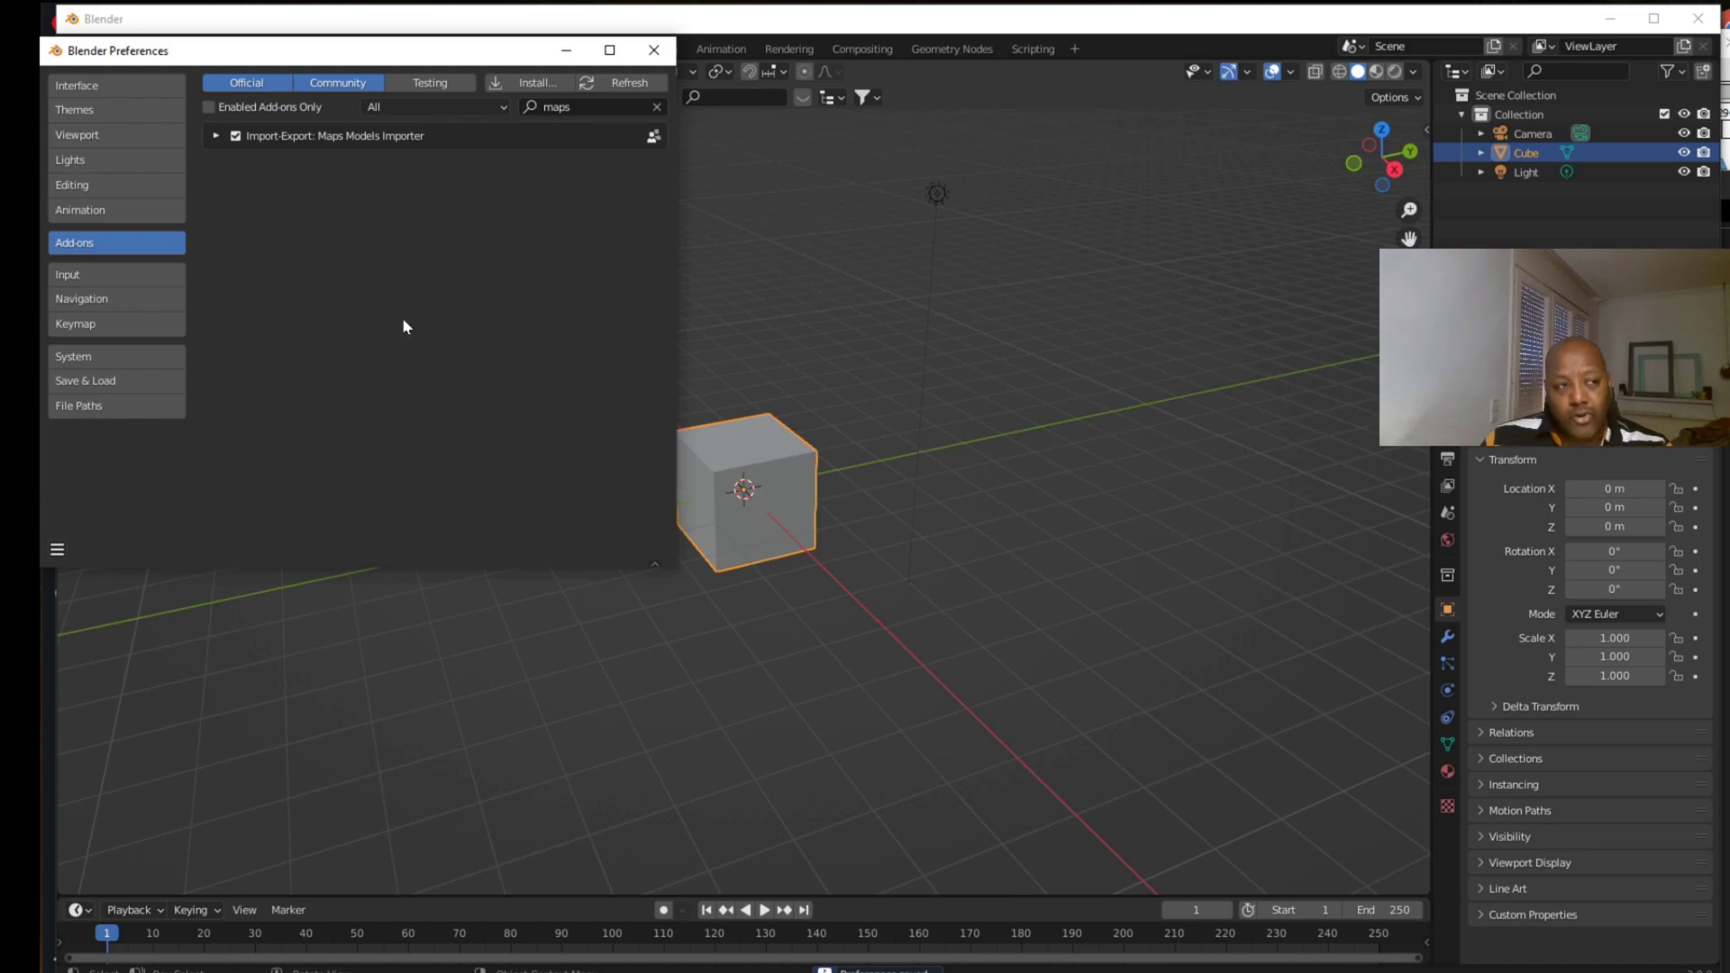
# Import hospital.rdc from the 3d google maps folder as a Google Maps Capture.
pyautogui.click(654, 52)
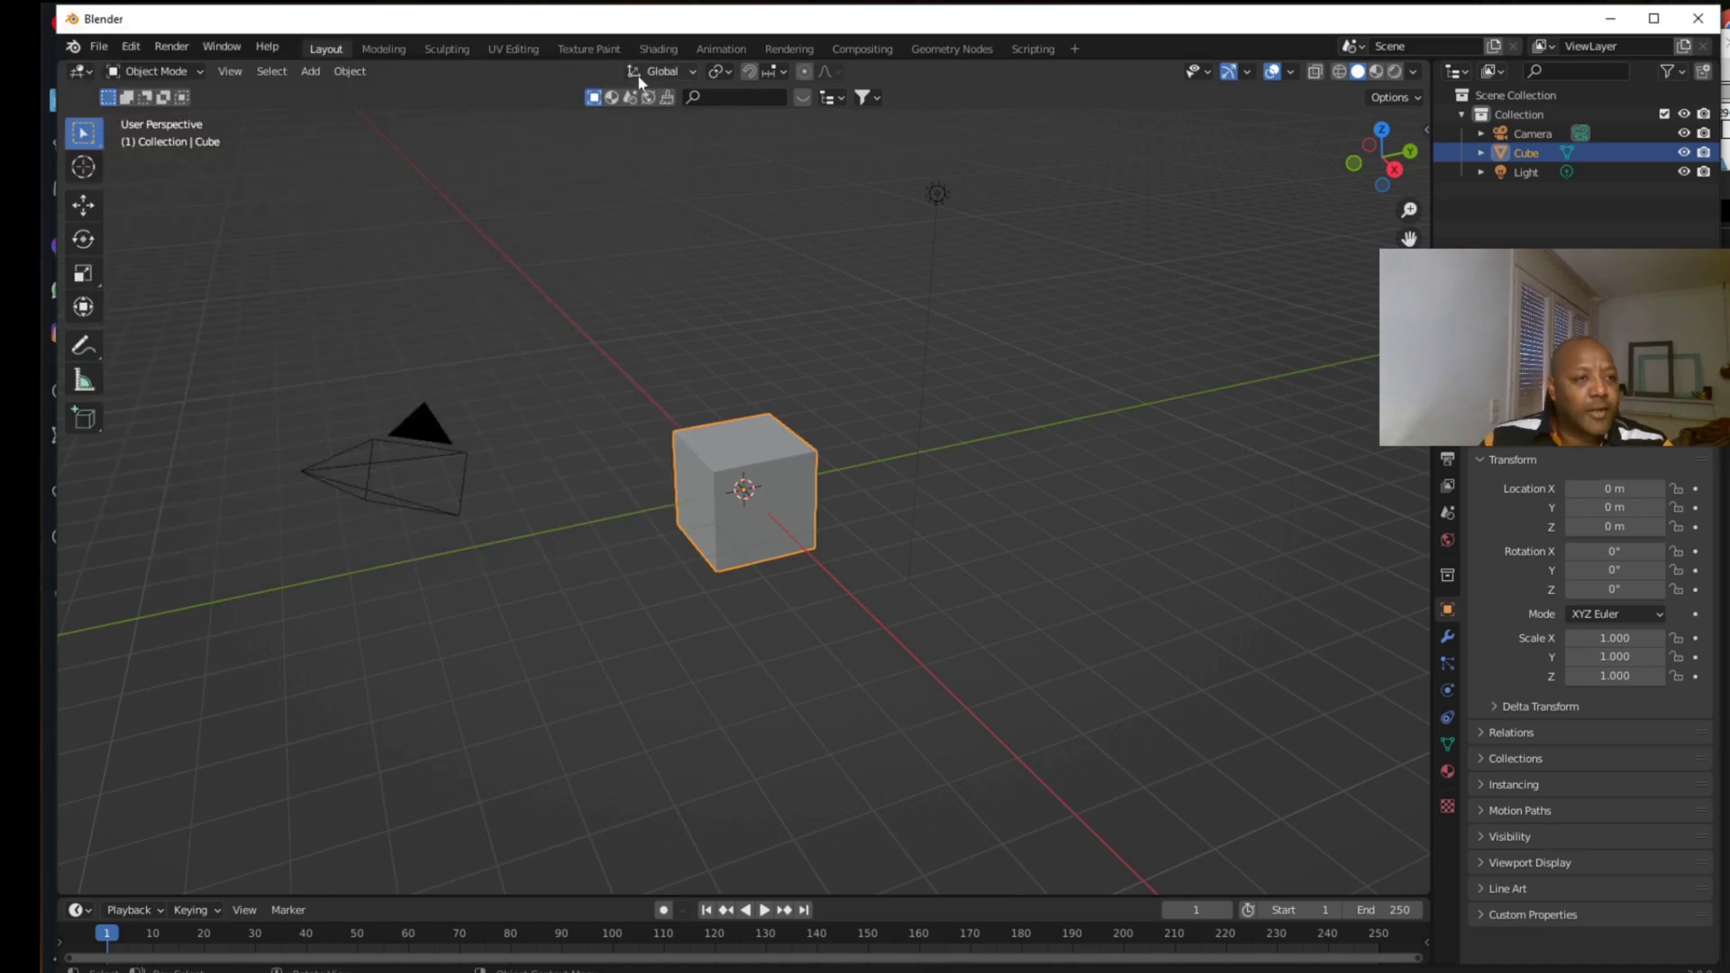
pyautogui.click(99, 47)
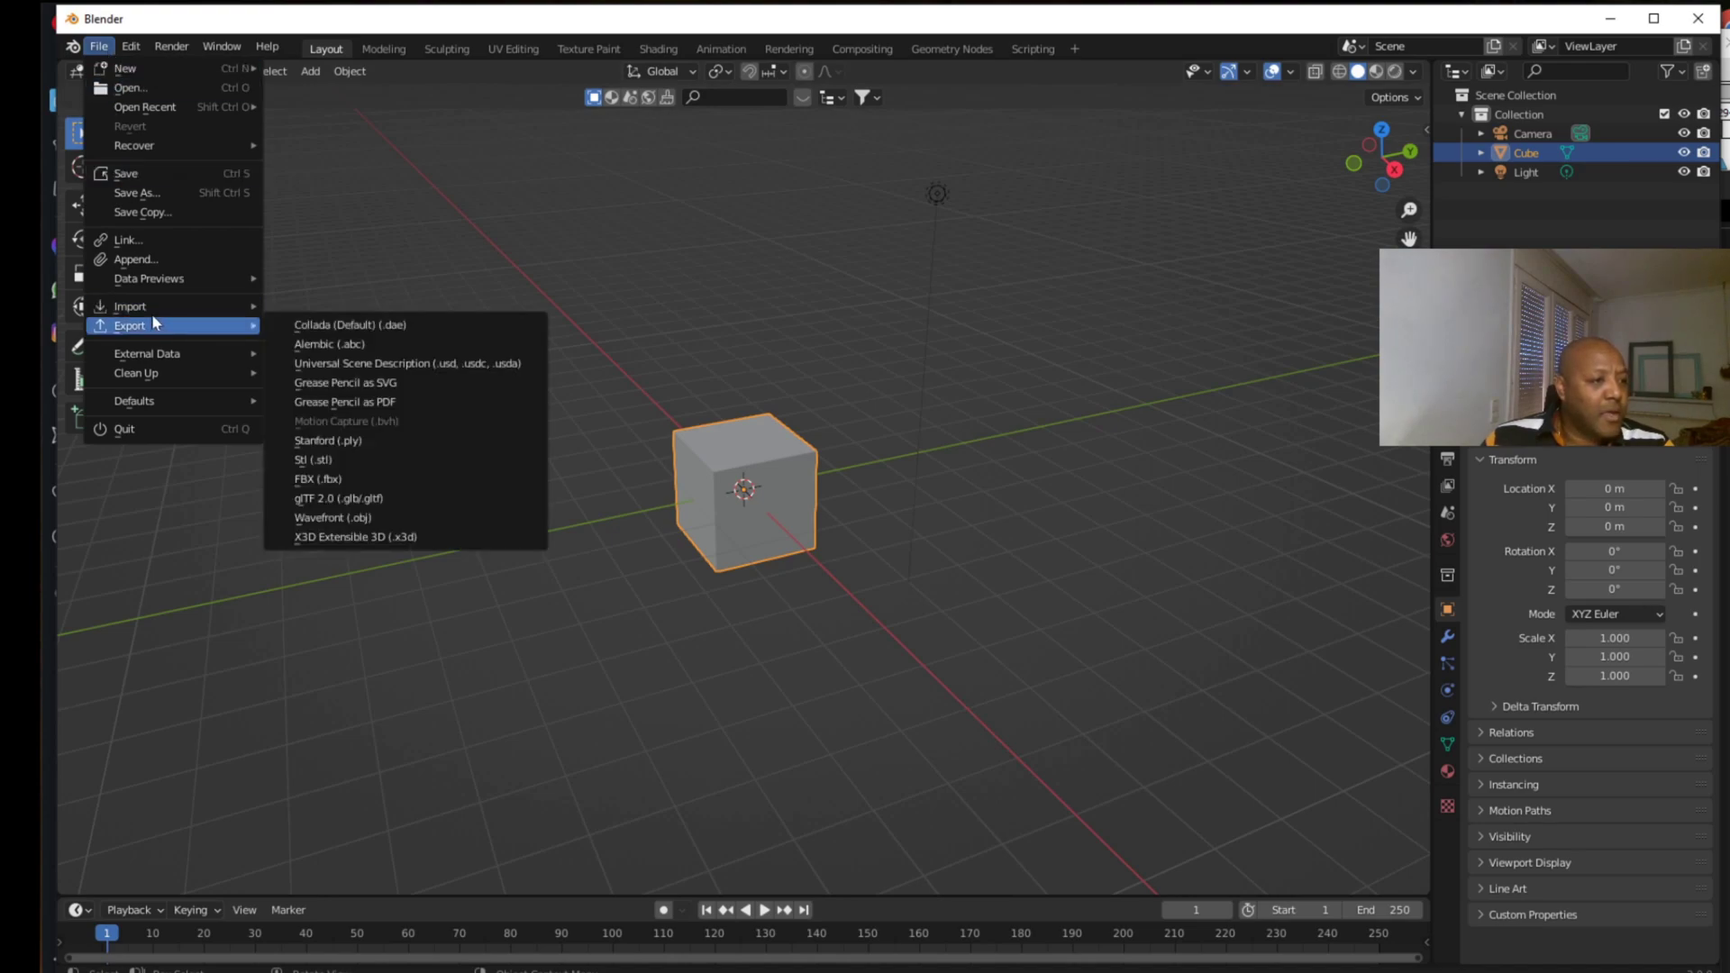
pyautogui.moveTo(162, 305)
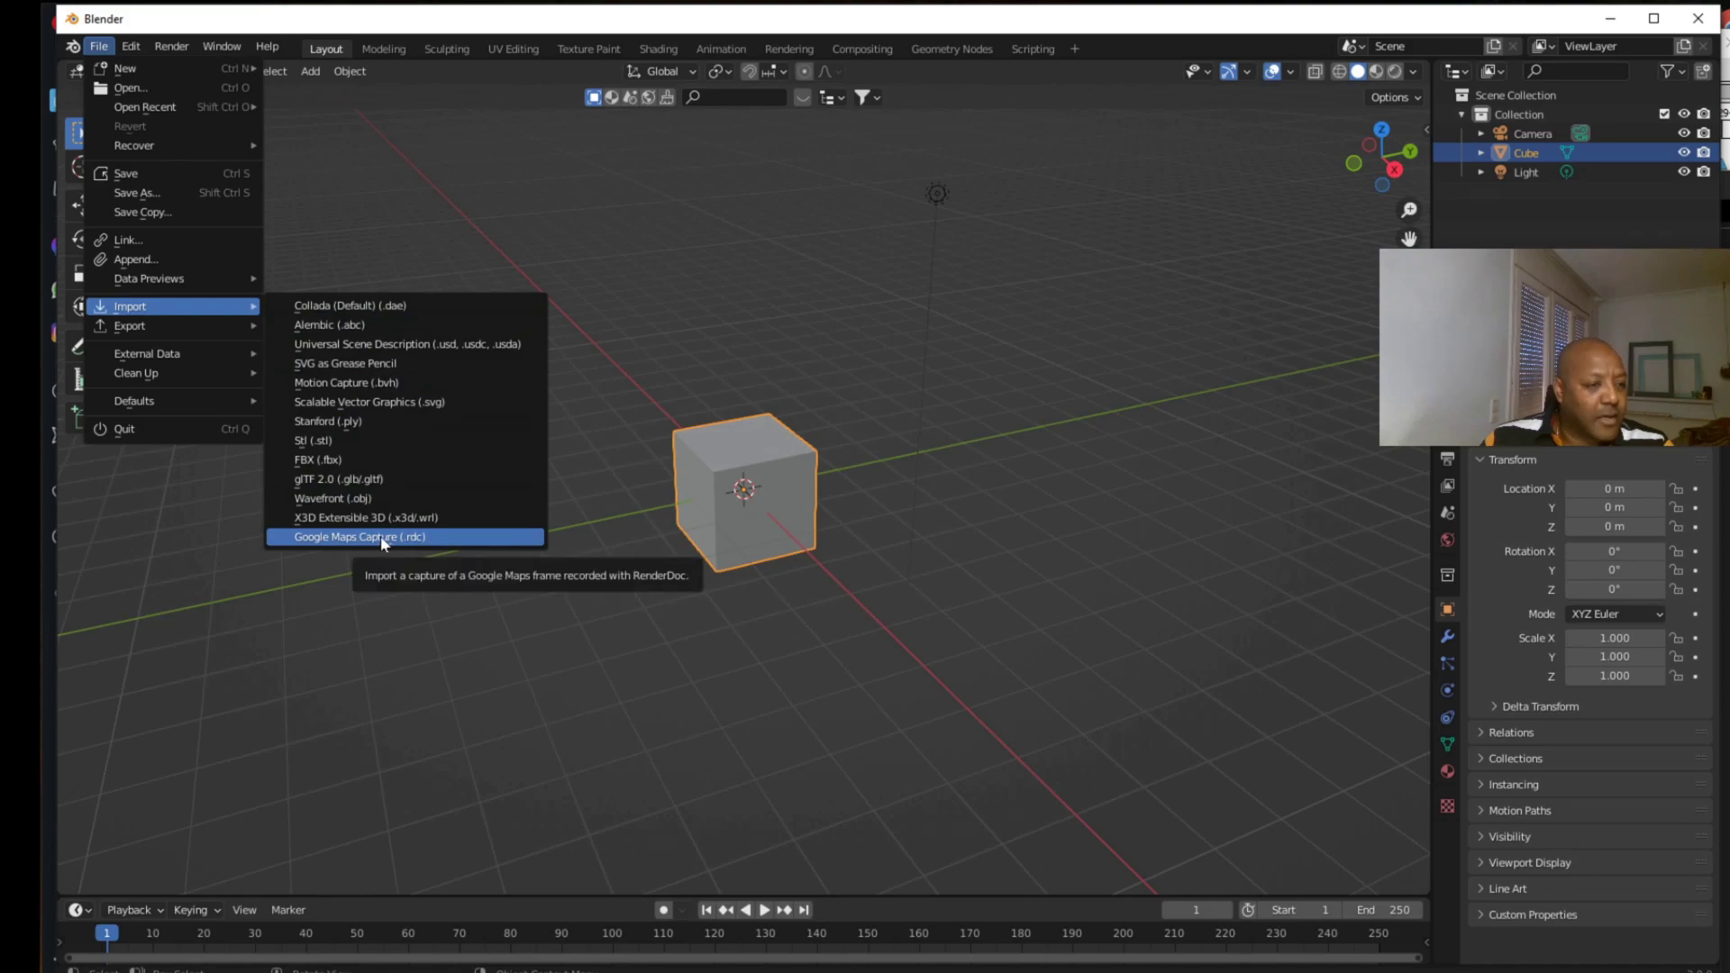
pyautogui.click(371, 538)
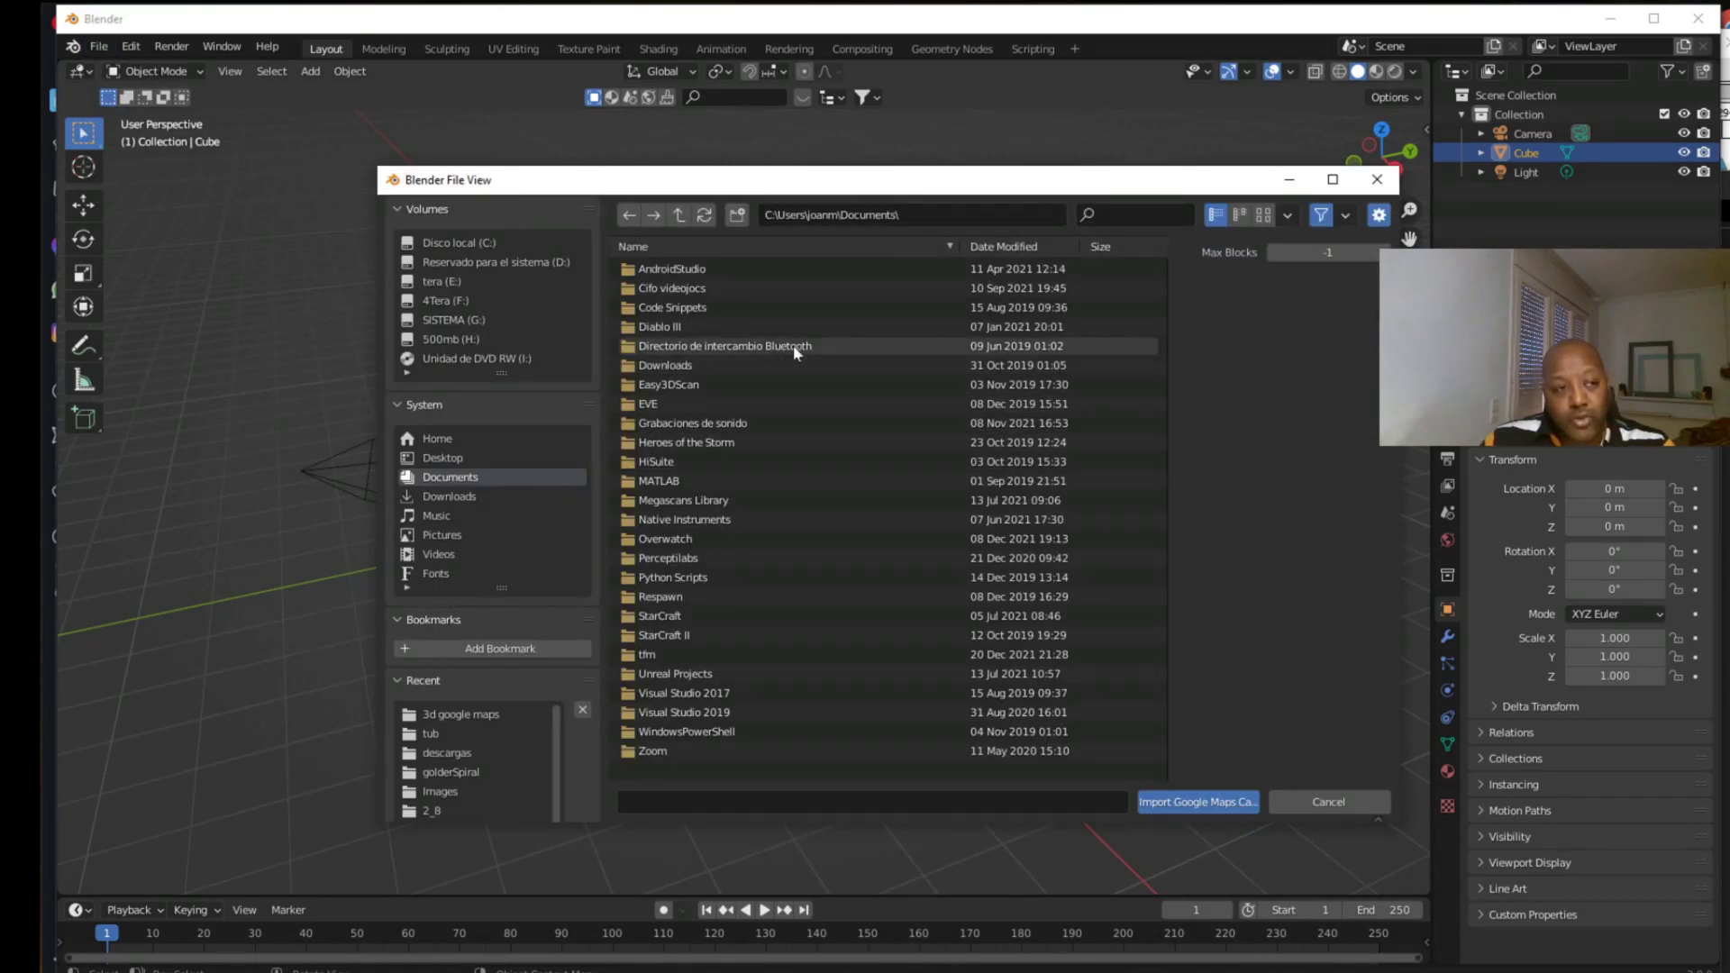
pyautogui.click(909, 216)
pyautogui.write('F:\\records\\videos\\OBS\\Grabant\\3d google maps')
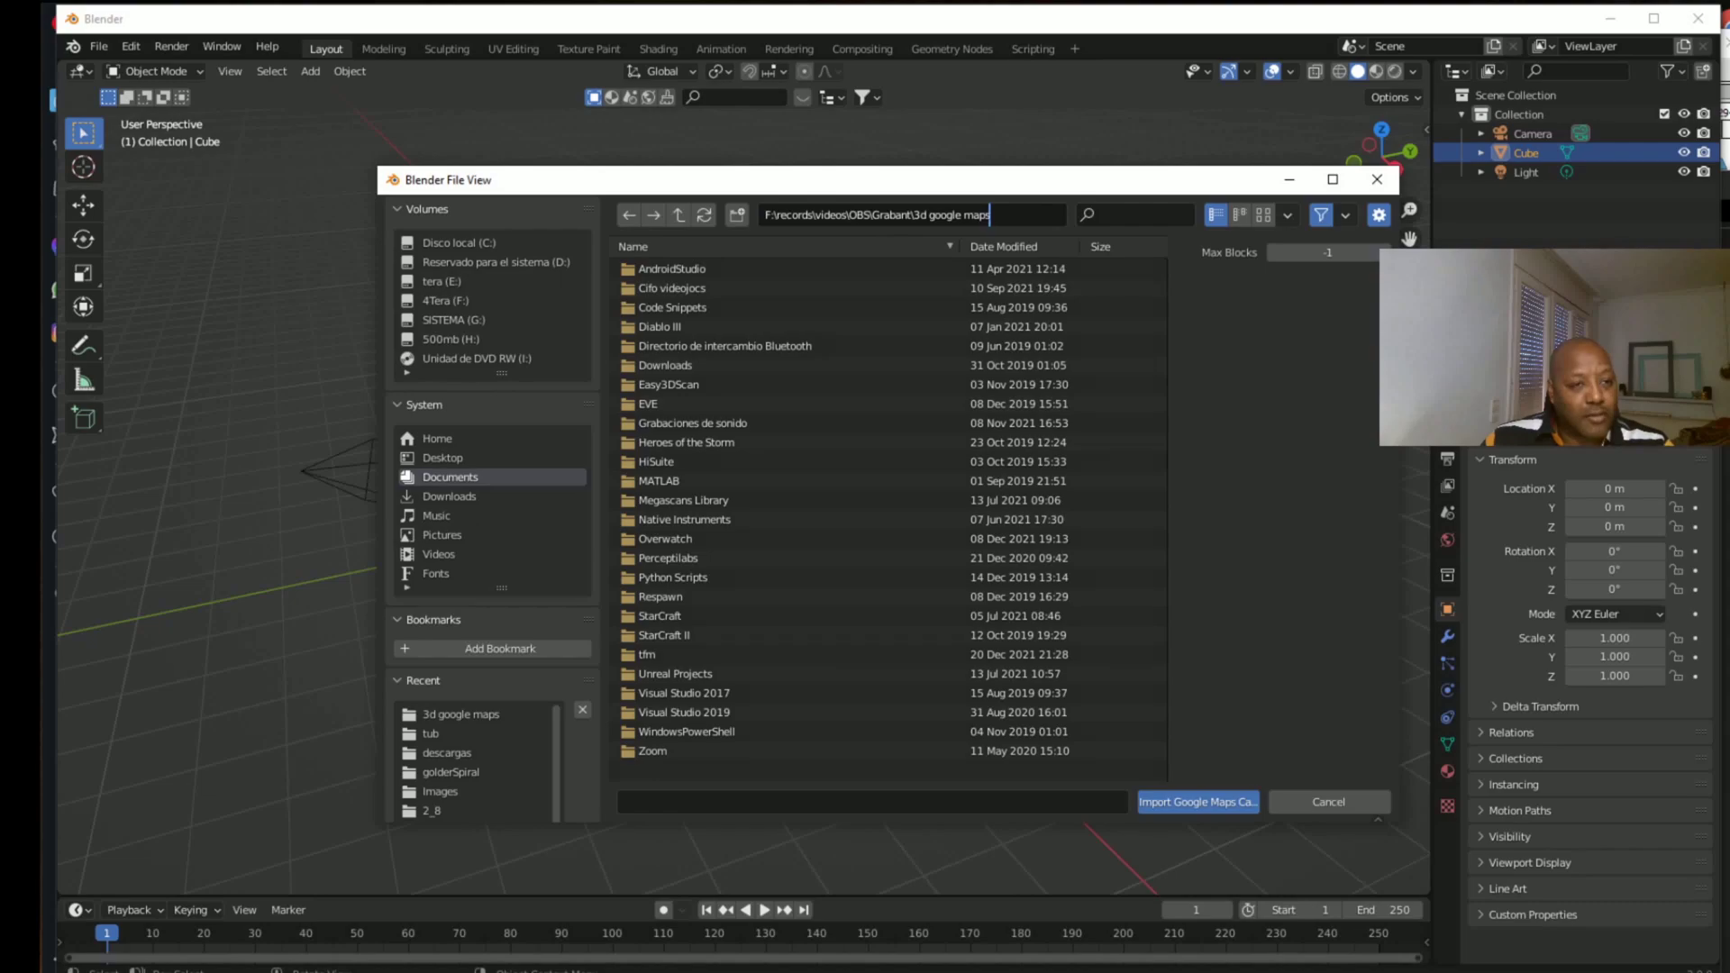
pyautogui.press('Return')
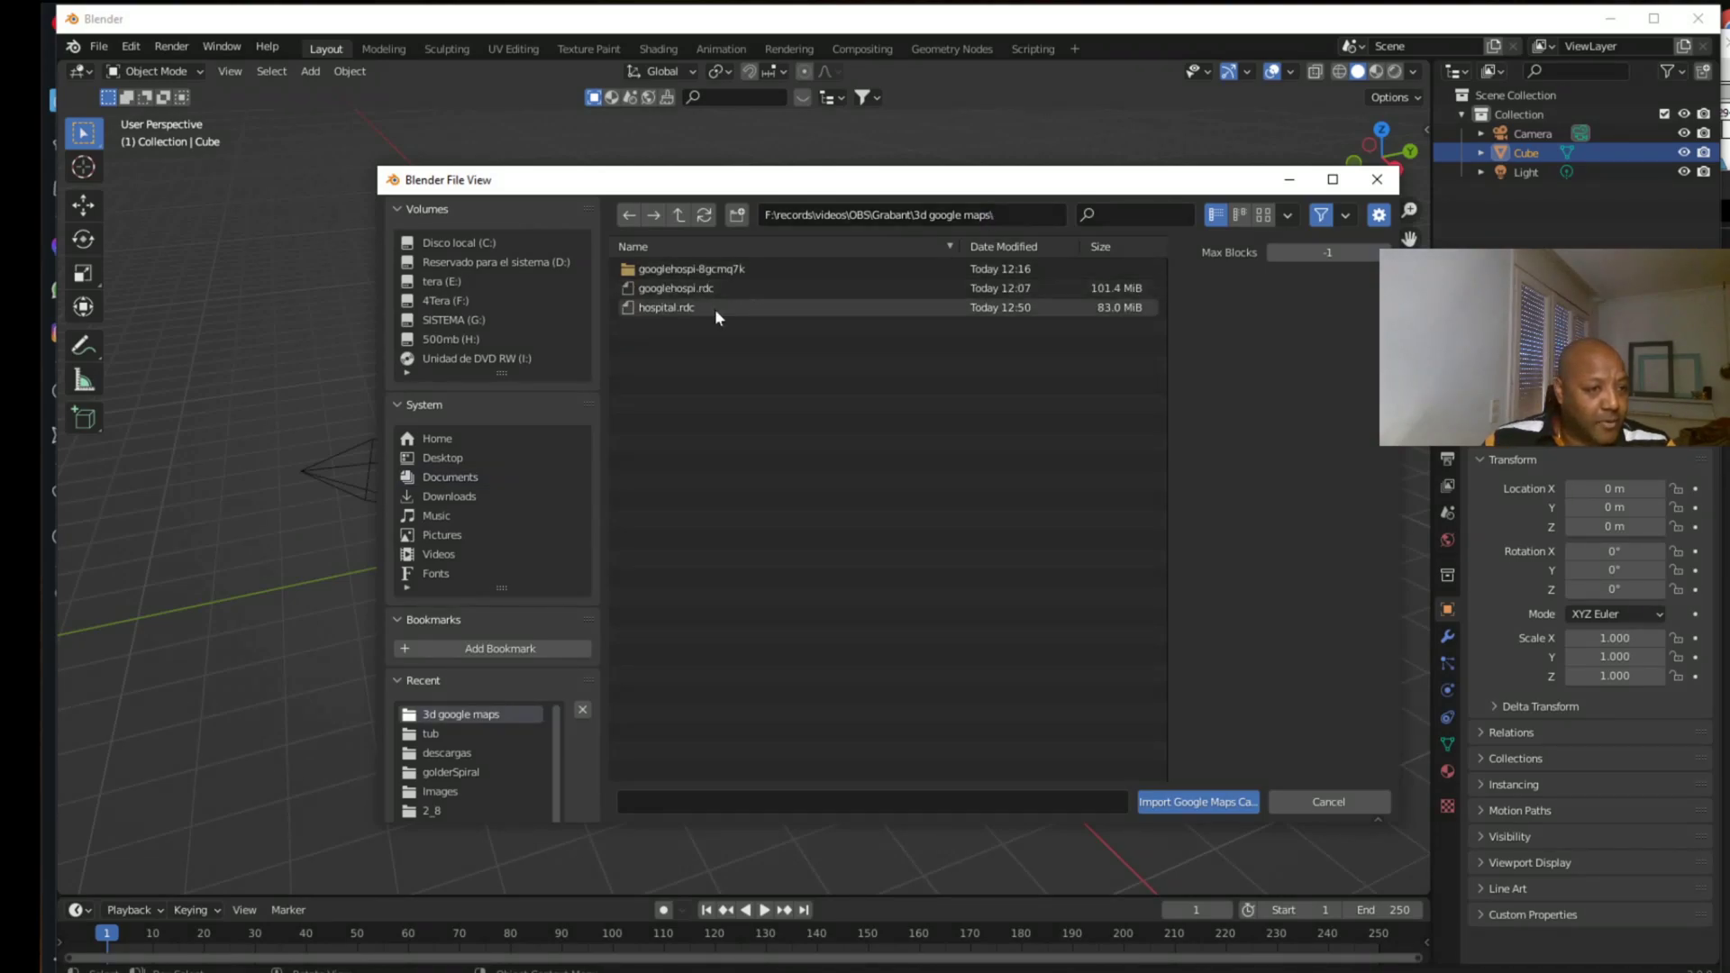
pyautogui.click(656, 308)
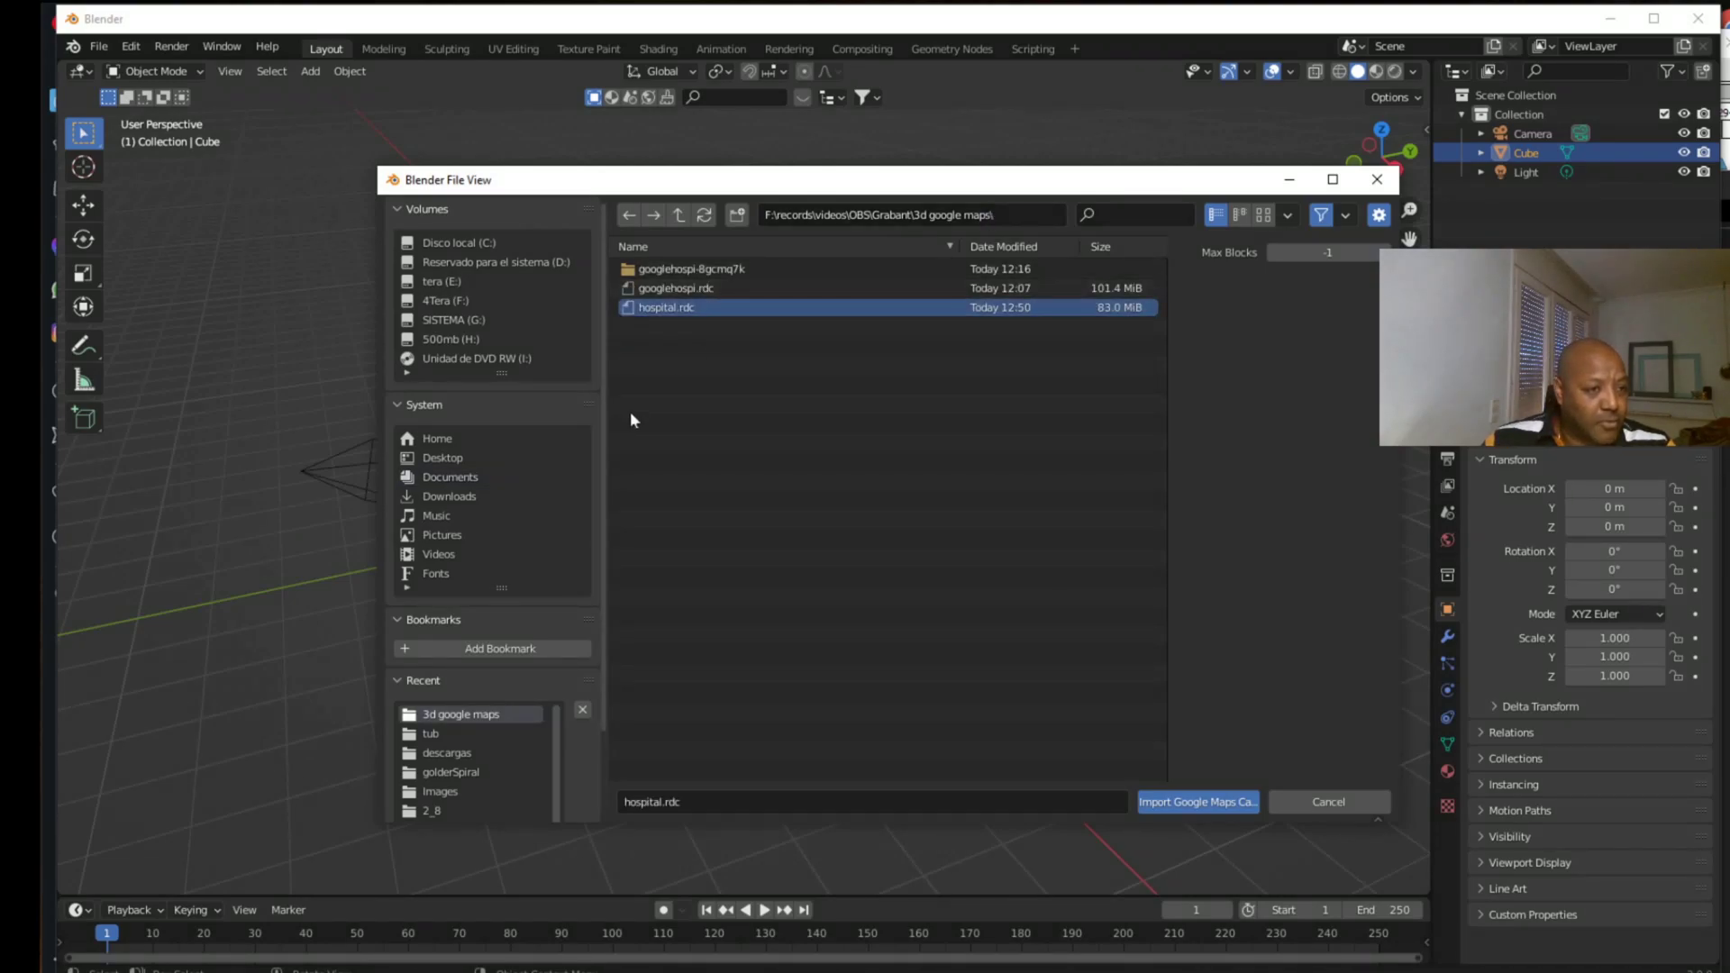
pyautogui.click(1181, 804)
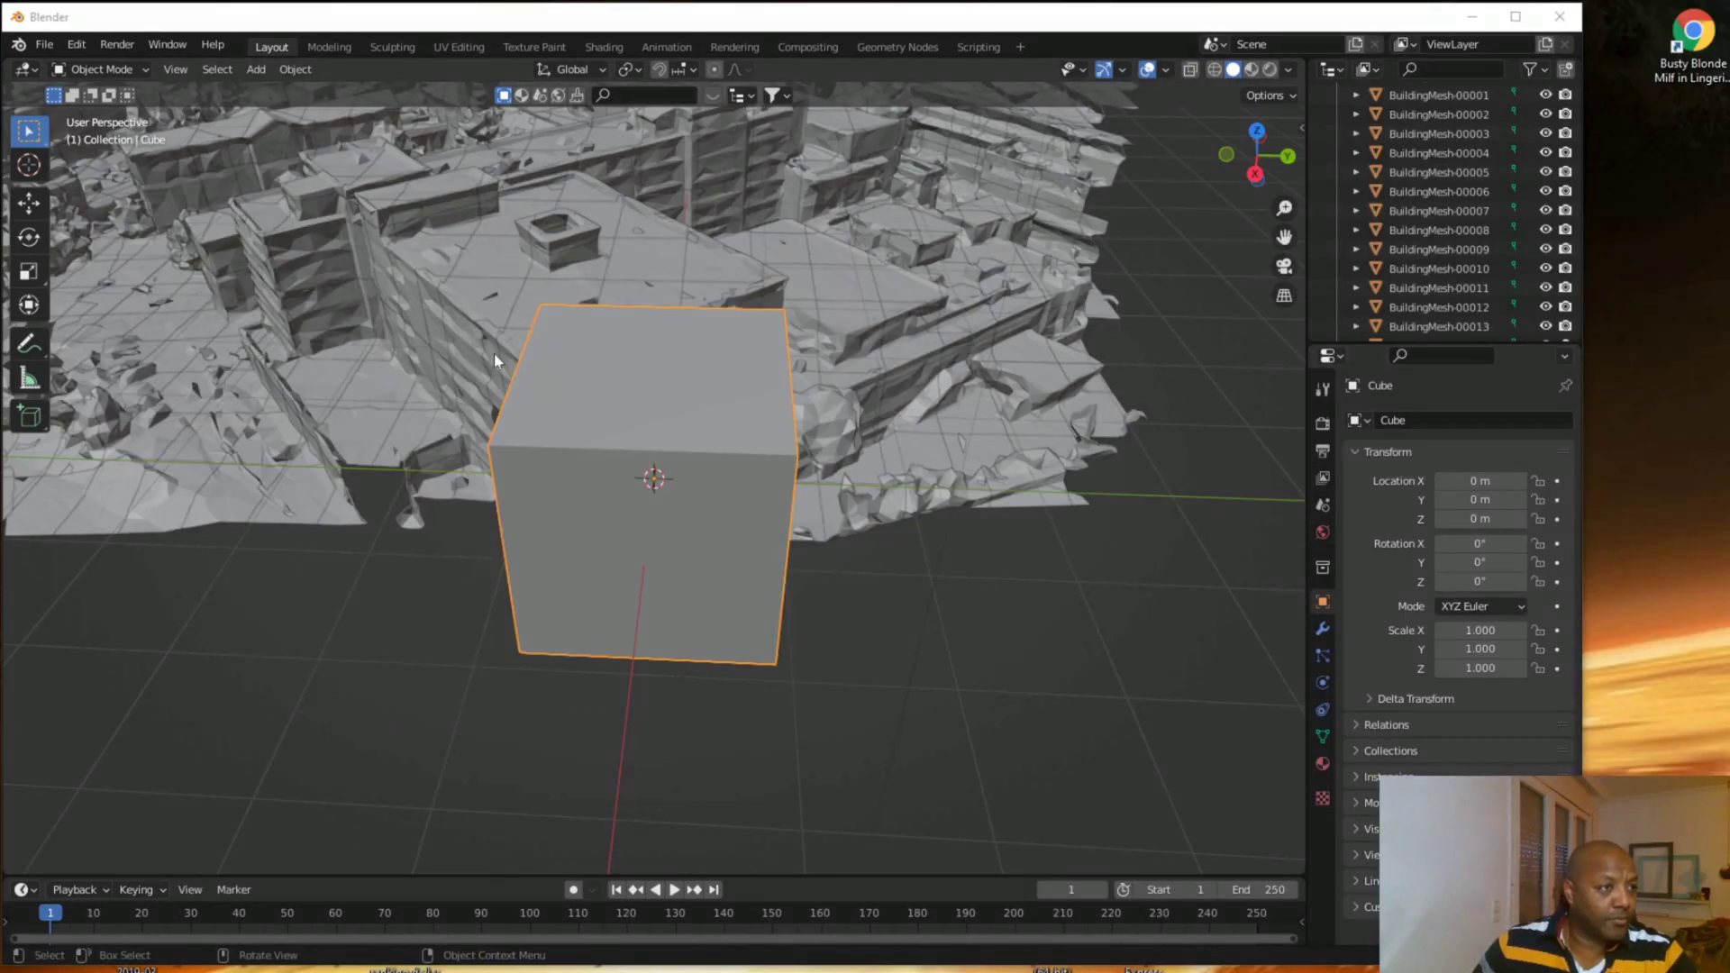
# Orbit, pan and zoom around the imported hospital buildings.
pyautogui.scroll(-3, 494, 361)
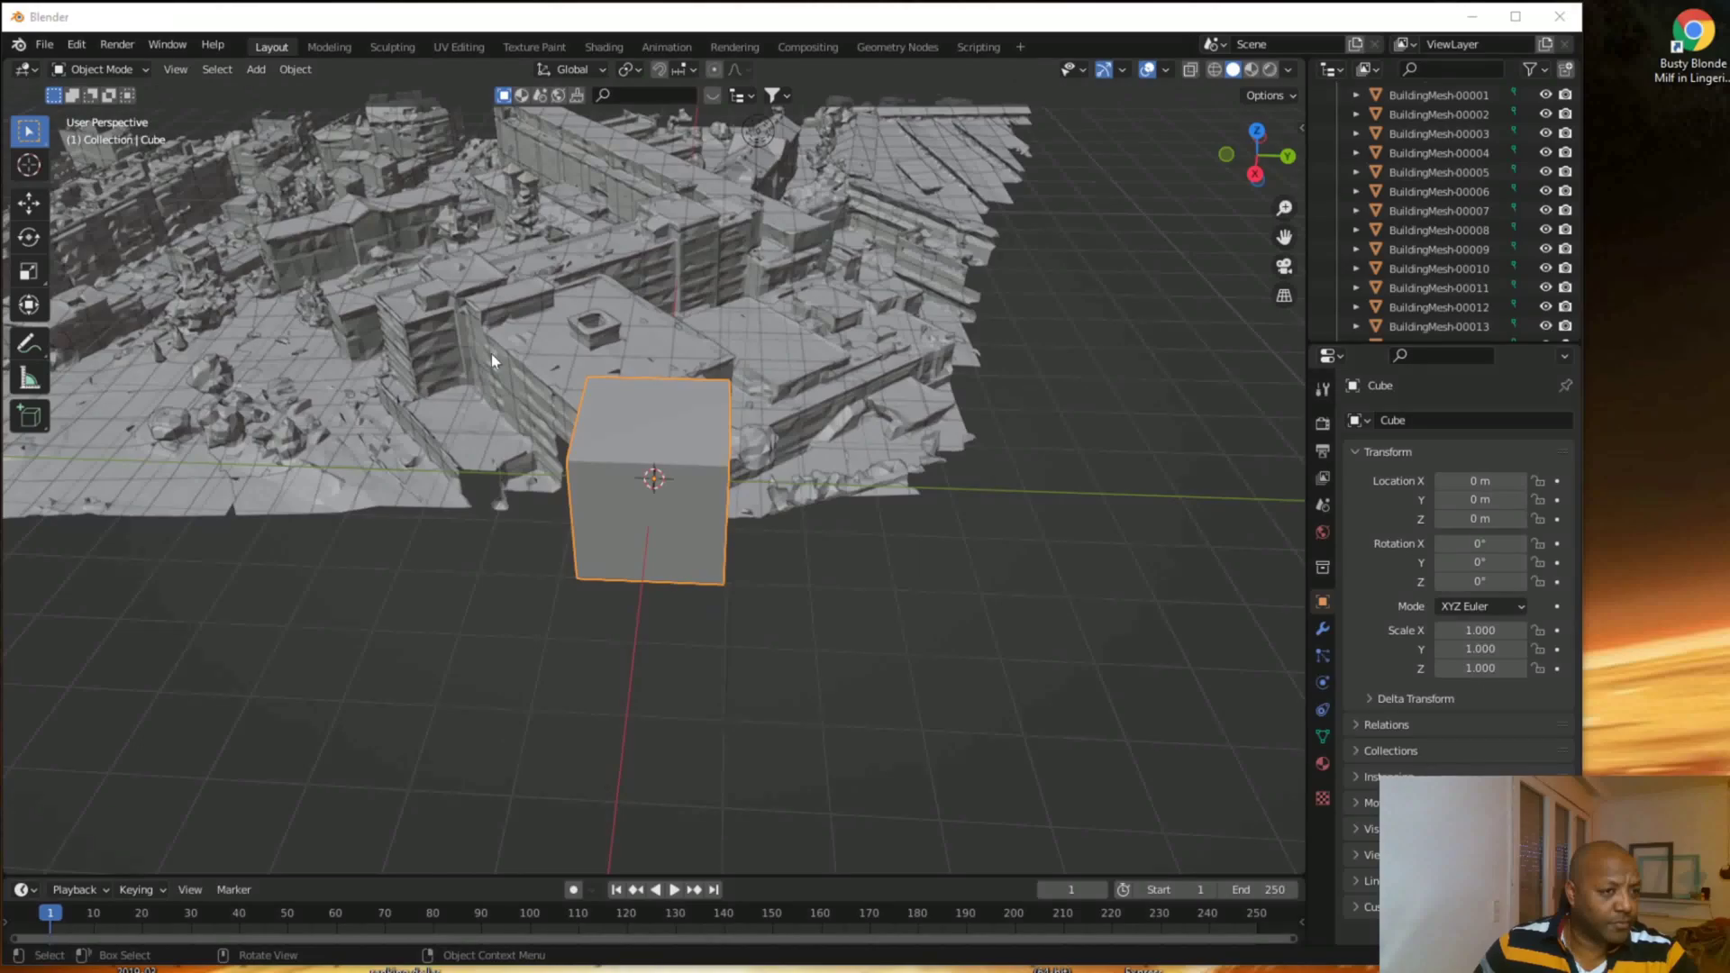
pyautogui.moveTo(490, 353)
pyautogui.mouseDown(button='middle')
pyautogui.moveTo(521, 361)
pyautogui.moveTo(446, 339)
pyautogui.moveTo(535, 348)
pyautogui.moveTo(809, 450)
pyautogui.mouseUp(button='middle')
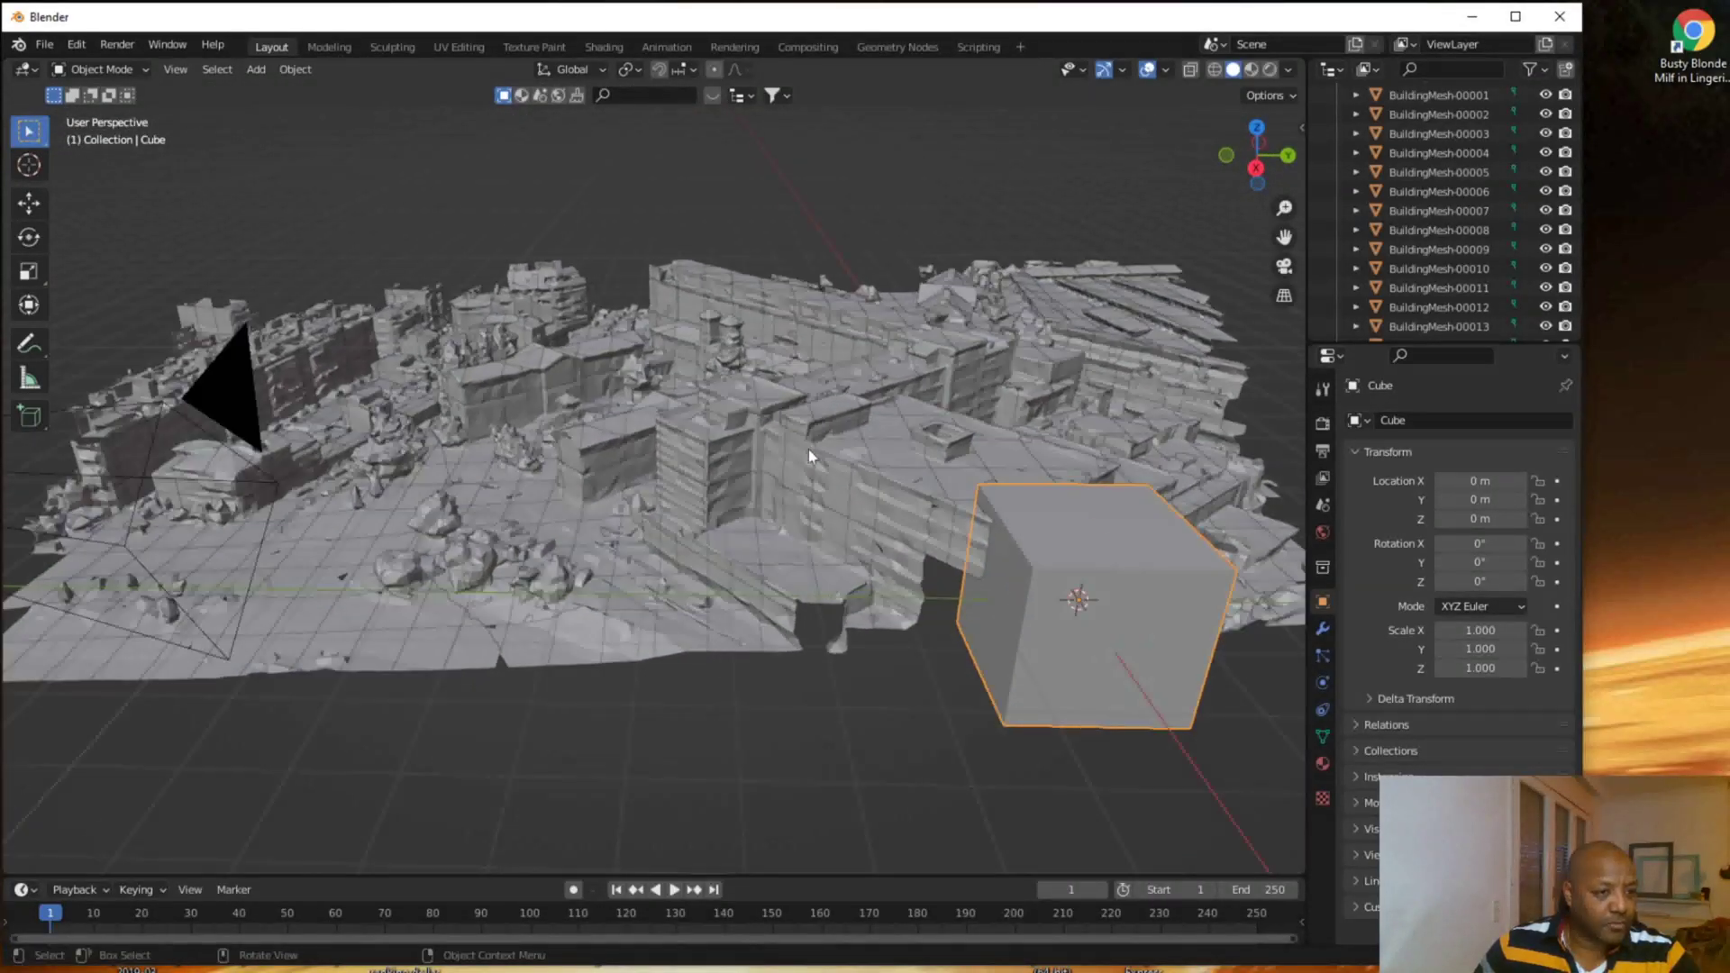
pyautogui.scroll(3, 808, 451)
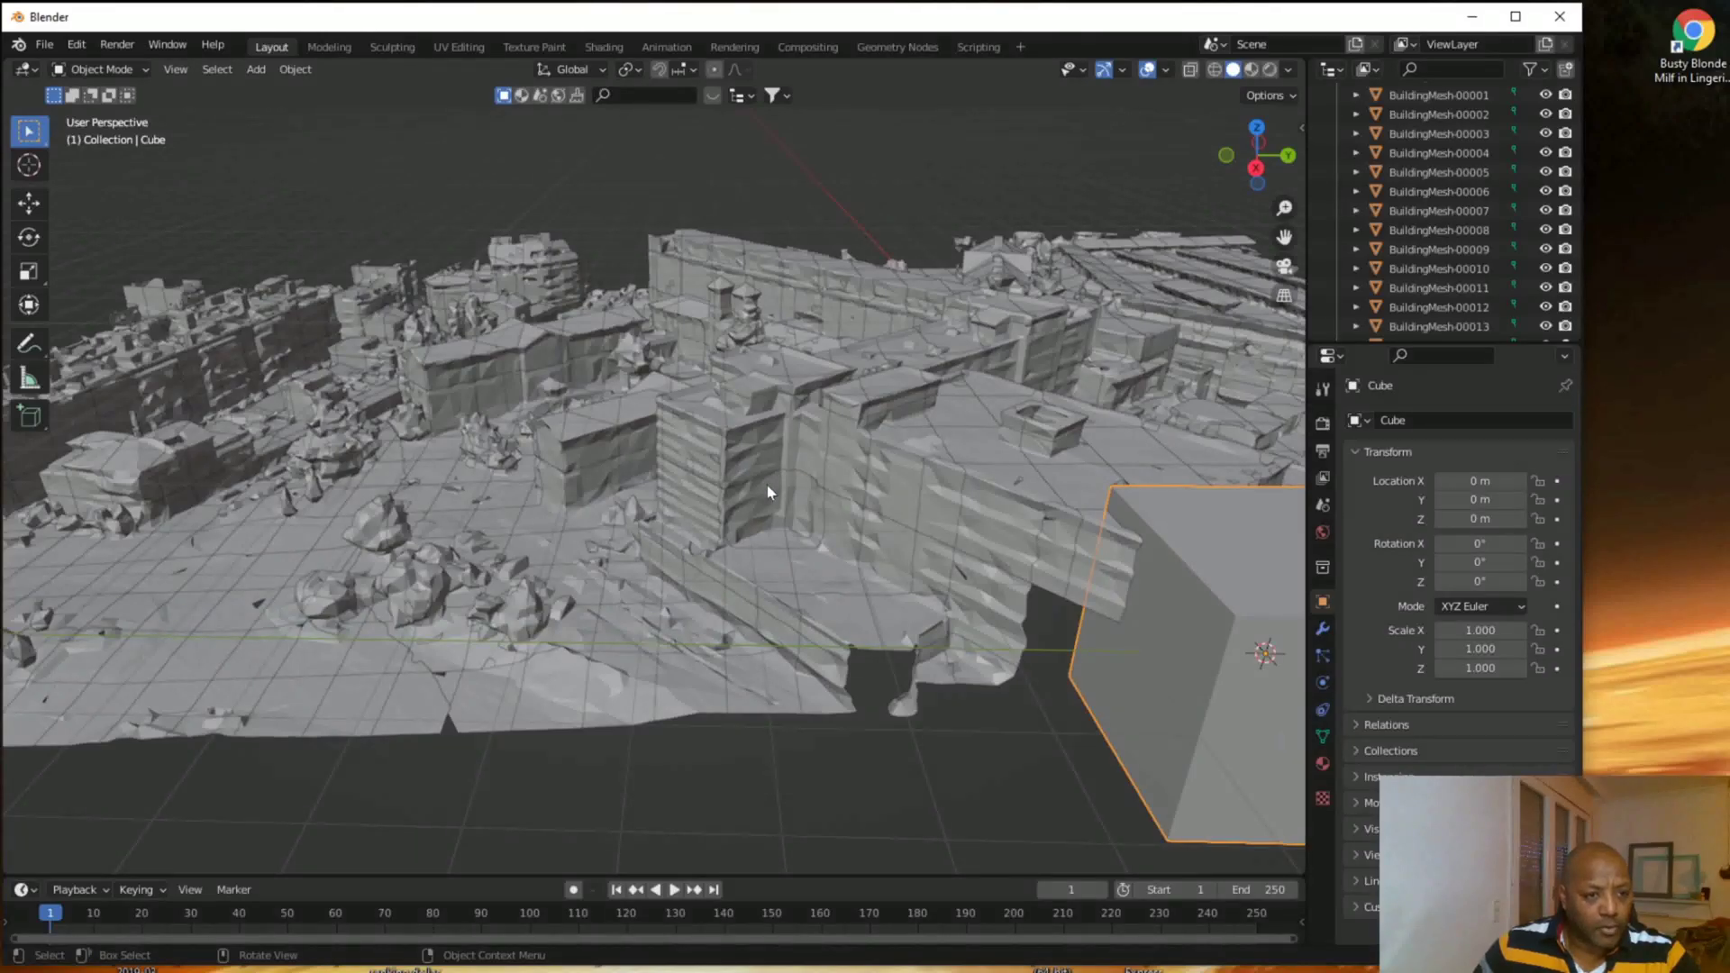
pyautogui.scroll(3, 766, 483)
pyautogui.scroll(2, 768, 483)
pyautogui.scroll(2, 770, 483)
pyautogui.scroll(3, 770, 483)
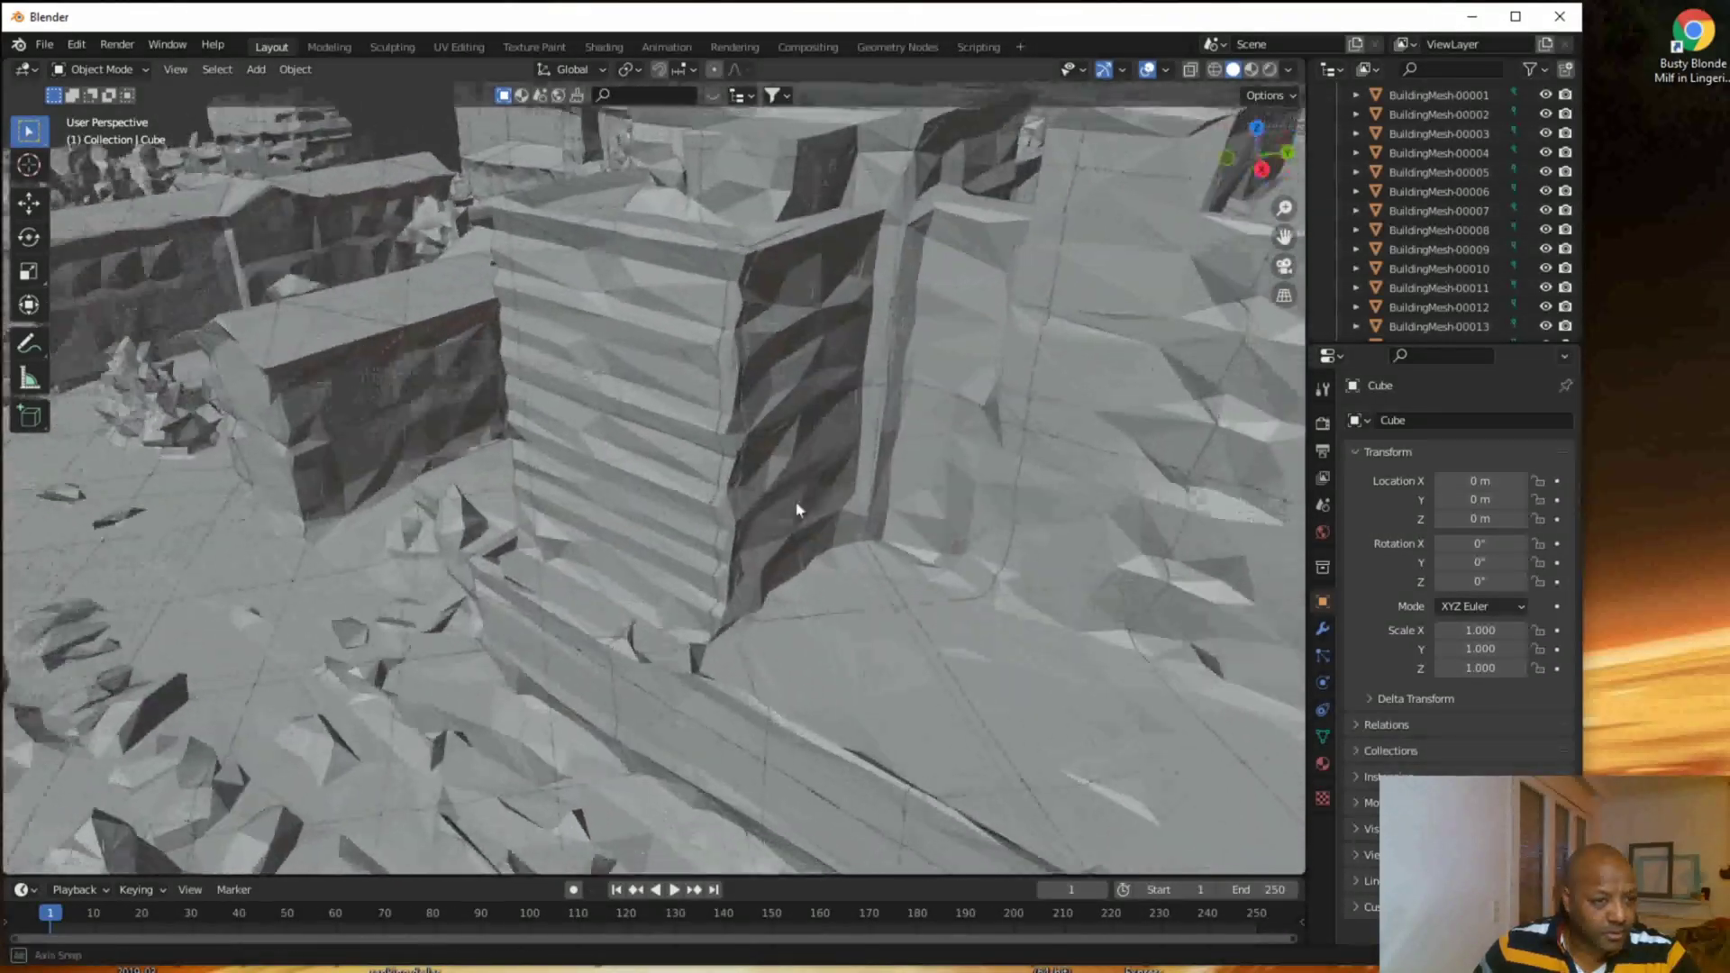
pyautogui.moveTo(792, 502)
pyautogui.mouseDown(button='middle')
pyautogui.moveTo(850, 507)
pyautogui.moveTo(645, 539)
pyautogui.moveTo(769, 537)
pyautogui.mouseUp(button='middle')
pyautogui.scroll(-2, 770, 537)
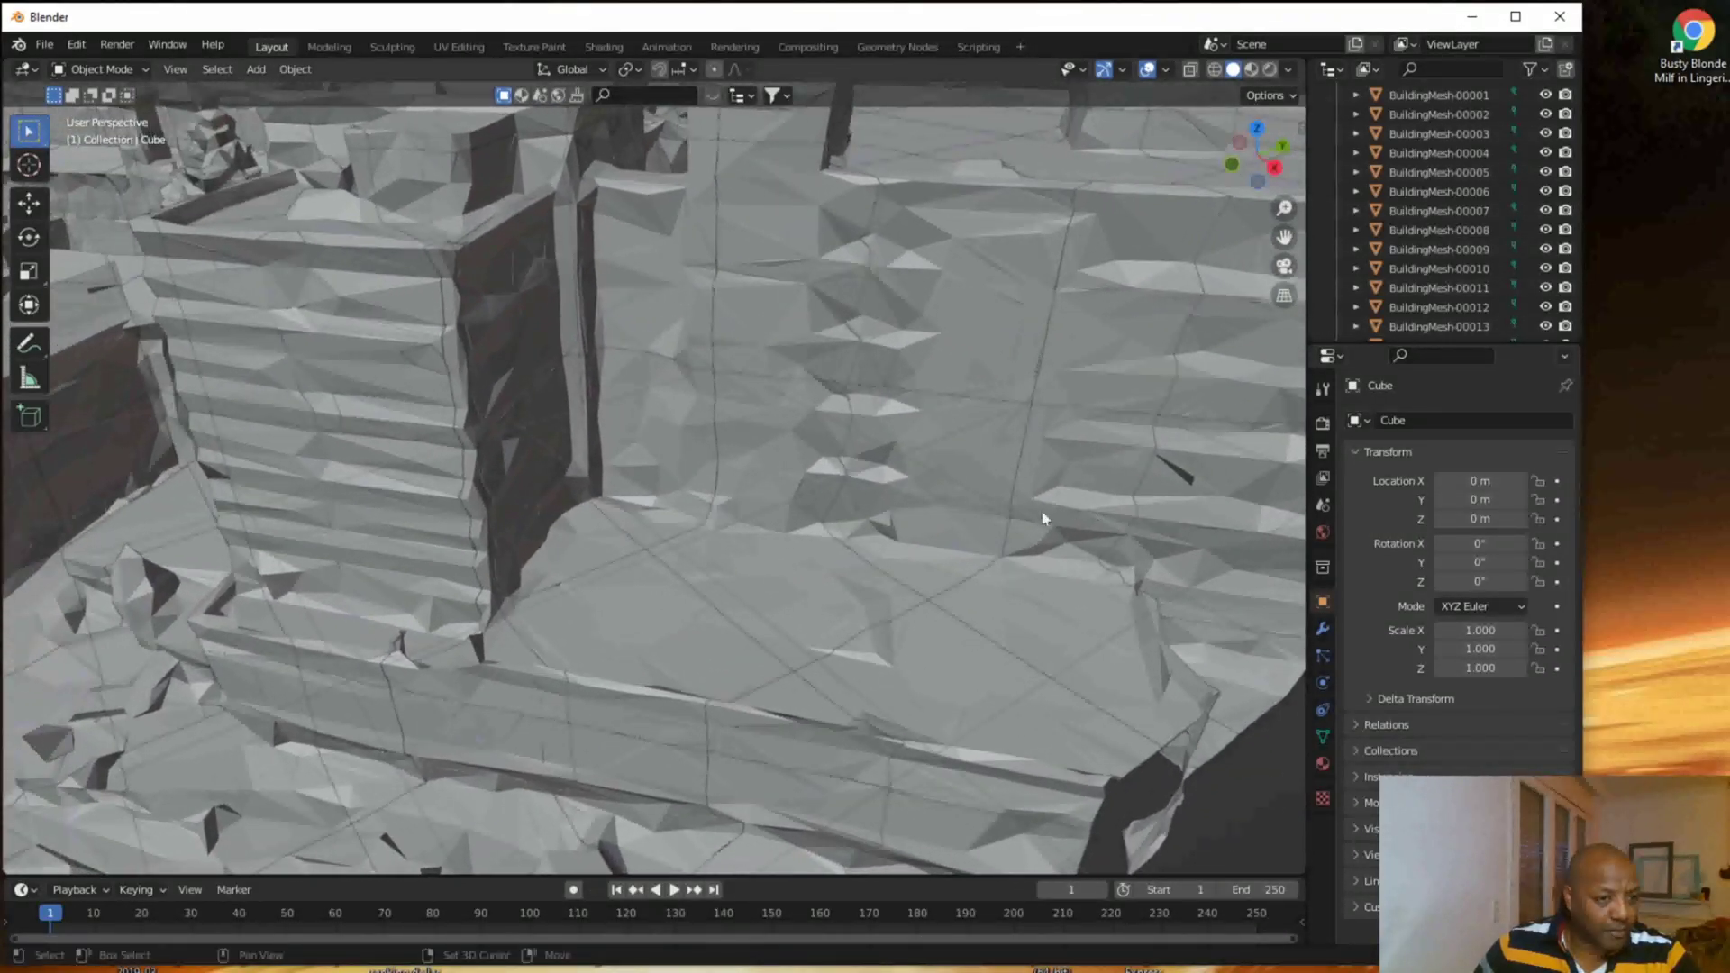
pyautogui.scroll(-1, 748, 532)
pyautogui.scroll(-2, 748, 532)
pyautogui.scroll(-2, 429, 559)
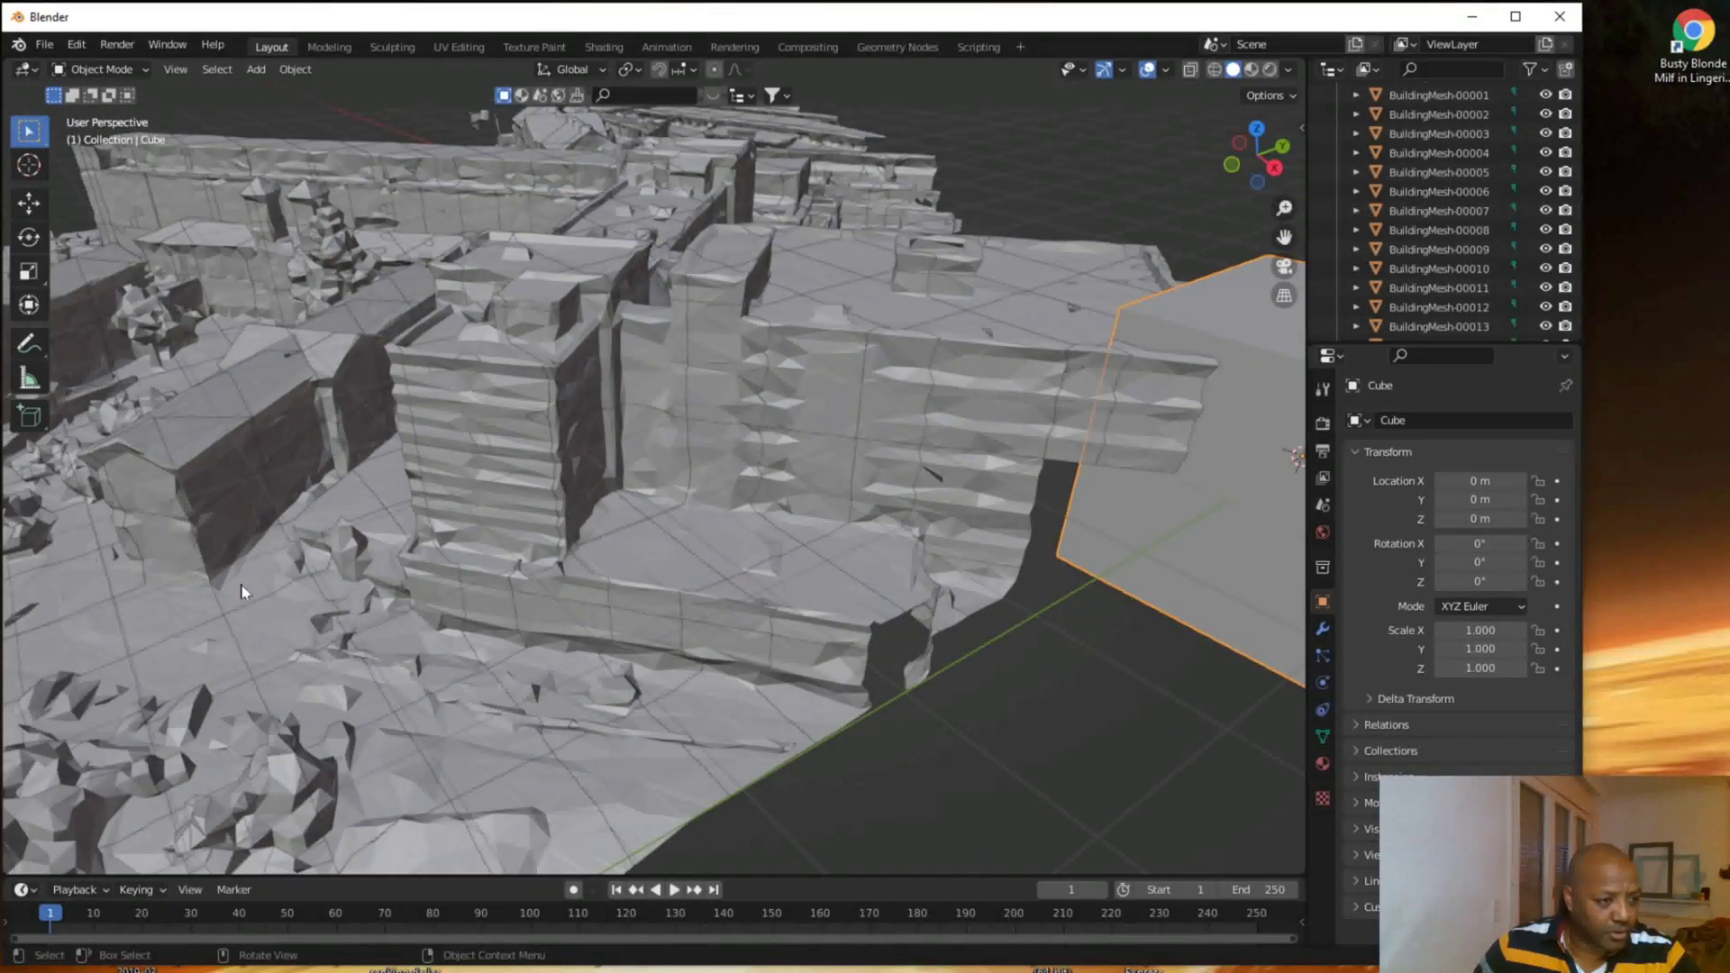
pyautogui.scroll(-3, 239, 591)
pyautogui.scroll(1, 236, 600)
pyautogui.scroll(2, 673, 575)
pyautogui.scroll(1, 672, 575)
pyautogui.keyDown('shift'); pyautogui.moveTo(673, 575); pyautogui.dragTo(888, 481, button='middle'); pyautogui.keyUp('shift')
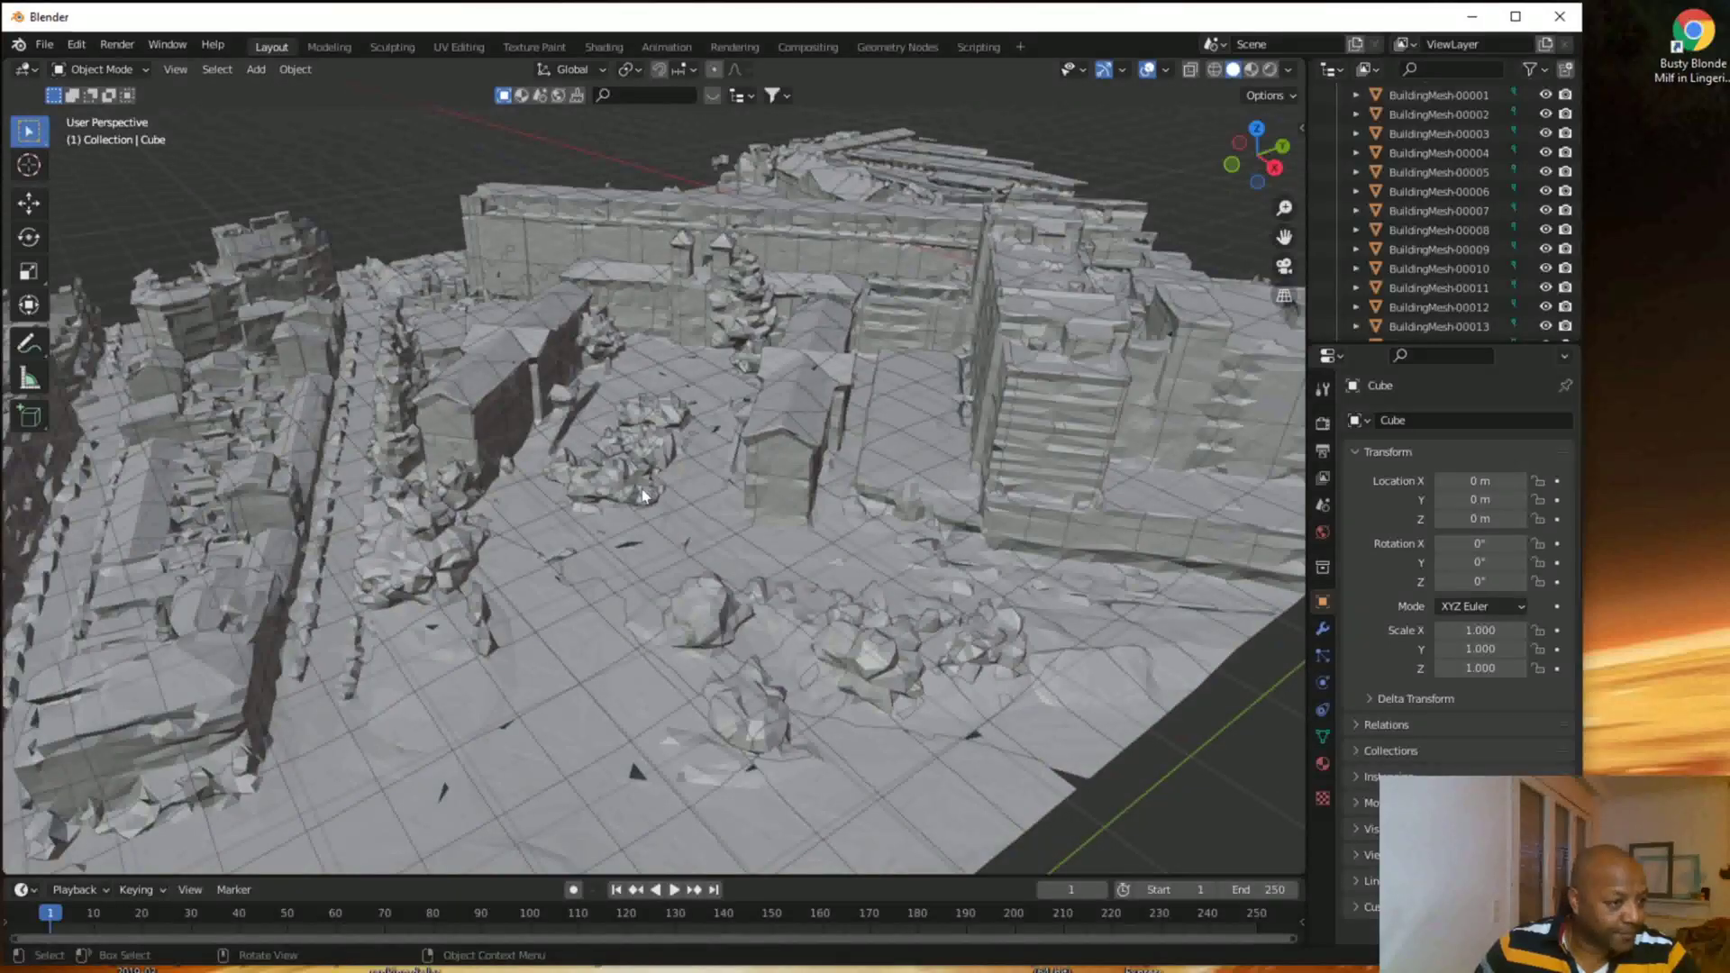
pyautogui.scroll(2, 649, 487)
pyautogui.scroll(1, 647, 485)
pyautogui.scroll(2, 646, 482)
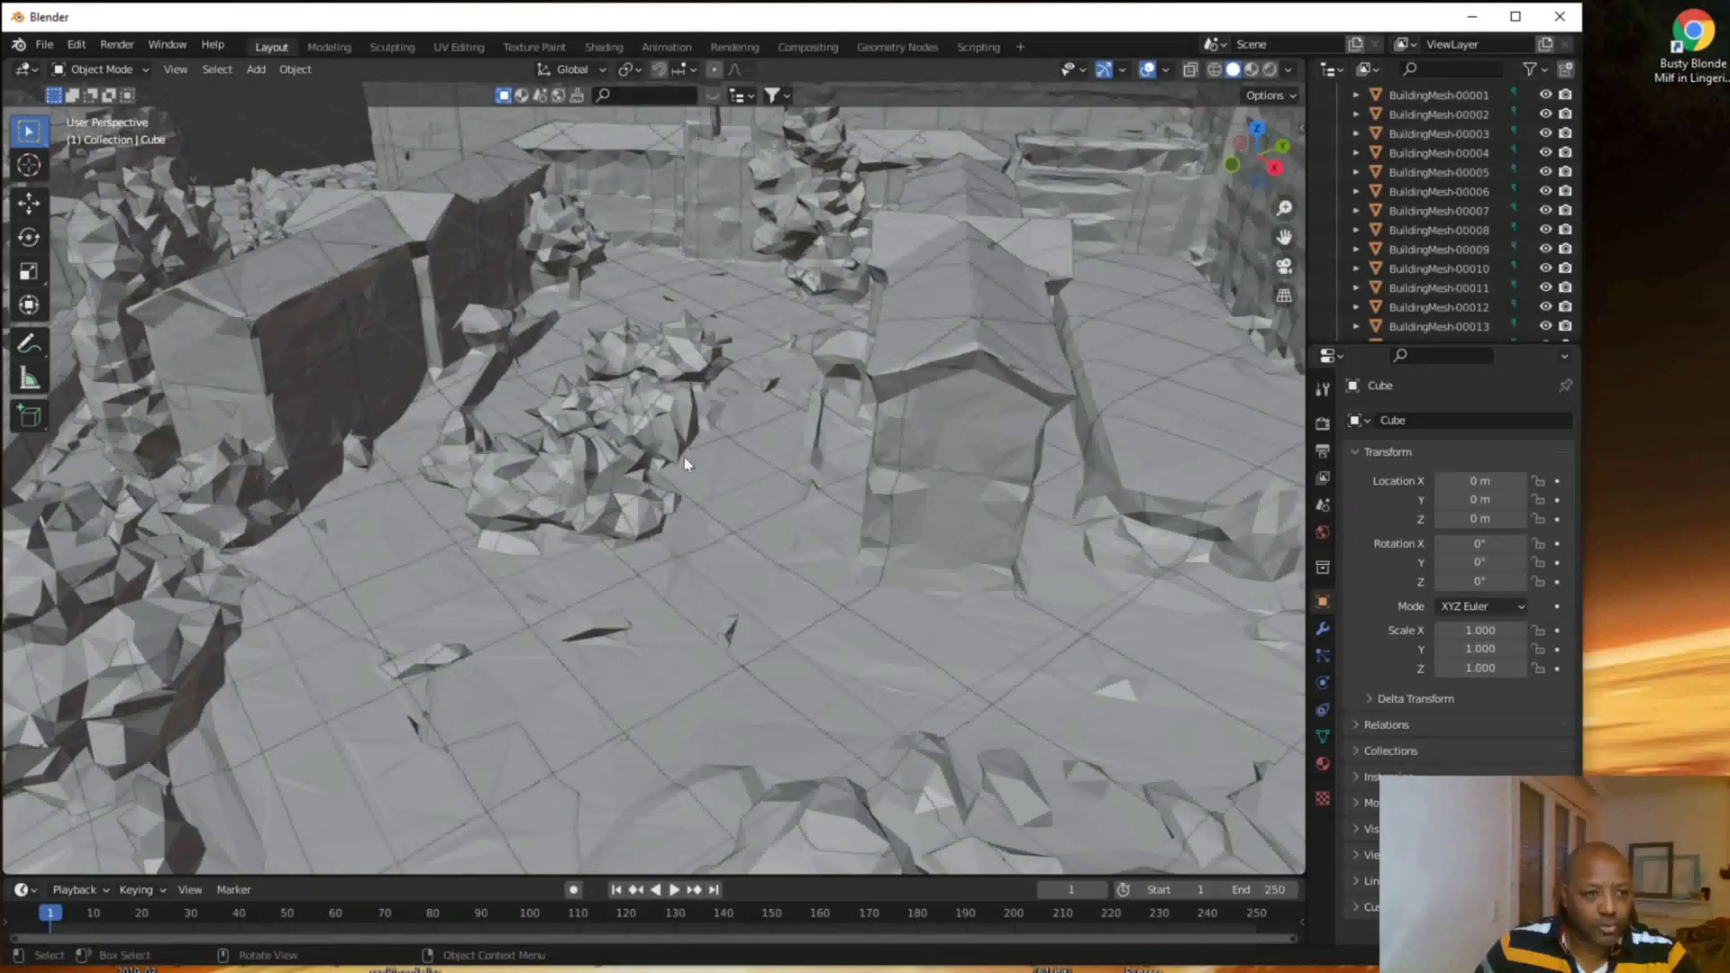
pyautogui.scroll(-2, 684, 457)
pyautogui.scroll(-2, 685, 457)
pyautogui.scroll(-1, 684, 457)
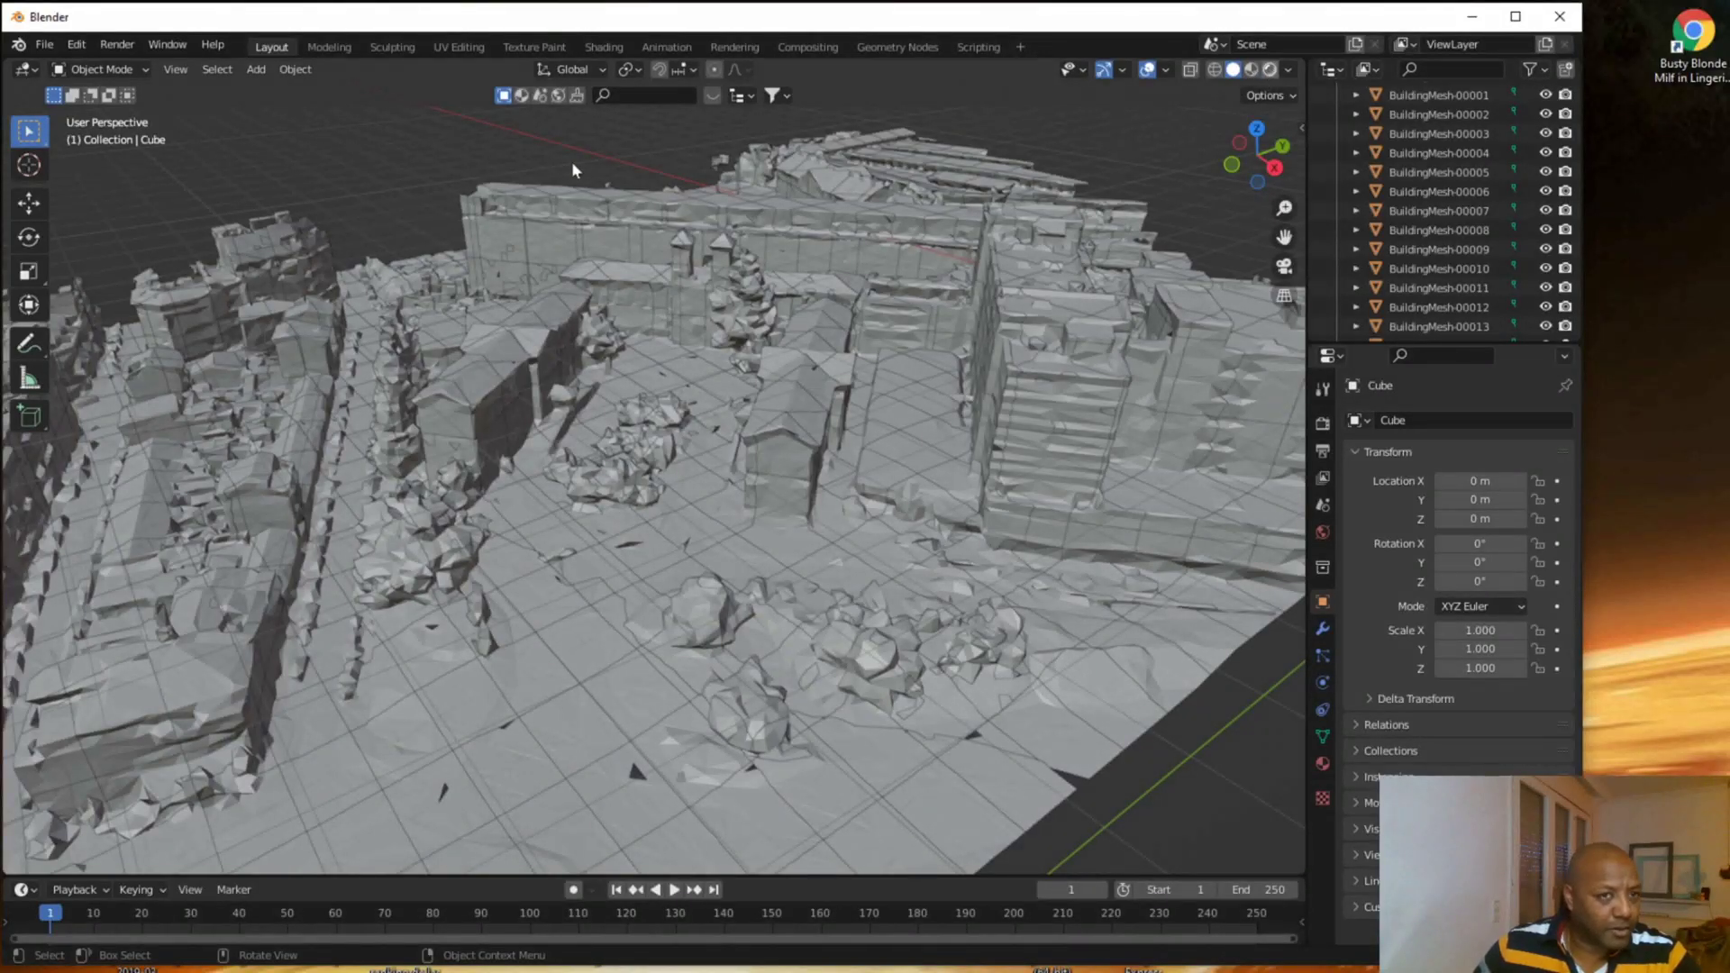
# Switch the viewport to Rendered shading so the photo textures appear.
pyautogui.press('z')
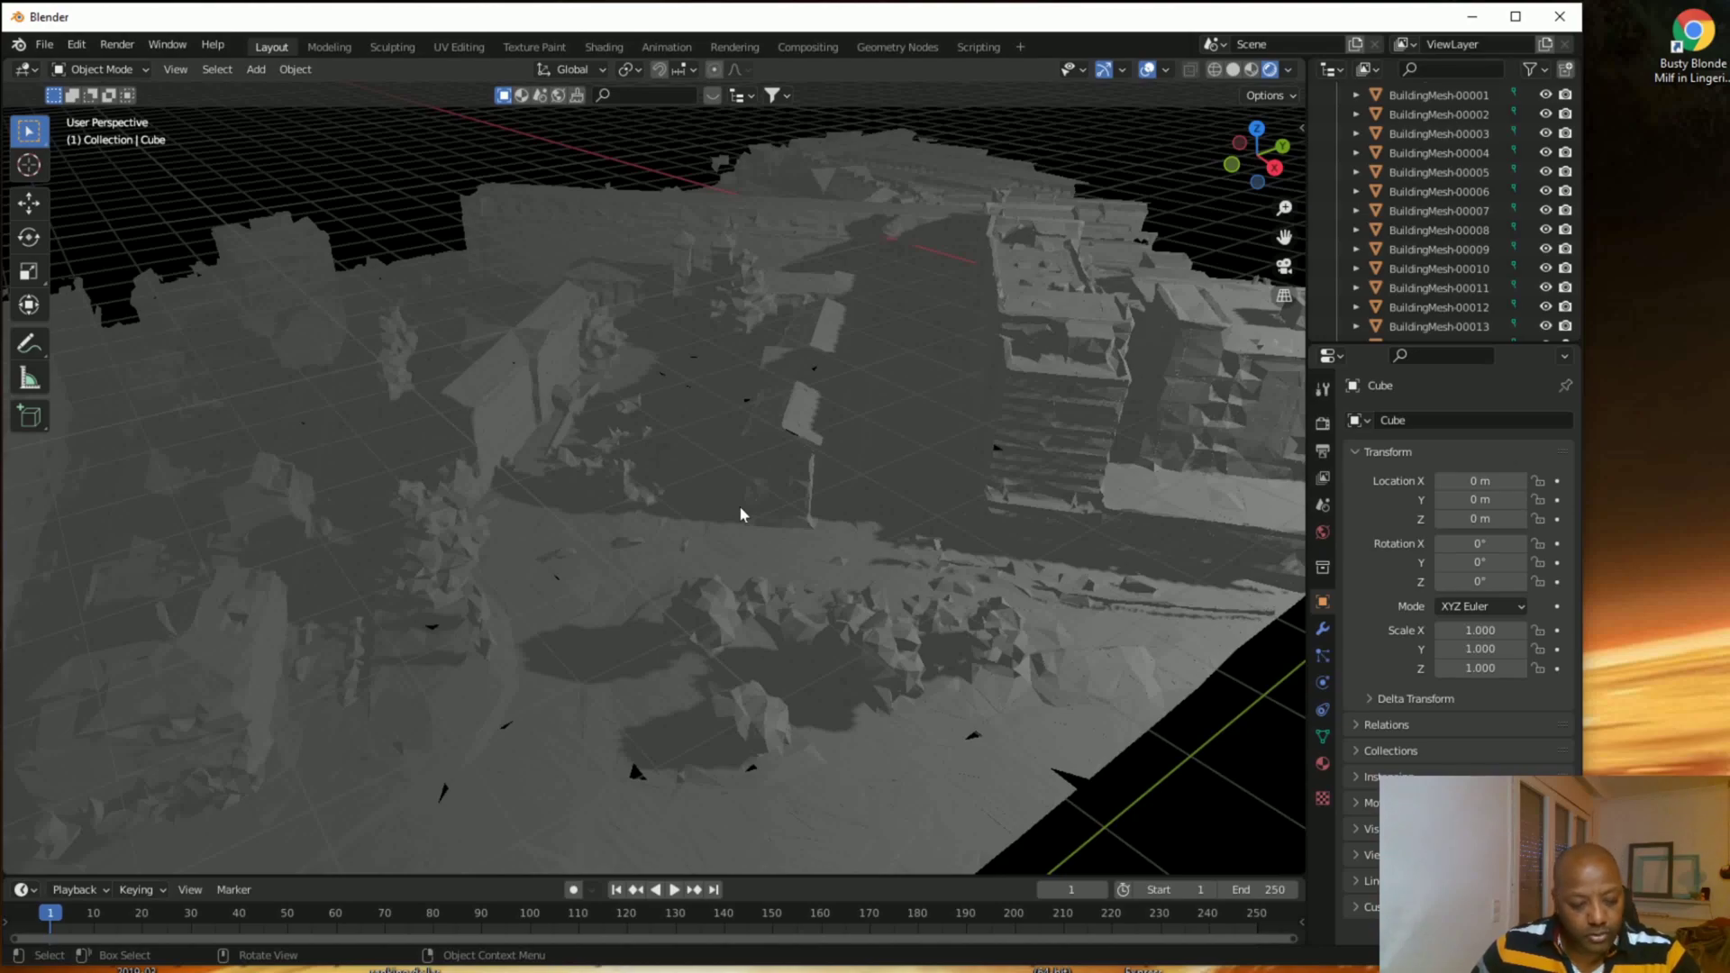
pyautogui.rightClick(685, 420)
pyautogui.press('Escape')
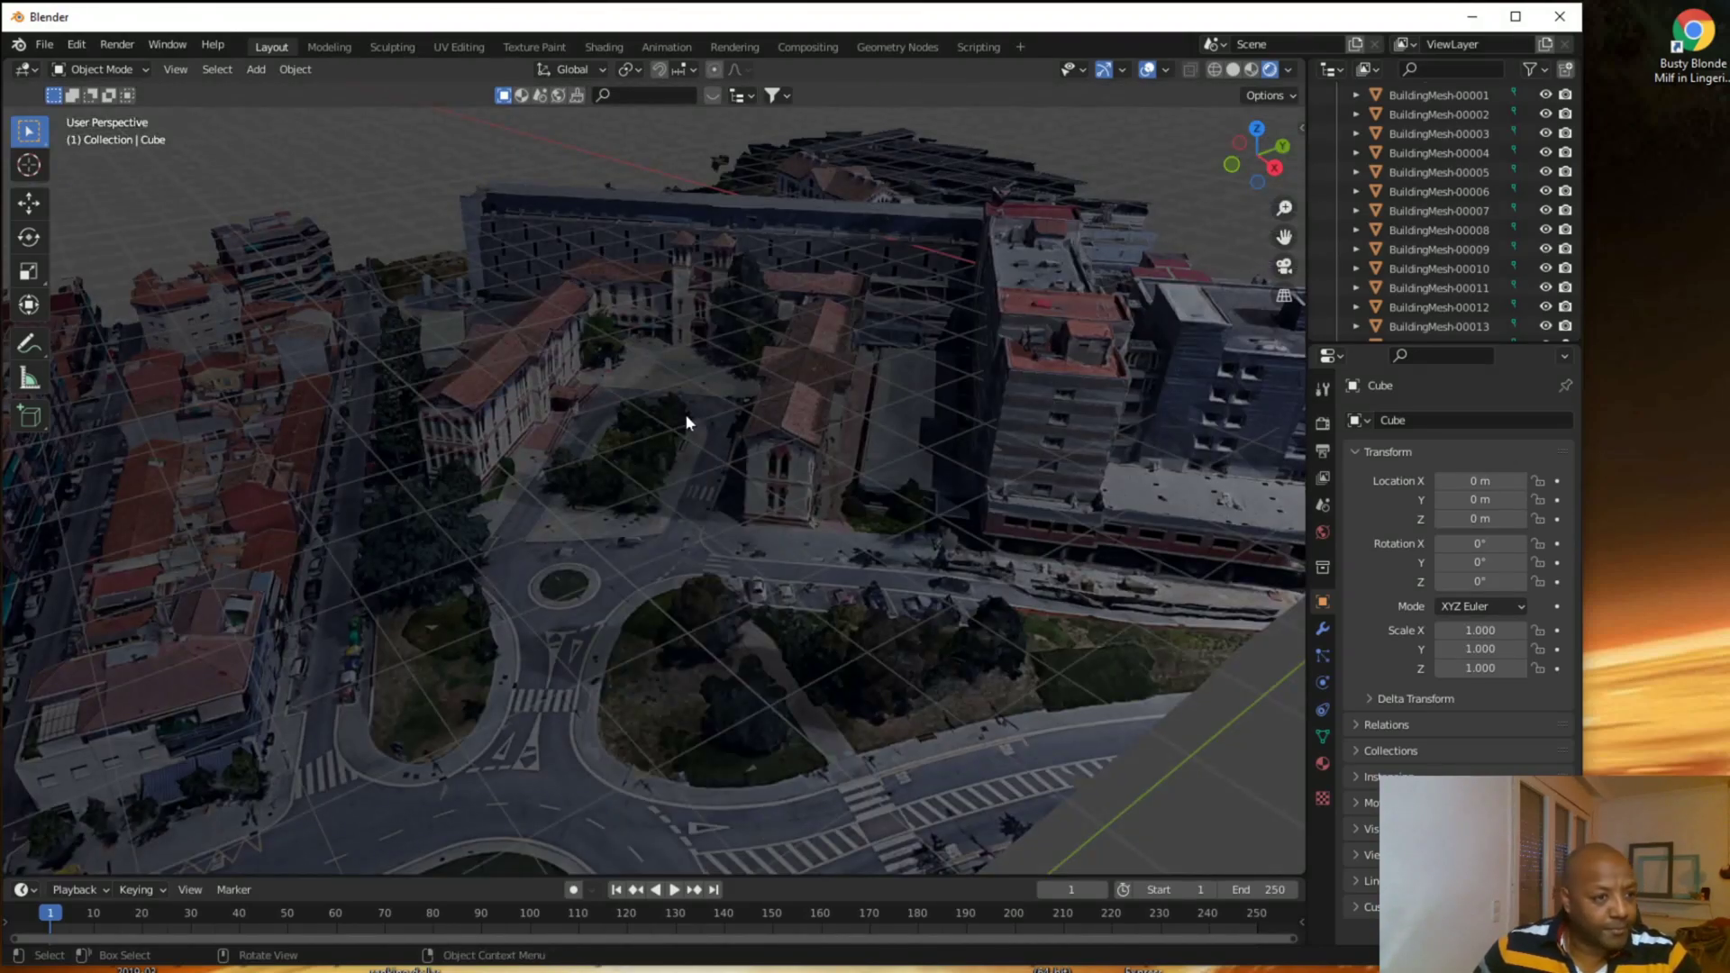
pyautogui.hotkey('shift', 'a')
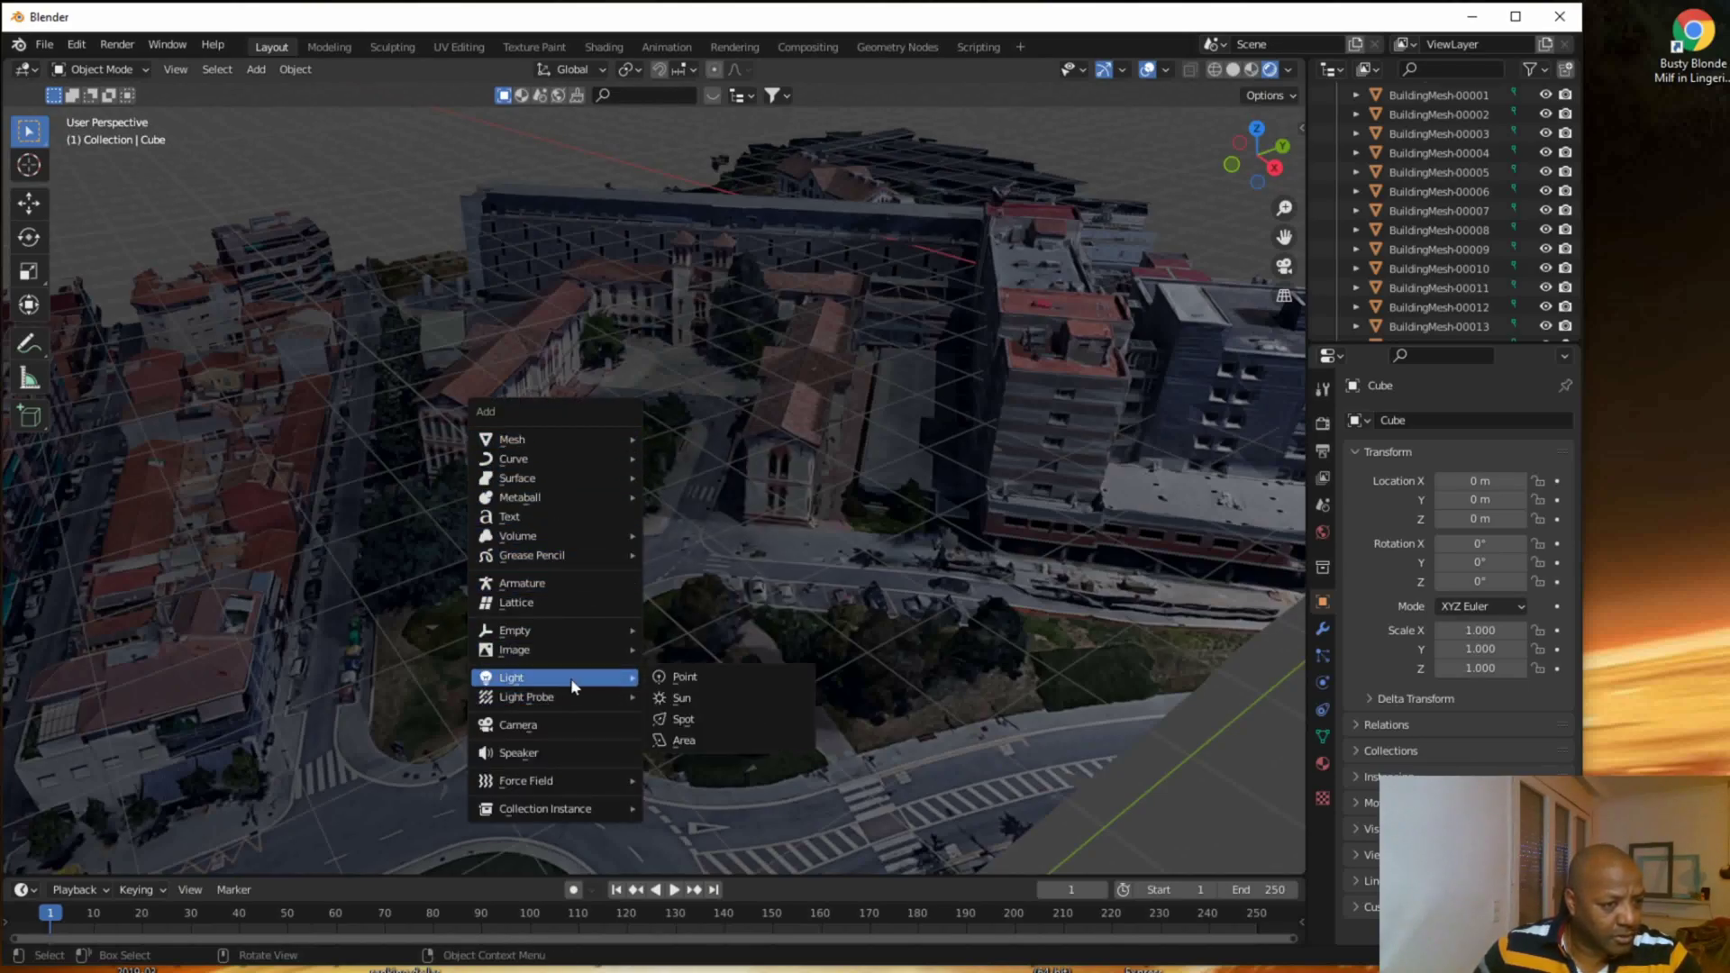
pyautogui.moveTo(554, 678)
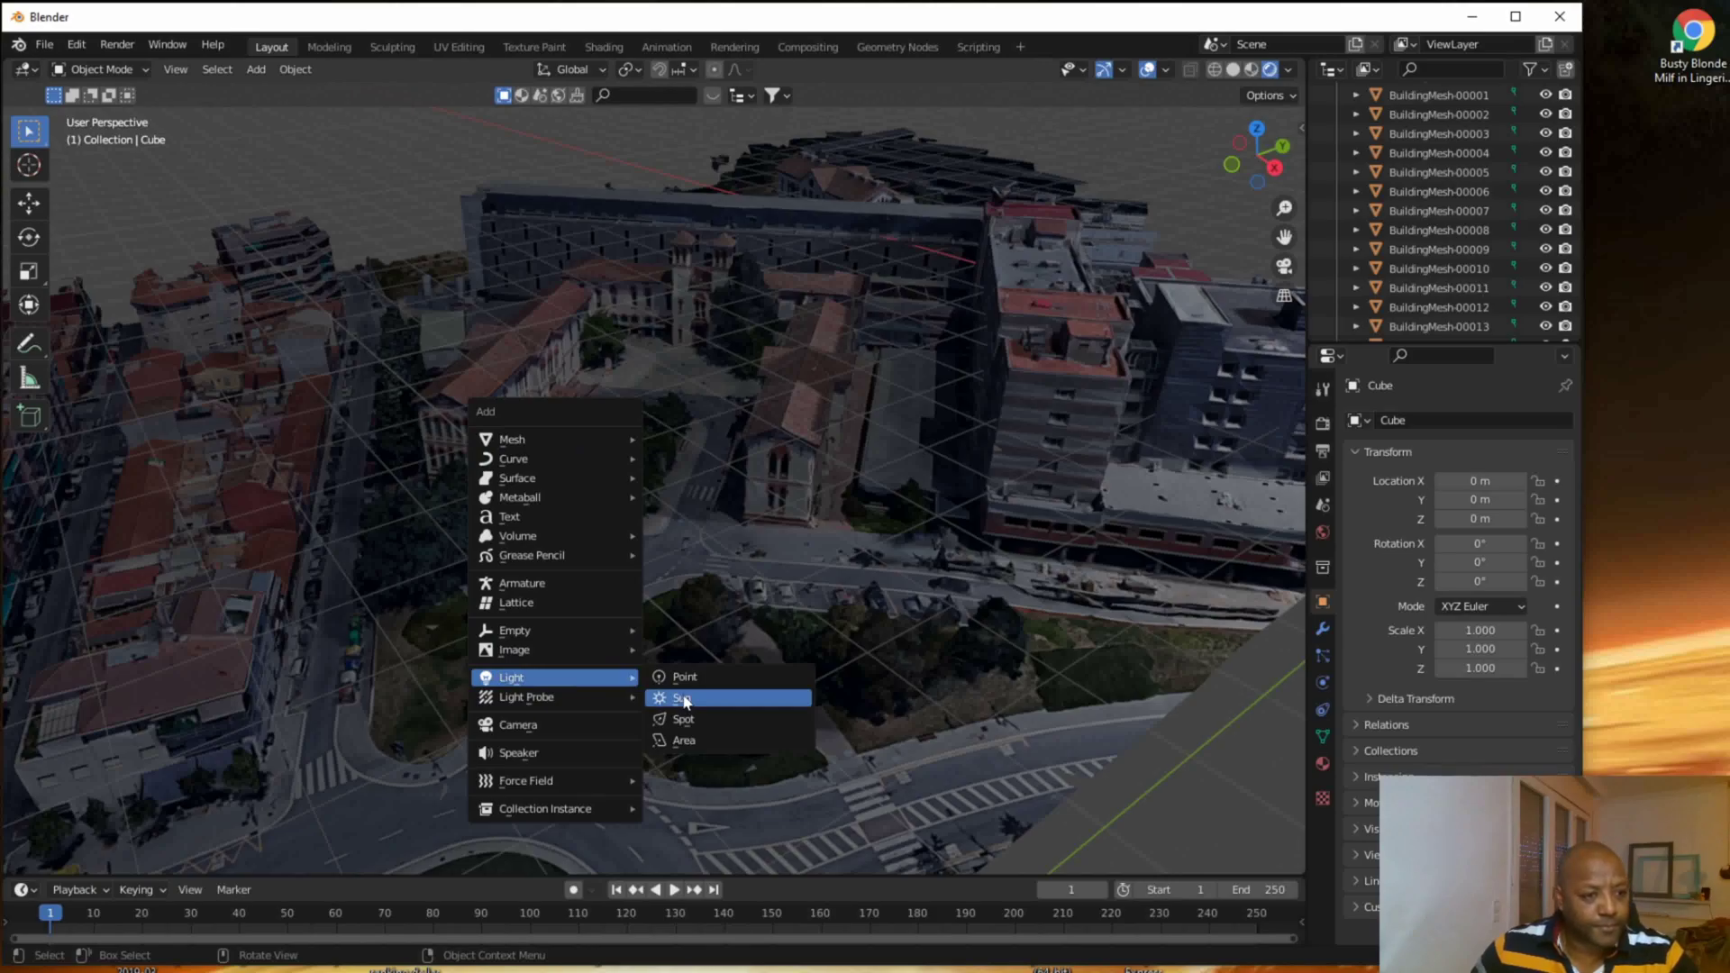
# Add a Sun light to the scene.
pyautogui.click(687, 706)
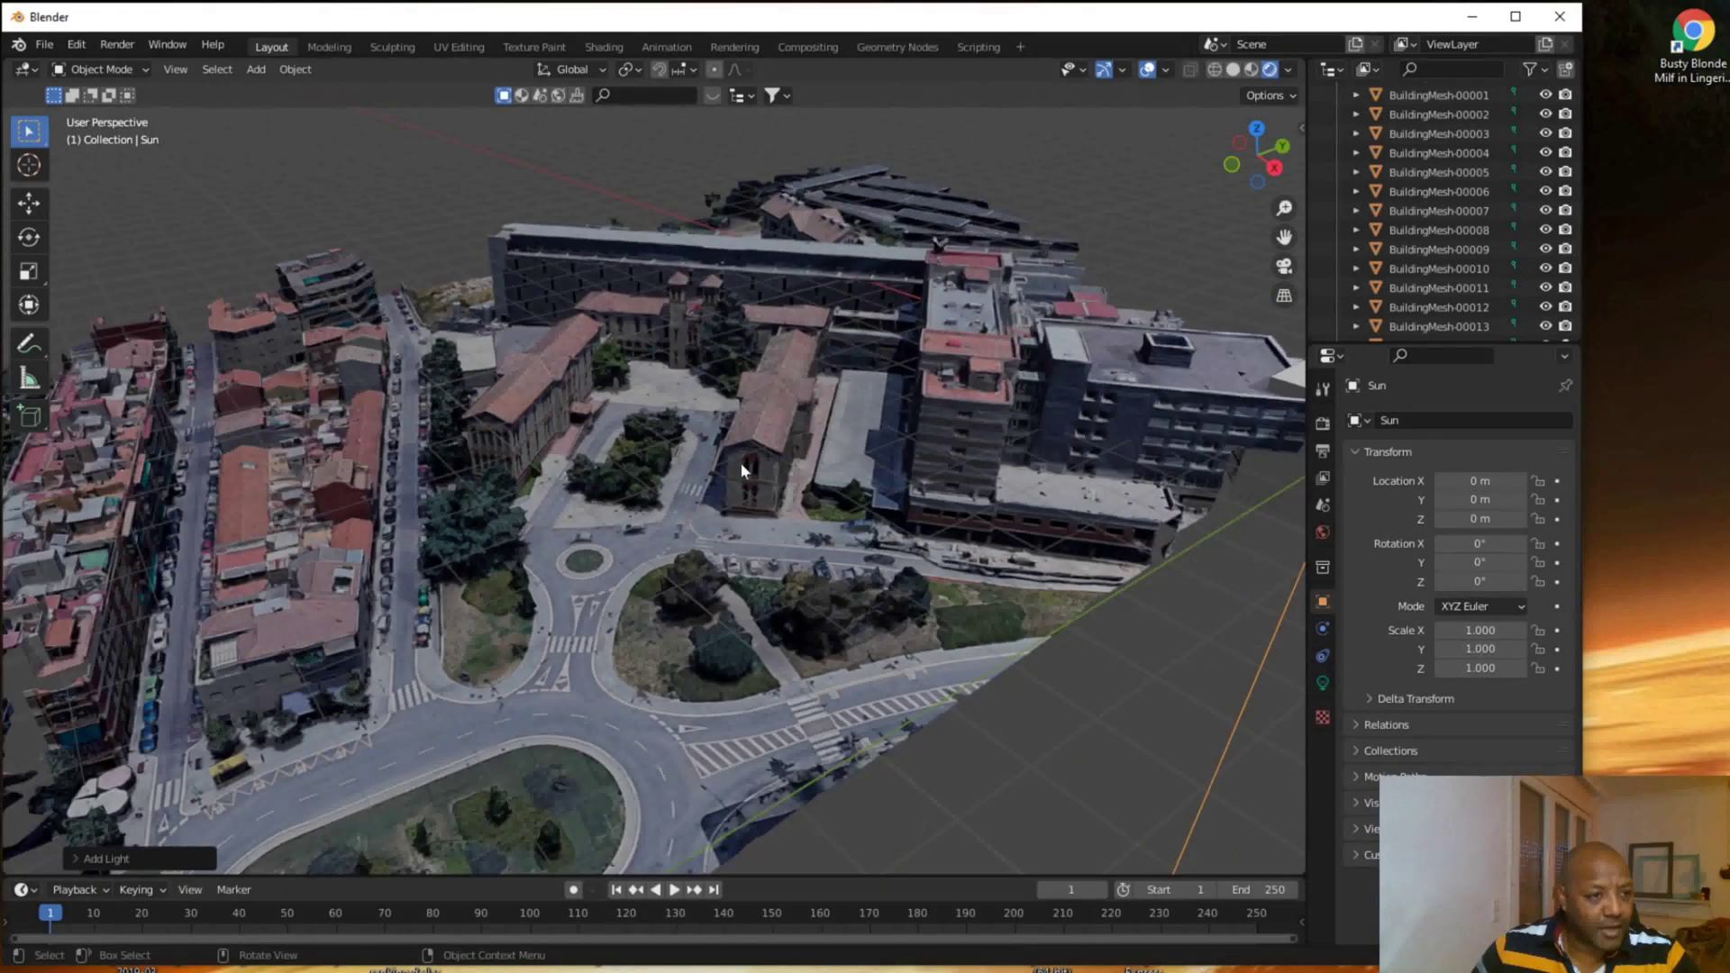
pyautogui.scroll(3, 772, 450)
pyautogui.scroll(2, 739, 465)
pyautogui.scroll(2, 739, 465)
pyautogui.scroll(-2, 732, 484)
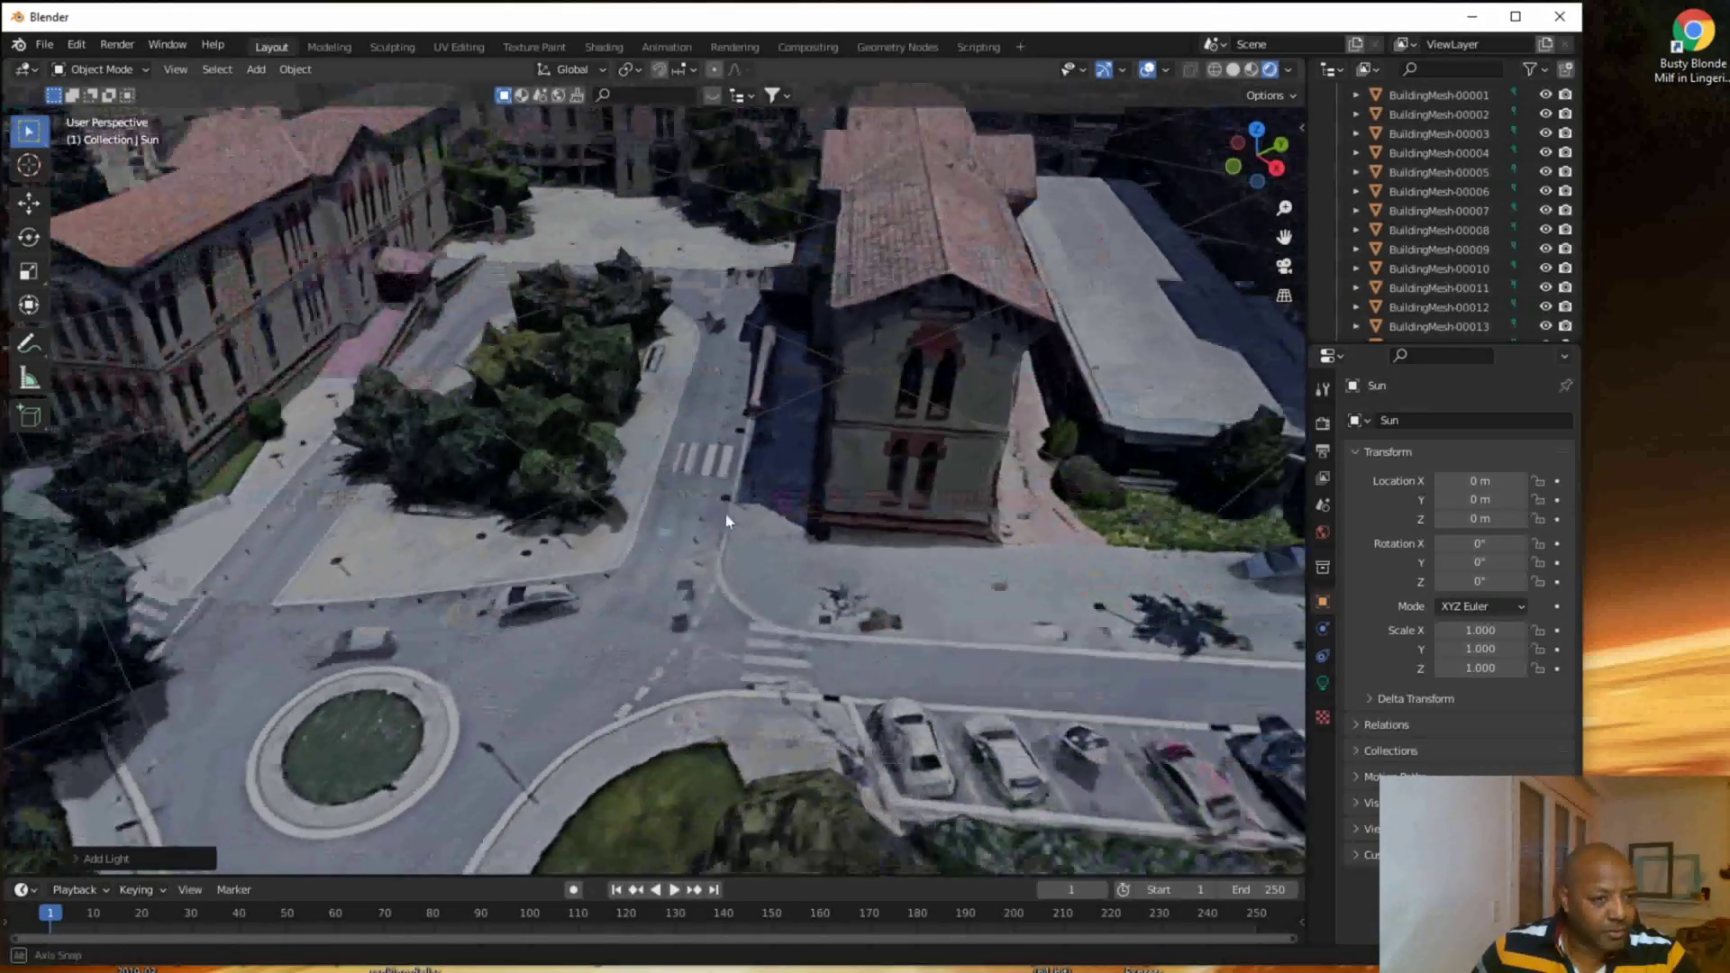
# Orbit and zoom to inspect the sun-lit plaza down toward street level.
pyautogui.moveTo(709, 495); pyautogui.dragTo(690, 480, button='middle')
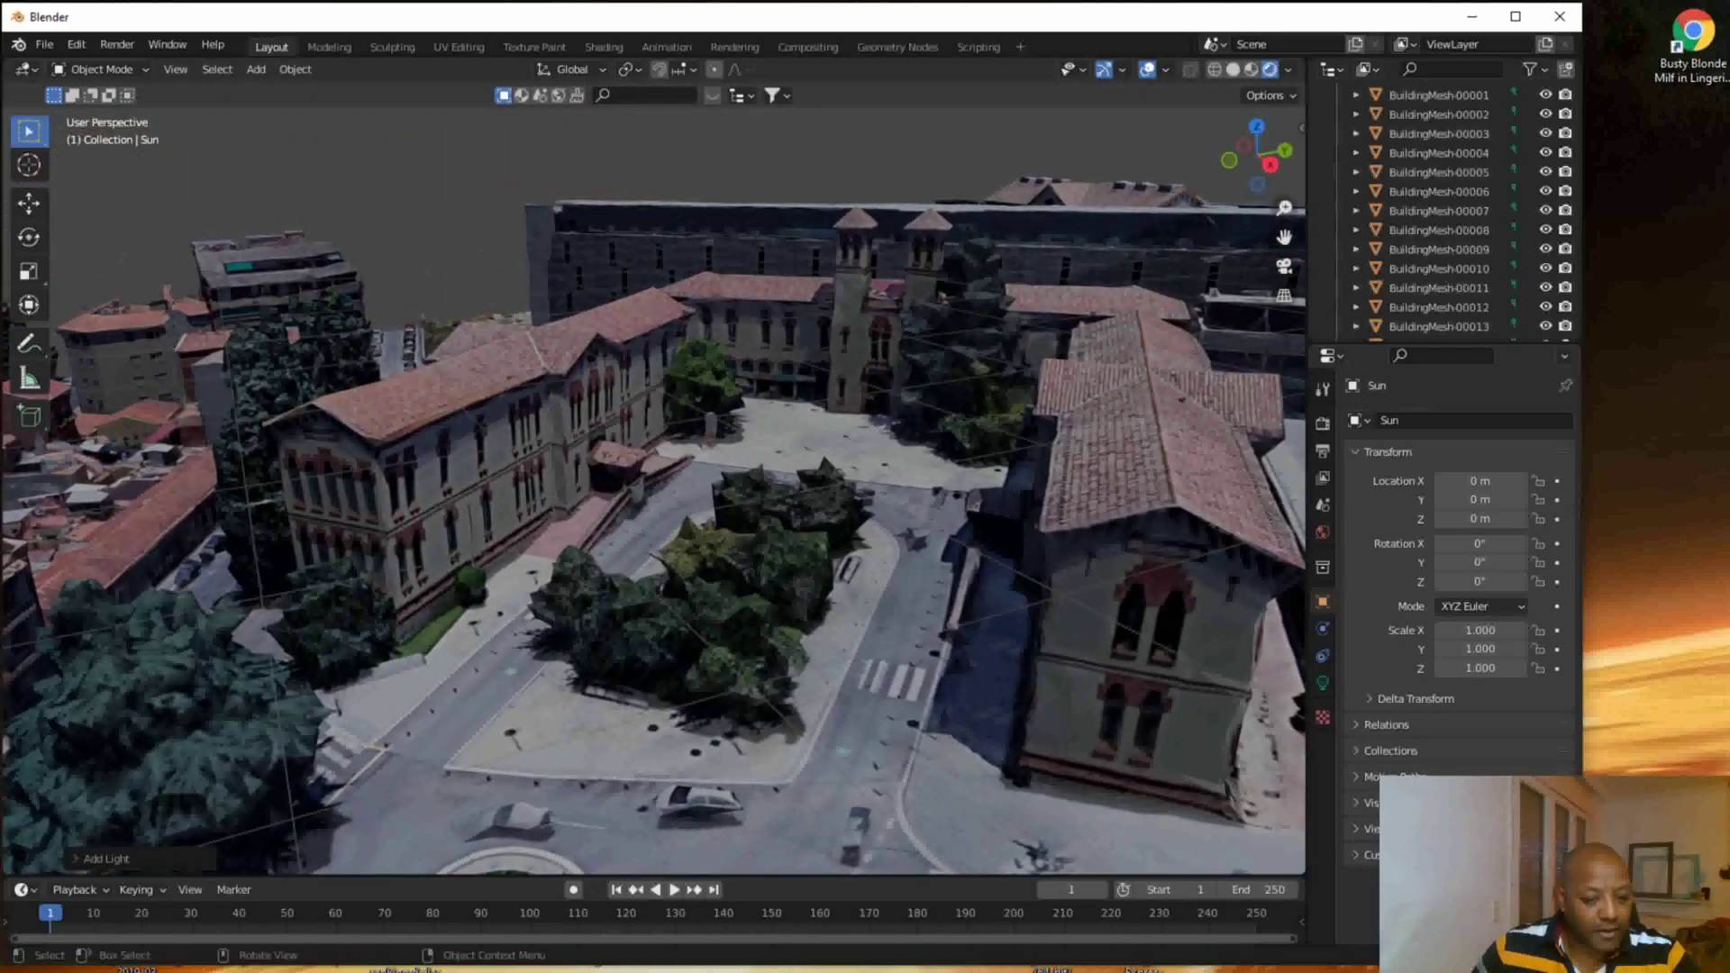
pyautogui.moveTo(743, 630)
pyautogui.mouseDown(button='middle')
pyautogui.moveTo(1014, 640)
pyautogui.moveTo(739, 649)
pyautogui.moveTo(868, 626)
pyautogui.mouseUp(button='middle')
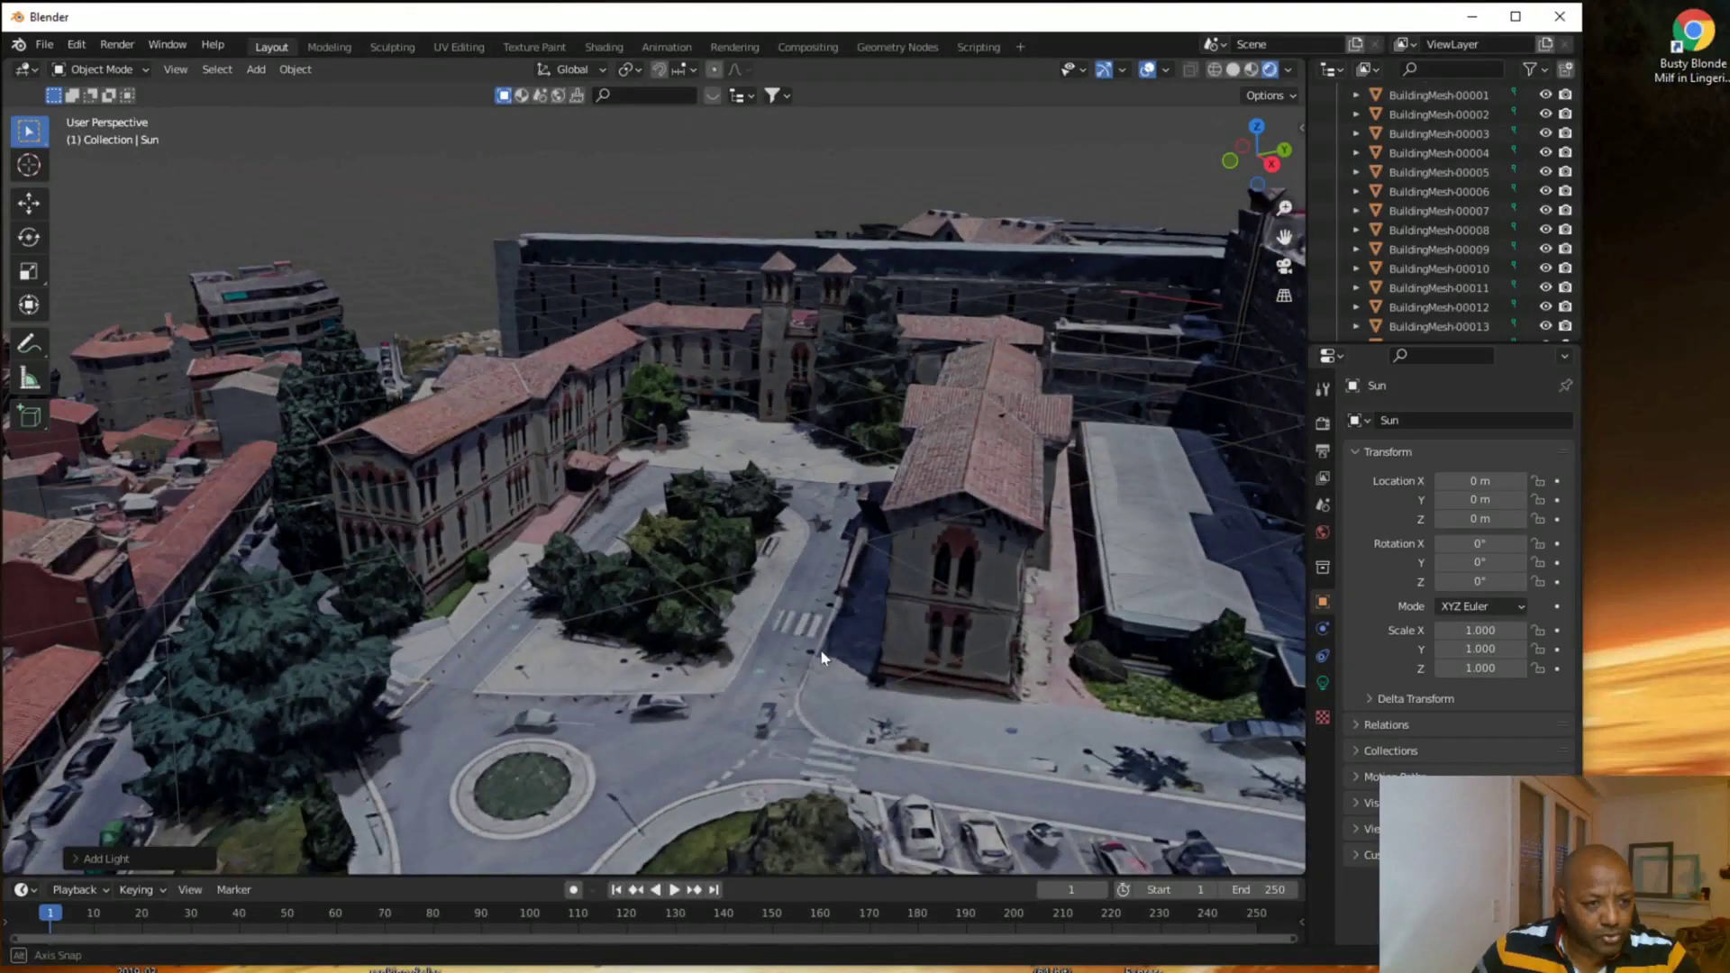
pyautogui.scroll(-1, 819, 649)
pyautogui.scroll(-2, 830, 642)
pyautogui.scroll(-2, 932, 623)
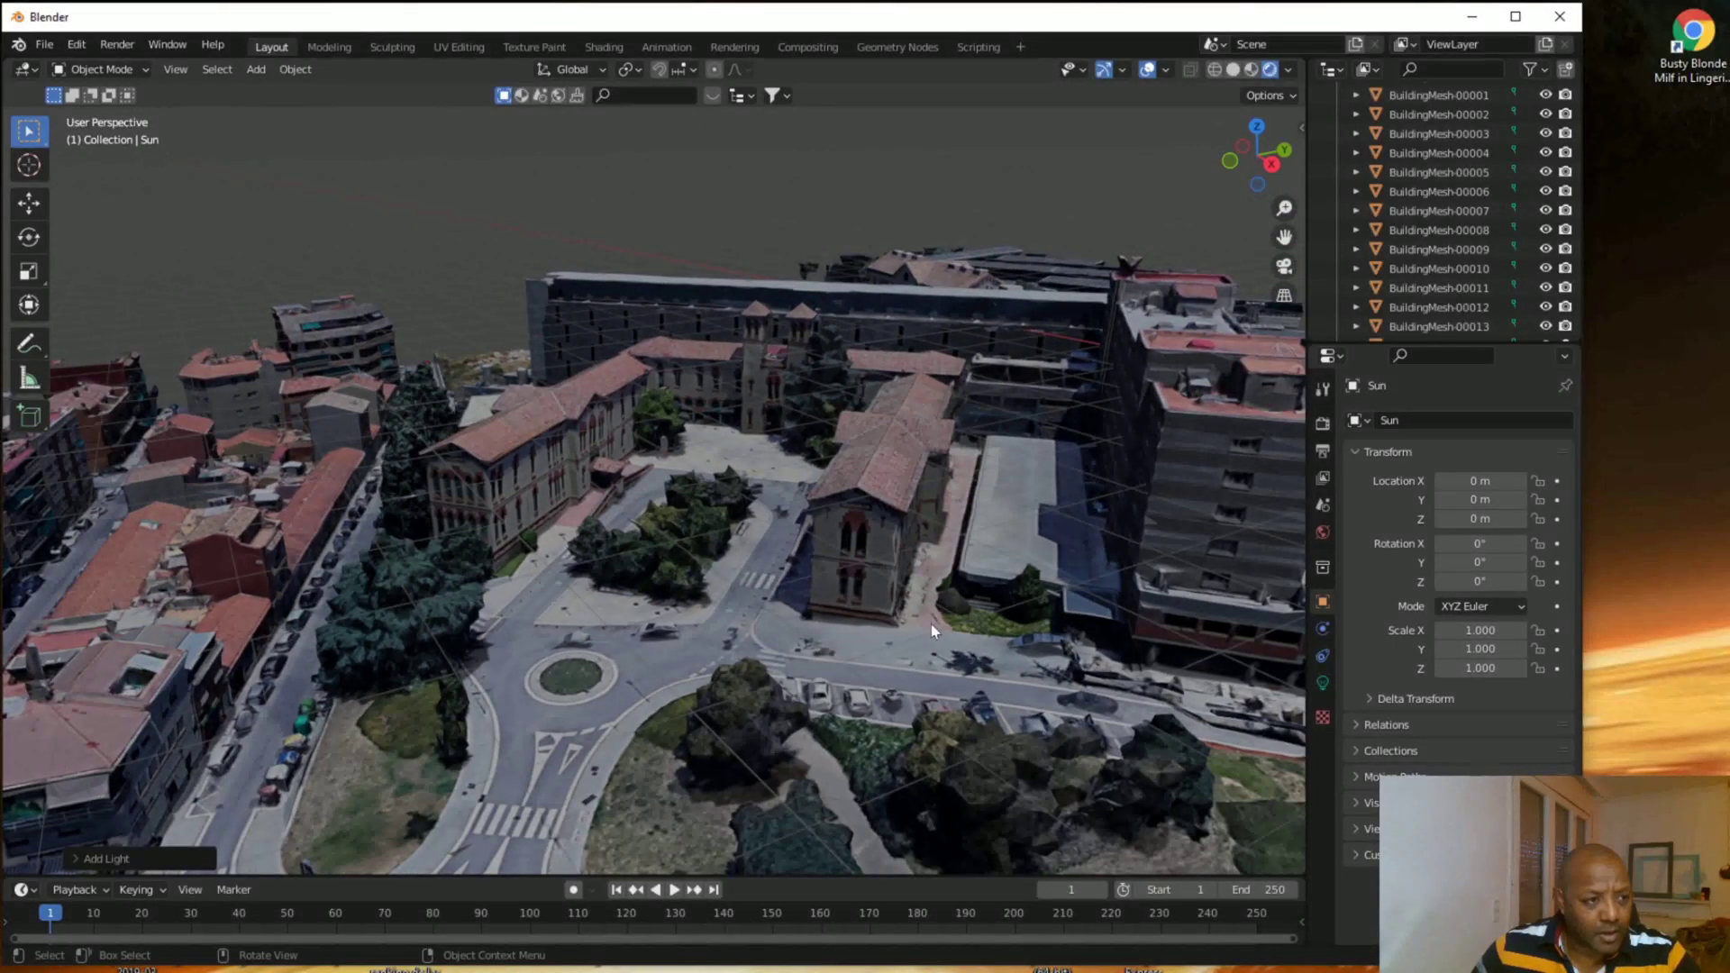
pyautogui.scroll(-1, 932, 624)
pyautogui.scroll(-3, 928, 626)
pyautogui.scroll(5, 928, 625)
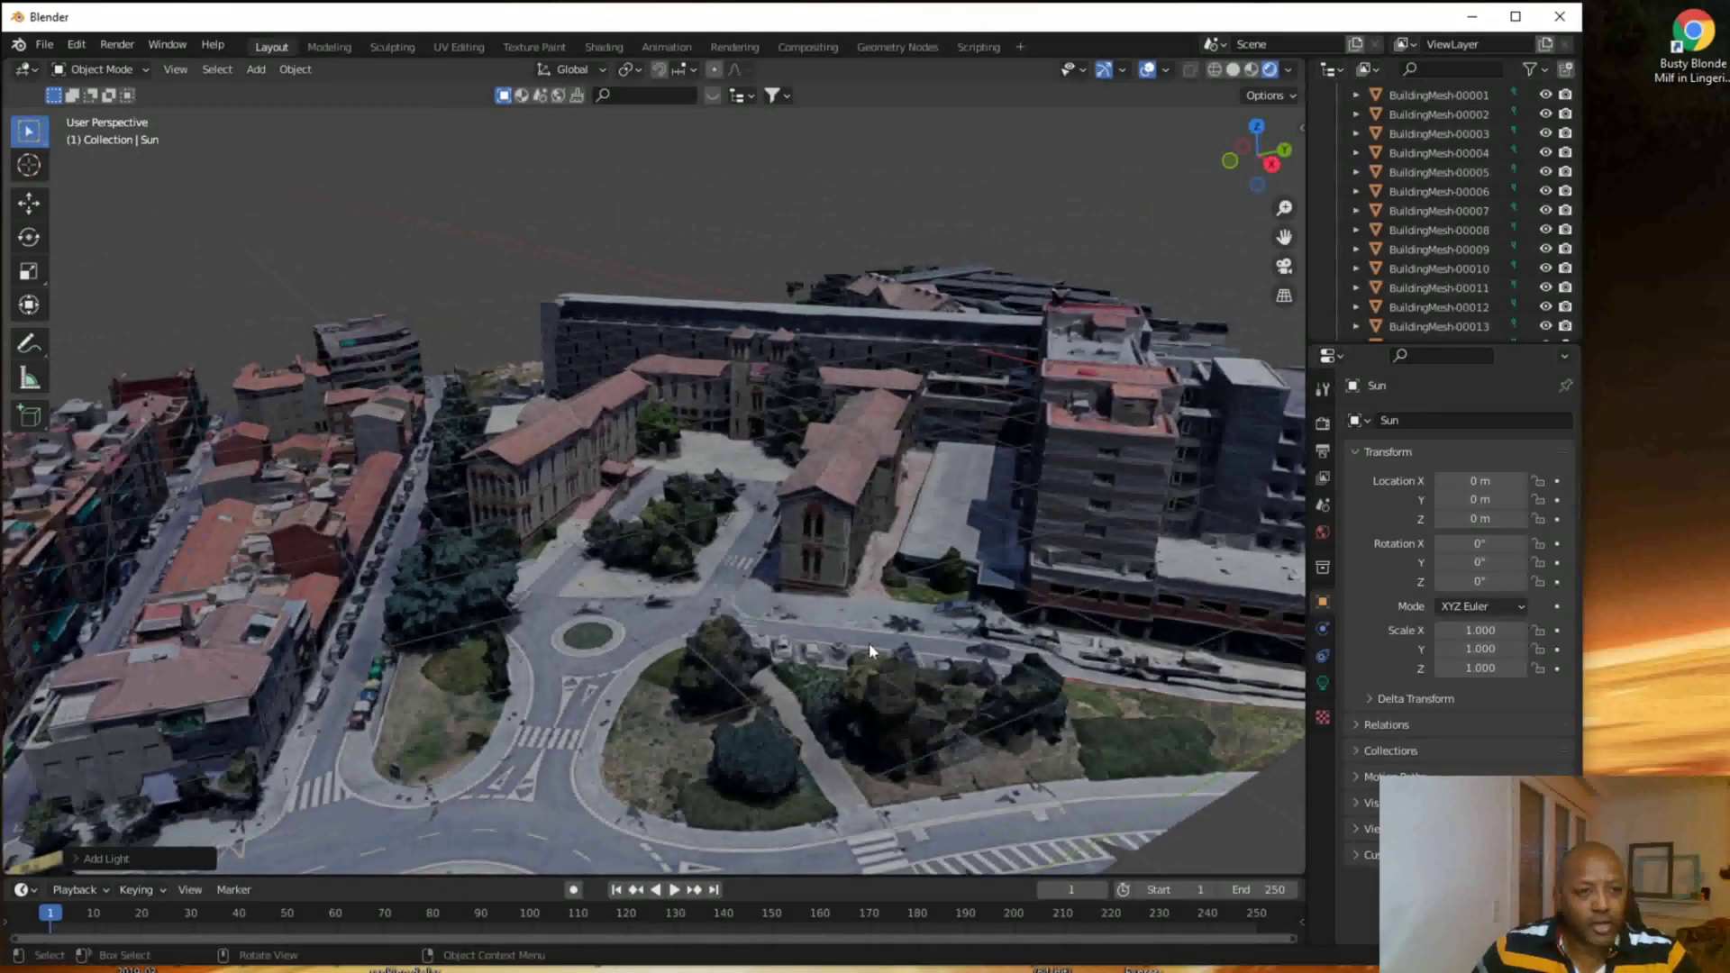
pyautogui.scroll(-1, 870, 635)
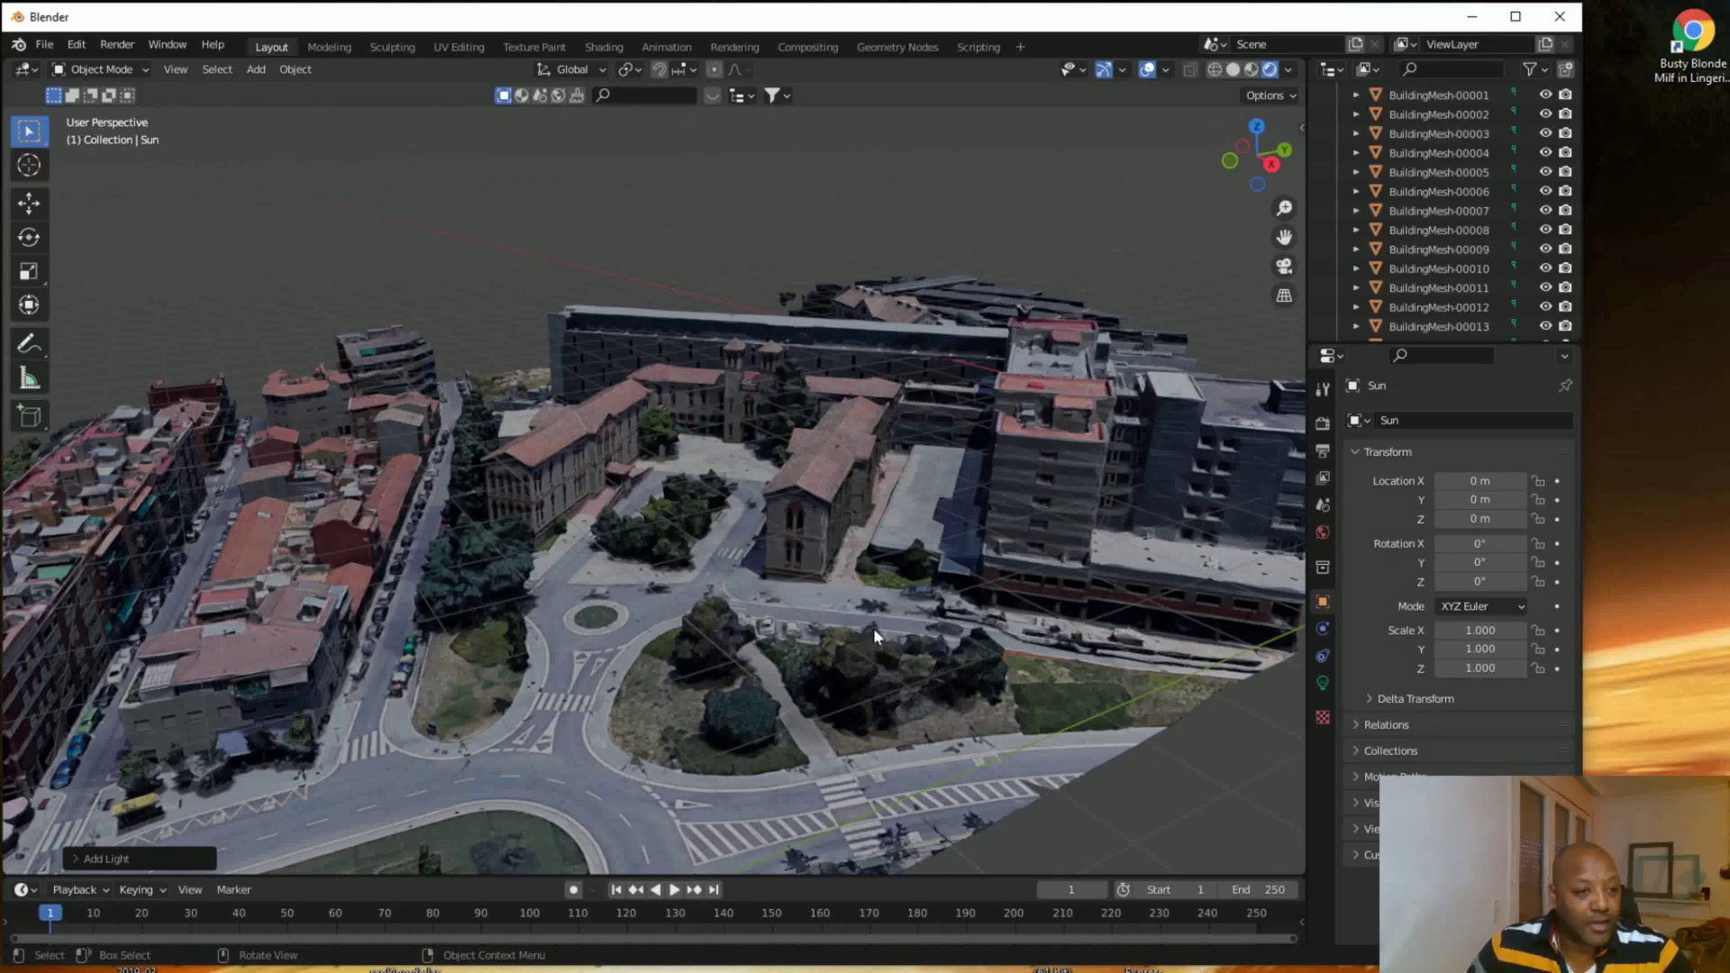
pyautogui.scroll(-1, 841, 630)
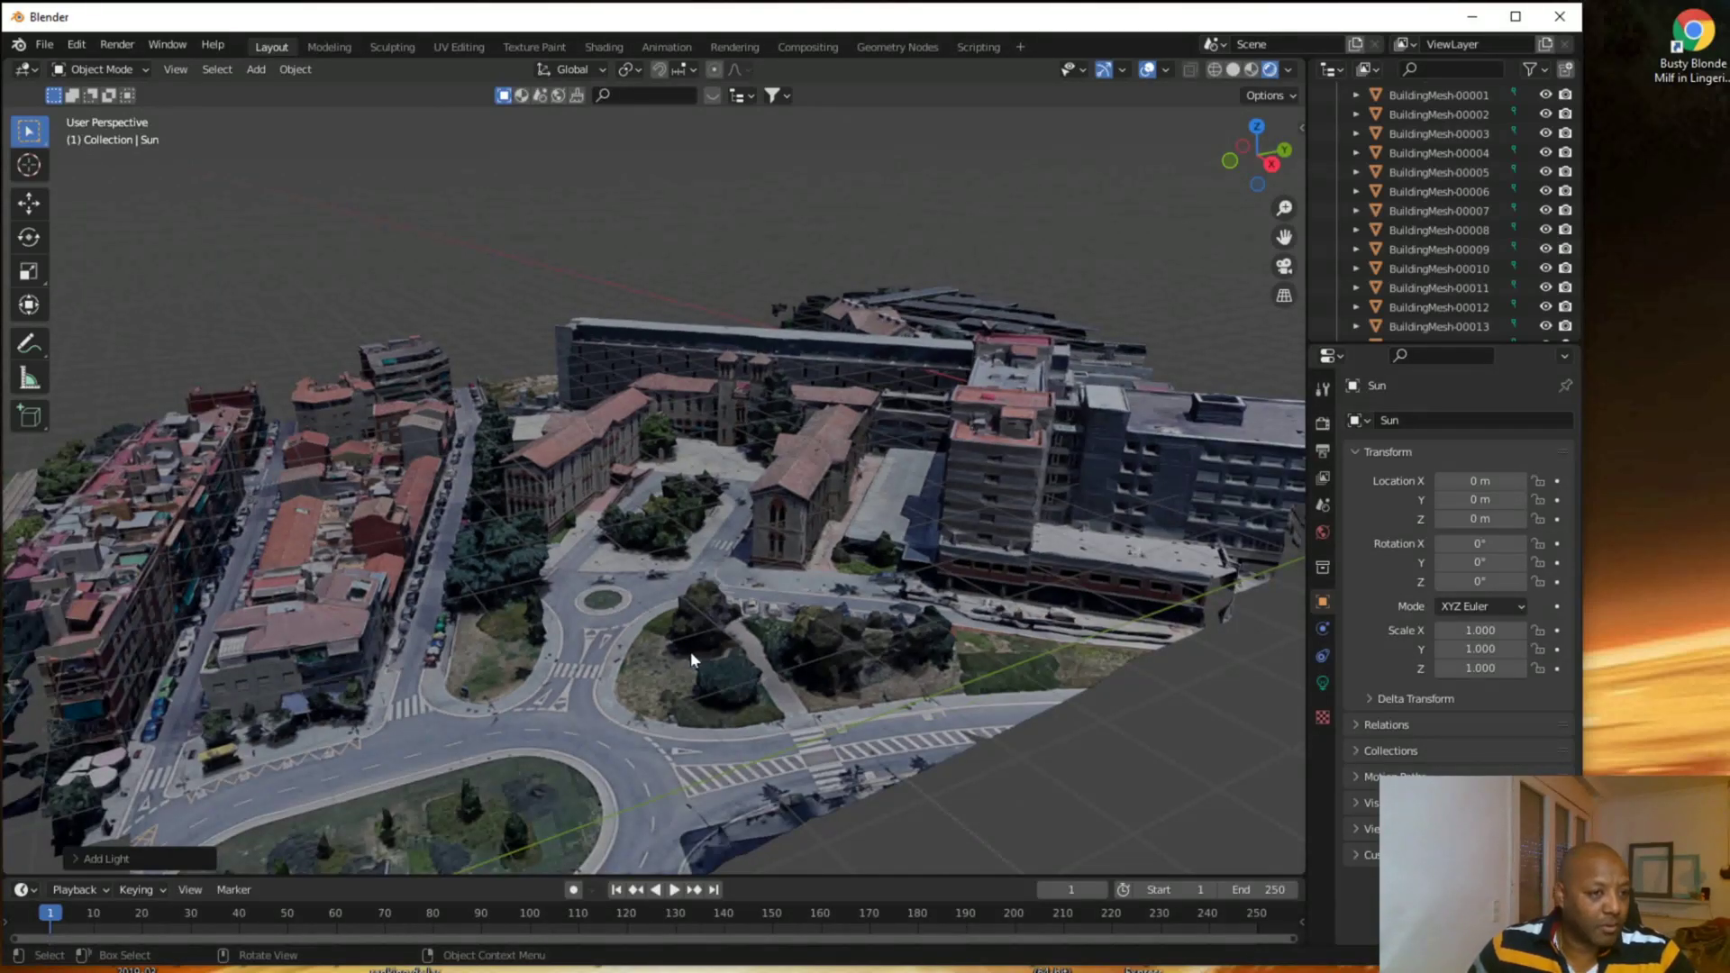
pyautogui.moveTo(690, 652)
pyautogui.mouseDown(button='middle')
pyautogui.moveTo(499, 688)
pyautogui.moveTo(850, 647)
pyautogui.moveTo(780, 680)
pyautogui.moveTo(646, 690)
pyautogui.moveTo(685, 662)
pyautogui.mouseUp(button='middle')
pyautogui.scroll(4, 712, 649)
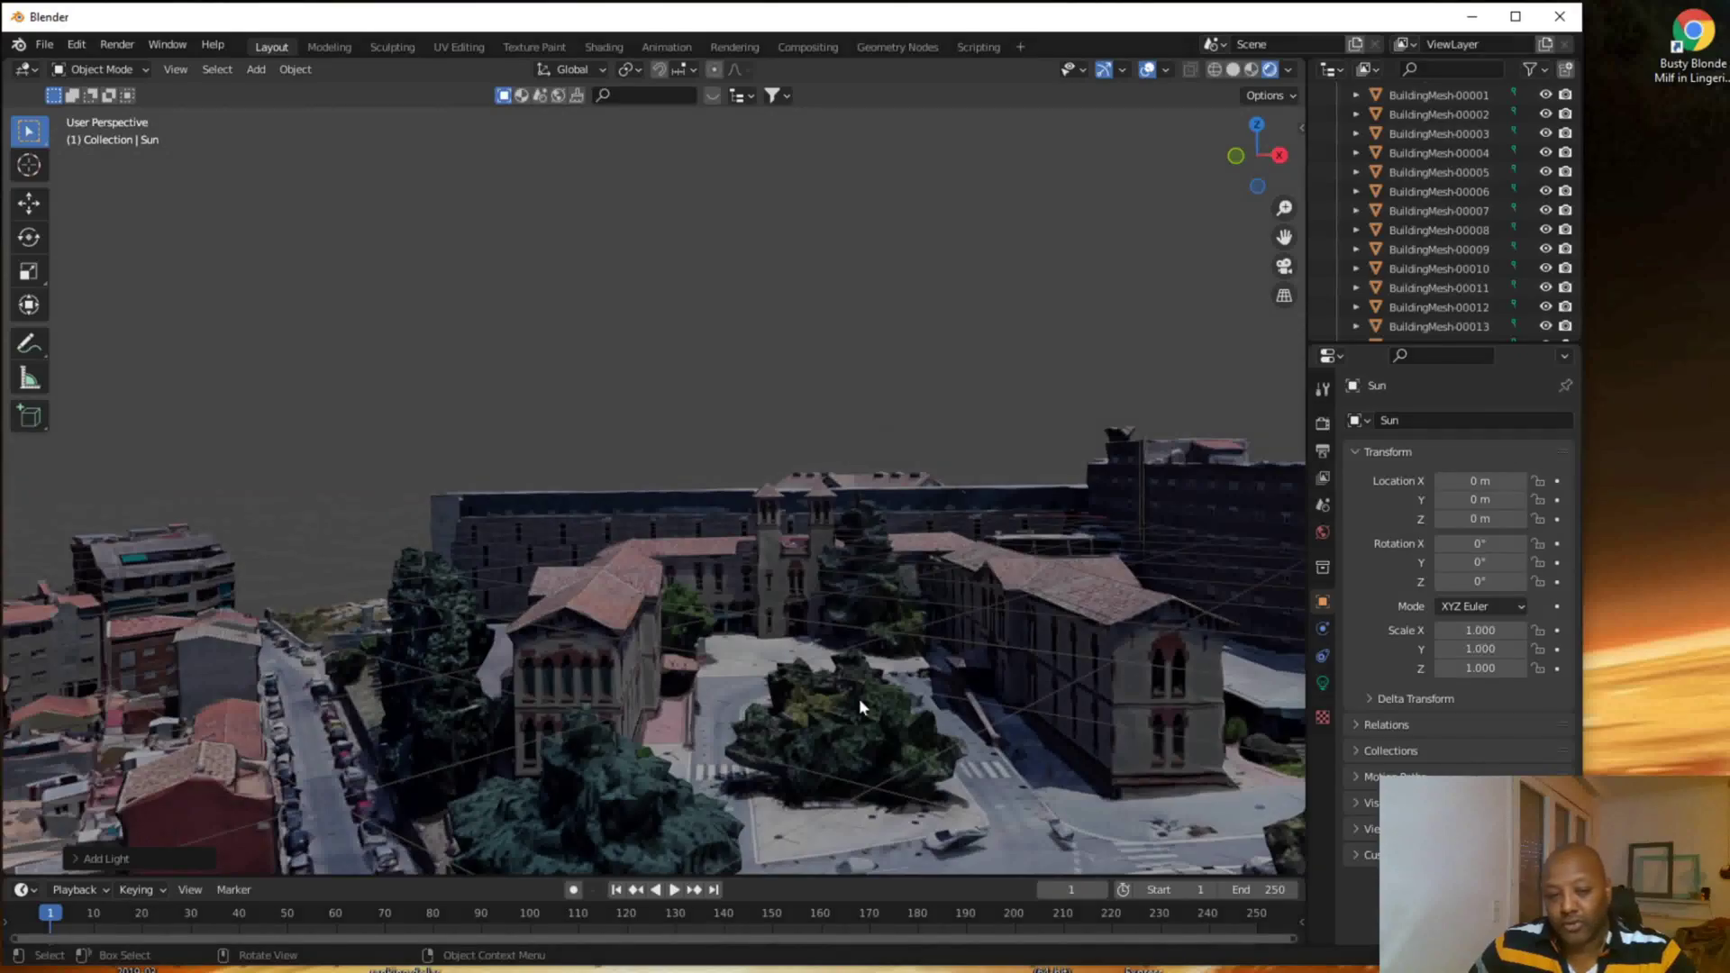